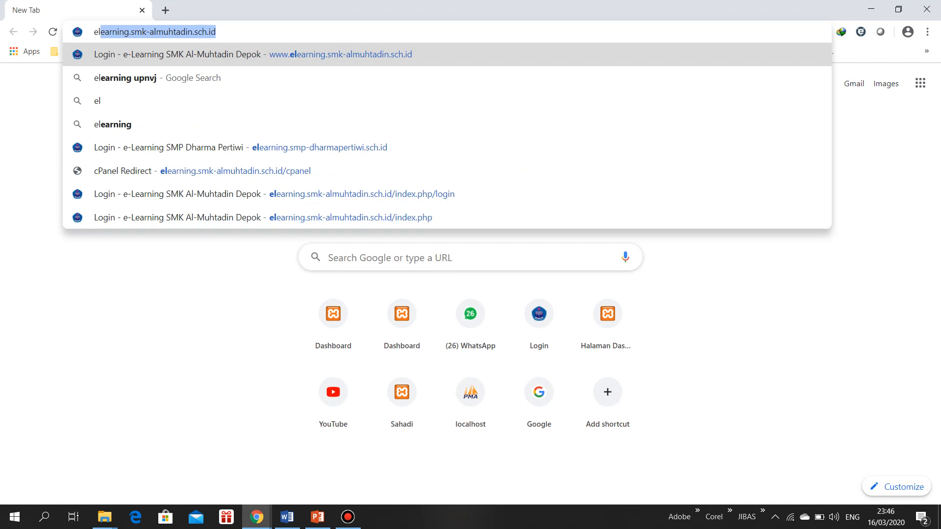
Open the website elearning.smk-almuhtadin.sch.id
type("earning")
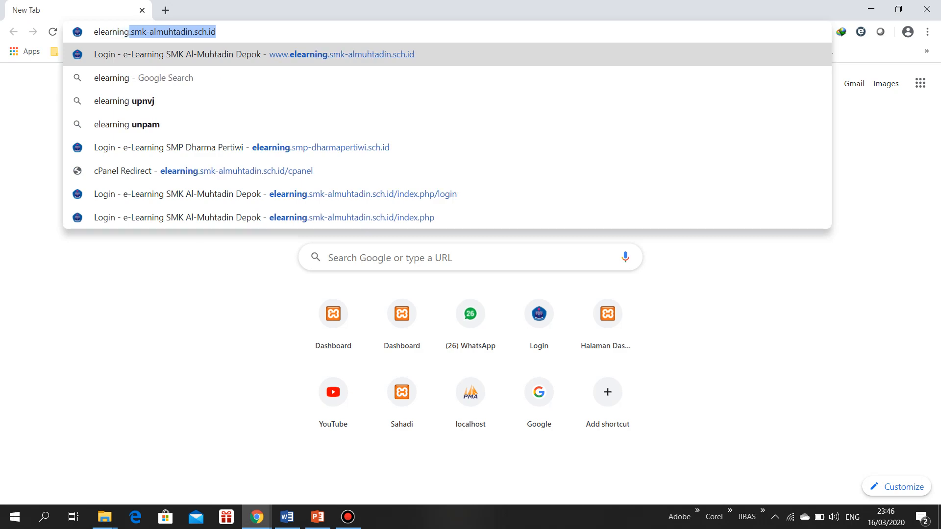
type(".smk")
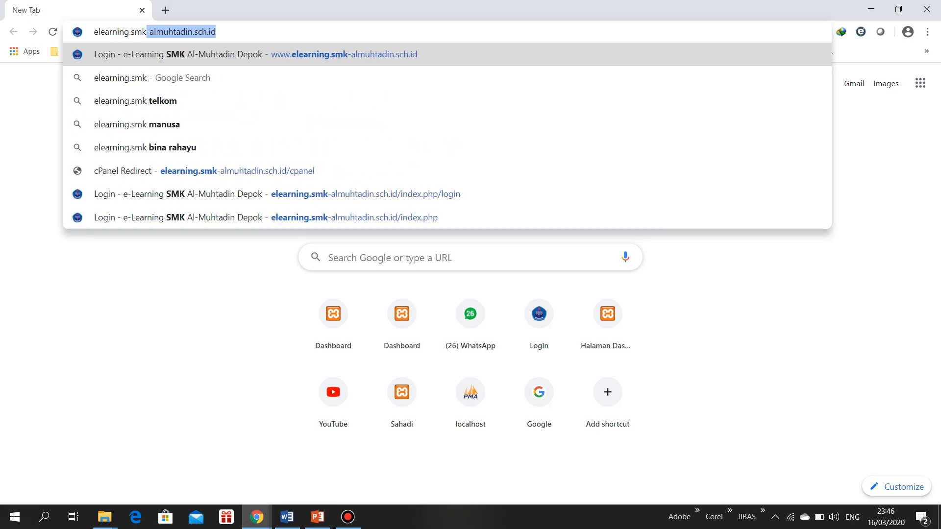
type("-almuhtadin.sch.")
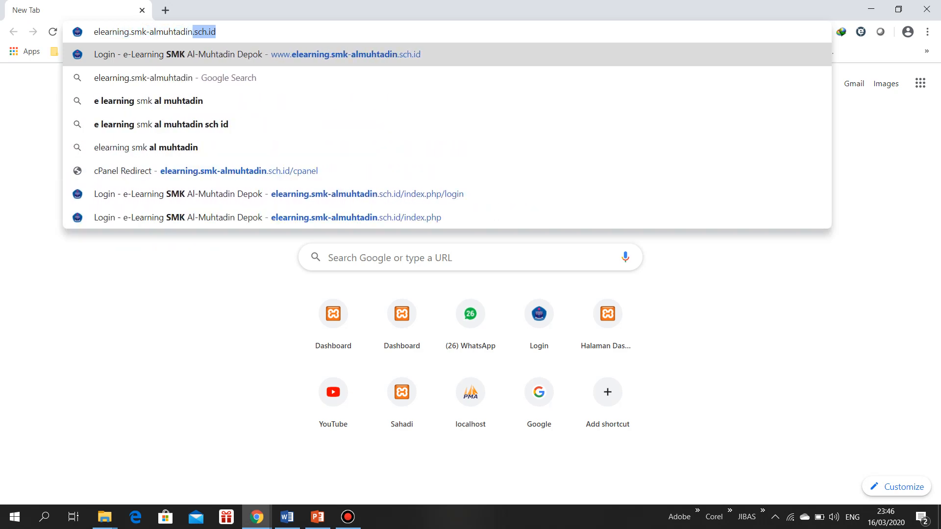
type("id")
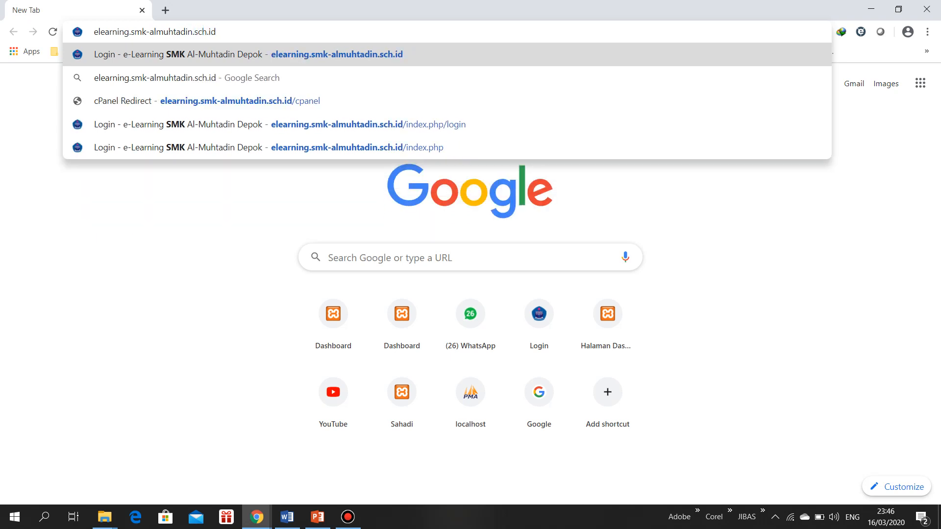
key("Return")
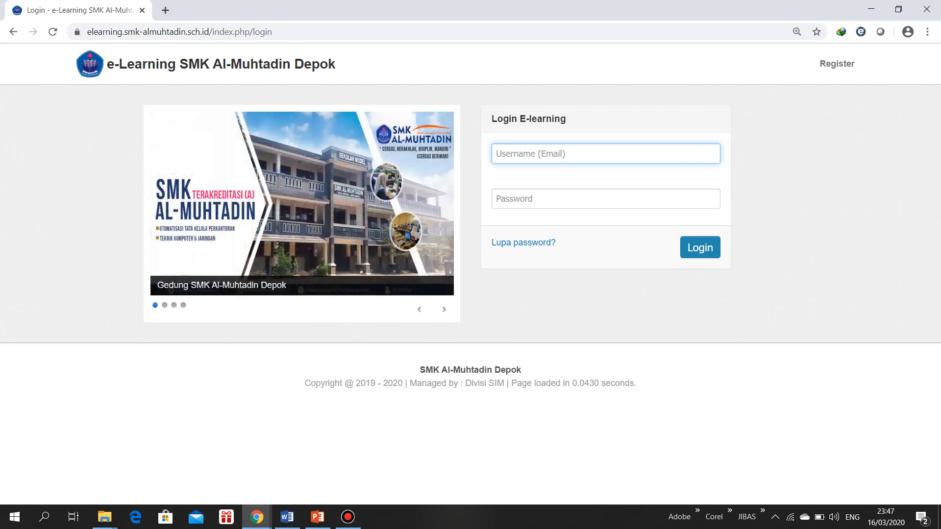
Log in to the e-learning site with the teacher's e-mail address and account password
key("Tab")
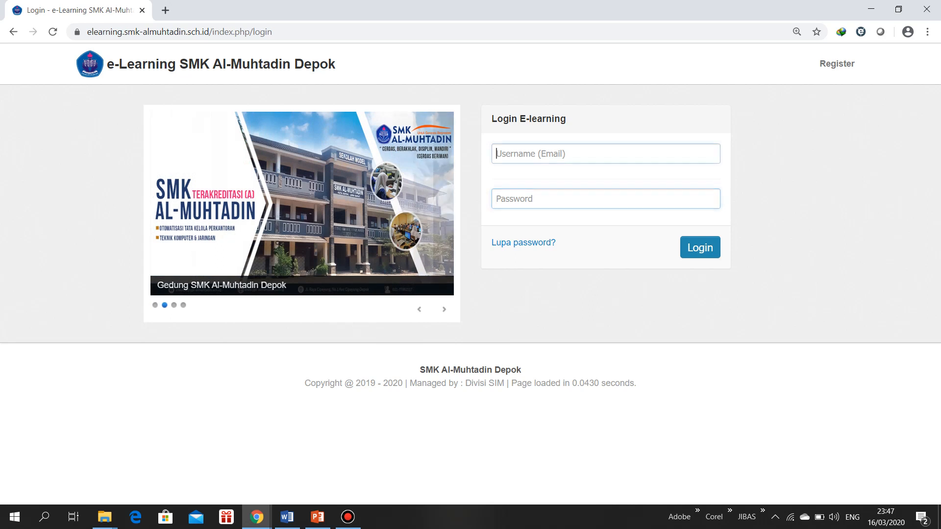
key("shift+Tab")
key("shift+Tab")
key("shift+Tab")
key("shift+Tab")
key("Tab")
key("shift+Tab")
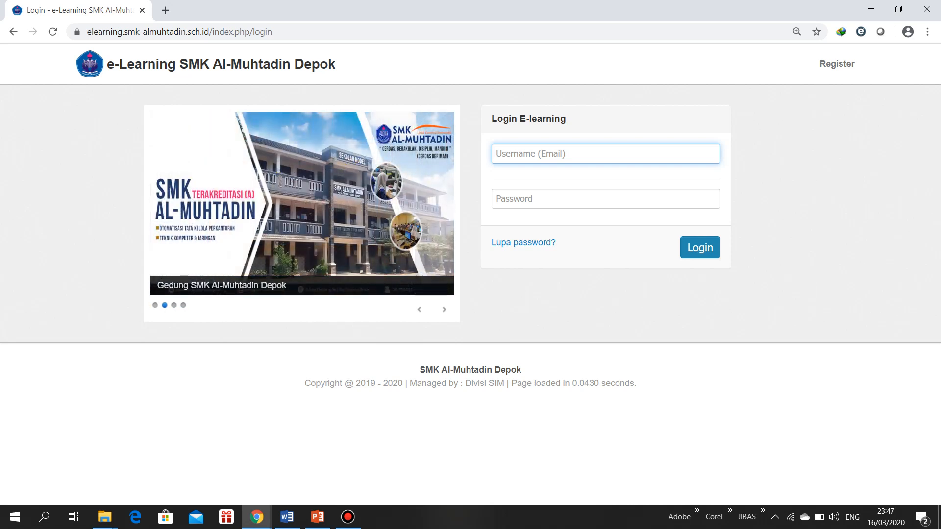
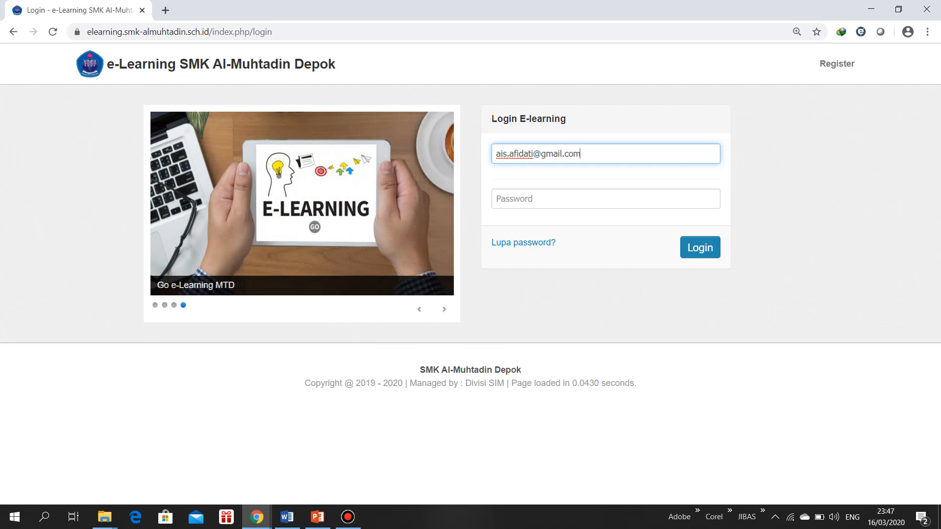
left_click(606, 198)
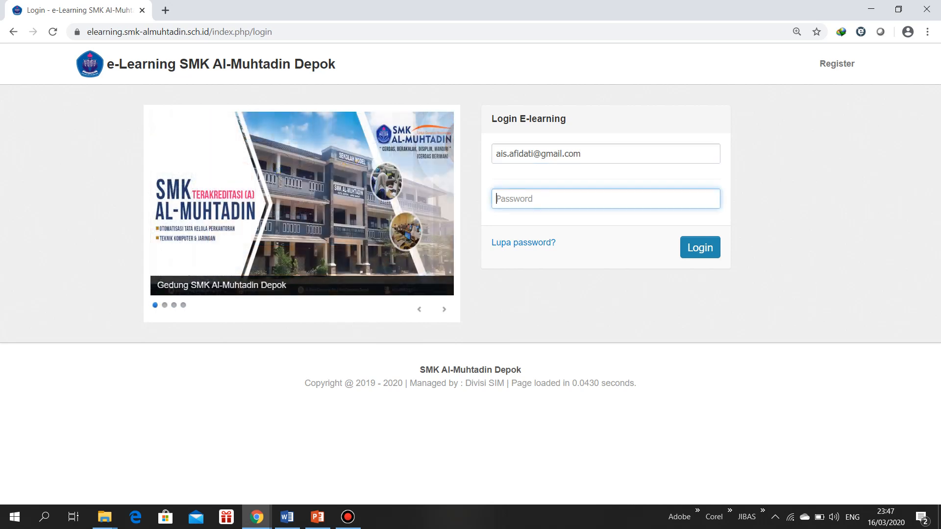
type("******")
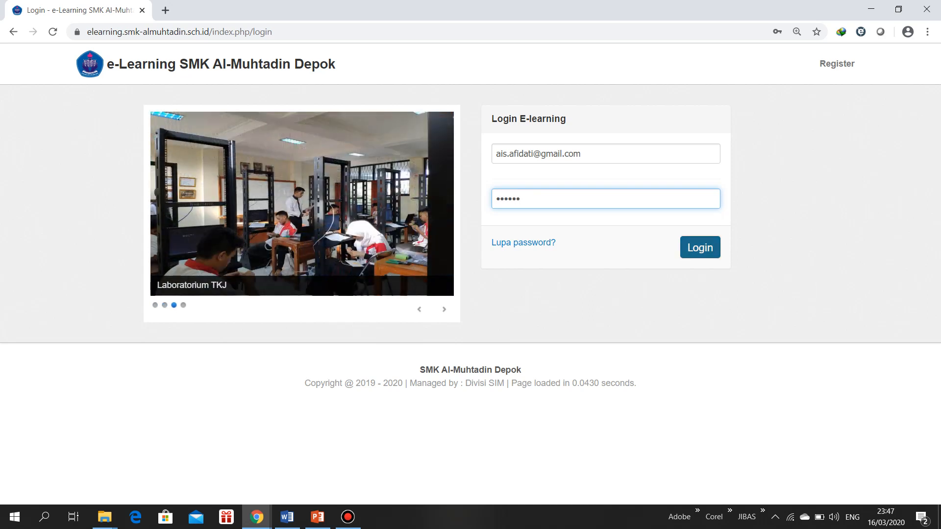
key("Return")
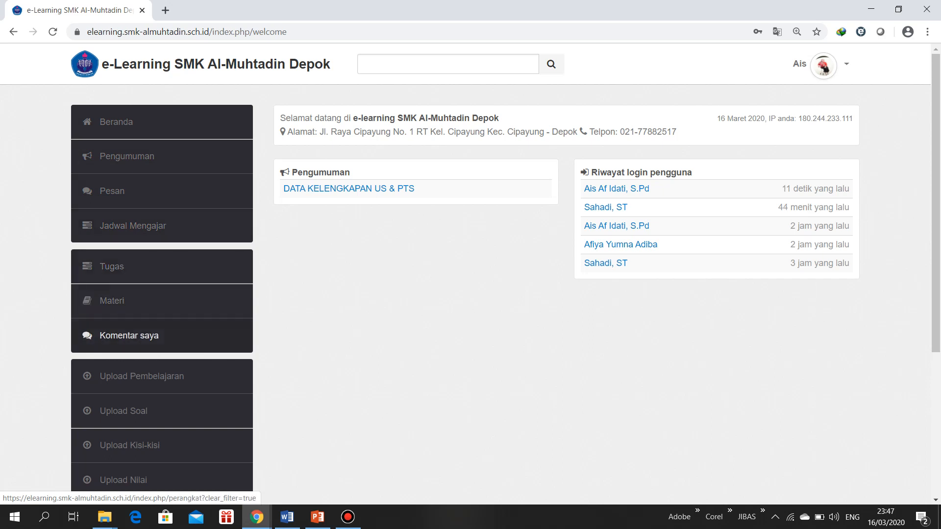
Open the Pengumuman section and start creating a new announcement
scroll(127, 335, "down", 1)
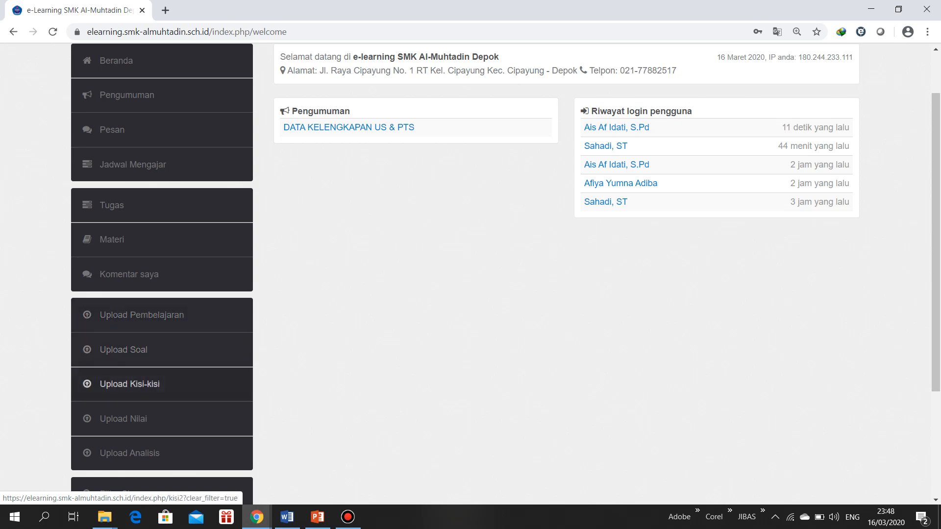
scroll(127, 348, "up", 1)
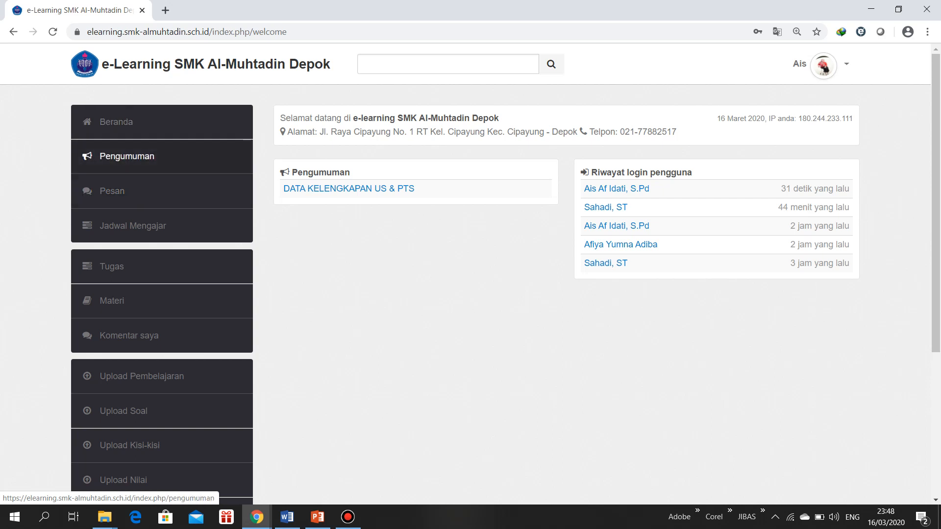
left_click(127, 156)
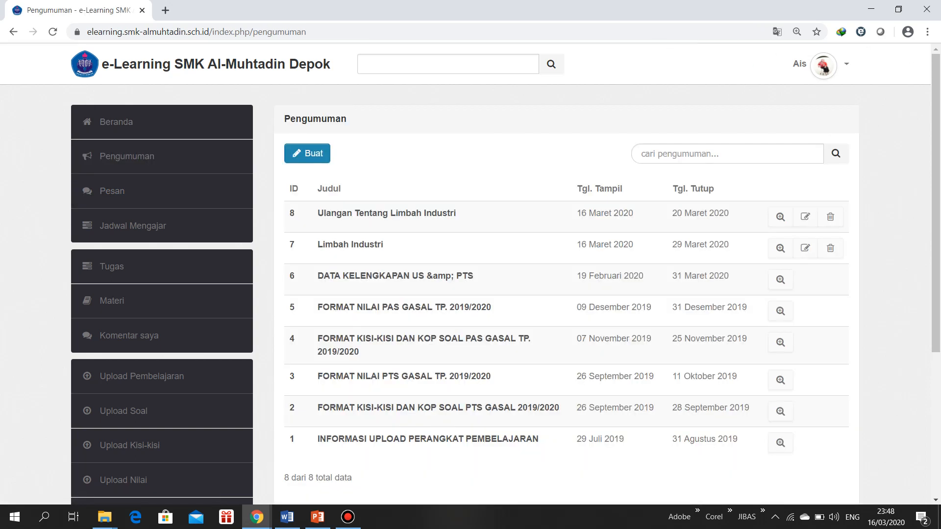
left_click(307, 153)
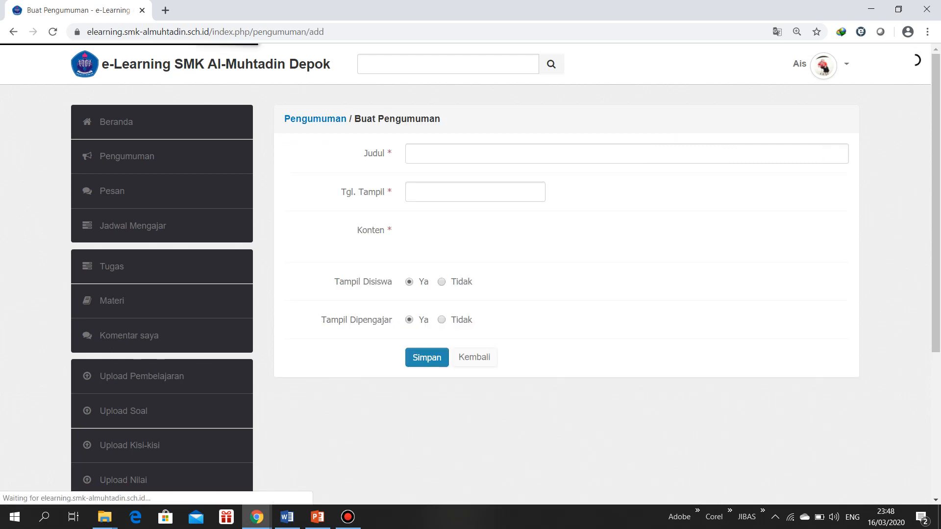
Enter "Materi Tumbuhan" as the announcement's title (Judul)
left_click(441, 153)
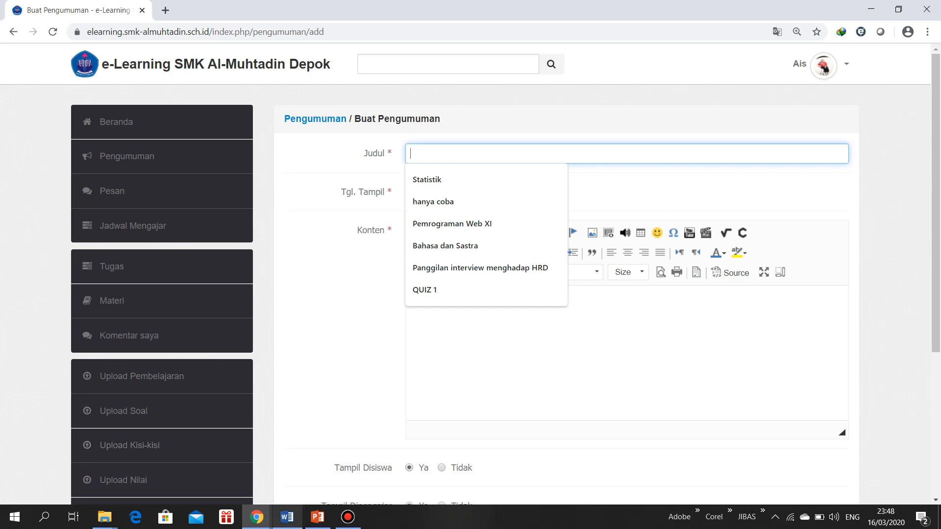
left_click(287, 517)
key("alt+Tab")
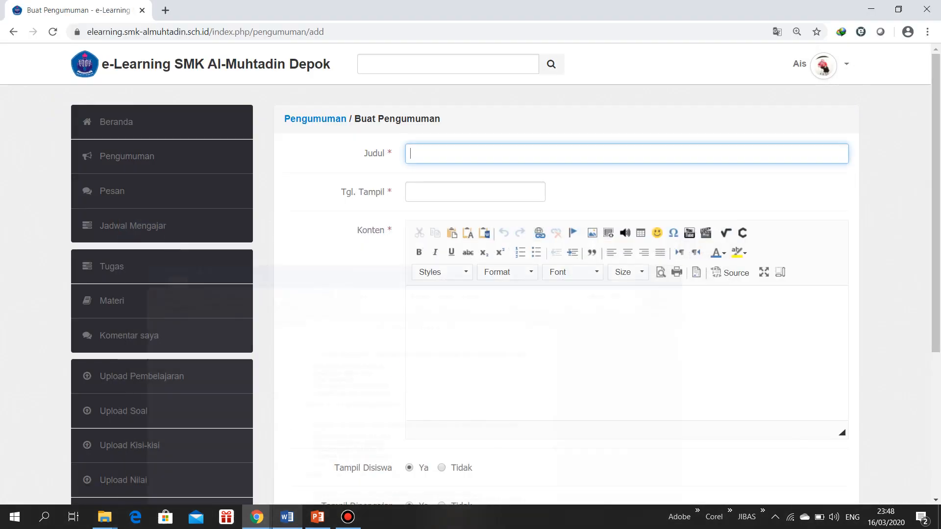
type("Tumbuhan")
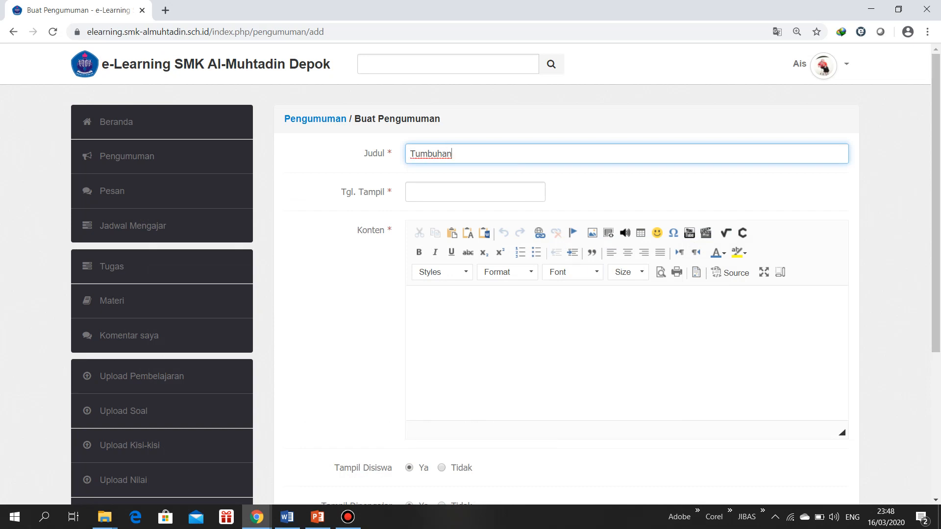
type("Materi")
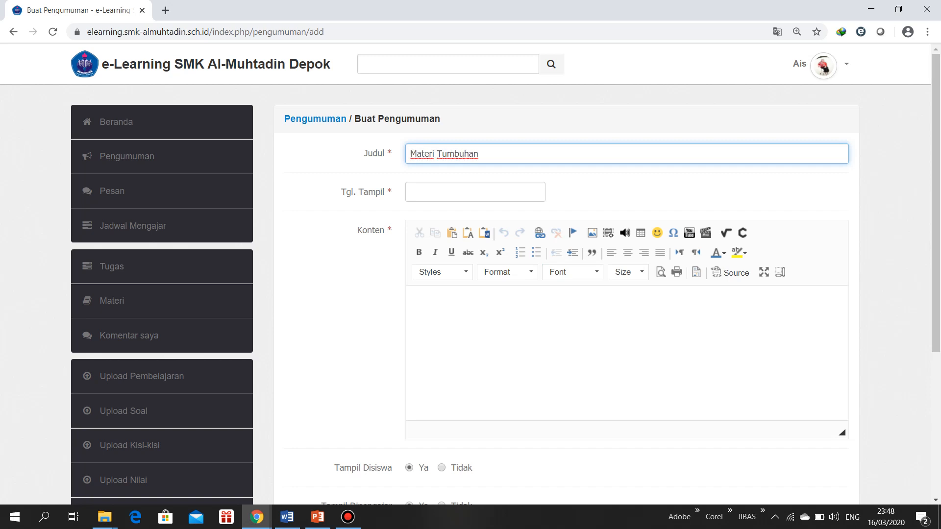
Set the announcement's display period (Tgl. Tampil) from 2020-03-16 to 2020-03-21
left_click(475, 192)
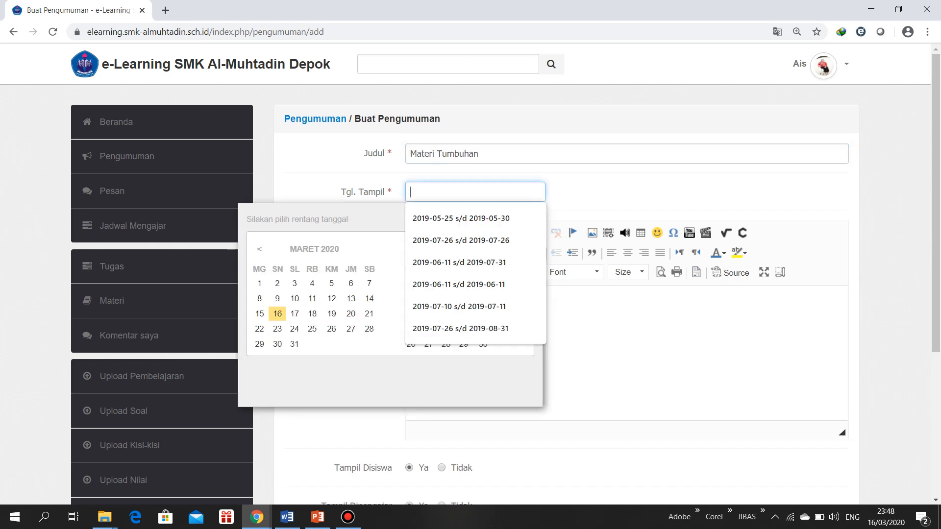
left_click(278, 315)
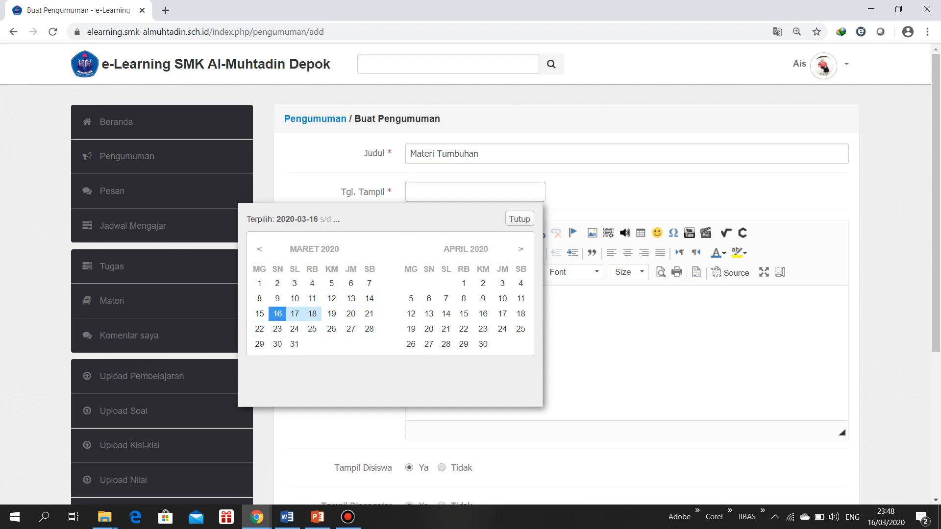
left_click(369, 314)
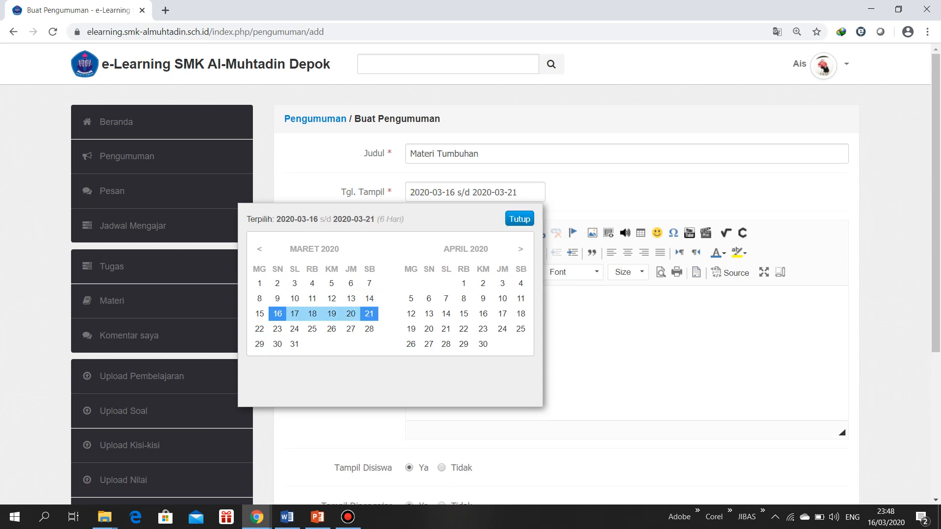
left_click(519, 219)
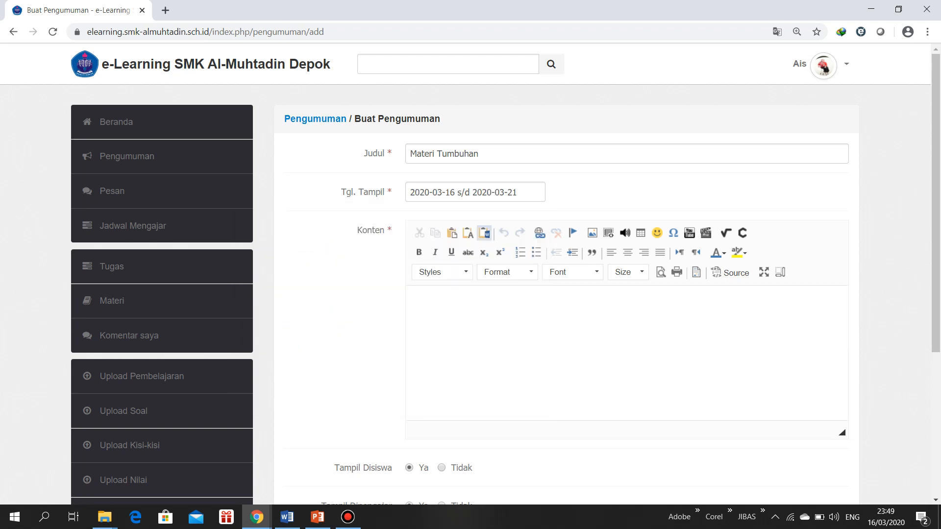
Write "sialahkan para siswa untuk mempelajari materi berikut ini" in the announcement's content
left_click(413, 301)
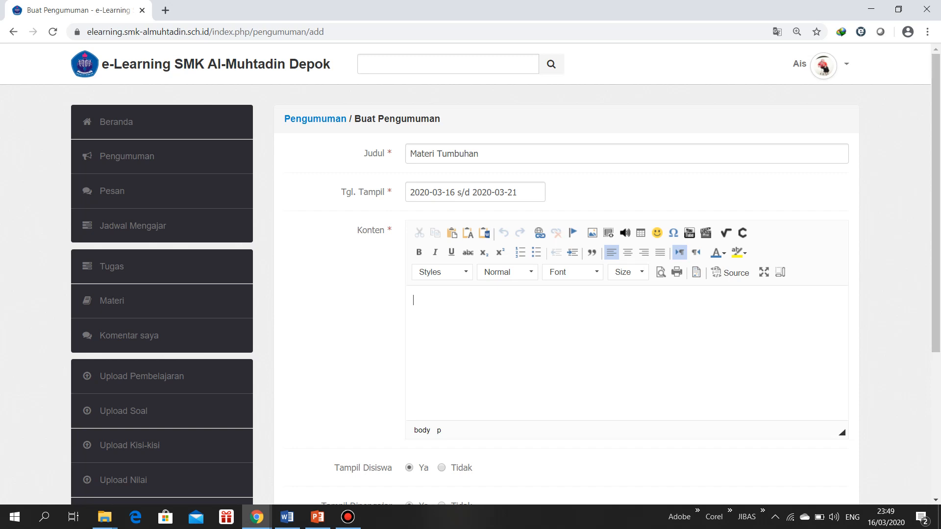
type("sialahkan para siswa untuk mempelajari materi berikut ini")
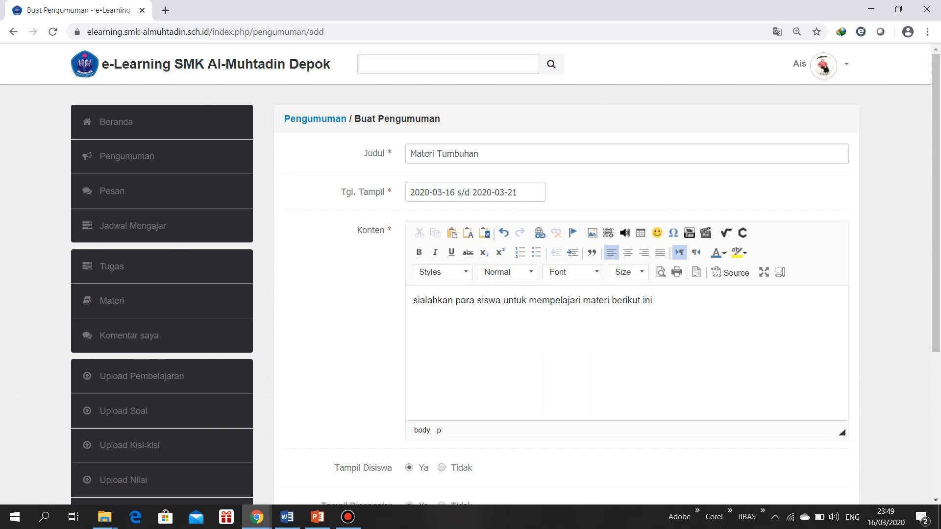
Continue the content sentence with ", setelah itu rangkum materi tersebut untuk persiapan ulangan"
type(", setelah itu rangkum mat")
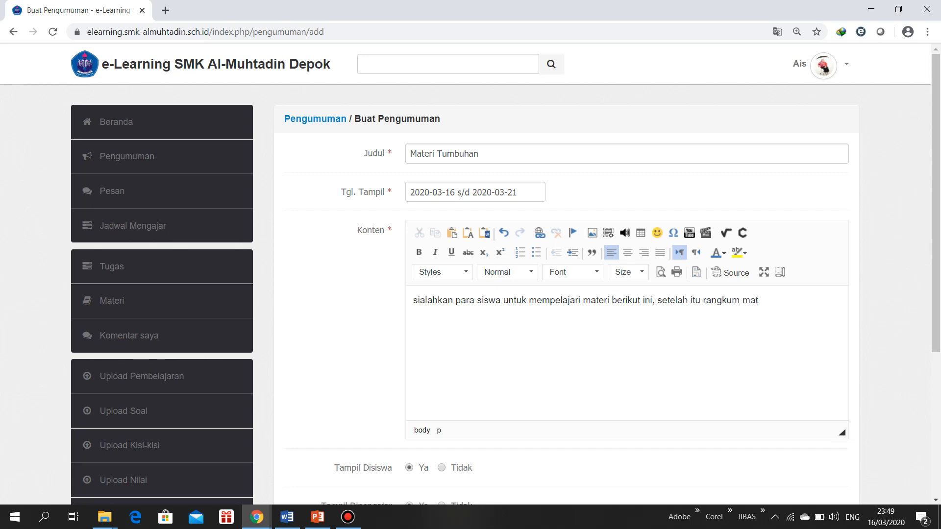
type("eri tersebut untuk persiapan")
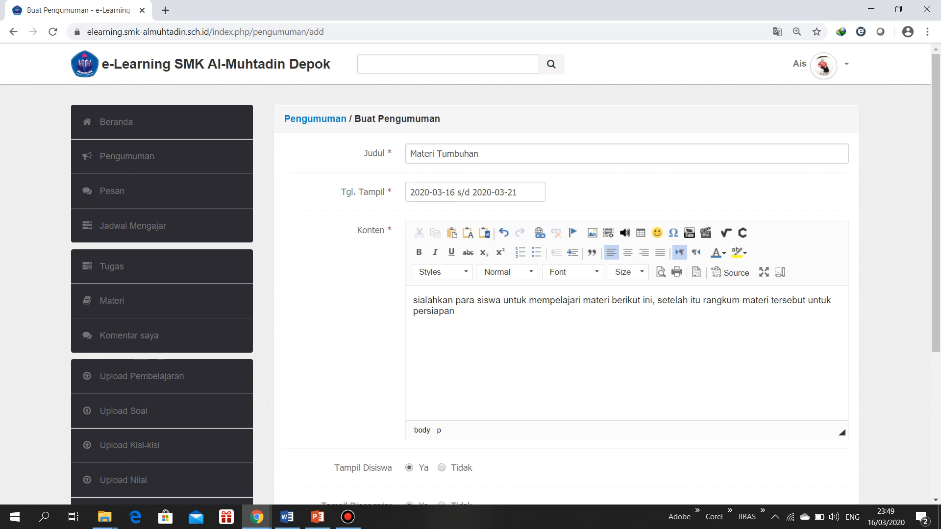
type("ulangan")
Set Tampil Dipengajar to Tidak so the announcement is hidden from teachers
scroll(490, 275, "down", 3)
scroll(490, 275, "up", 1)
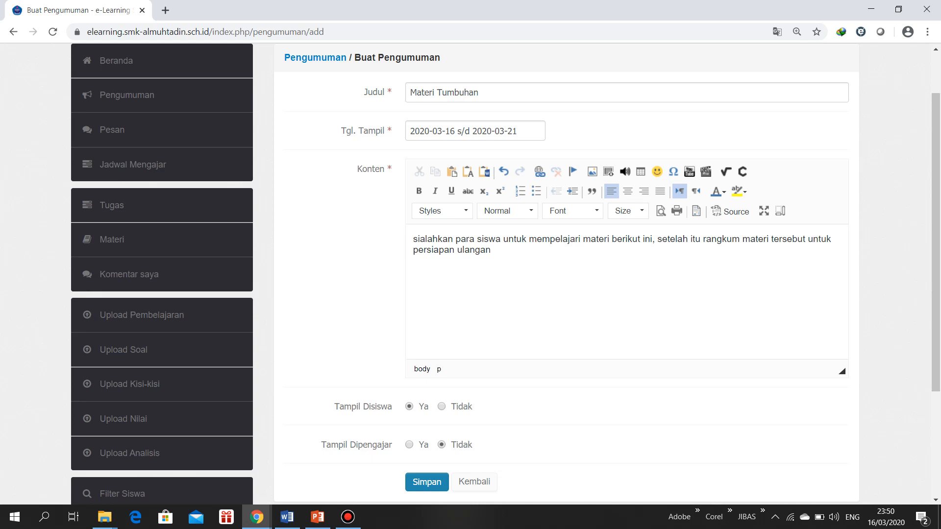
scroll(564, 274, "down", 3)
scroll(563, 275, "up", 4)
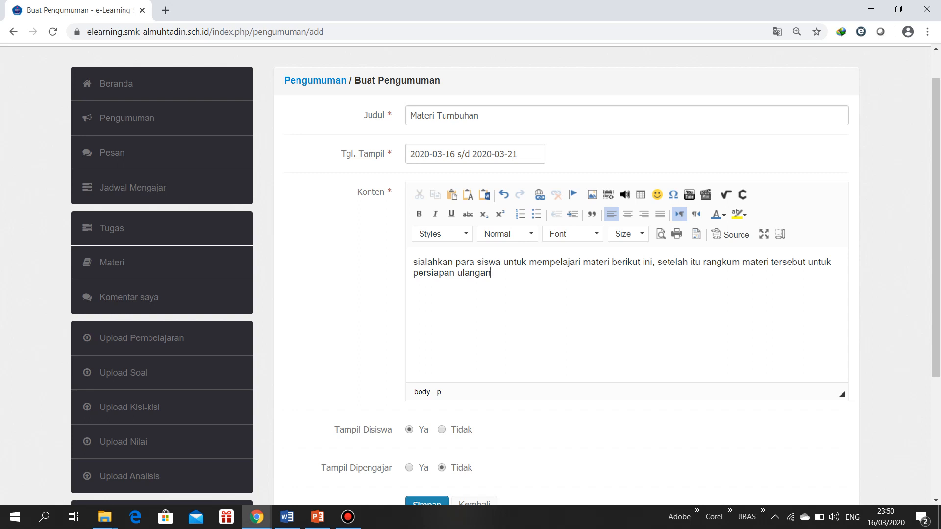
Replace "berikut ini" in the content sentence with "tumbuhan"
key("shift+Left")
key("shift+Left")
key("shift+Left")
key("shift+Left")
key("shift+Left")
key("shift+Left")
key("shift+Left")
key("shift+Left")
key("shift+Left")
key("shift+Left")
key("shift+Left")
type("tumbuhan")
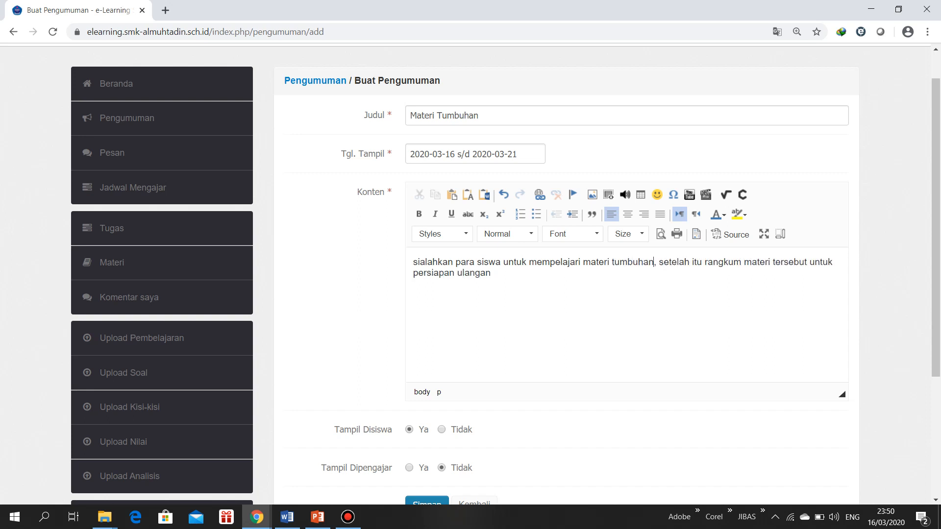
Replace everything after "materi tumbuhan" in the content sentence with "yang berada di menu materi terkait tumbuhan"
key("ctrl+shift+End")
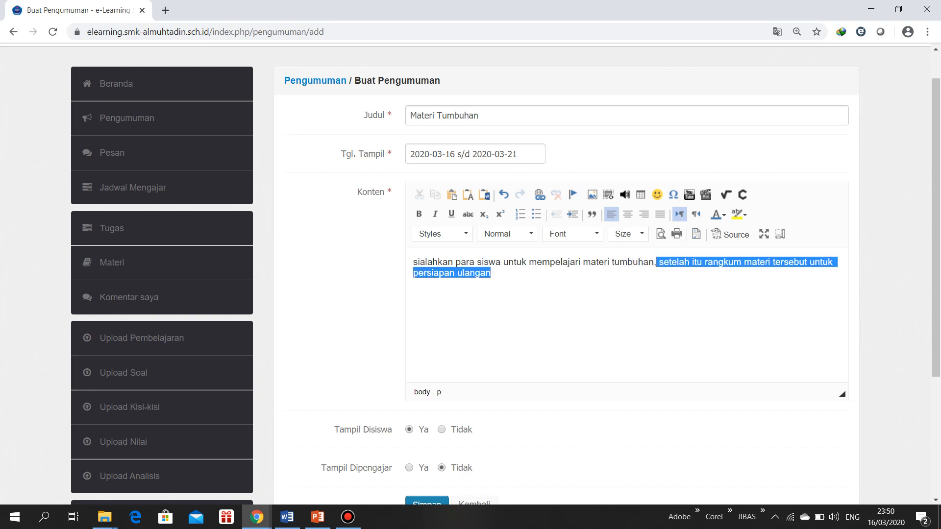
key("Delete")
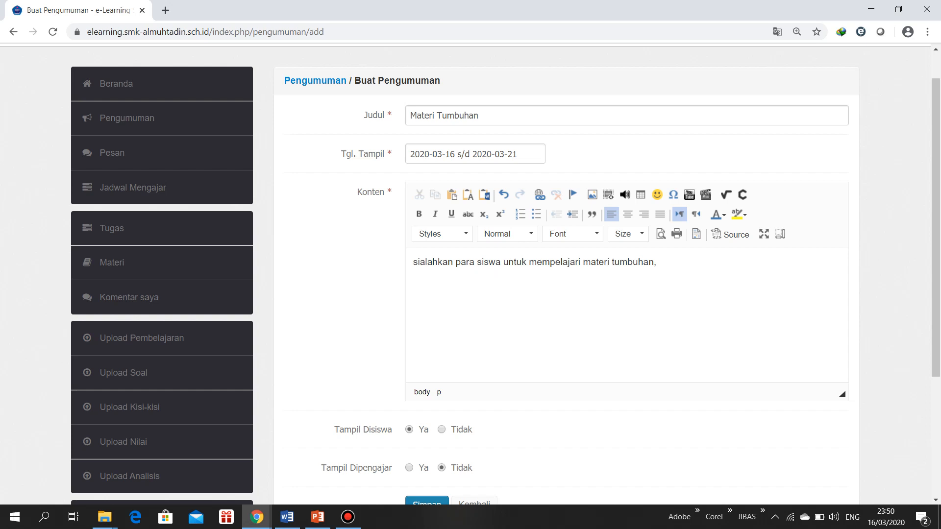
type("yang berada di menu materi te")
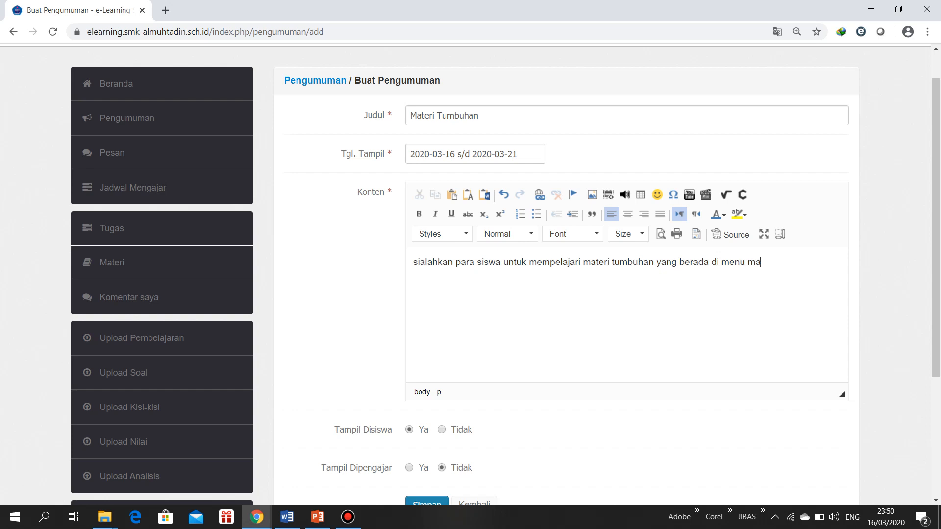
type("rla")
key("BackSpace")
key("BackSpace")
type("k")
key("BackSpace")
type("a")
key("BackSpace")
type("kait tumbuhan")
Correct the first word of the announcement's content to "Silahkan"
key("BackSpace")
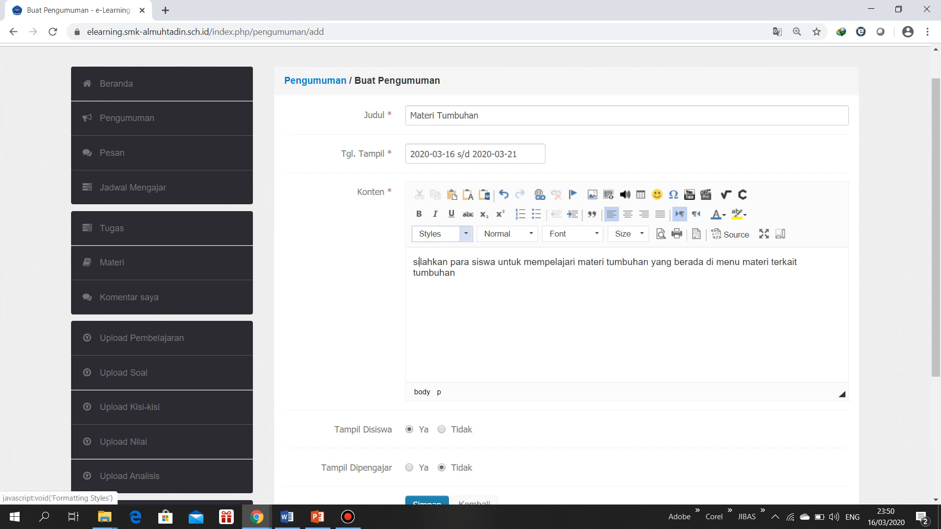
key("Left")
key("BackSpace")
type("S")
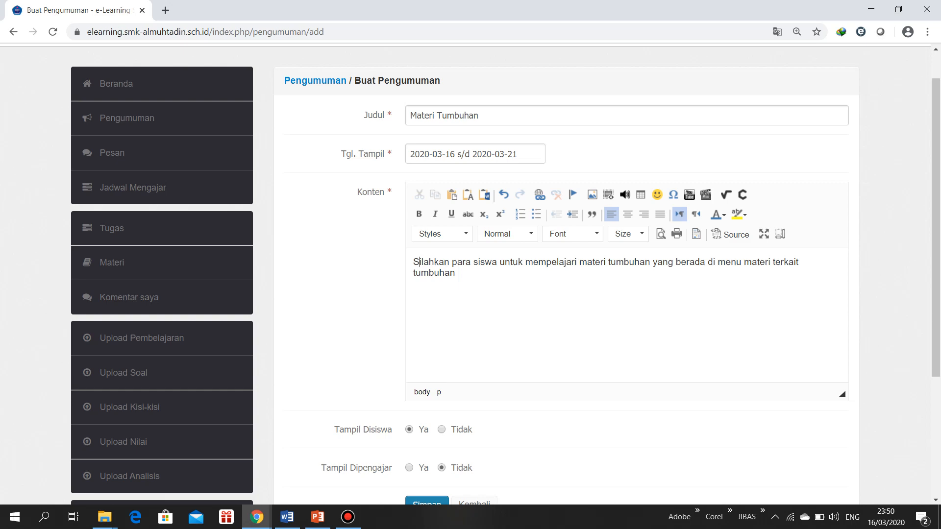
Save the Materi Tumbuhan announcement
scroll(470, 275, "down", 1)
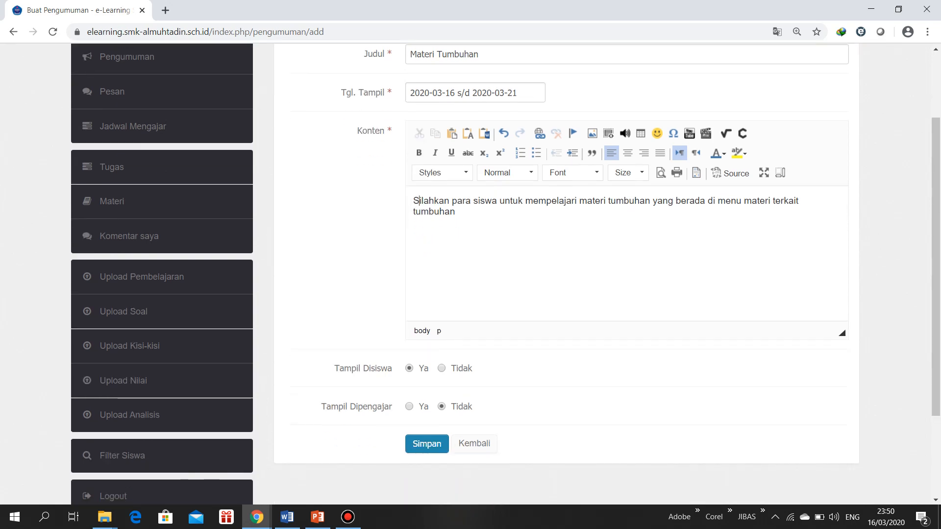
scroll(471, 274, "up", 2)
scroll(470, 274, "down", 4)
left_click(426, 321)
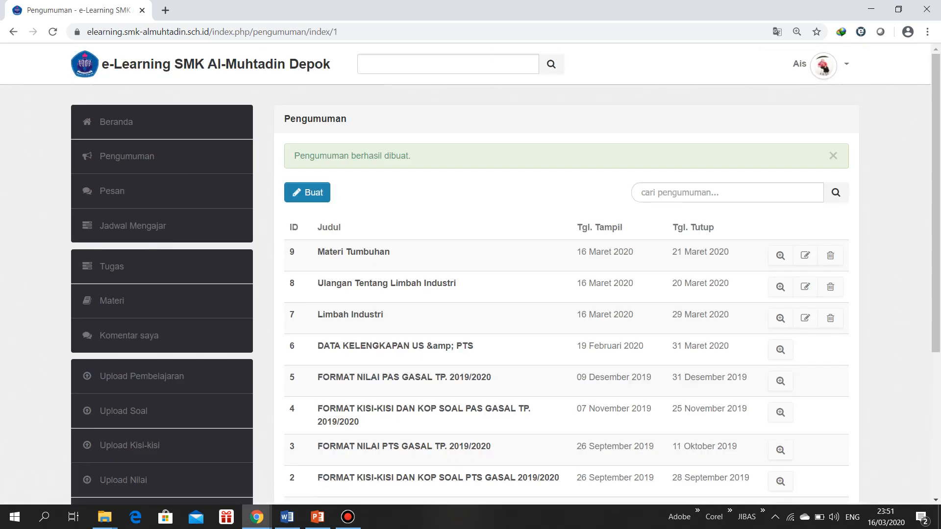
Check the teacher's home page and announcement list for the Materi Tumbuhan entry, ending on the home page
left_click(116, 122)
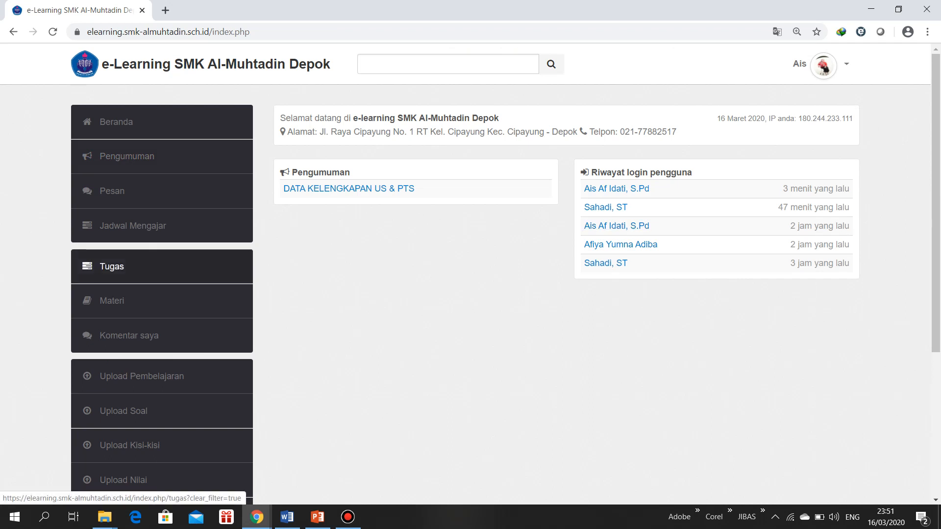
left_click(127, 156)
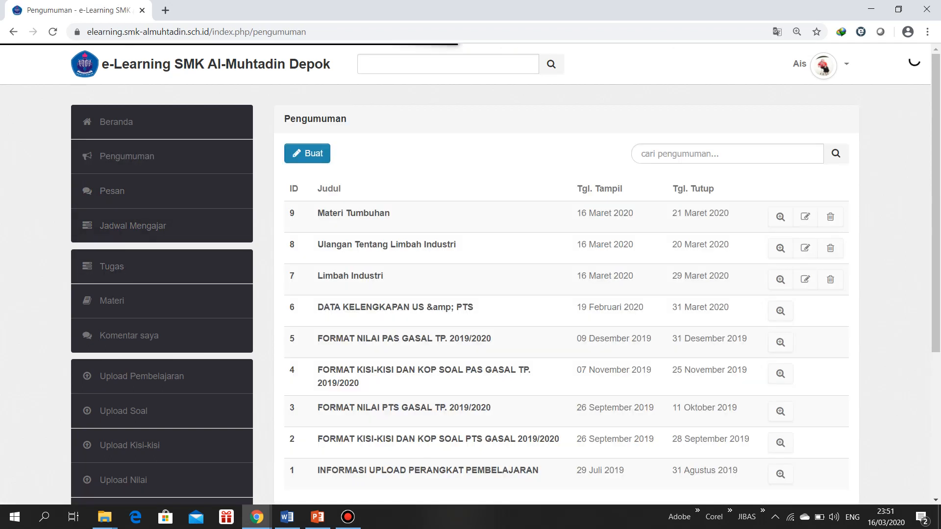
left_click(116, 121)
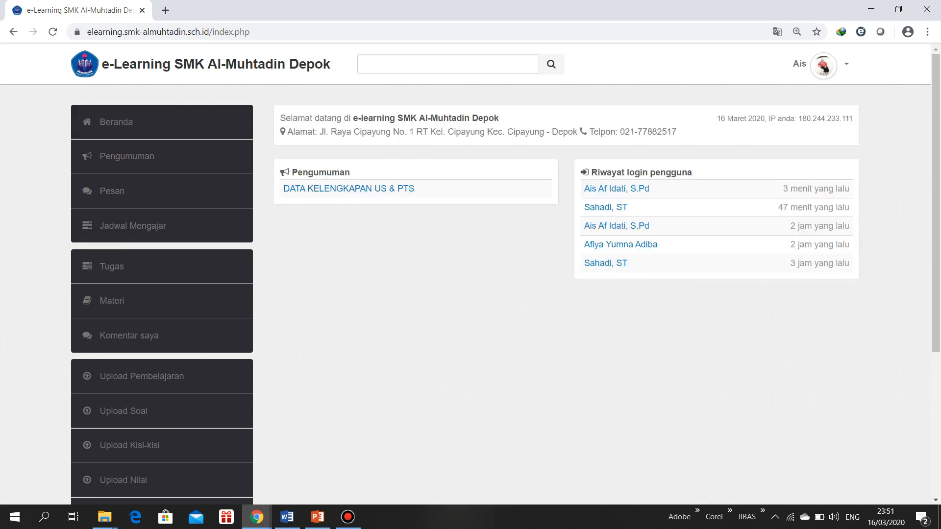
Switch to the incognito browser window and log in as the student with the account e-mail and password
mouse_move(256, 517)
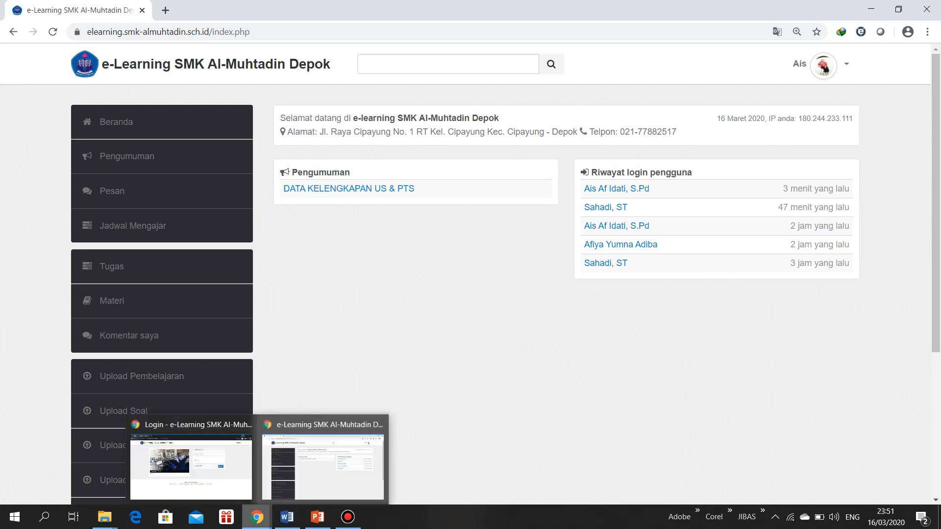
left_click(191, 465)
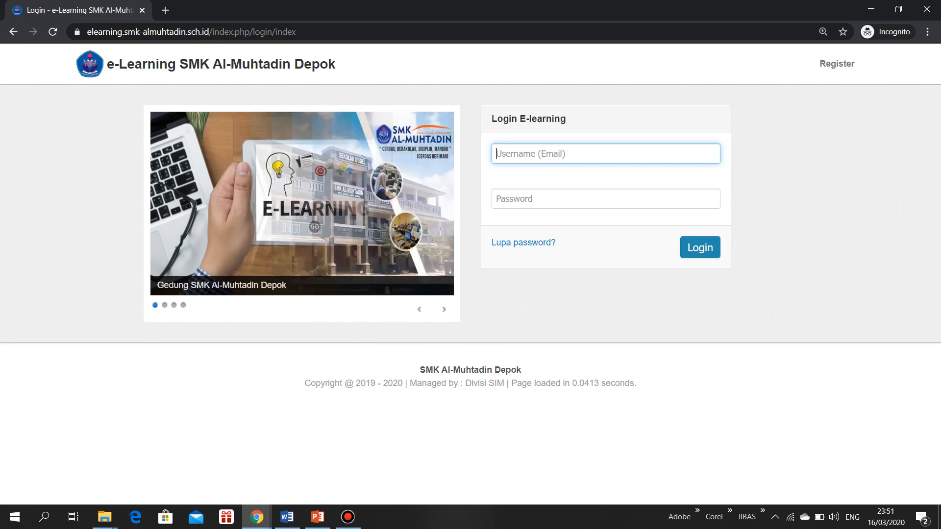
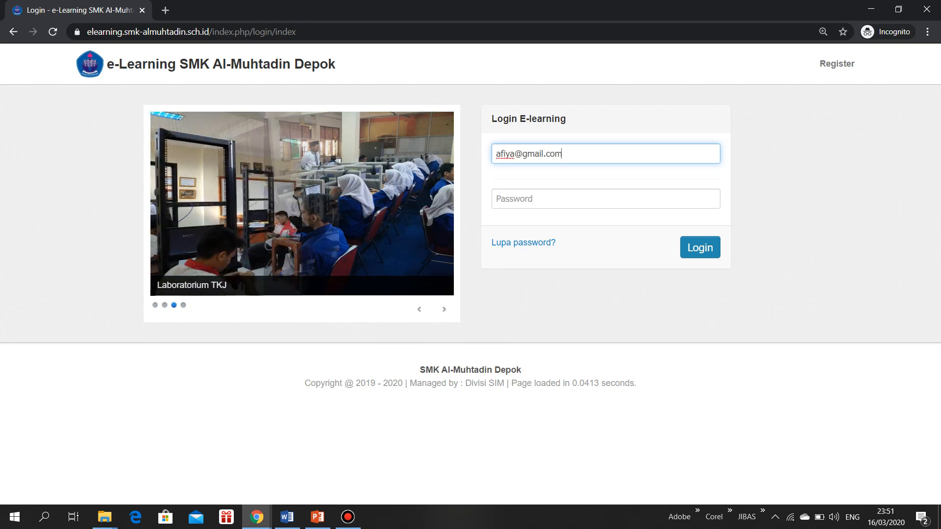
key("Tab")
type("123456")
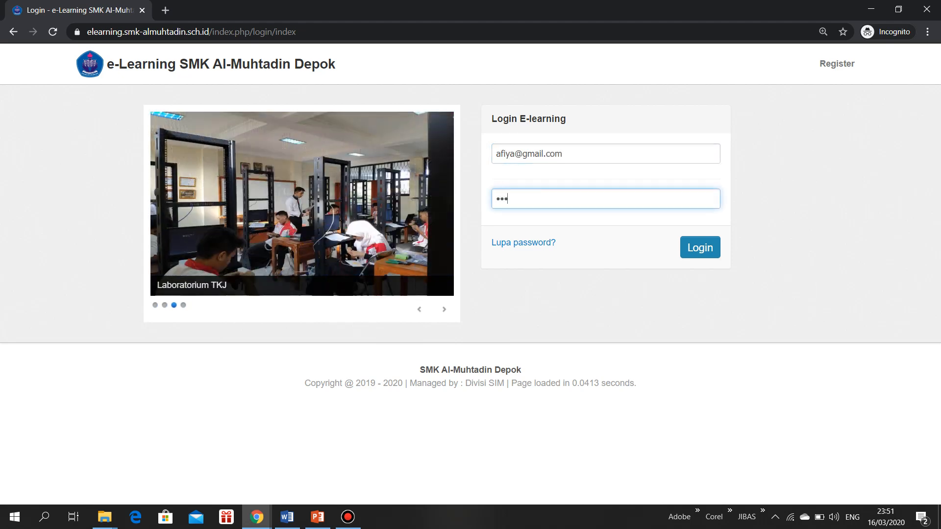
type("78")
key("Return")
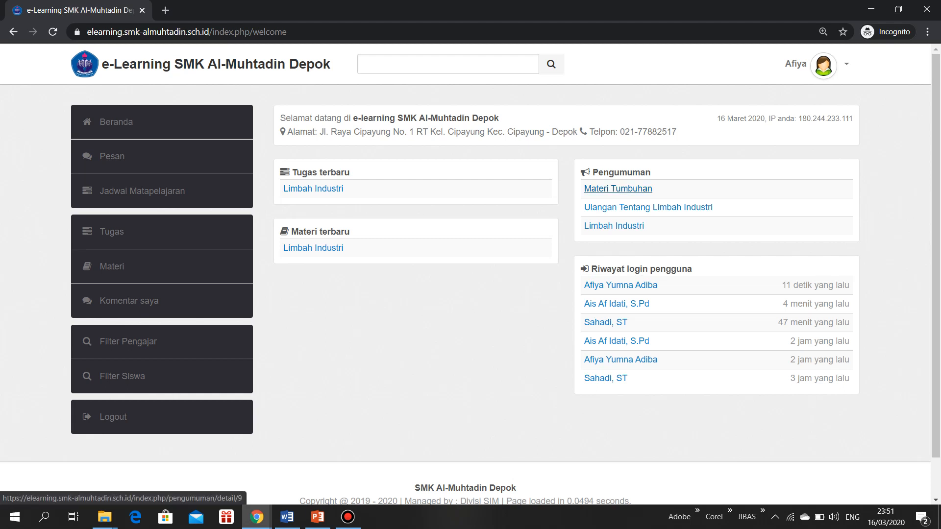
Read the Materi Tumbuhan announcement as the student and check the student's Materi list
left_click(618, 189)
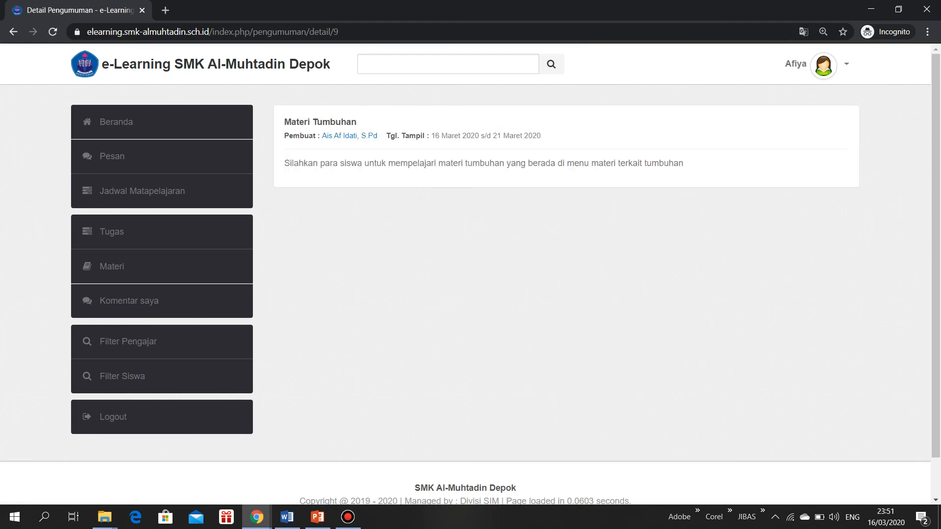
left_click_drag(320, 135, 382, 136)
left_click(383, 136)
left_click(111, 266)
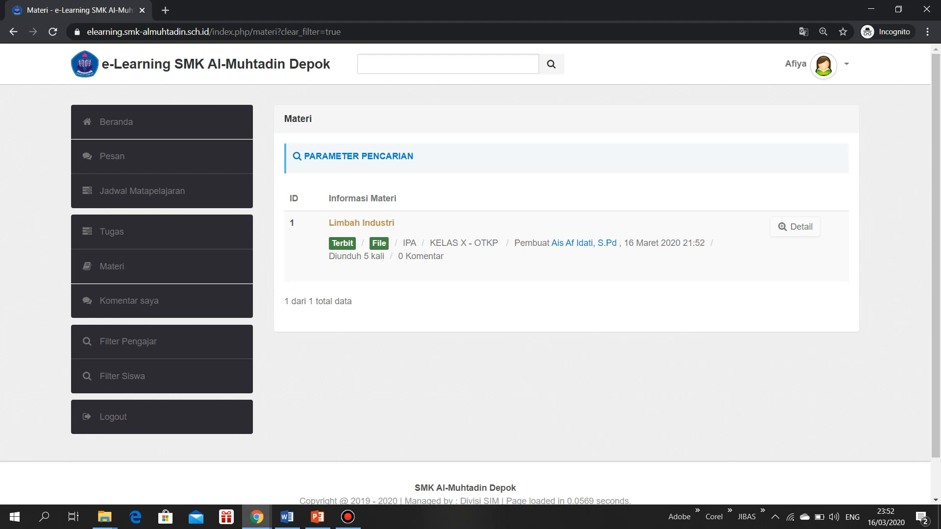
Switch back to the teacher's browser window and open the Materi list
mouse_move(256, 517)
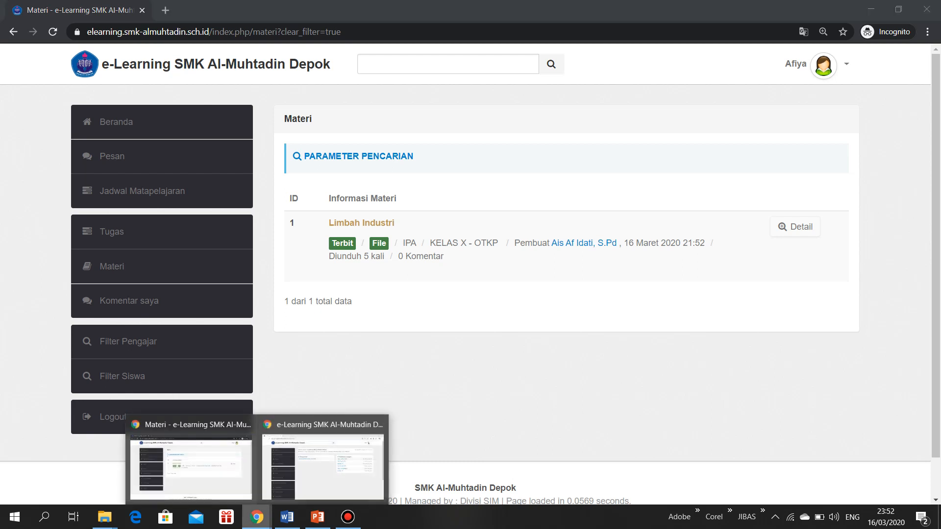
mouse_move(323, 463)
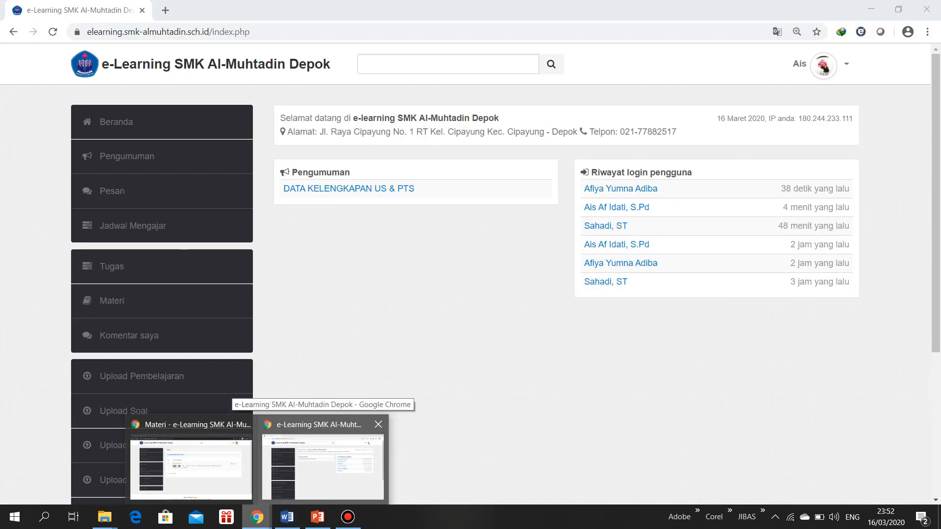
left_click(323, 463)
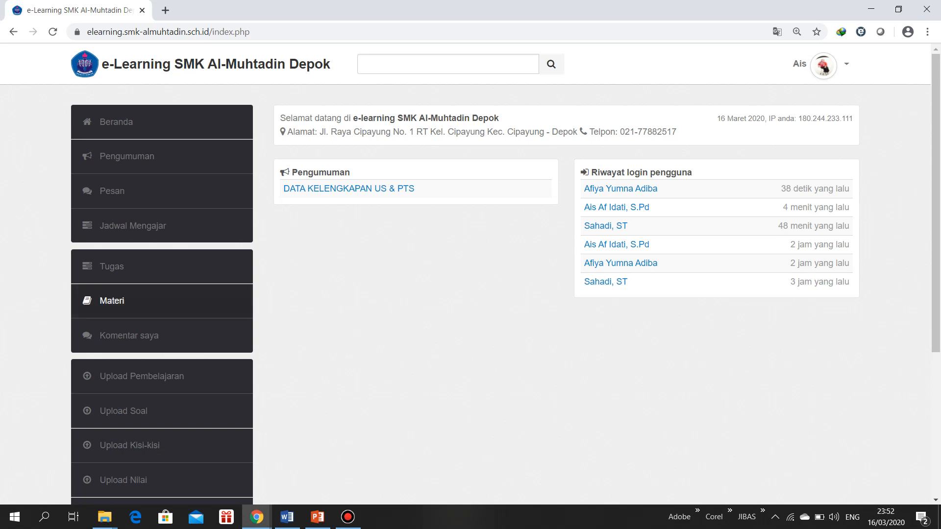
left_click(111, 301)
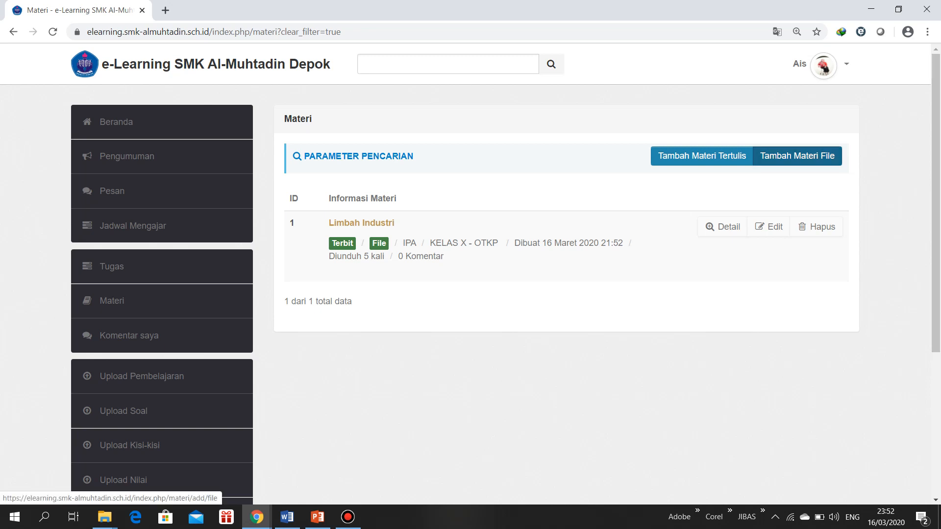
Look over the form for adding written material and return to the Materi list without saving
left_click(702, 156)
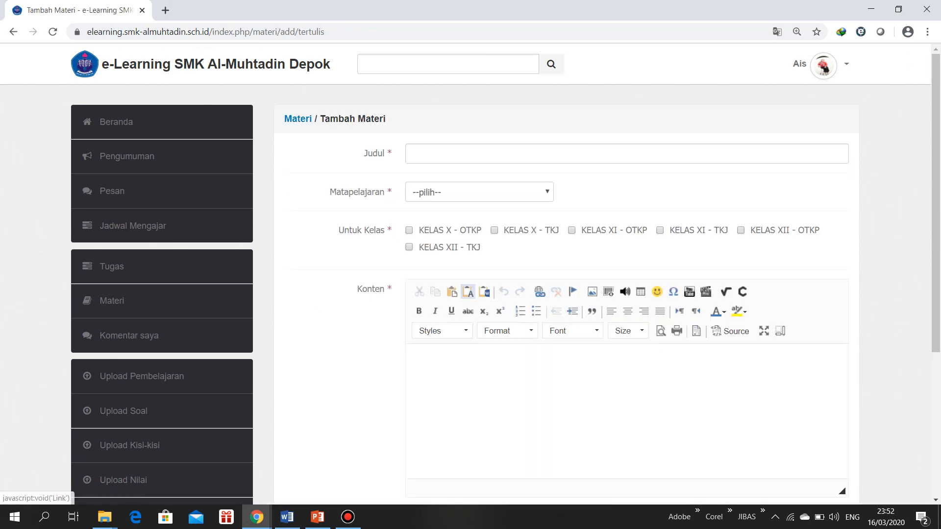
scroll(470, 272, "down", 5)
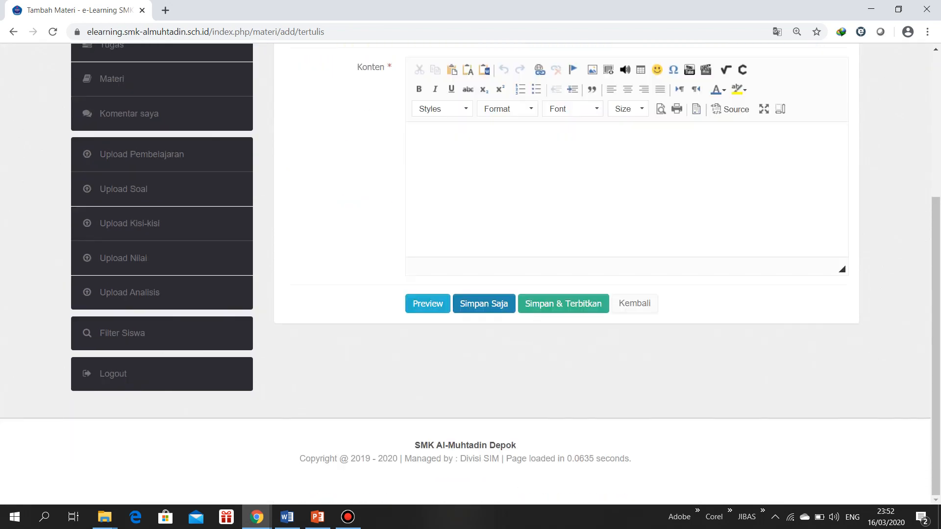
scroll(470, 273, "up", 4)
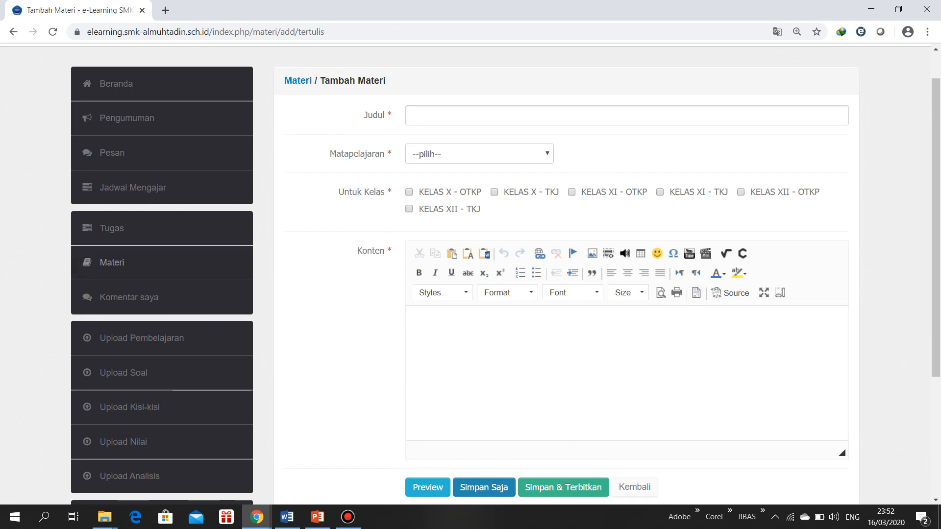
left_click(635, 487)
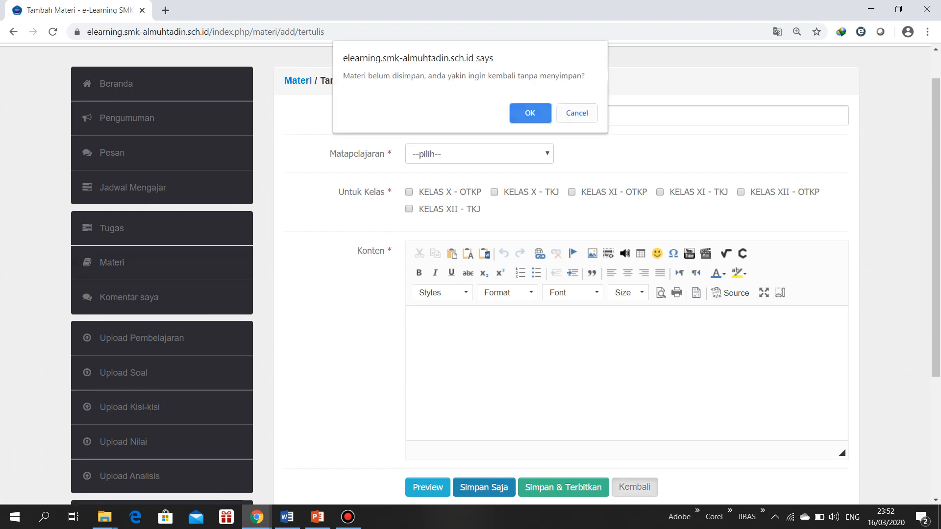
left_click(576, 109)
left_click(112, 263)
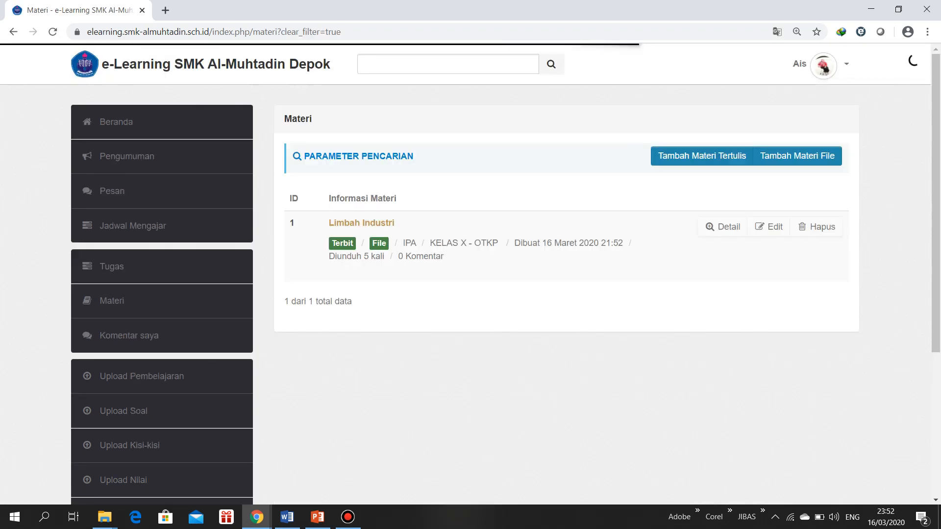
Start a new file-based material and title it "Materi Tumbuhan"
left_click(797, 156)
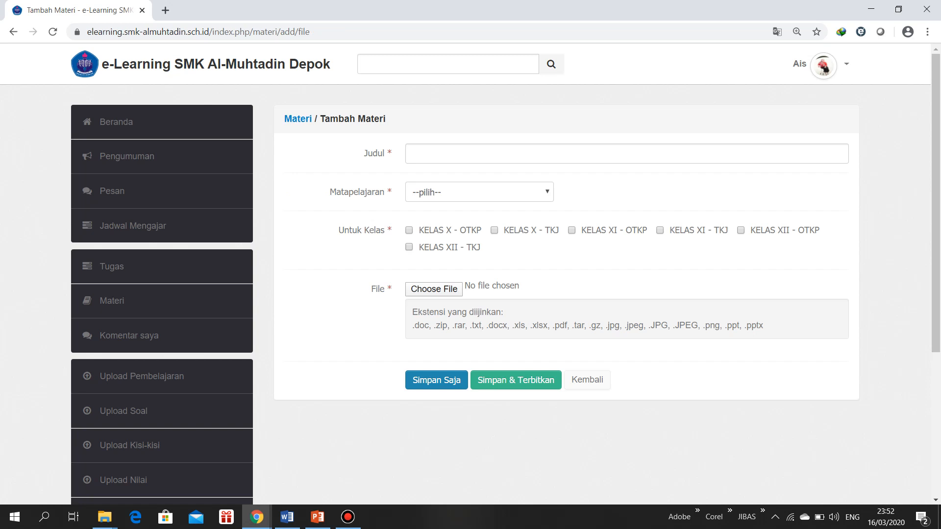
left_click(626, 154)
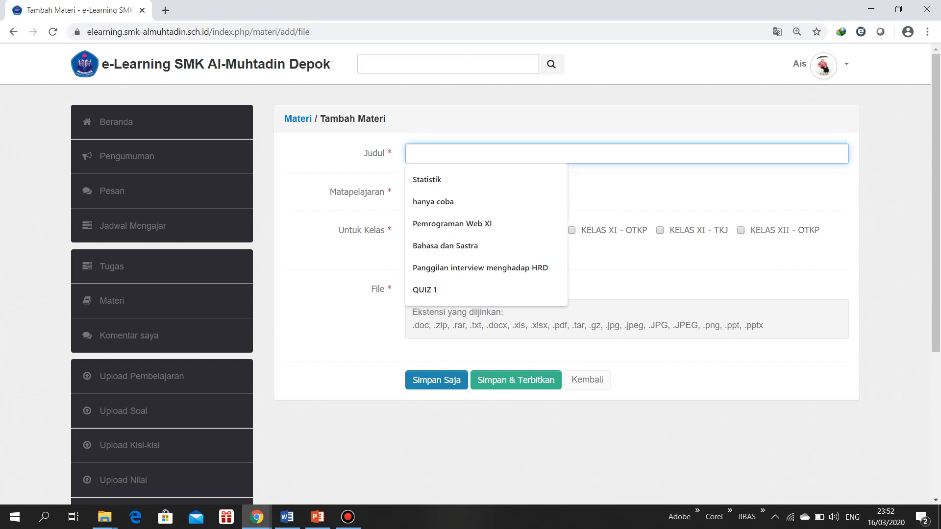
type("Materi")
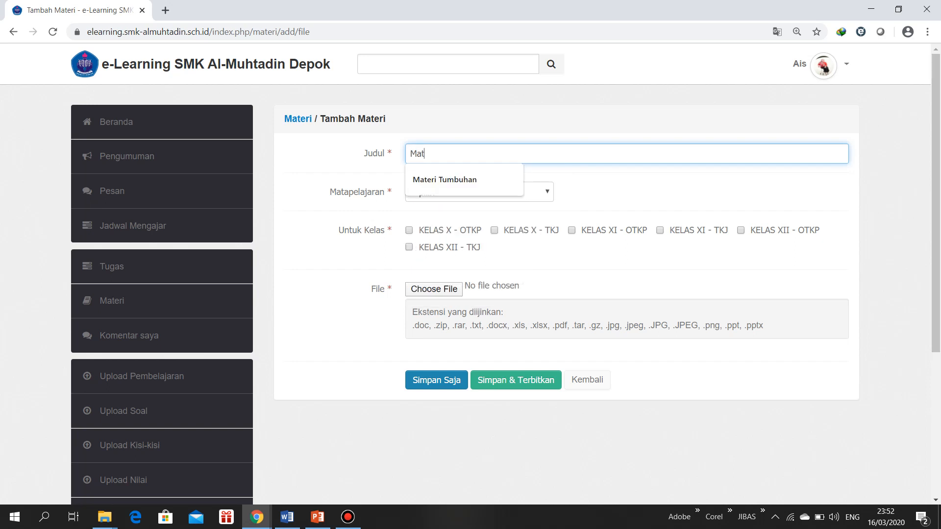
key("Down")
key("Return")
Set the material's Matapelajaran to IPA
key("Tab")
key("alt+Down")
key("Down")
key("Down")
key("Down")
key("Down")
key("Down")
key("Down")
key("Down")
key("Down")
key("Down")
key("Down")
key("Down")
key("Down")
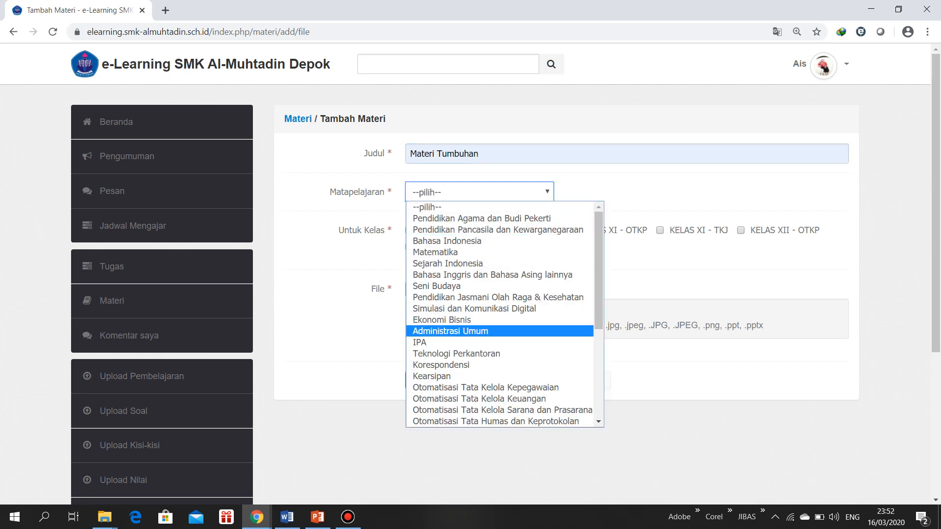
key("Return")
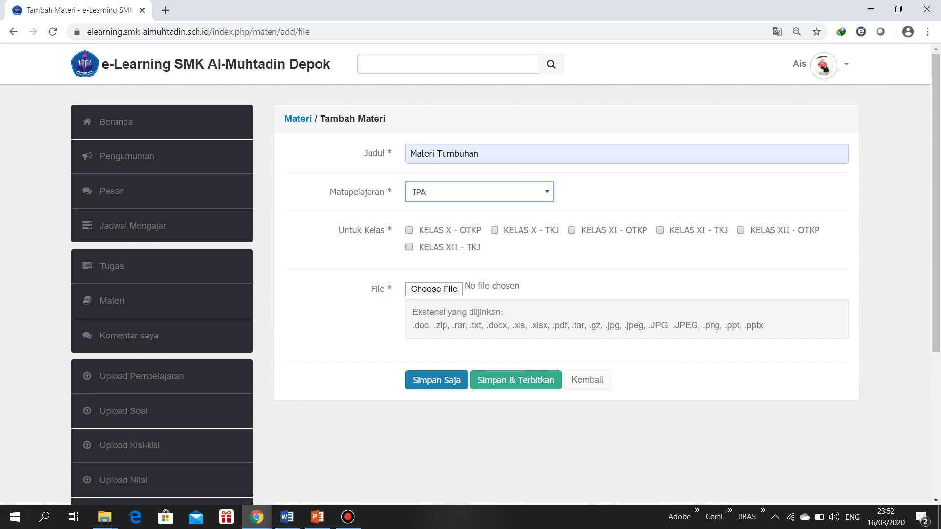
Assign the material to KELAS X - OTKP and open the file selection for its upload
key("Tab")
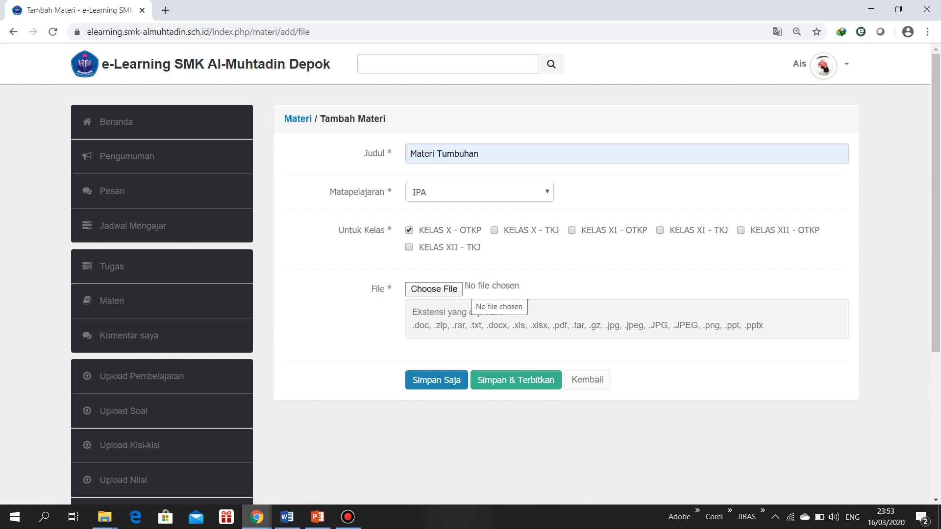
left_click(453, 290)
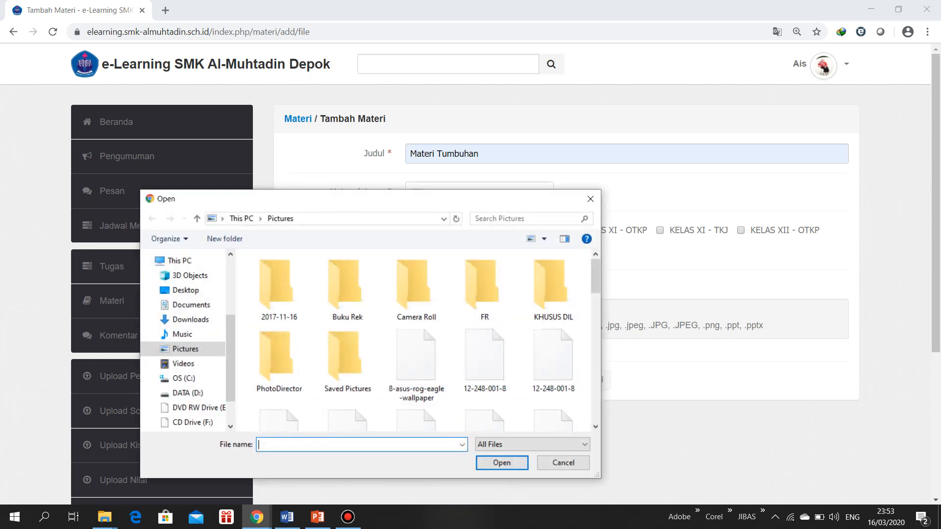
scroll(465, 265, "down", 5)
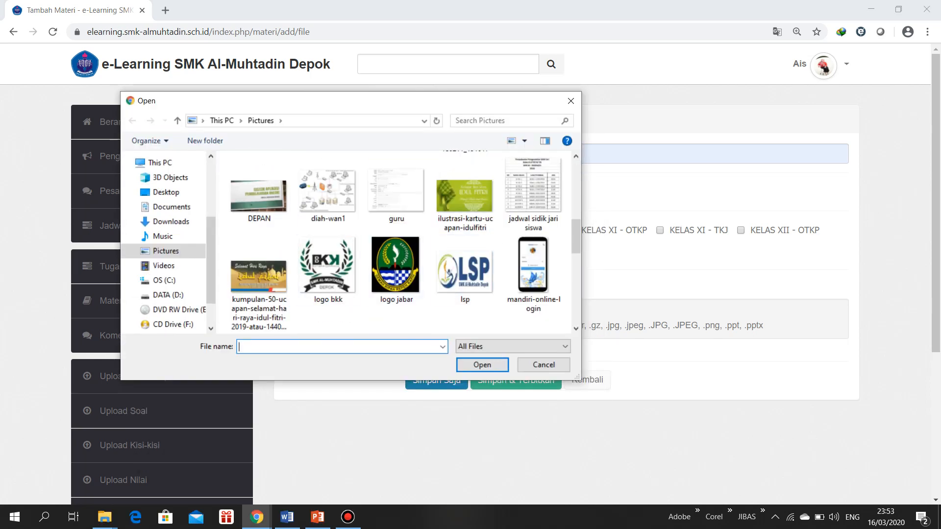
left_click(166, 295)
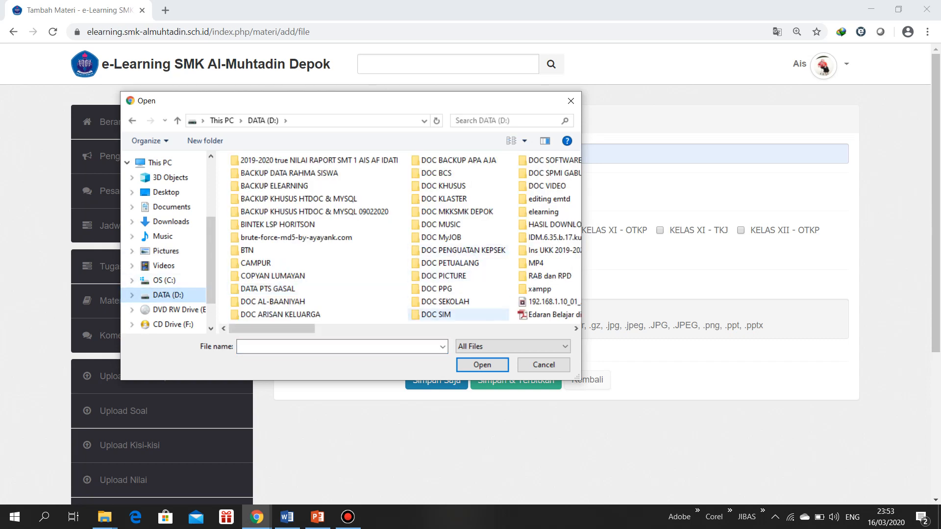
left_click_drag(272, 329, 491, 329)
left_click_drag(459, 329, 407, 328)
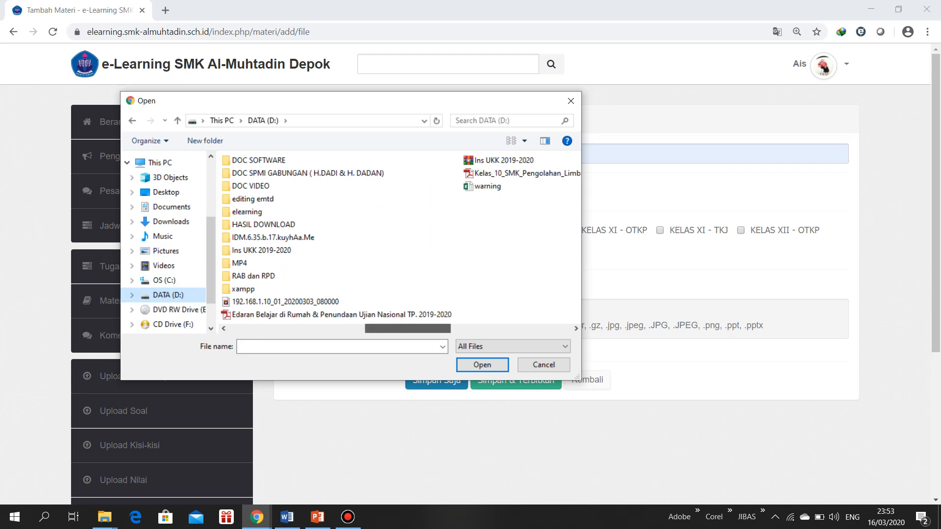
left_click(510, 173)
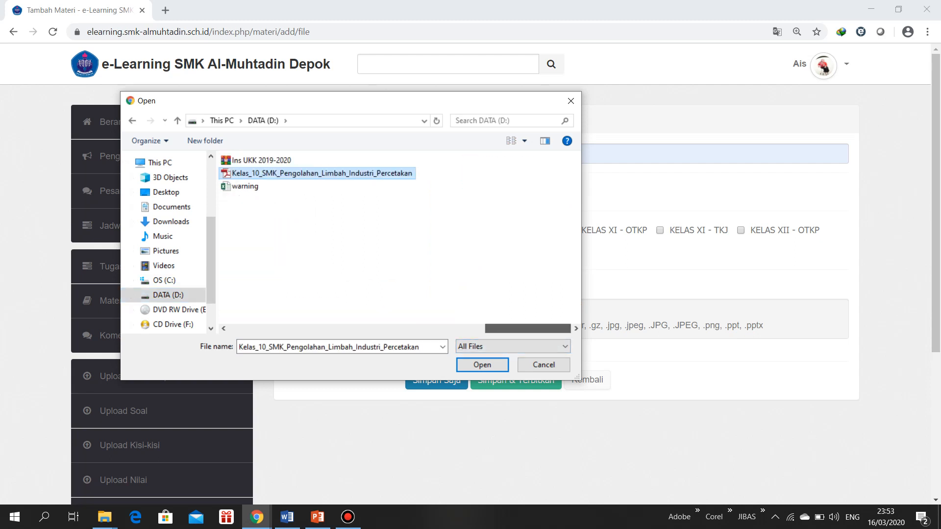
left_click_drag(527, 328, 271, 329)
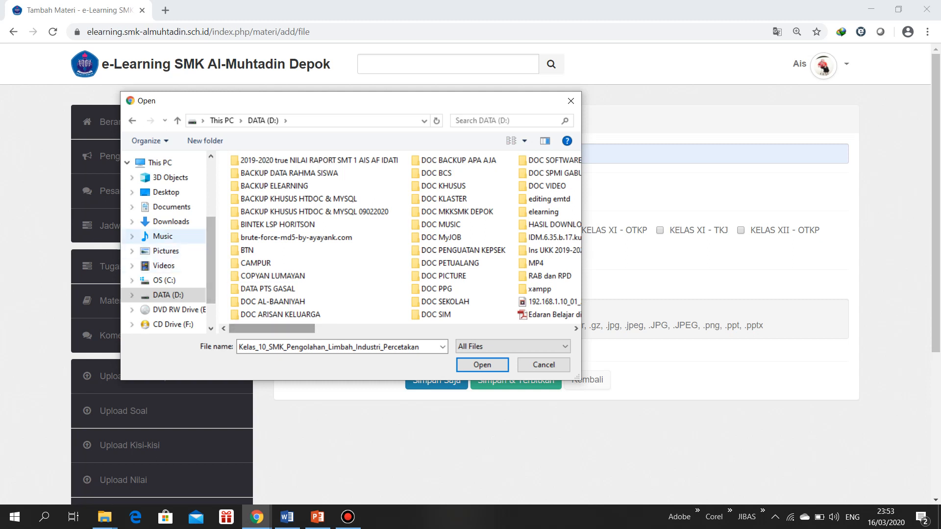
Attach the PDF file "document" from the Downloads folder to the material, then save and publish it
left_click(170, 222)
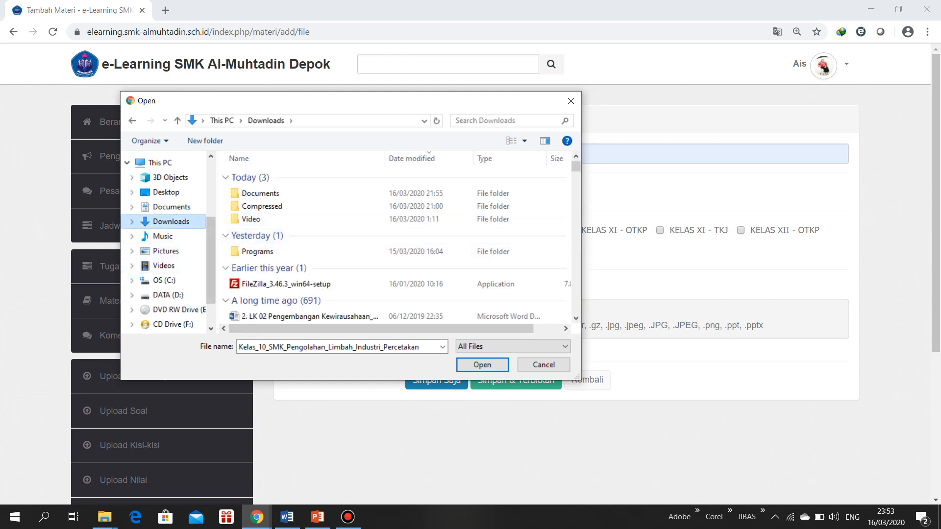
left_click(171, 207)
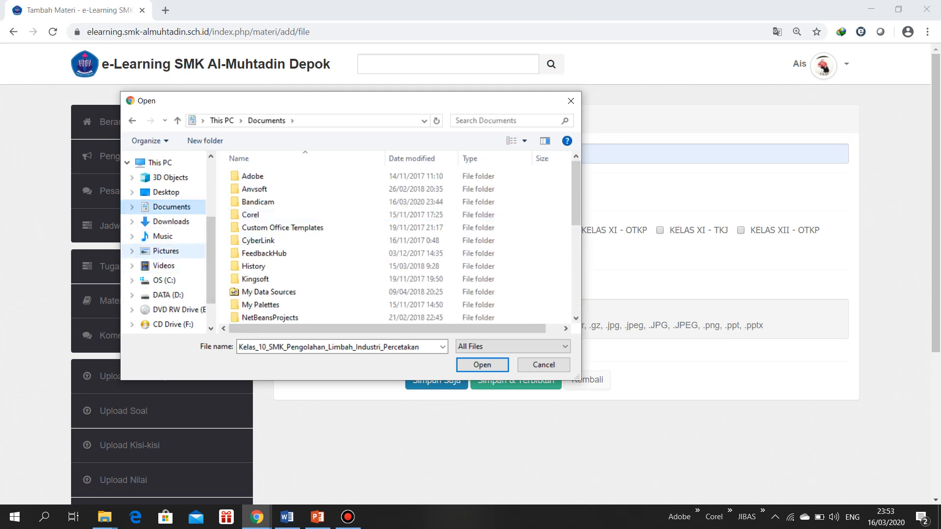
left_click(171, 222)
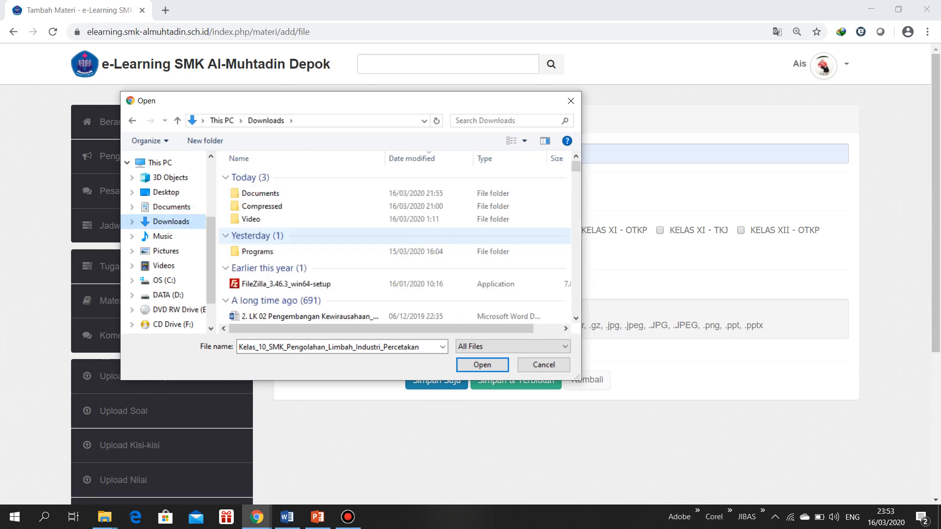
scroll(294, 239, "down", 5)
scroll(294, 239, "down", 7)
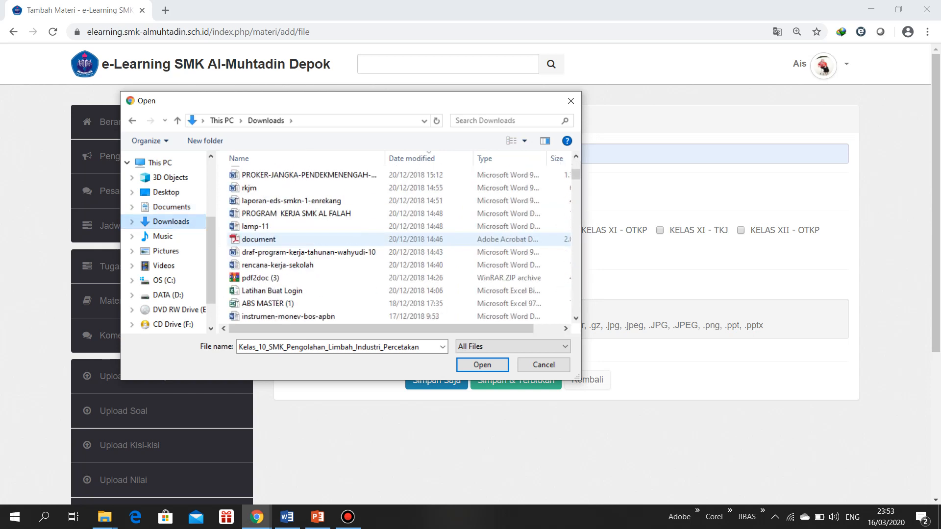
left_click(258, 239)
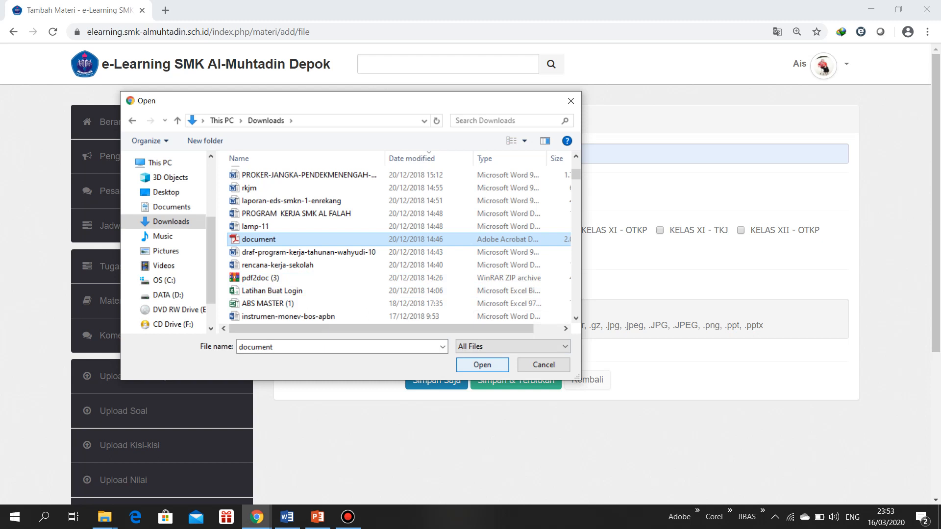
key("Return")
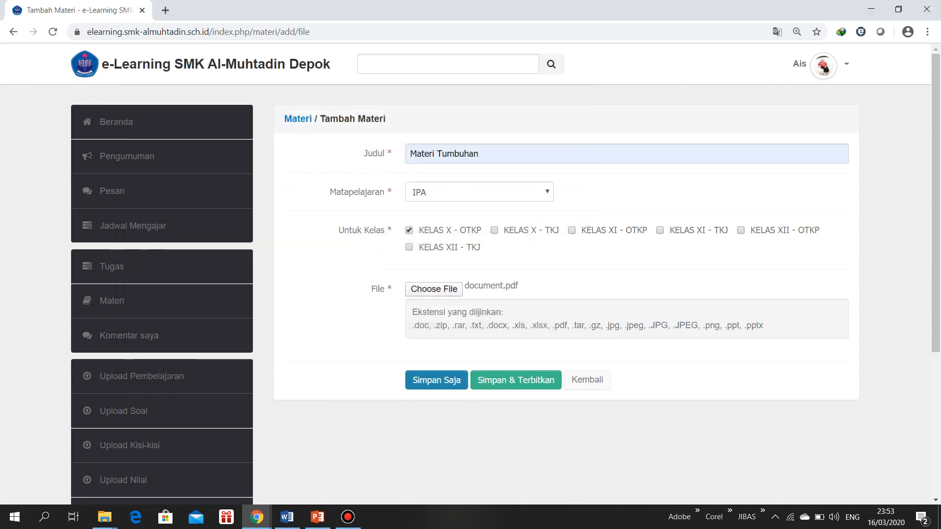
left_click(516, 379)
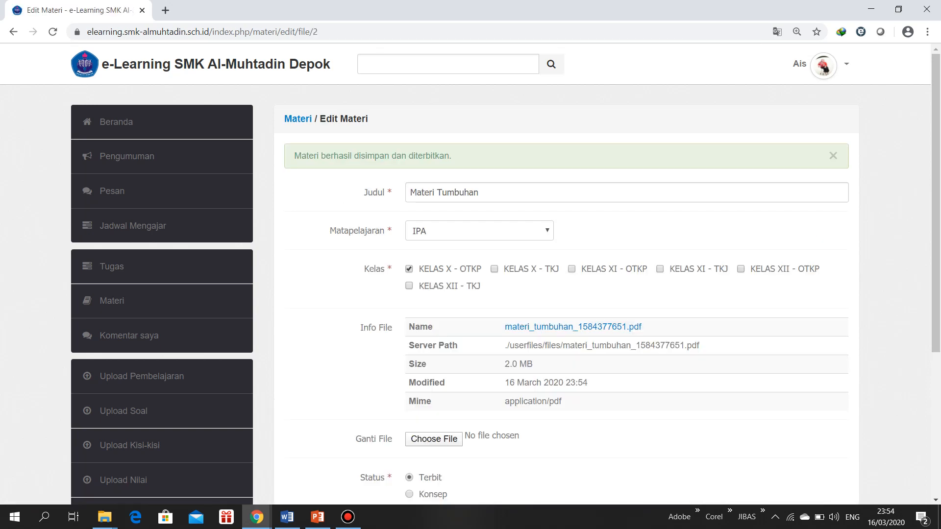
Change the status of the Materi Tumbuhan material to Konsep and update it
scroll(566, 274, "down", 3)
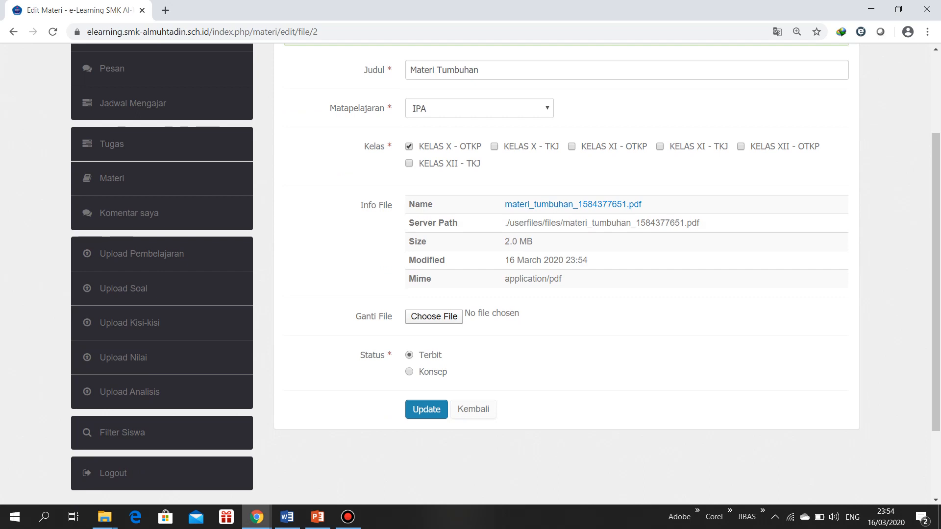
left_click(409, 371)
left_click(427, 409)
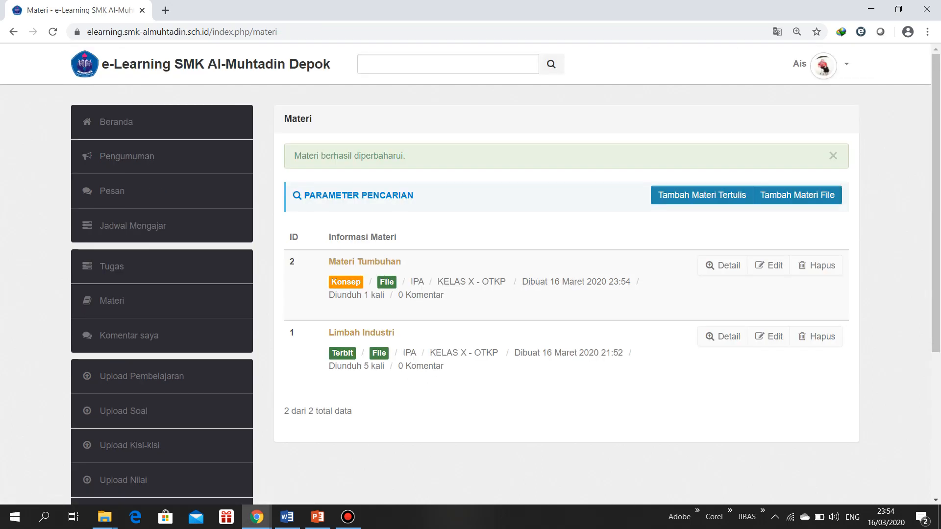
Check the Materi list in the student's incognito window and return to the teacher's window
mouse_move(256, 517)
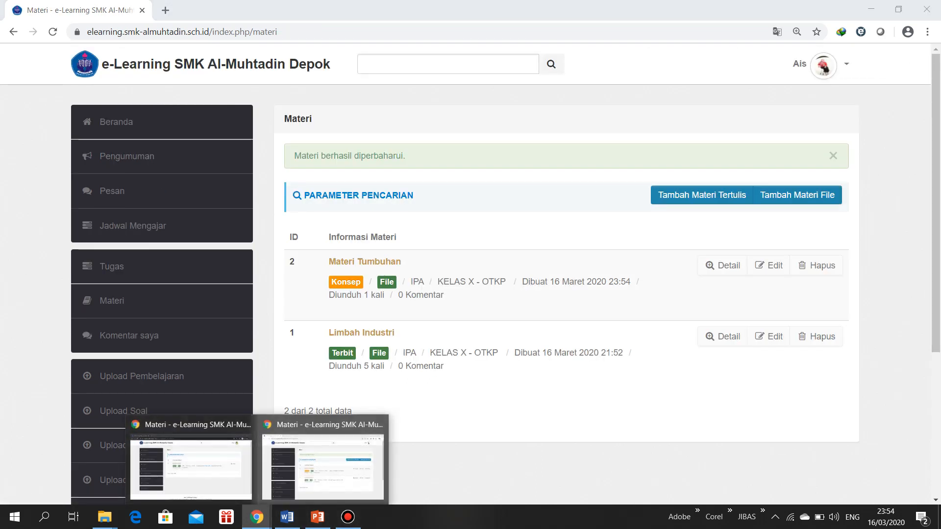
left_click(191, 468)
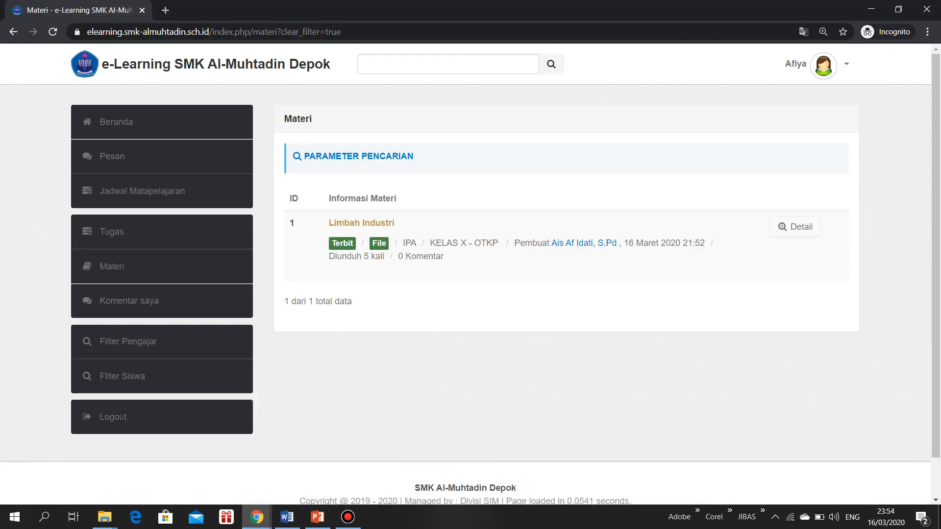
left_click(257, 517)
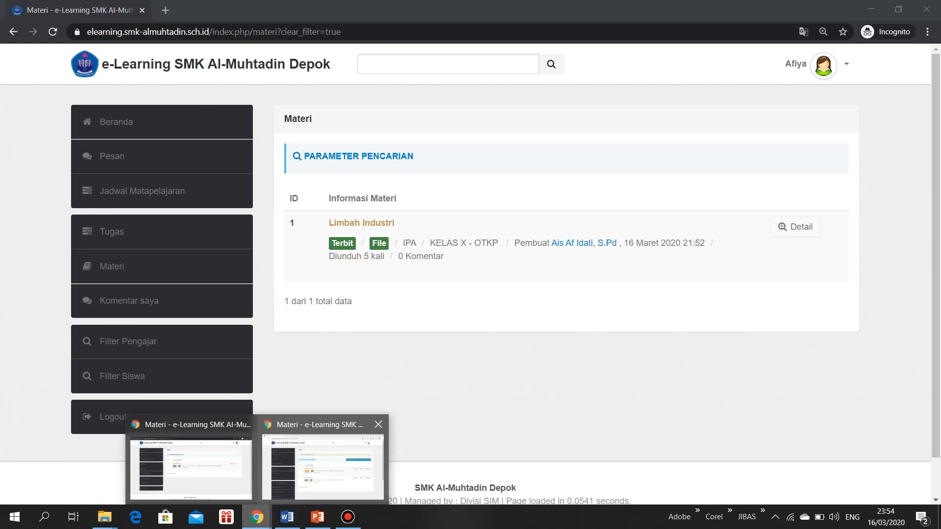
left_click(323, 465)
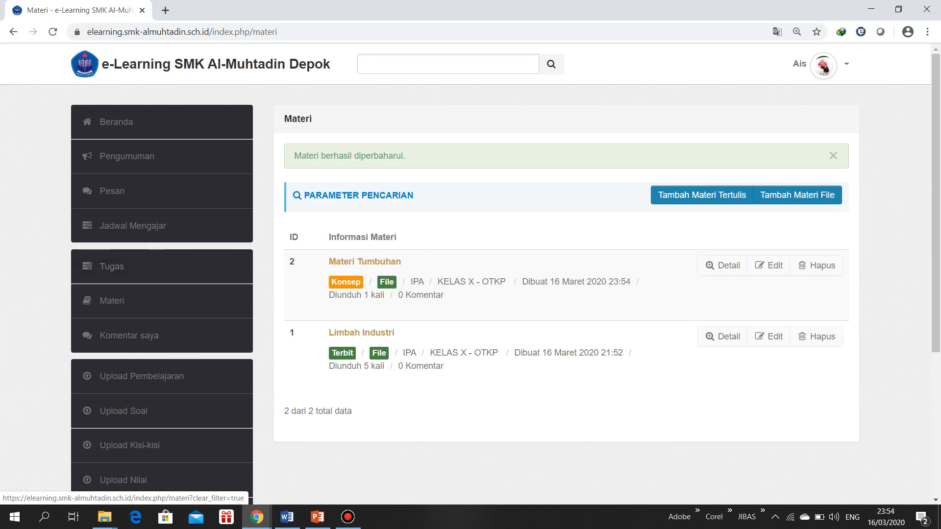
Edit the Materi Tumbuhan material to set its status to Terbit and update it
left_click(768, 265)
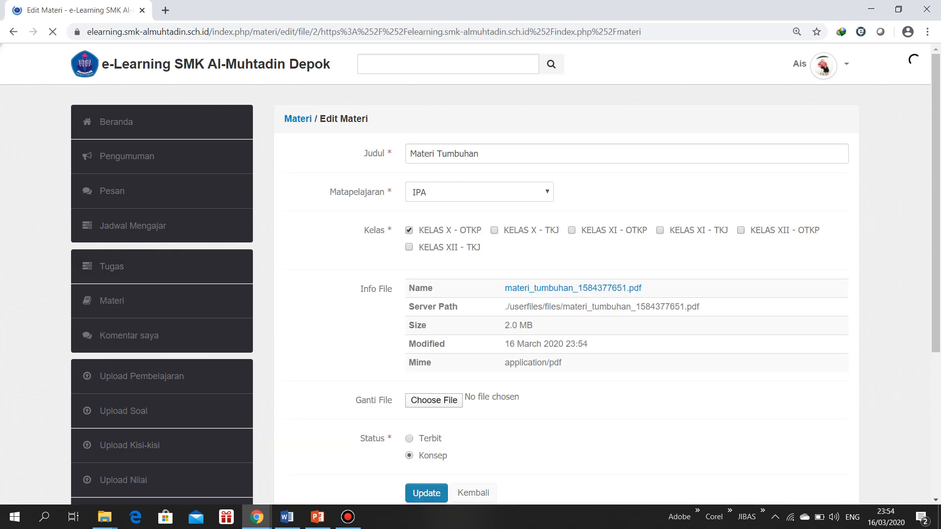
scroll(471, 274, "down", 5)
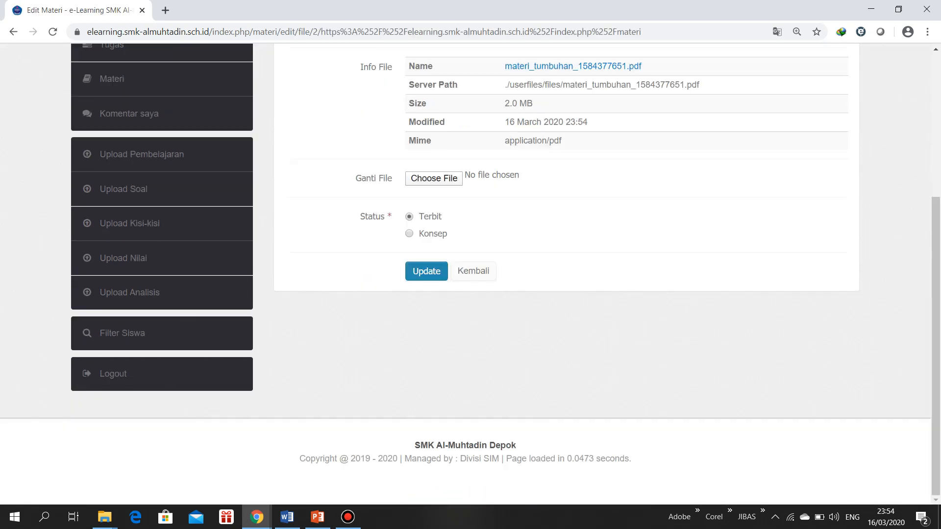
left_click(427, 271)
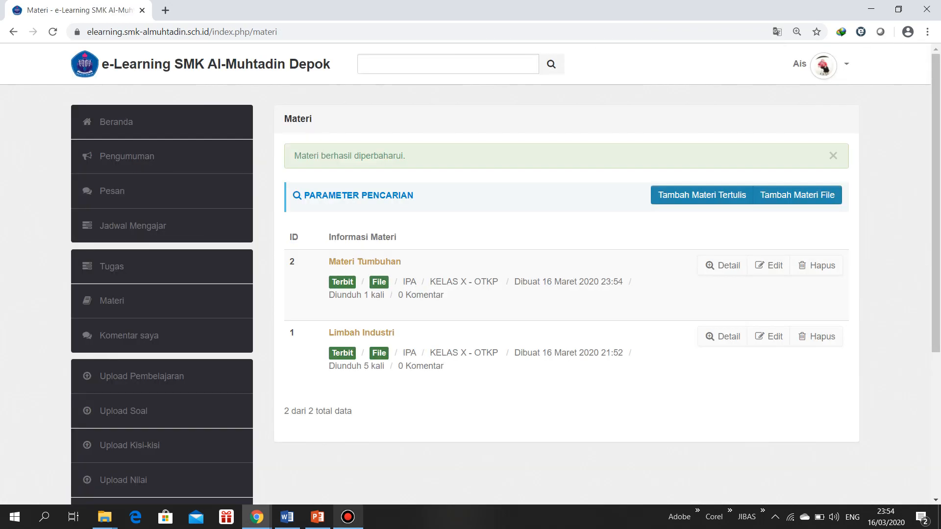
Switch to the student's incognito window and reload the Materi list
left_click(256, 517)
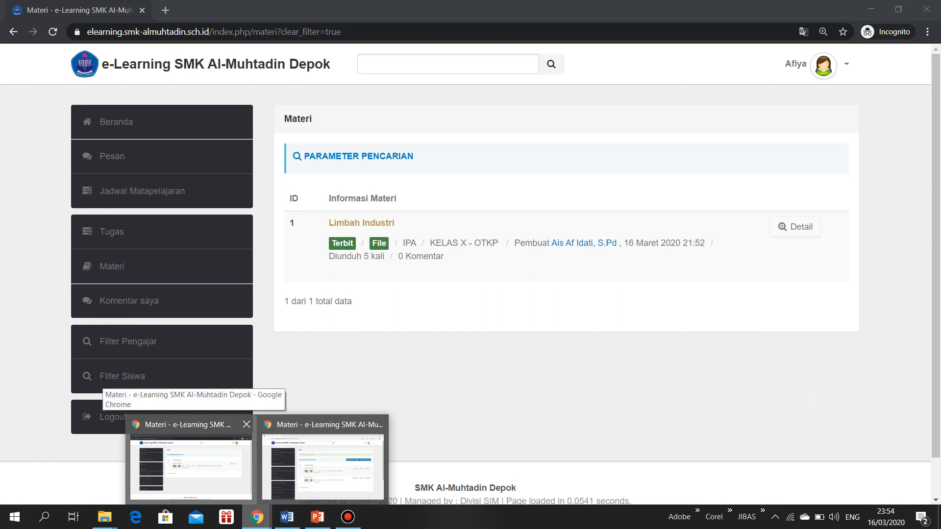
left_click(191, 466)
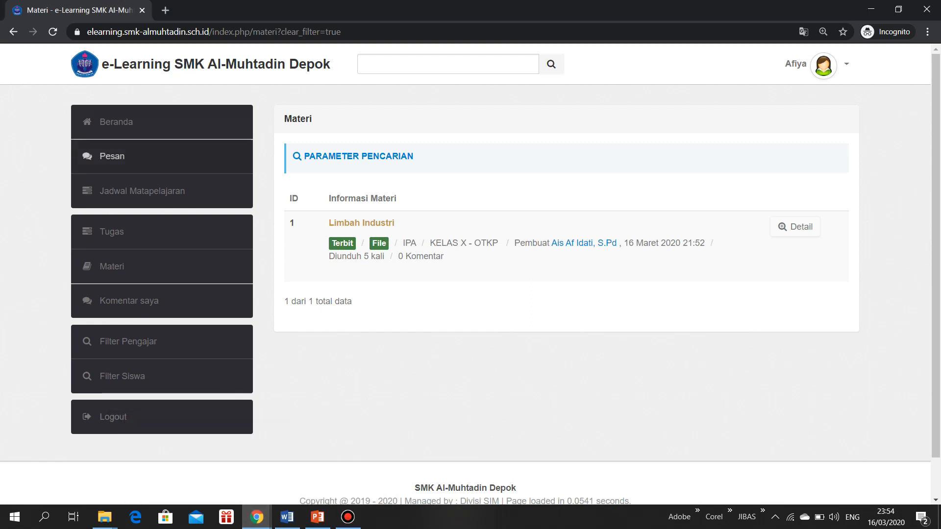
left_click(112, 266)
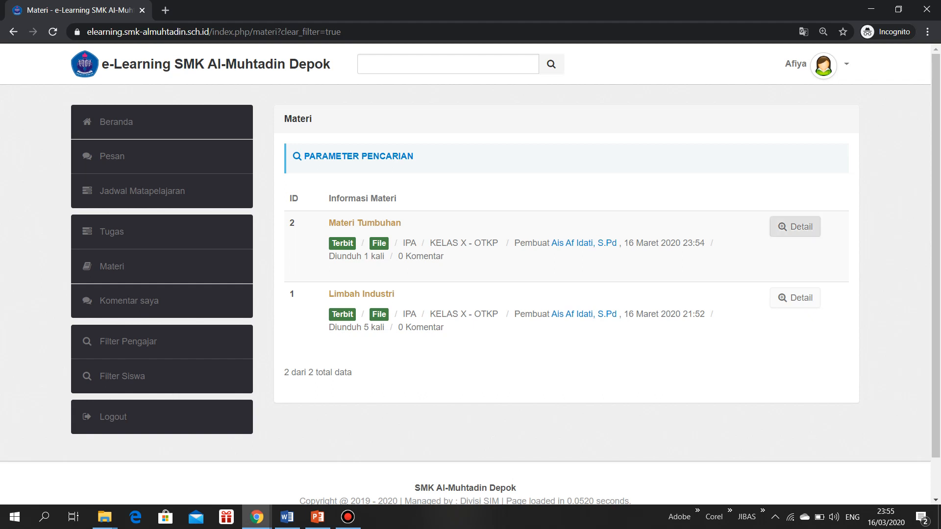
Open the detail page of Materi Tumbuhan as the student and download its file
left_click(795, 226)
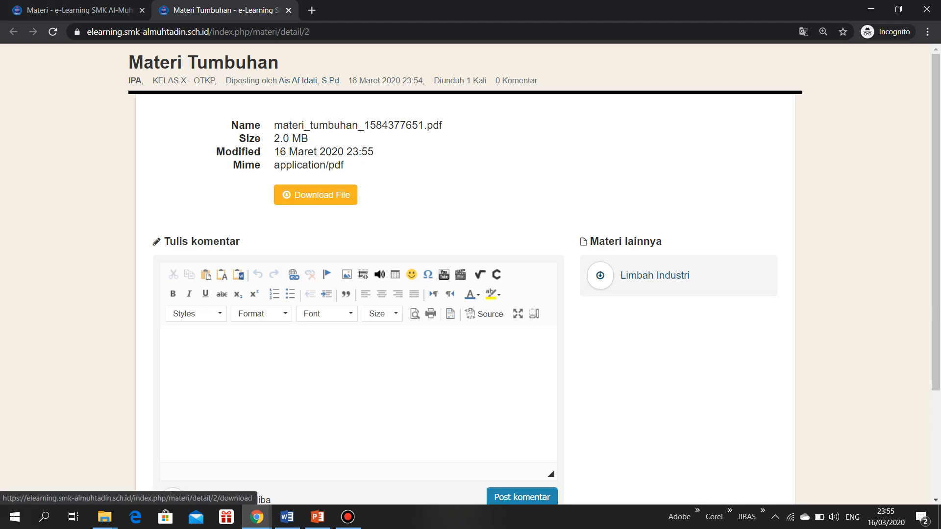
left_click(315, 194)
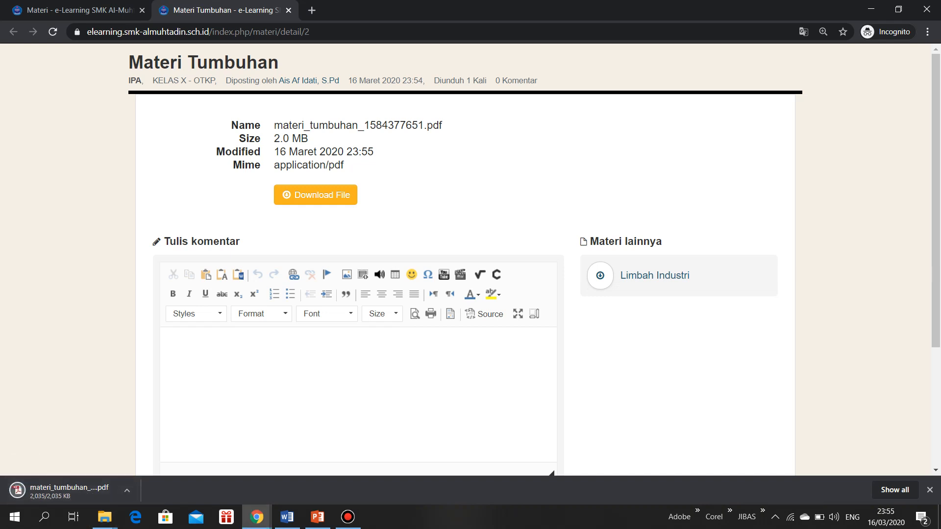
Post the comment "terima kasih bu" on the Materi Tumbuhan material and check it in the comment list
left_click(167, 341)
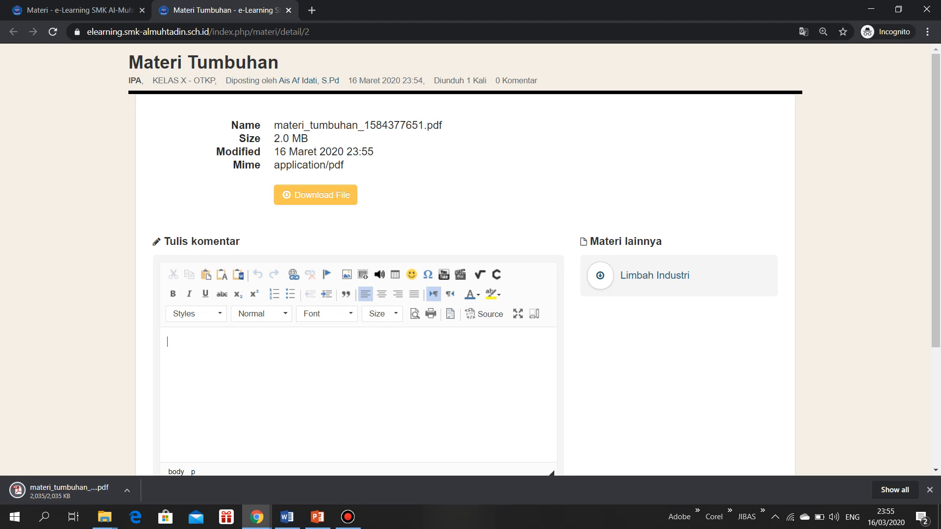
scroll(470, 260, "down", 1)
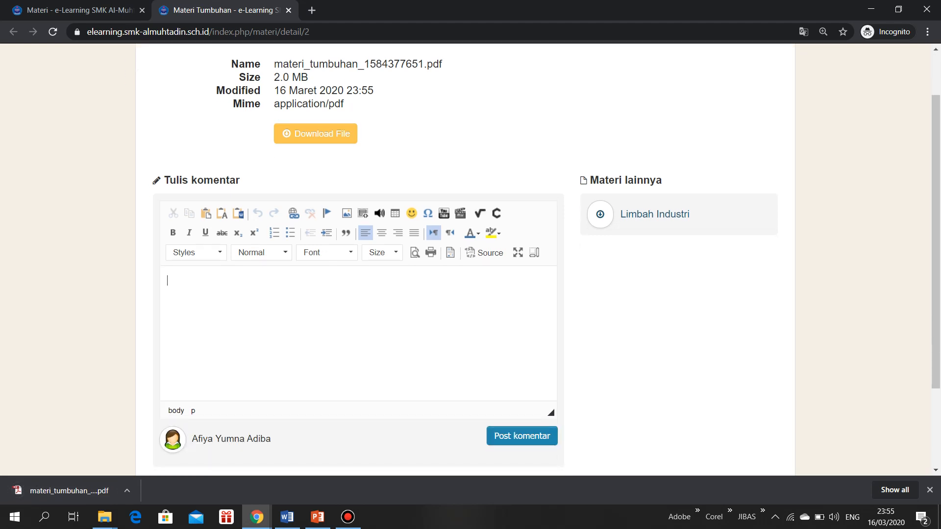
scroll(470, 259, "down", 1)
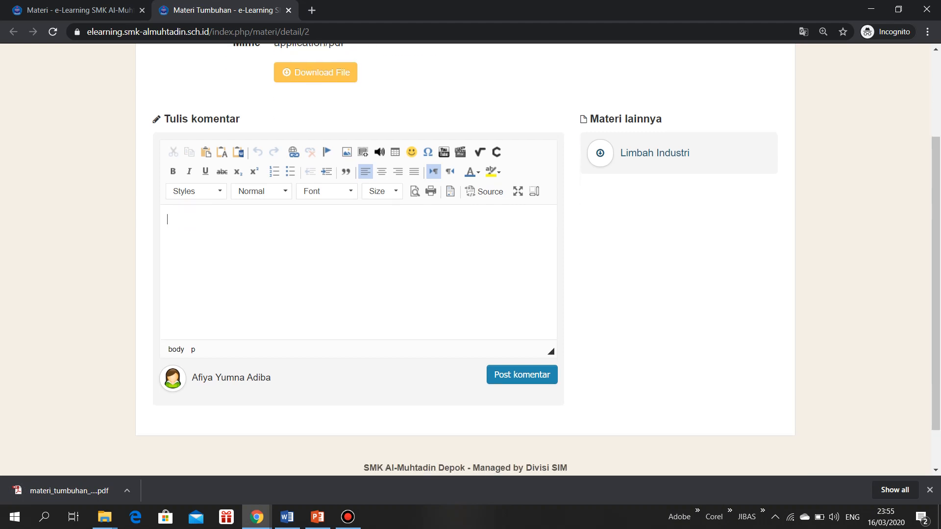
scroll(470, 259, "up", 1)
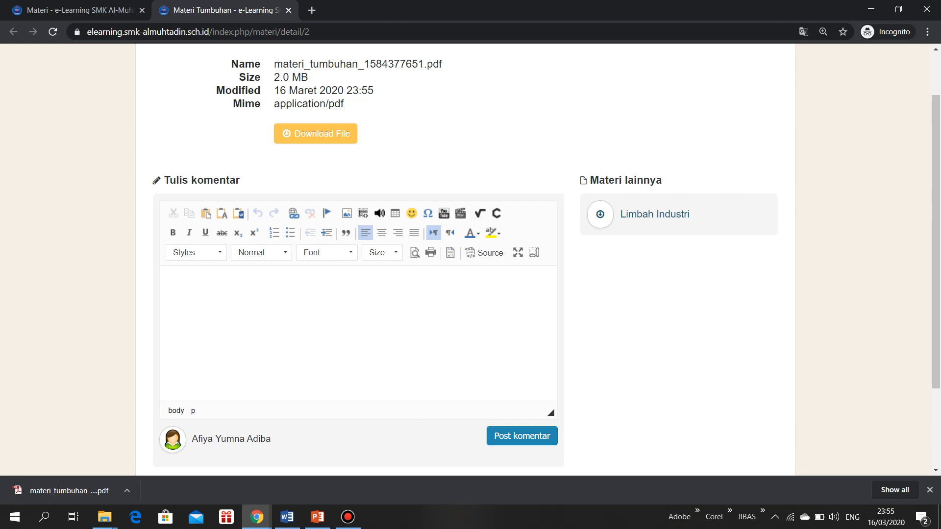
type("terima kasih bu")
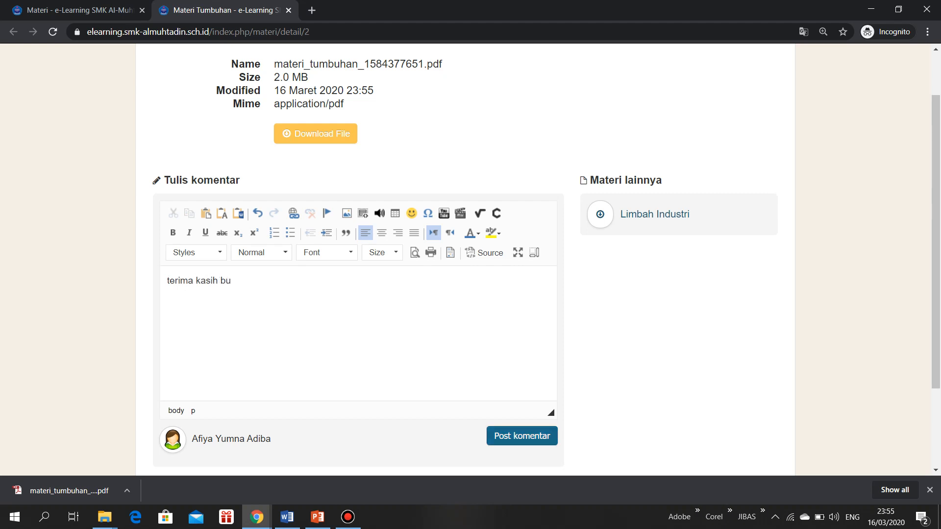
left_click(522, 436)
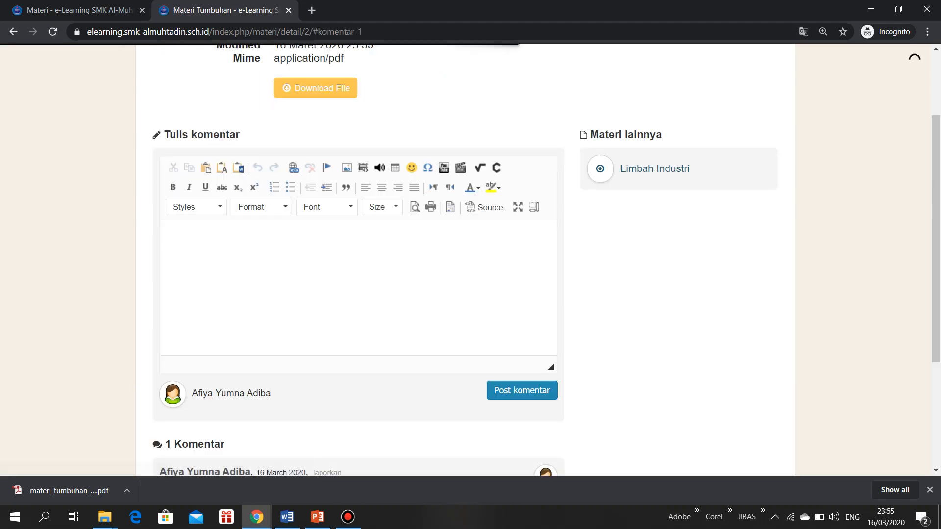
scroll(471, 260, "down", 2)
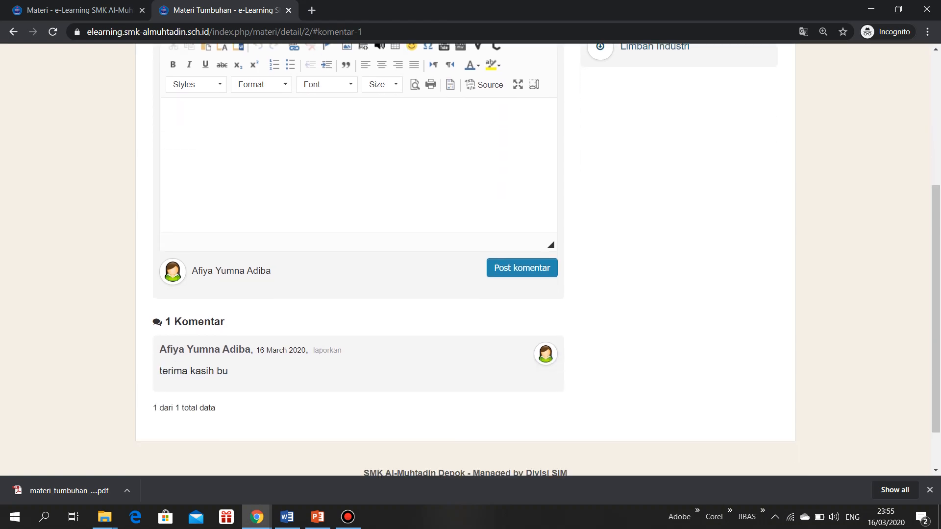
Review the Materi Tumbuhan detail page, close its tab and switch to the teacher's browser window
scroll(470, 259, "up", 5)
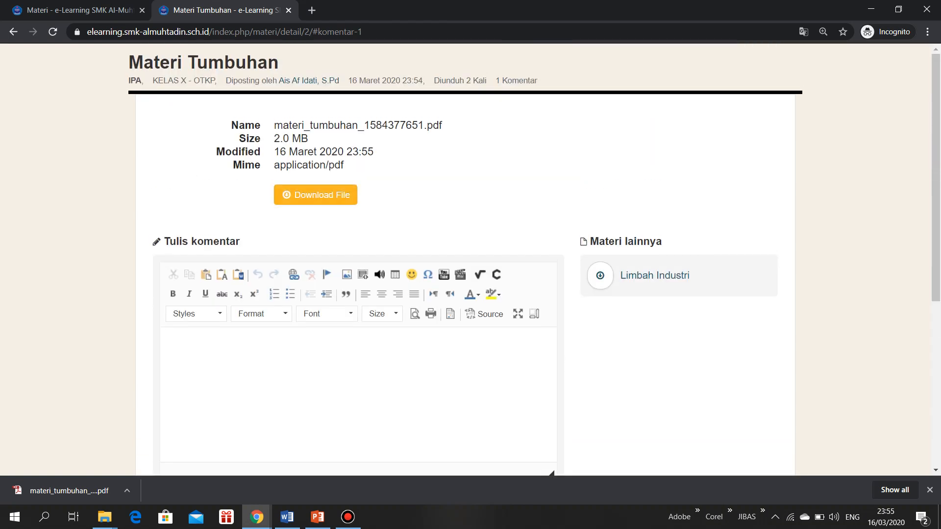
scroll(471, 259, "down", 5)
scroll(471, 259, "up", 5)
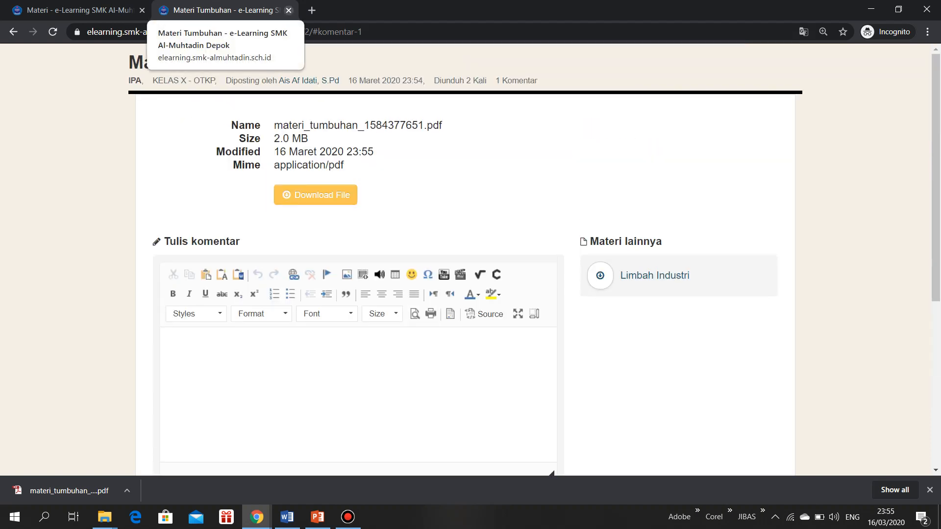
left_click(289, 10)
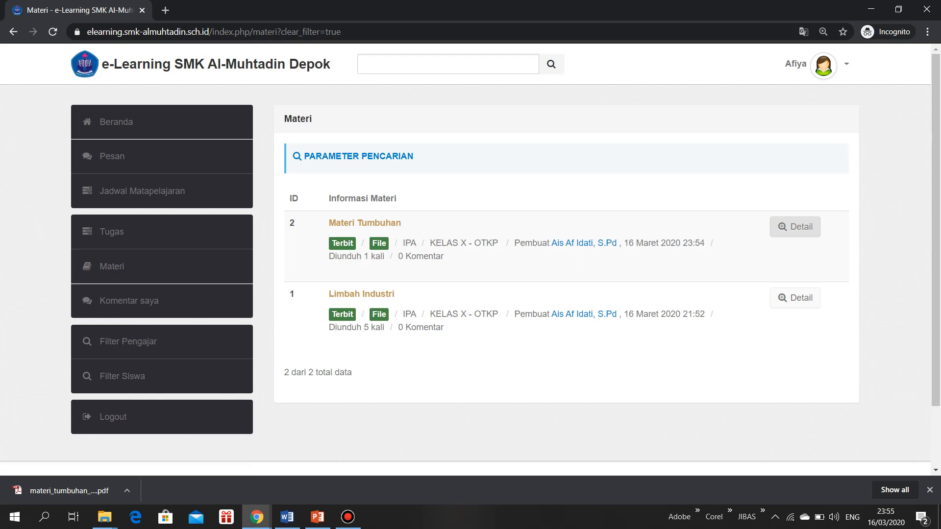
mouse_move(257, 517)
left_click(319, 470)
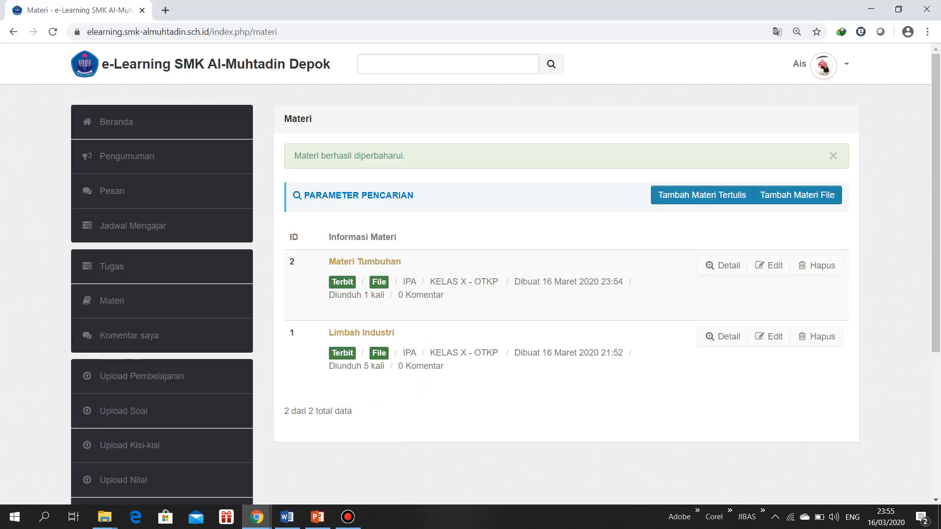
left_click(799, 64)
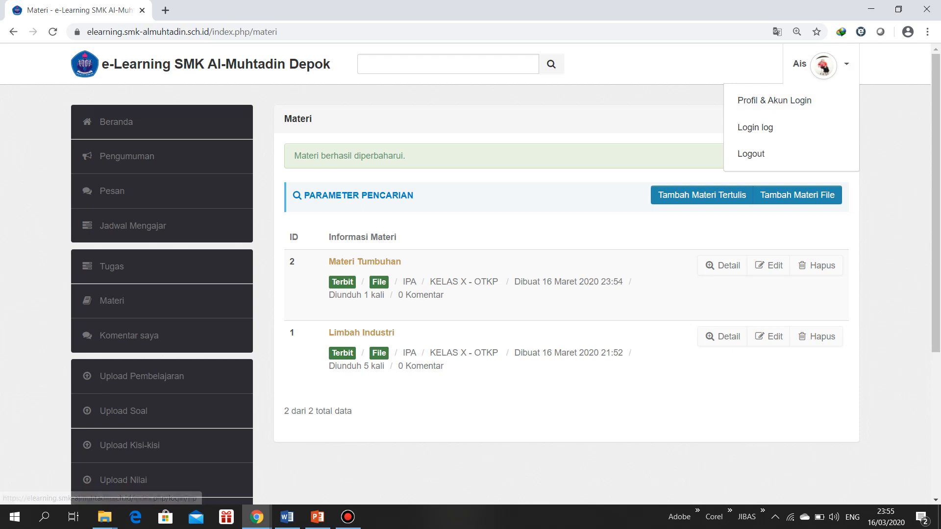
key("Escape")
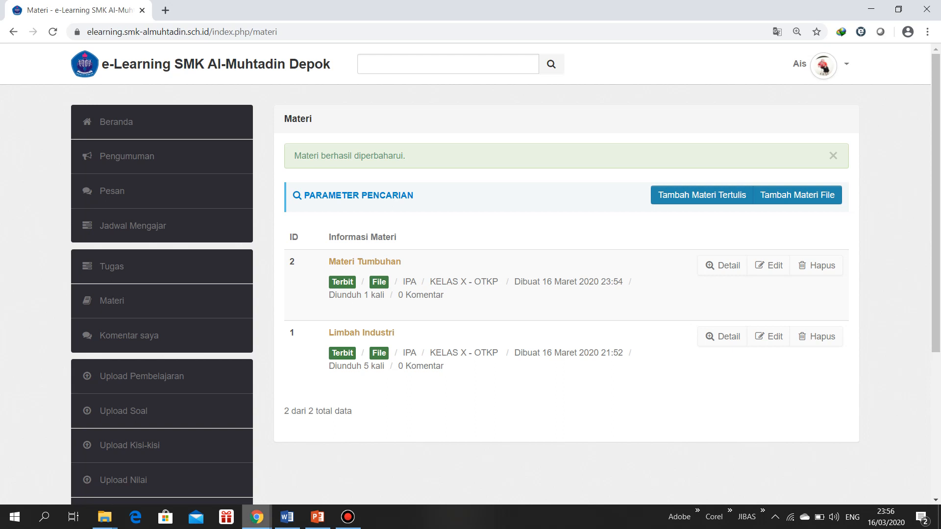
mouse_move(257, 517)
left_click(191, 461)
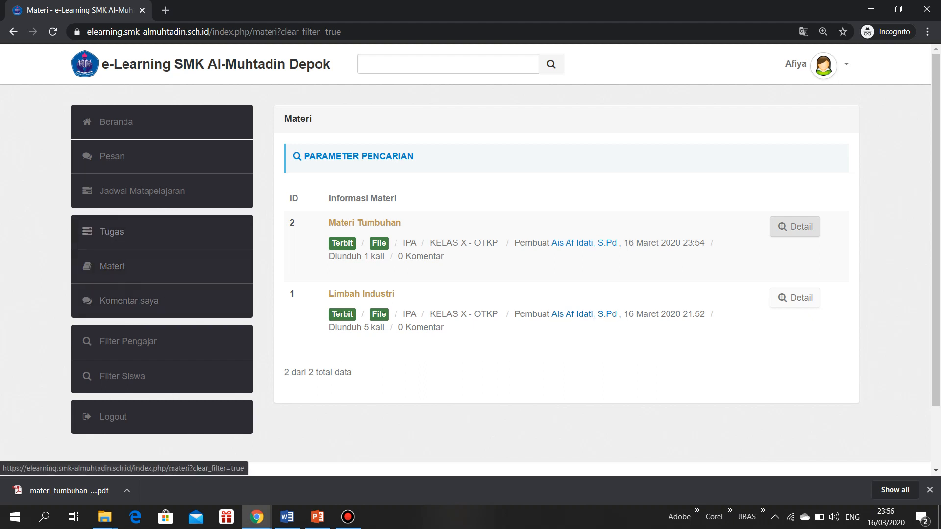
mouse_move(257, 517)
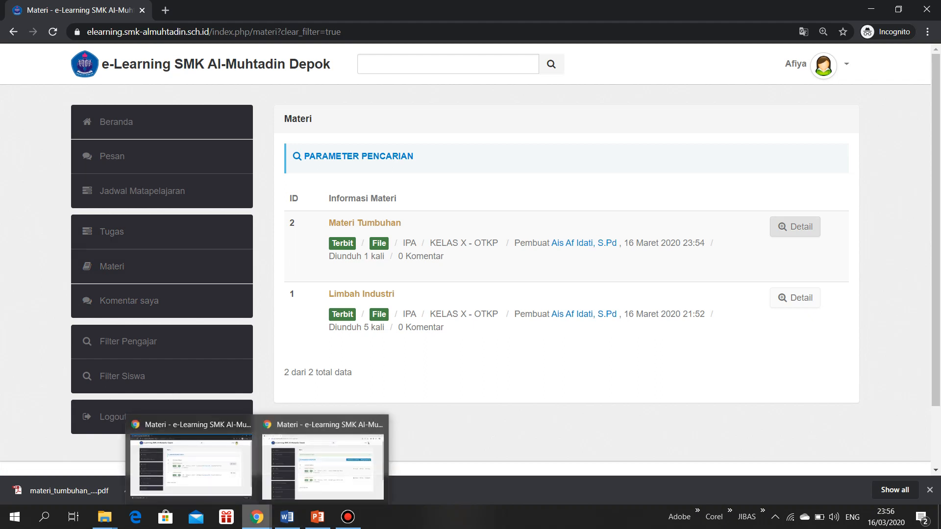
left_click(322, 463)
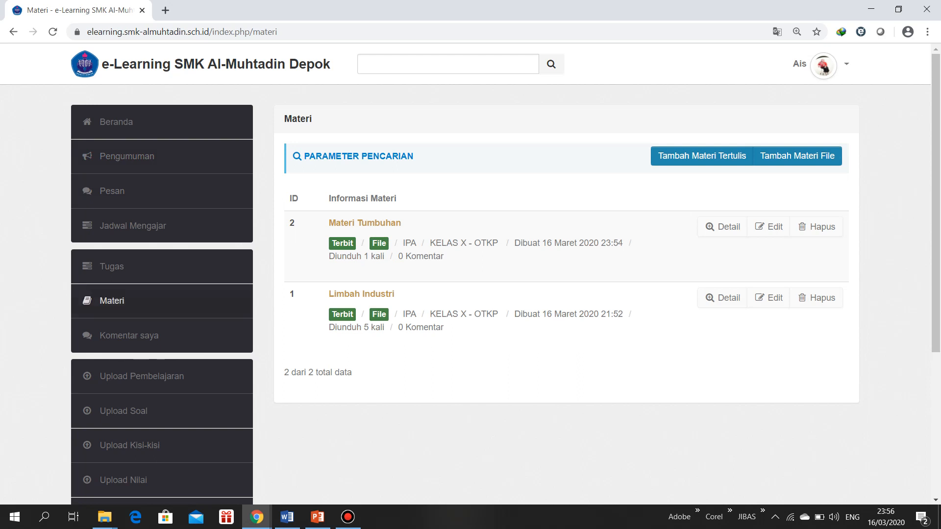
Start a new multiple-choice assignment (Tugas Ganda) and title it "Ulangan Tumbuhan"
left_click(112, 266)
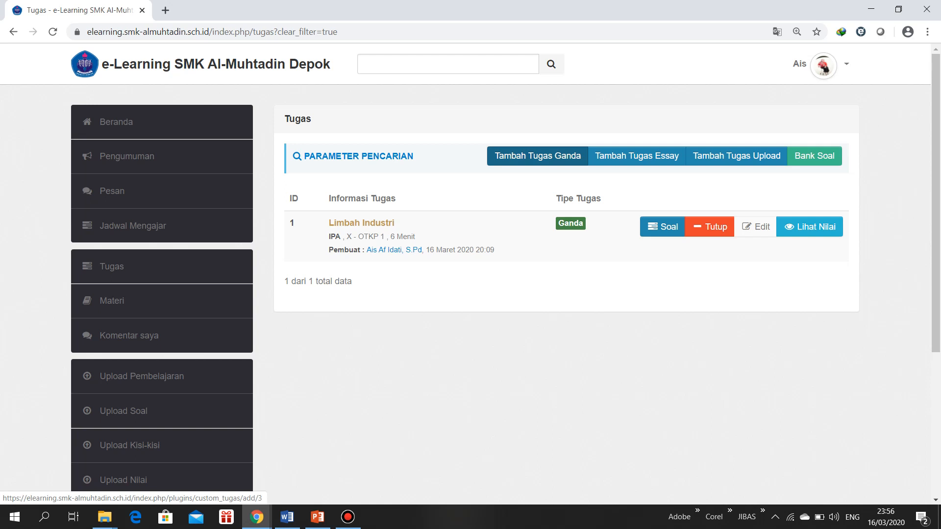
left_click(537, 155)
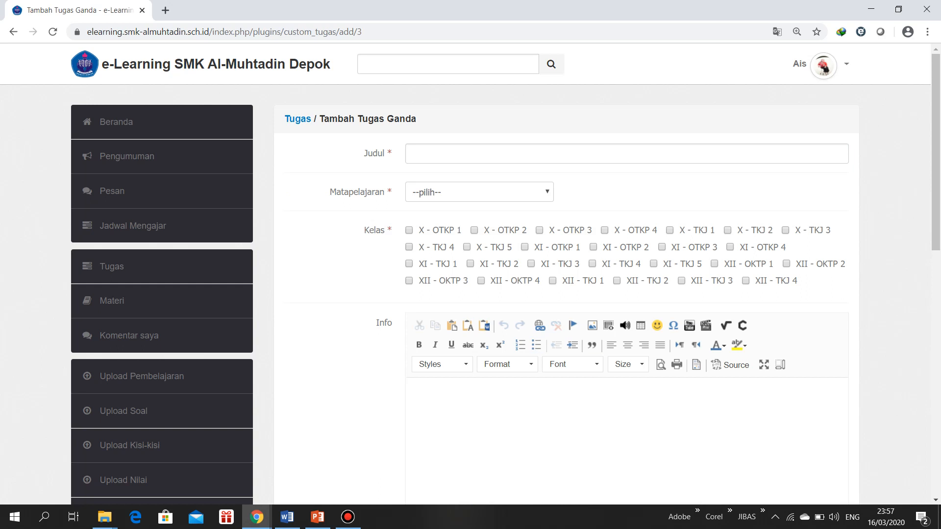
left_click(626, 154)
key("Down")
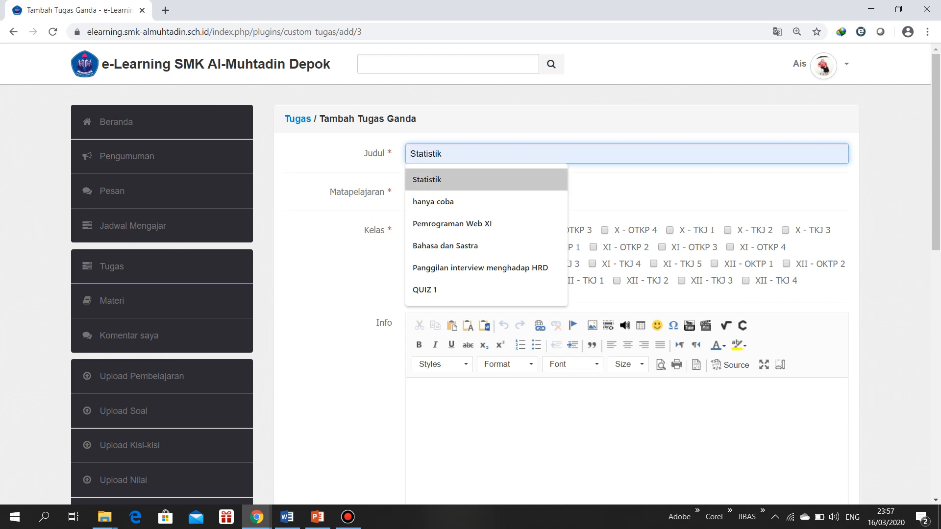
type("Ulanag")
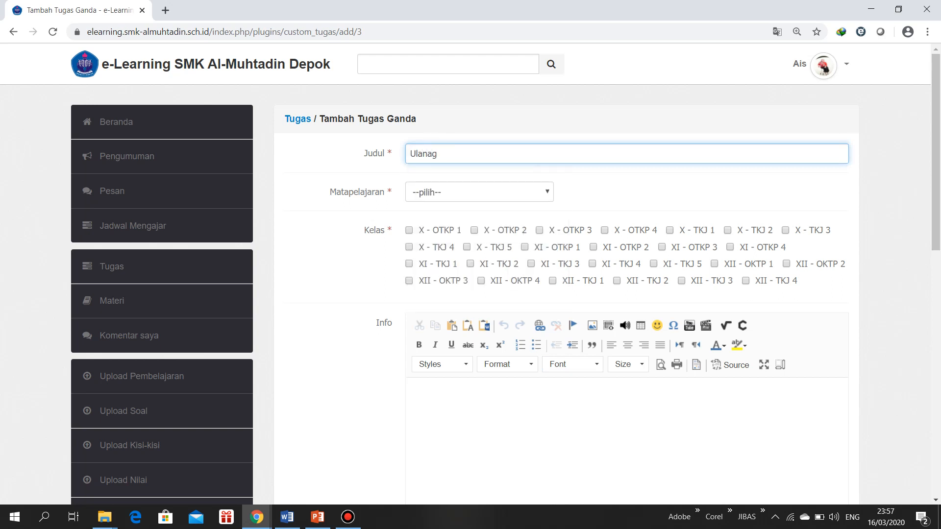
key("BackSpace")
key("BackSpace")
key("BackSpace")
type("n")
key("Down")
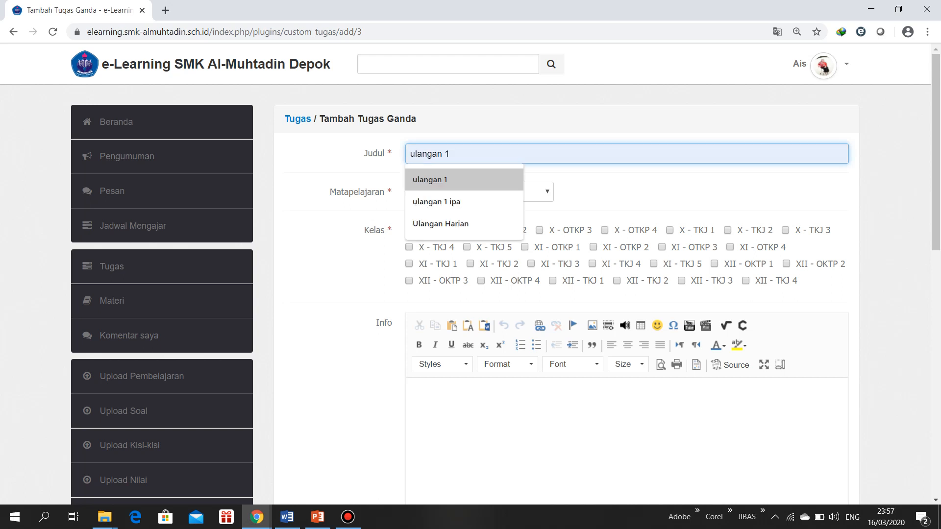
key("Up")
type("ngan ")
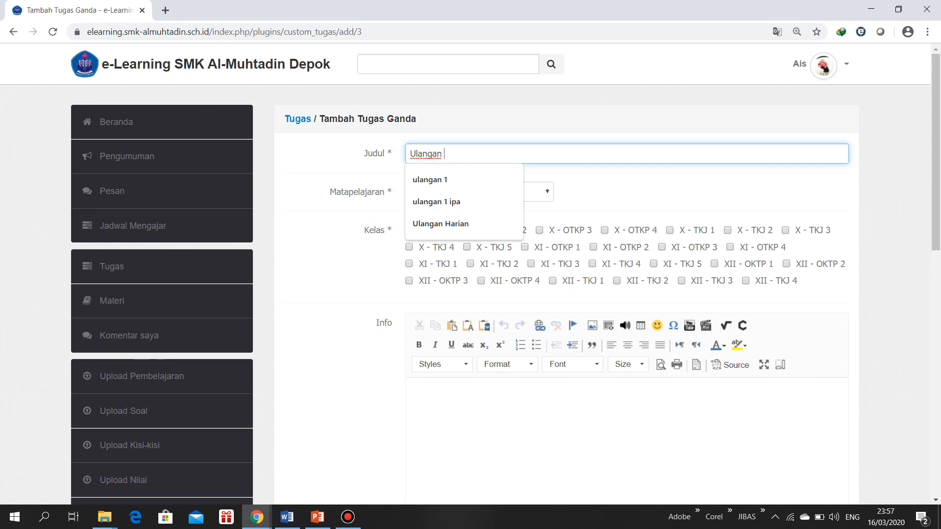
type("Tumbuhan")
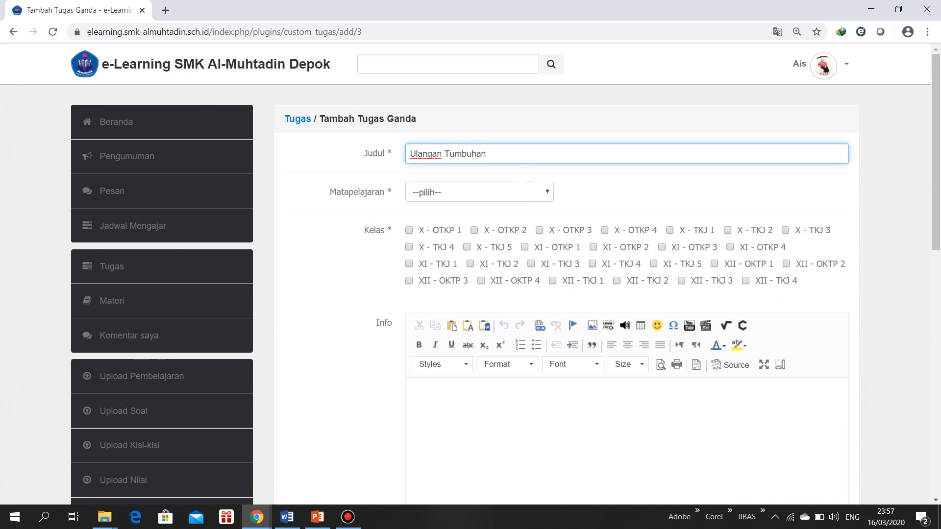
Set the assignment's subject to IPA and assign it to classes X - OTKP 1, 2, 3 and 4
left_click(479, 192)
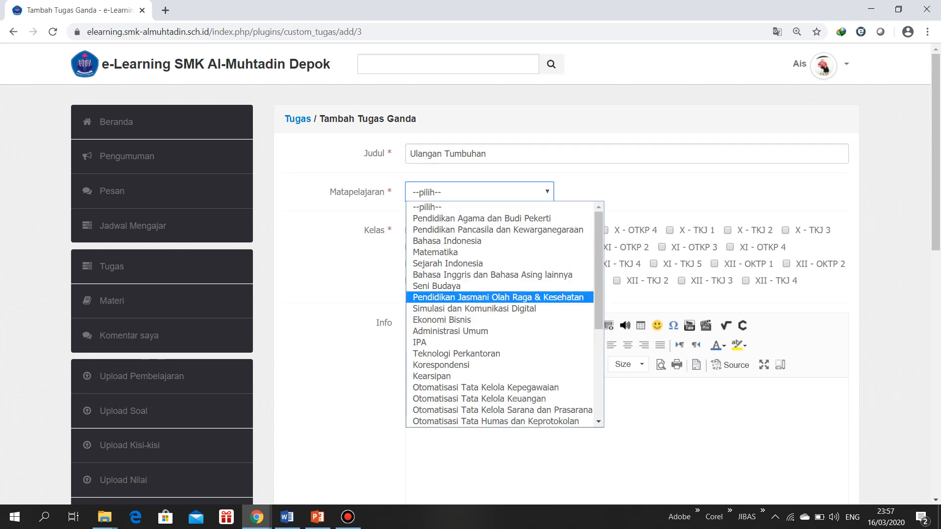
left_click(452, 343)
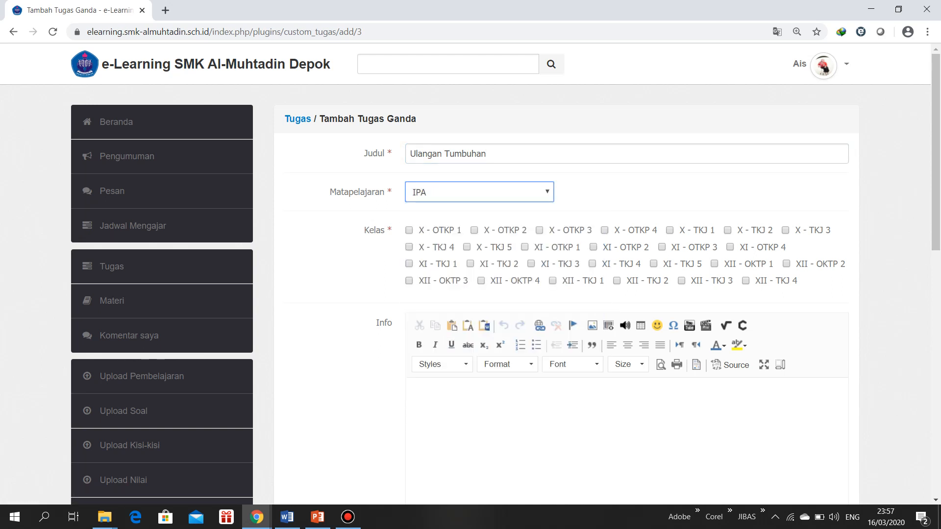
left_click(409, 229)
Enter "Kerjakan ulangan dengan Jujur..." as the assignment's Info text
scroll(470, 274, "down", 3)
left_click(413, 209)
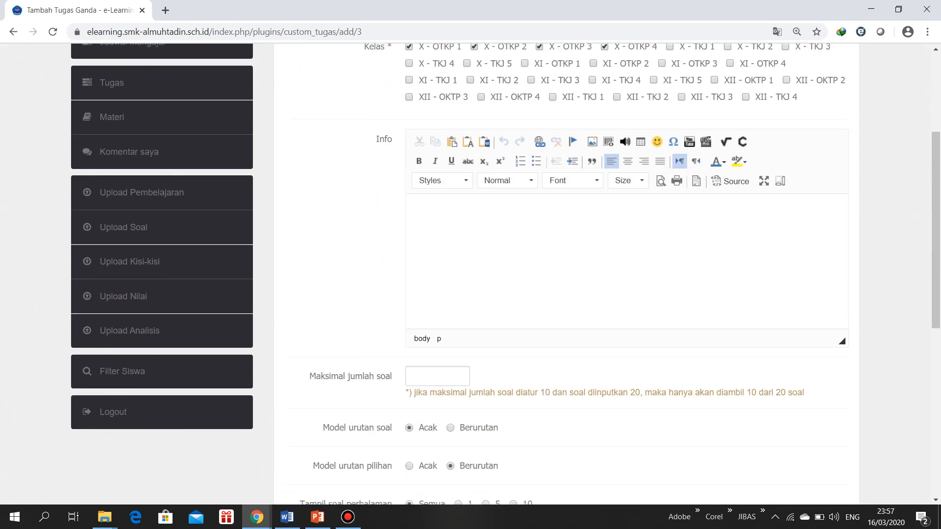
type("Kerjakan ulangan dengan Jujur...")
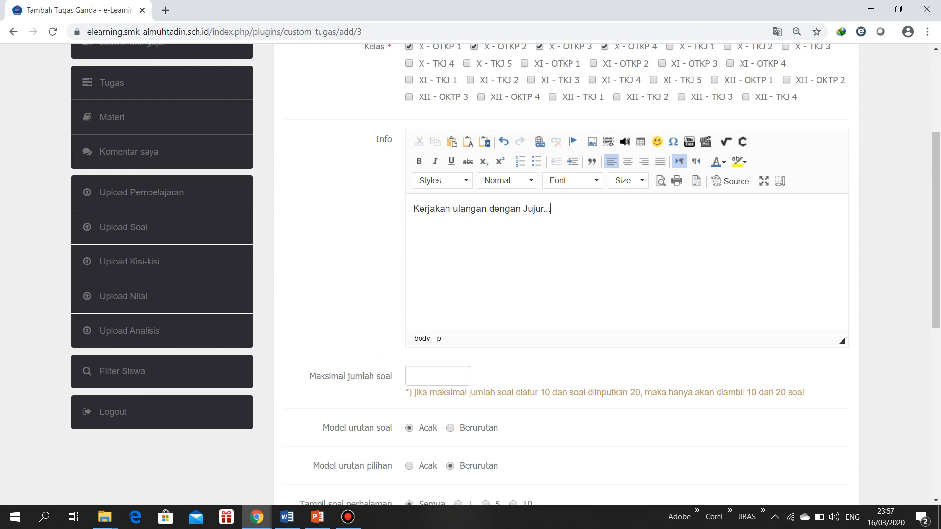
Switch to Word, look through the questions in Soal UAS Biologi Kelas X Semester 1, and return to the assignment form
scroll(564, 275, "down", 1)
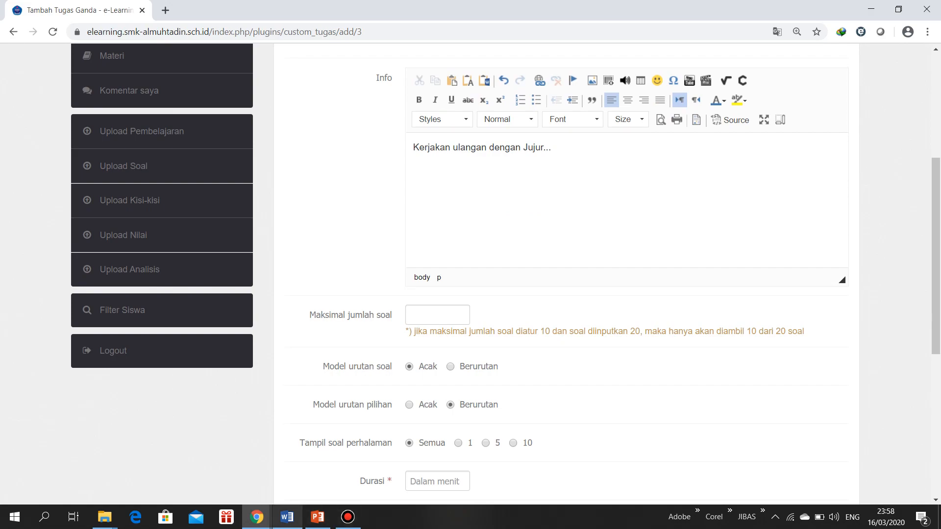
left_click(287, 517)
scroll(472, 299, "down", 5)
scroll(473, 299, "down", 6)
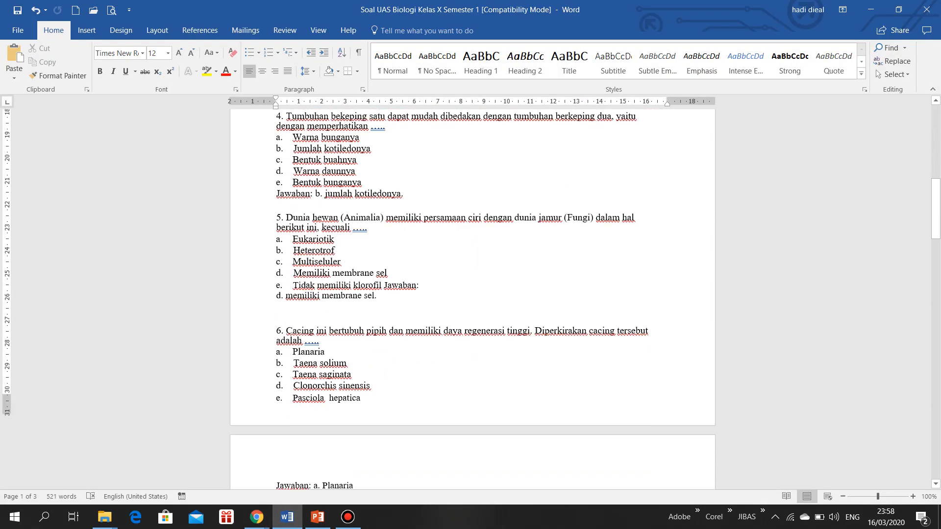
scroll(473, 299, "up", 12)
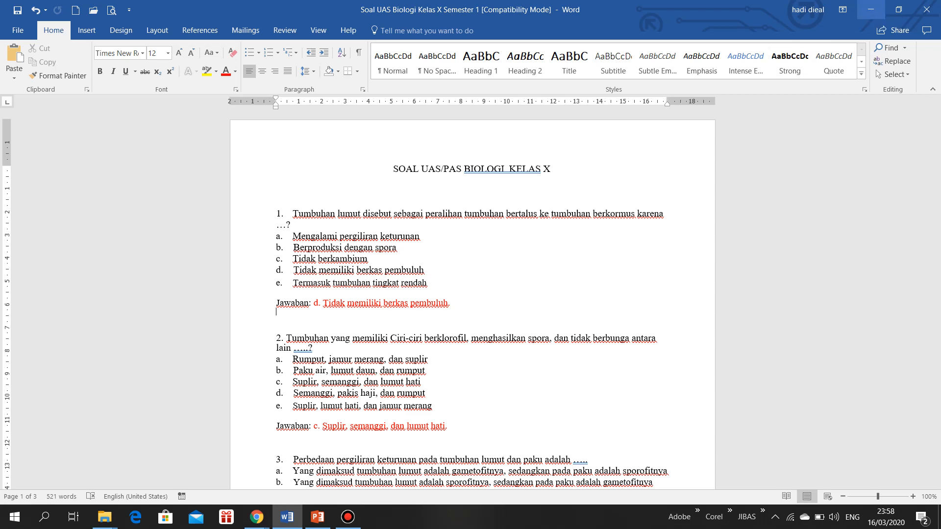
left_click(870, 10)
Set the maximum number of questions to 2, keep question order Acak, set option order to Acak and show 1 question per page
left_click(437, 315)
type("2")
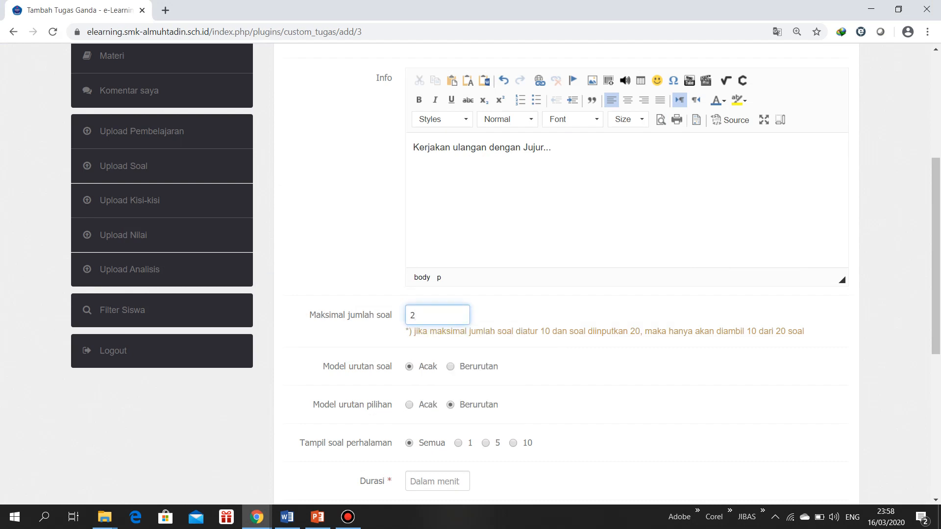
left_click_drag(356, 366, 380, 367)
left_click(381, 367)
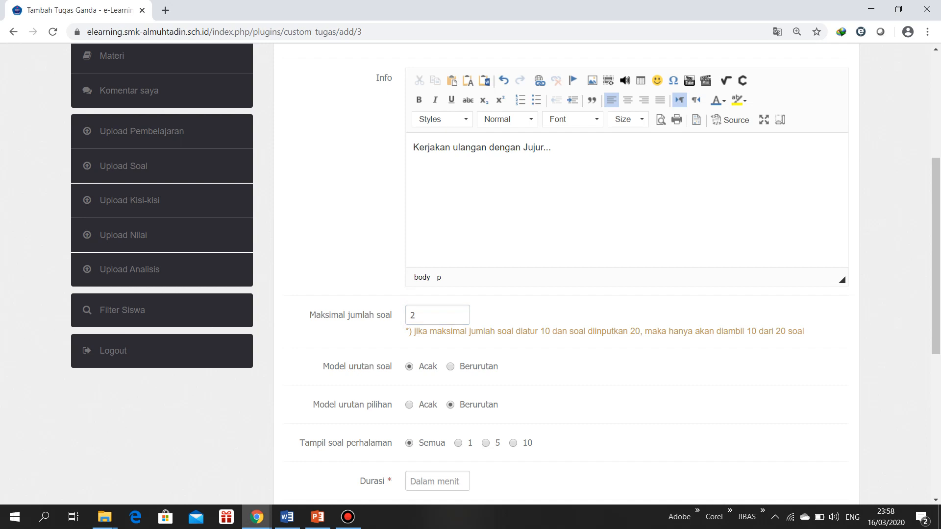
left_click_drag(362, 366, 385, 367)
left_click_drag(347, 405, 392, 404)
scroll(506, 277, "down", 1)
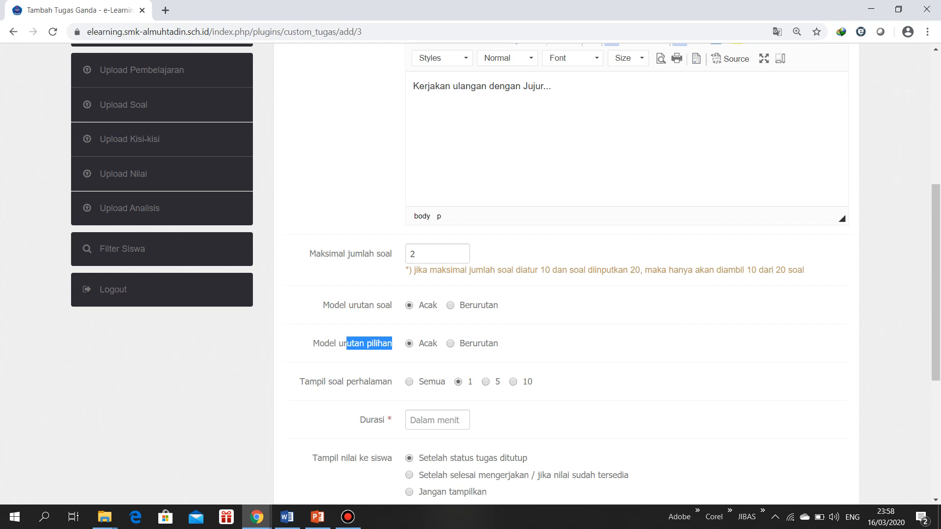
Set the assignment's duration to 5 minutes and its score display to students to Jangan tampilkan
scroll(564, 269, "down", 1)
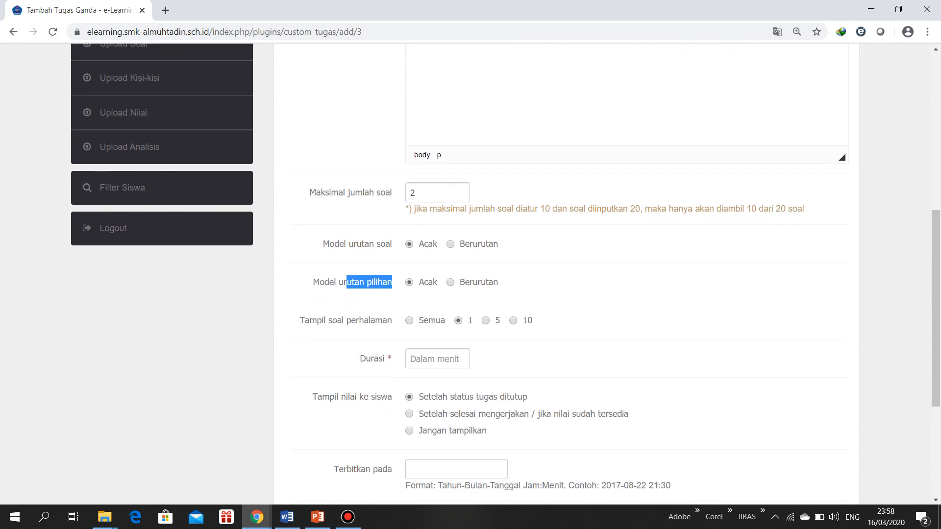
left_click(437, 358)
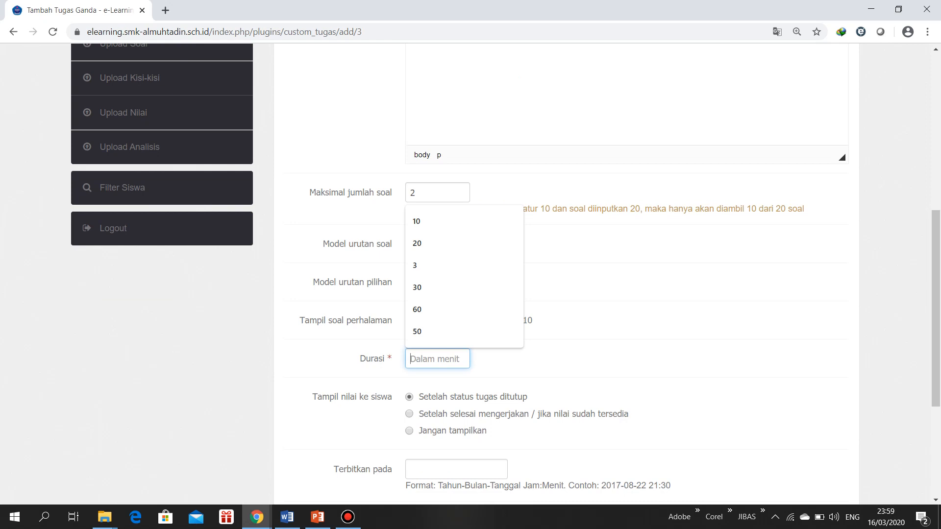
type("5")
left_click(613, 359)
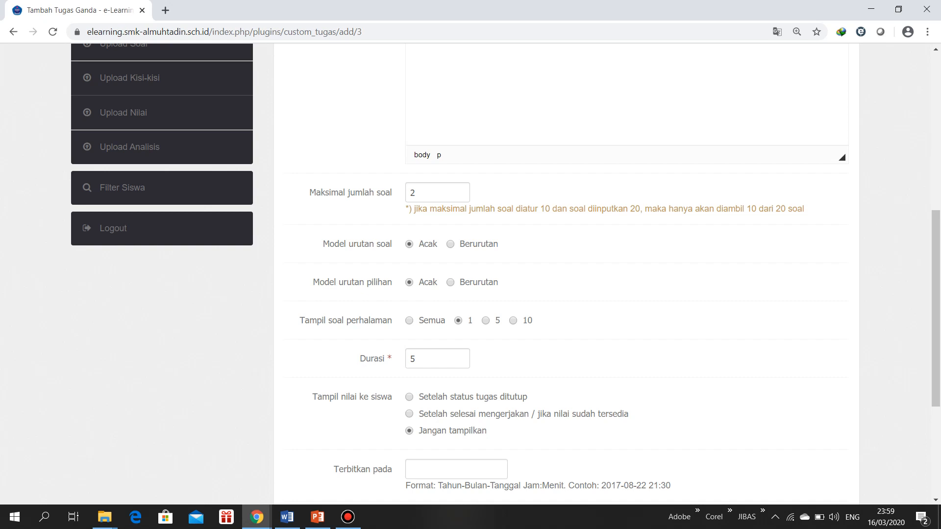
scroll(470, 275, "down", 2)
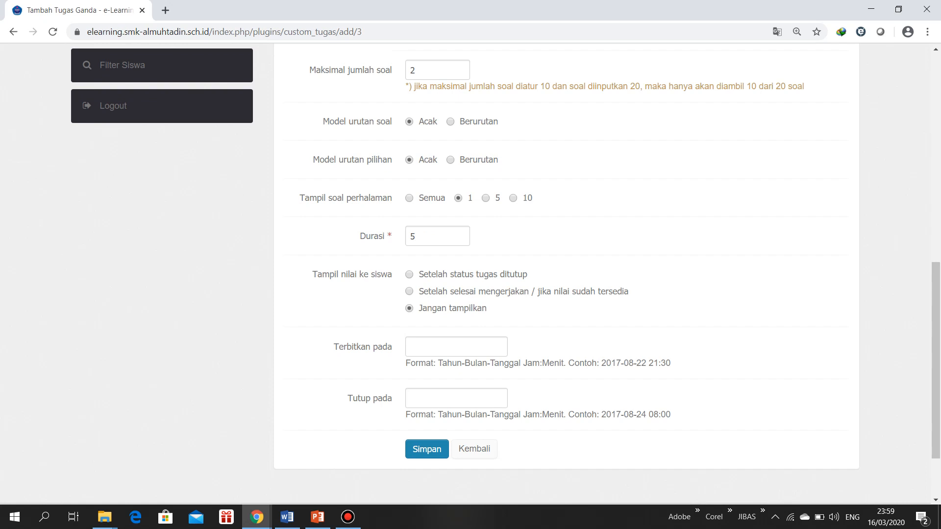
left_click(456, 347)
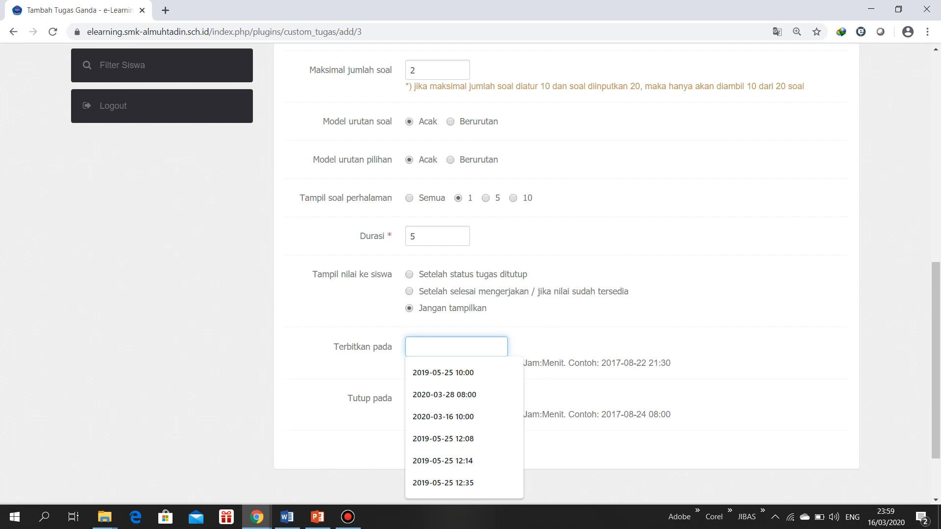
key("Down")
key("Down")
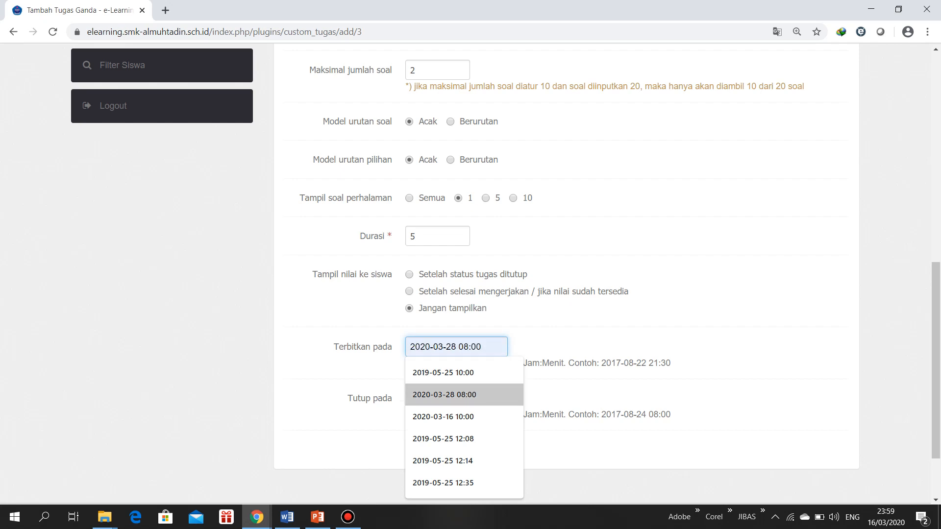
key("Return")
key("ctrl+a")
type("2020")
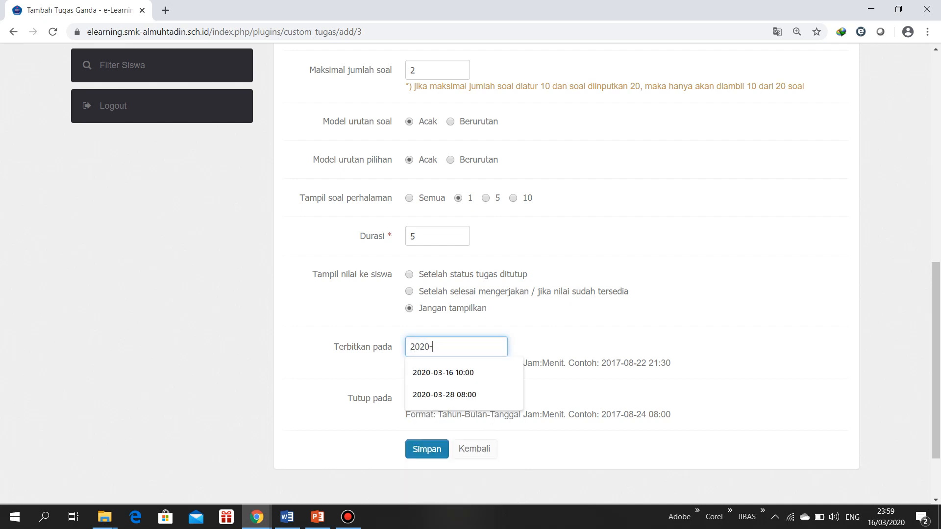
type("-03-16")
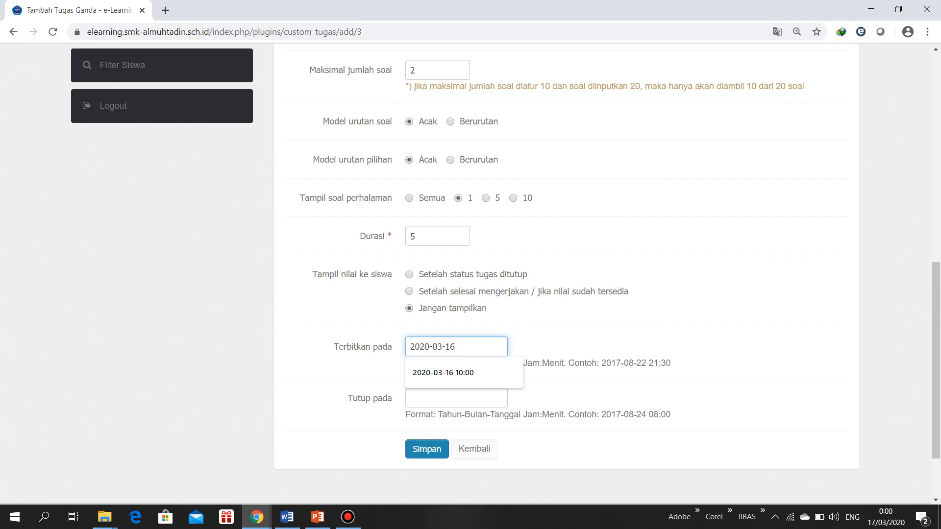
type("22:00")
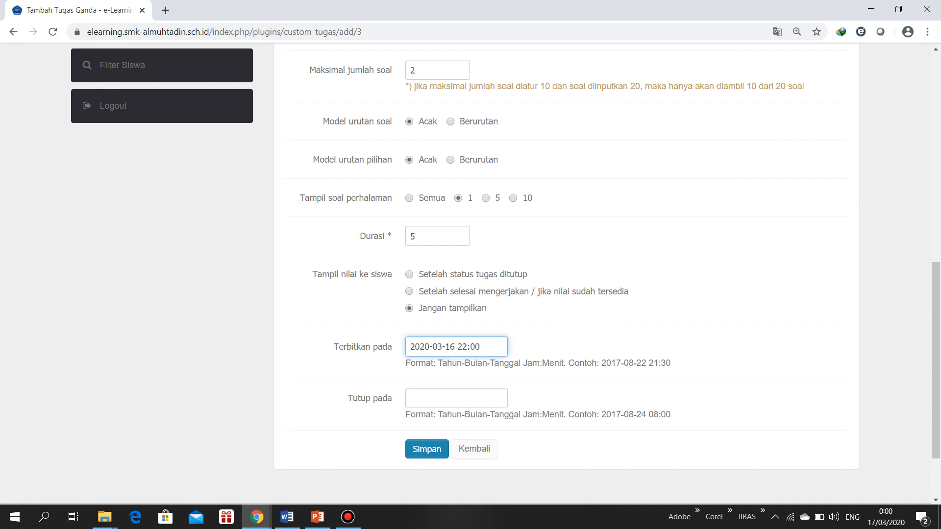
left_click(457, 398)
type("2020")
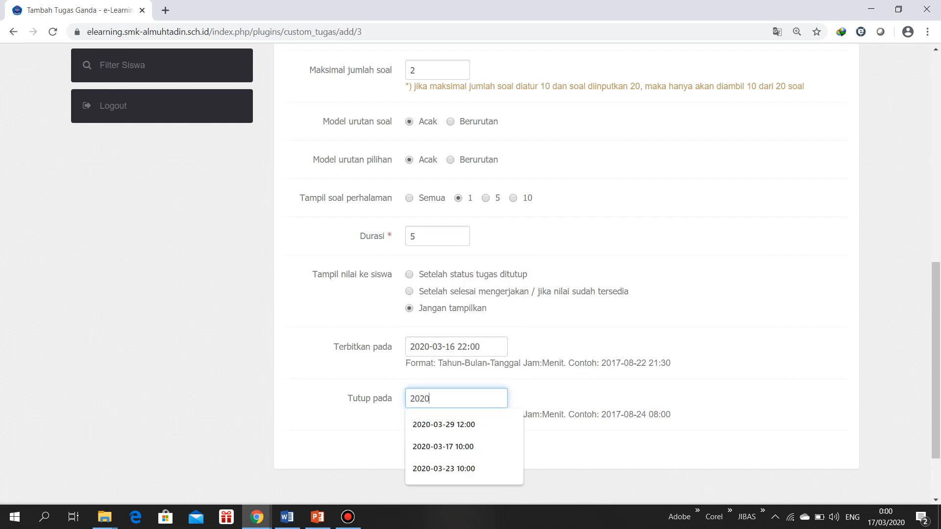
type("-03-0")
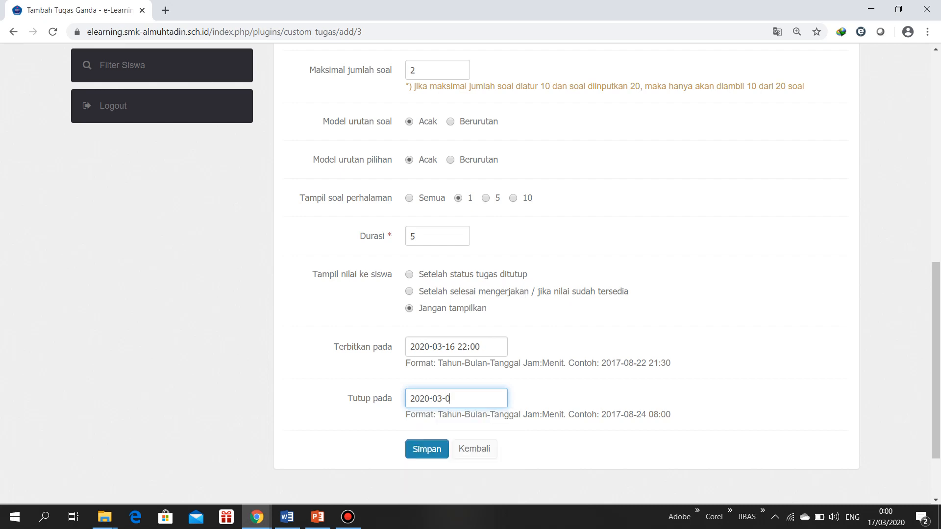
key("BackSpace")
type("17")
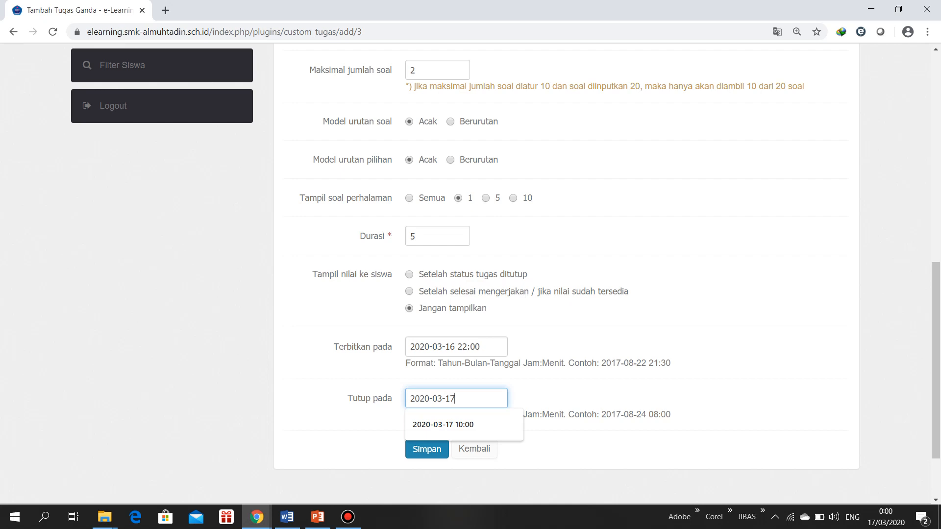
double_click(437, 398)
left_click(450, 398)
type("22:00")
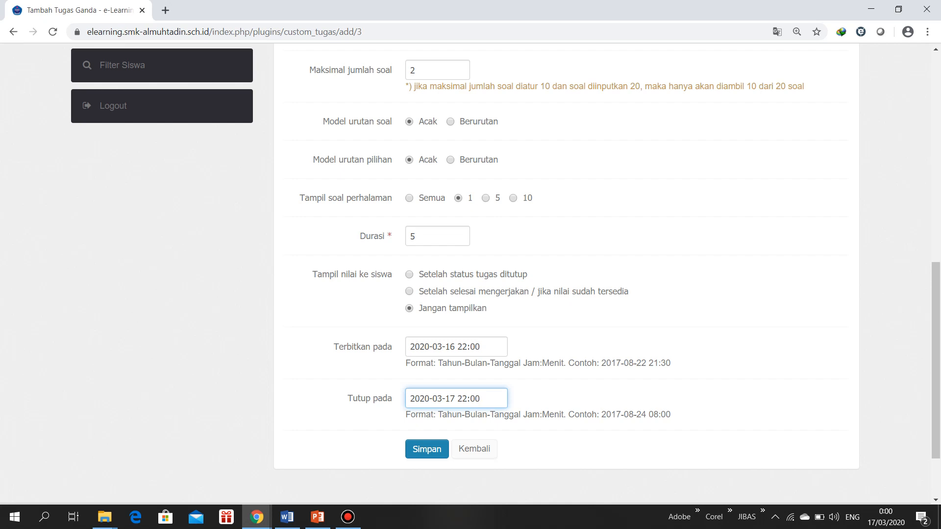
left_click(427, 449)
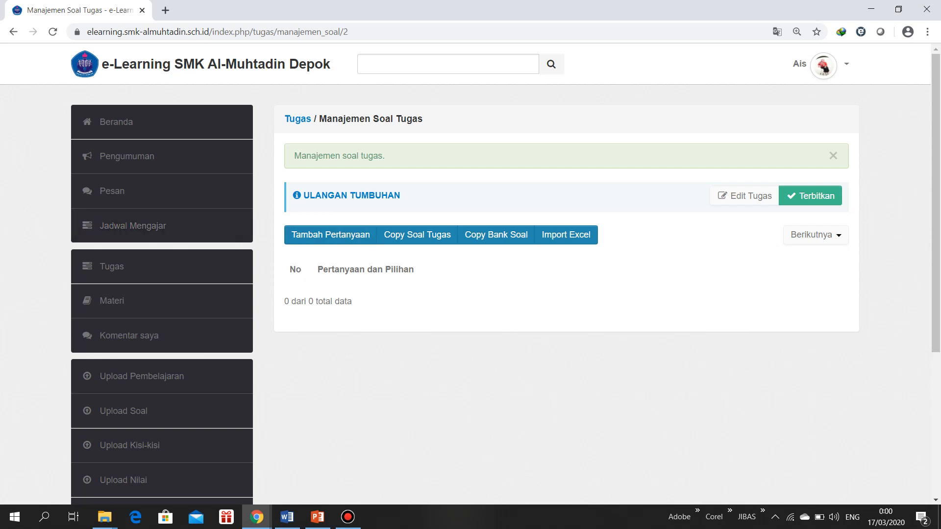
Start a new question for Ulangan Tumbuhan and place the cursor in its empty Pertanyaan text area
left_click(343, 235)
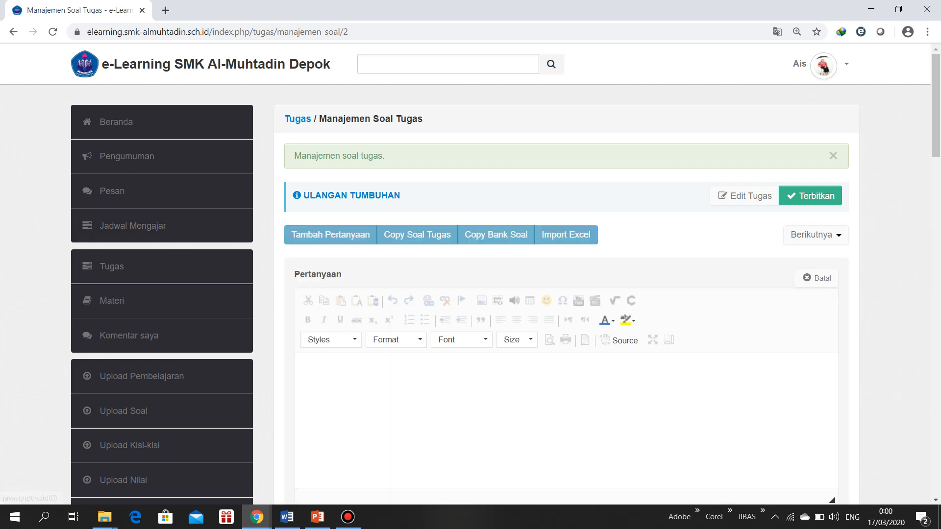
scroll(564, 294, "down", 3)
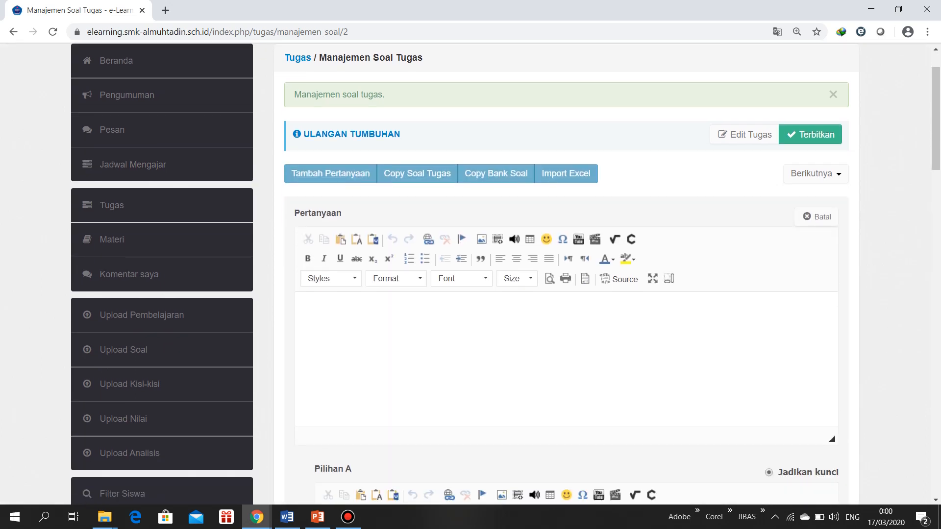
left_click(302, 245)
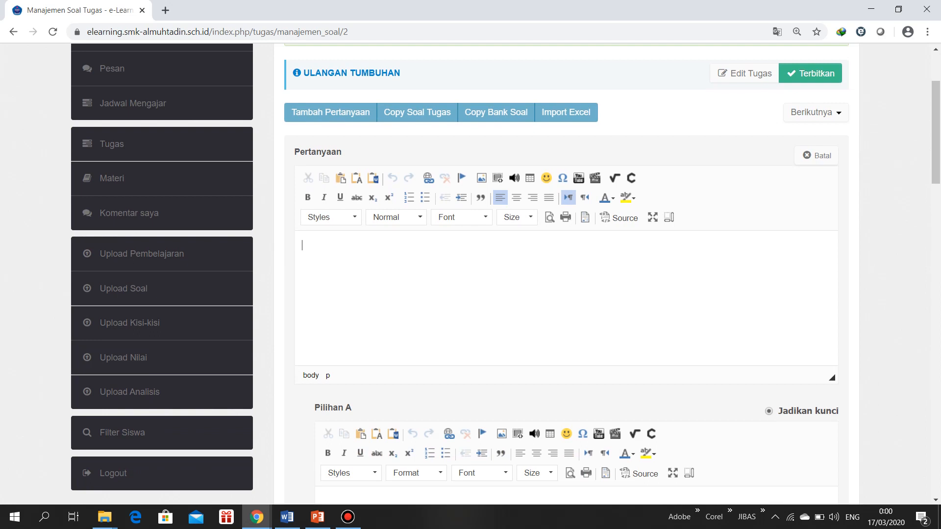
type("dyrk")
key("BackSpace")
key("BackSpace")
key("BackSpace")
key("BackSpace")
Switch to Word, copy the text of question 1 without its number, and return to the question form in Chrome
left_click(287, 517)
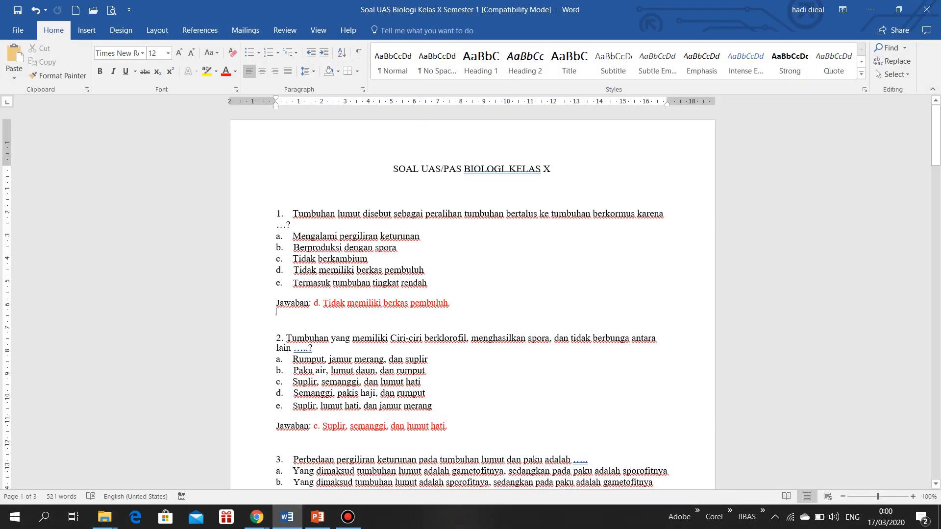
left_click(331, 246)
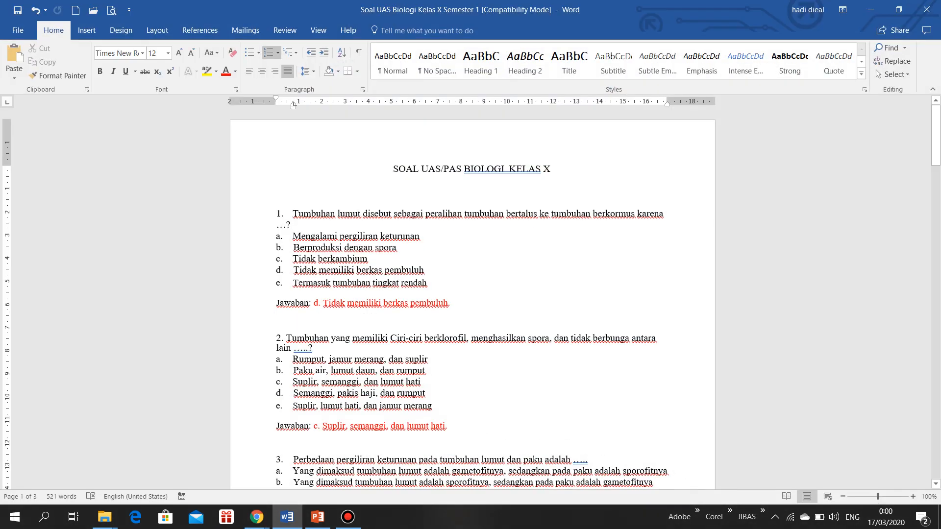
left_click_drag(292, 213, 294, 224)
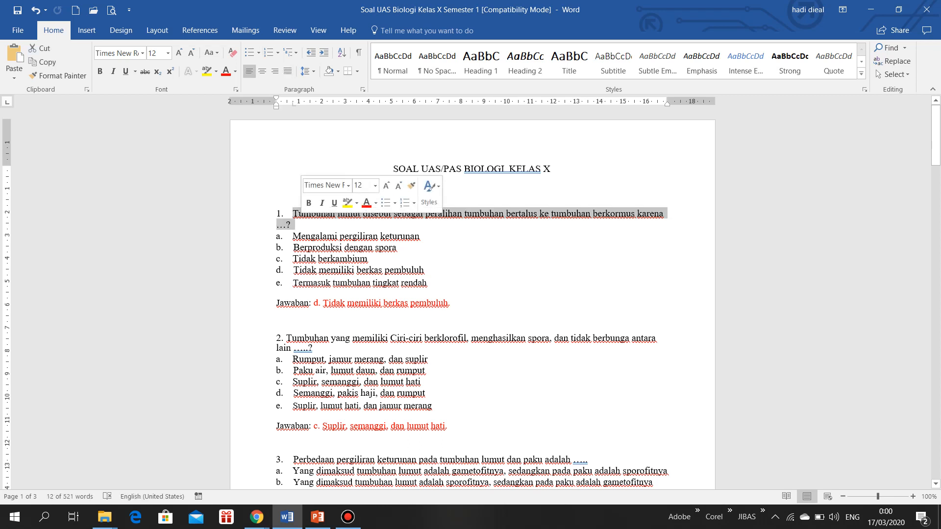
right_click(466, 213)
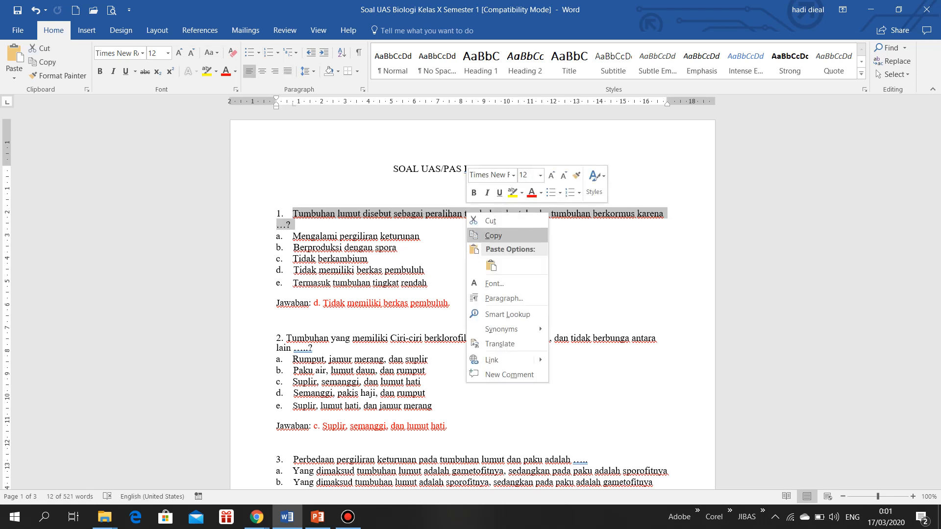
left_click(493, 236)
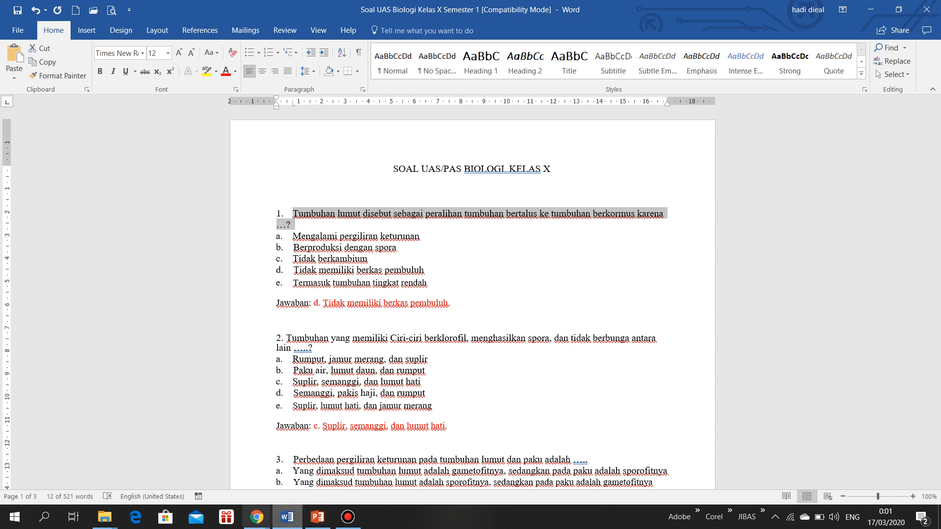
mouse_move(256, 517)
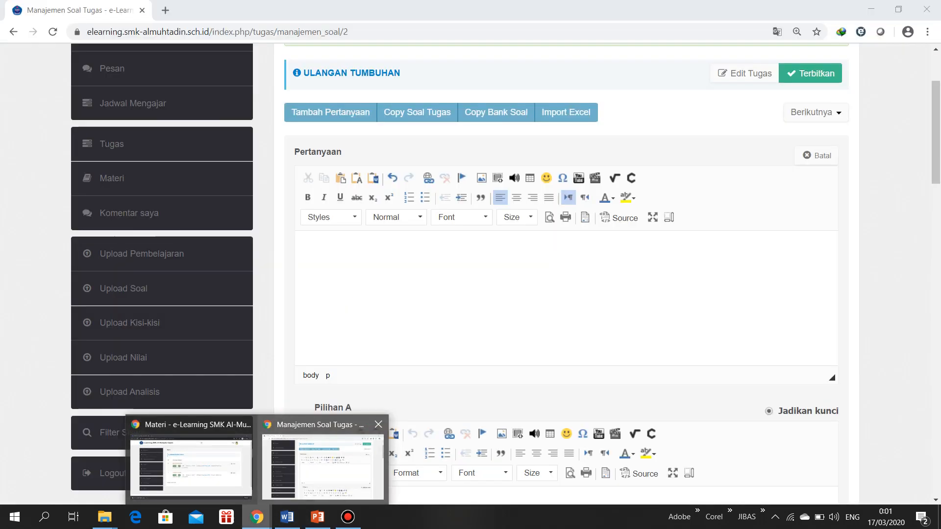
left_click(319, 465)
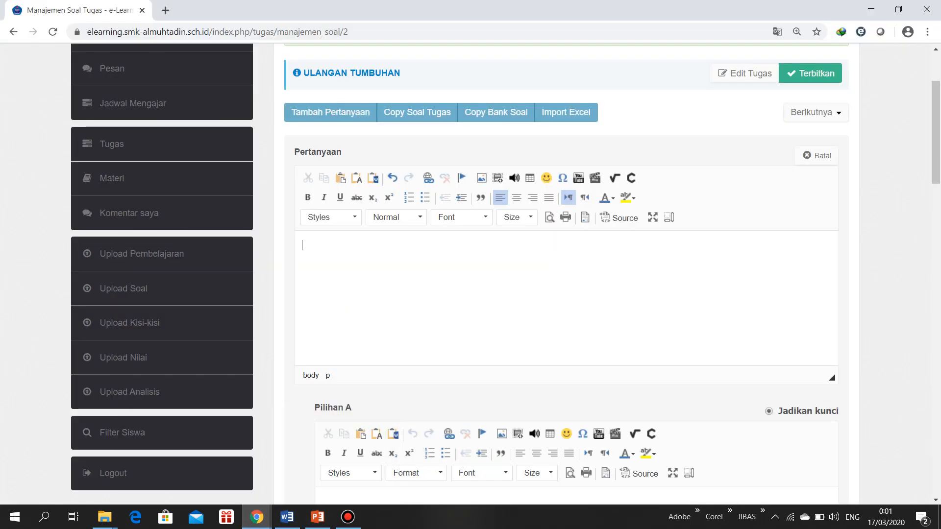
key("ctrl+v")
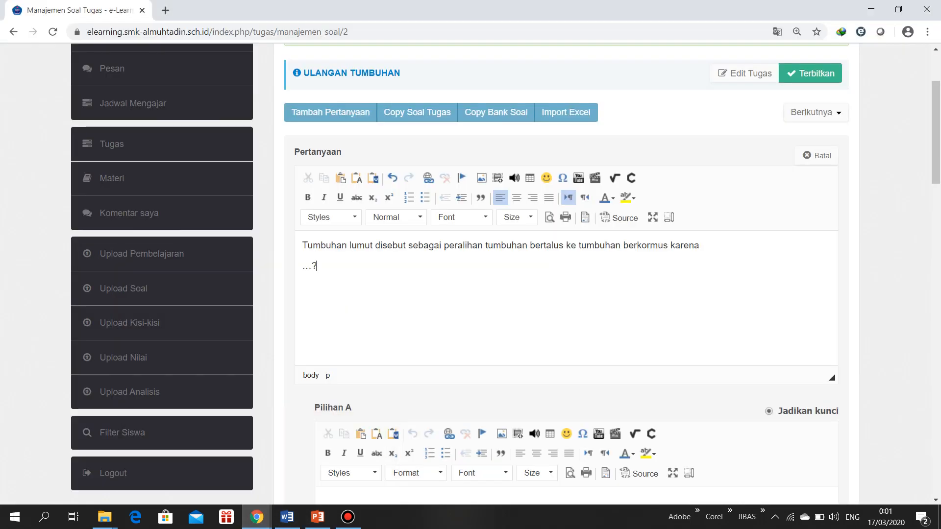
key("ctrl+z")
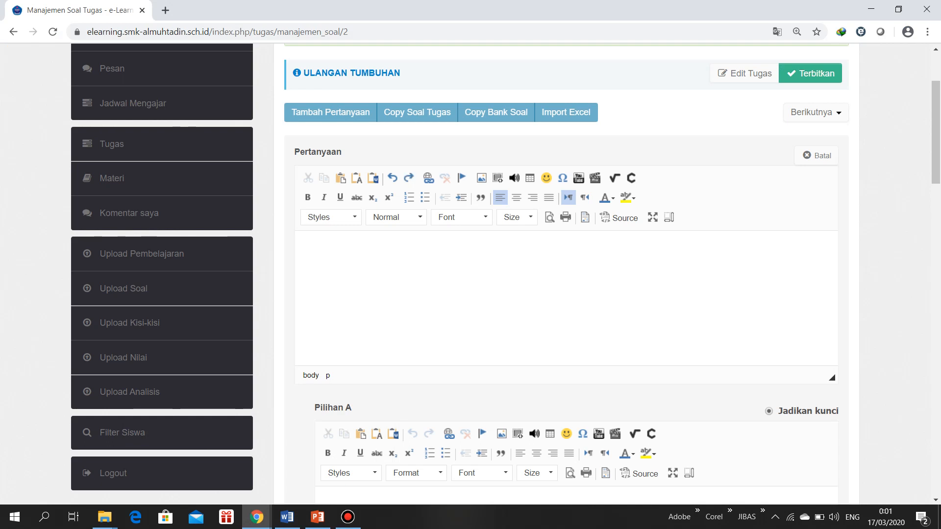
right_click(316, 245)
left_click(346, 254)
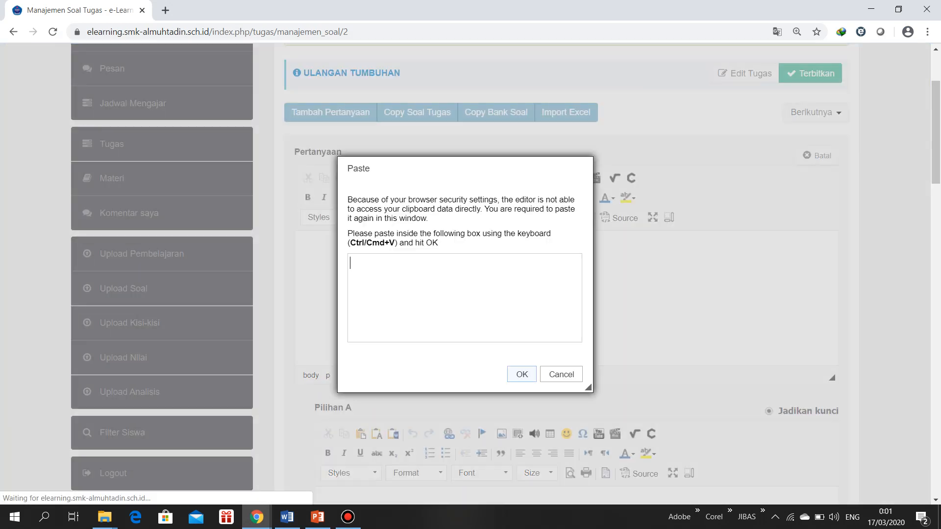
left_click(561, 374)
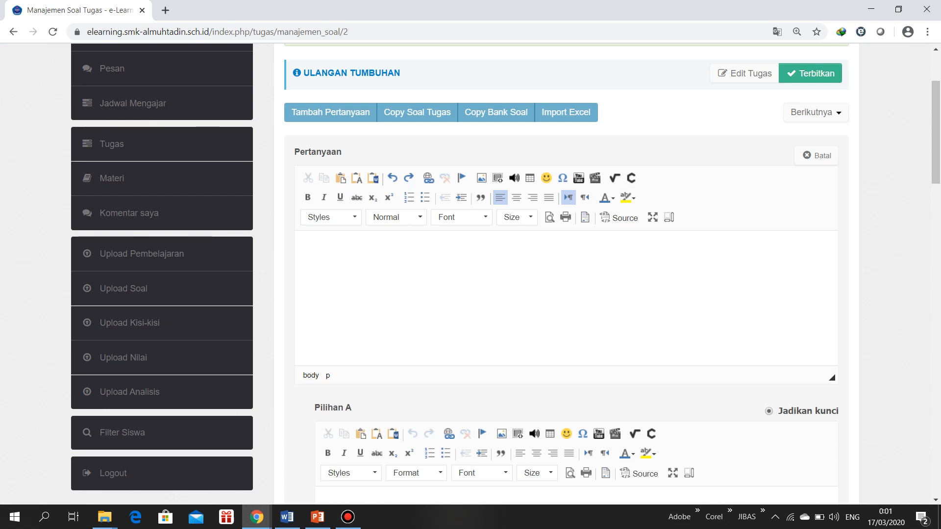
right_click(315, 273)
key("Escape")
left_click(340, 178)
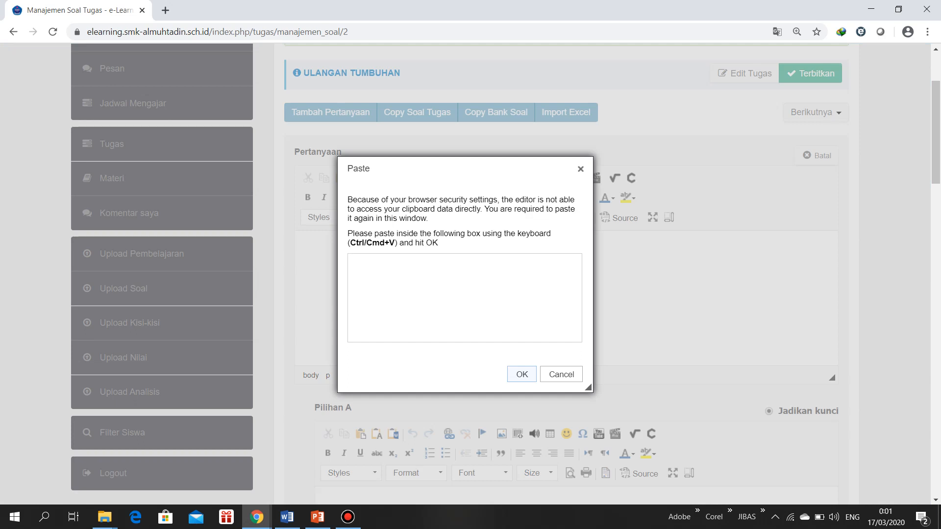
left_click(561, 374)
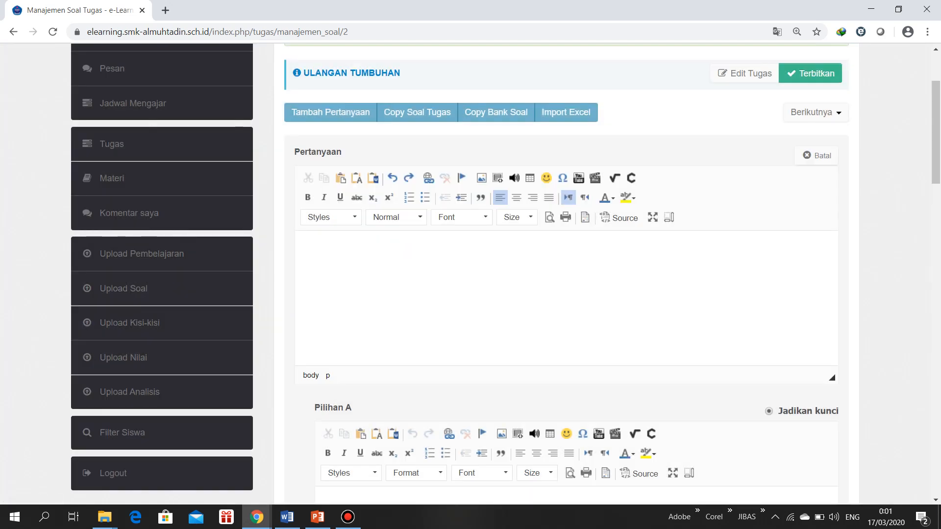
Paste the copied question text into Pertanyaan and join the "…?" onto the end of the first line
key("ctrl+v")
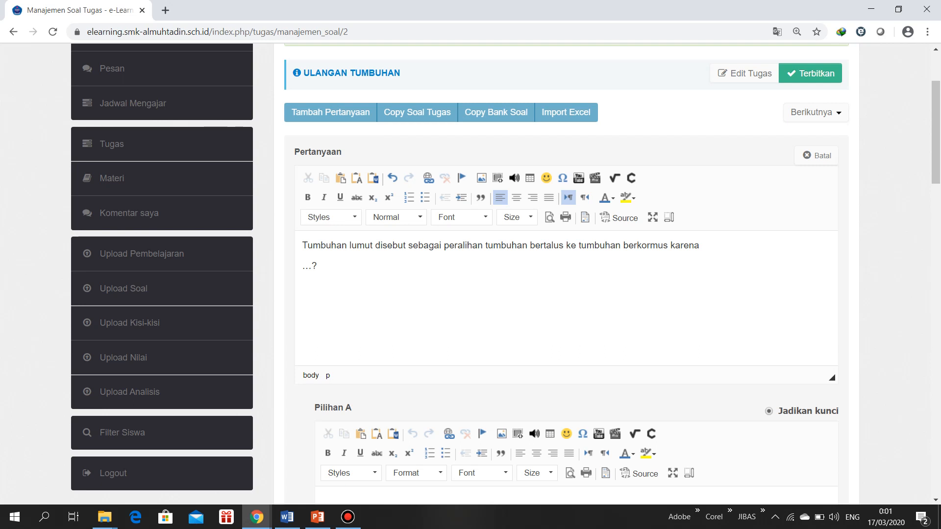
right_click(360, 281)
key("Escape")
key("BackSpace")
Copy answer a of question 1, "Mengalami pergiliran keturunan", from Word into Pilihan A and remove its list lettering
scroll(563, 294, "down", 4)
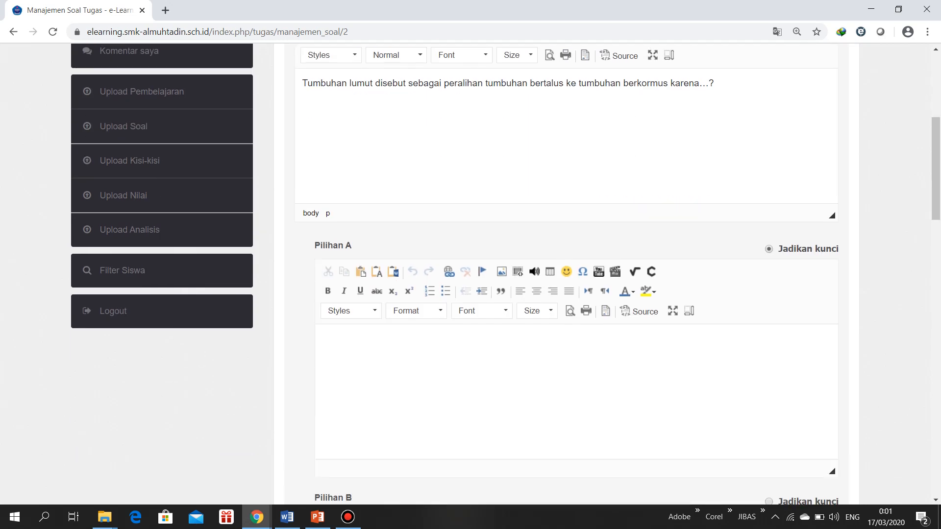
left_click(322, 317)
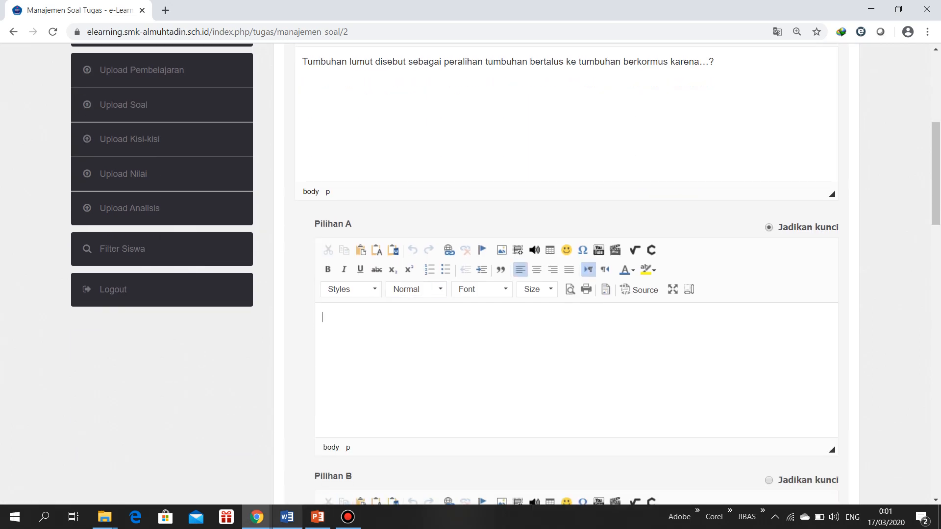
left_click(287, 517)
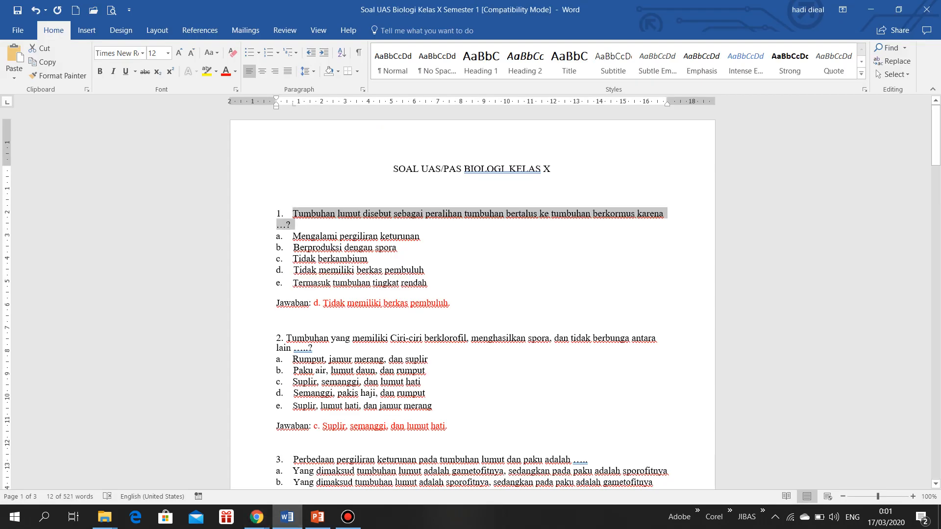
left_click_drag(427, 236, 292, 236)
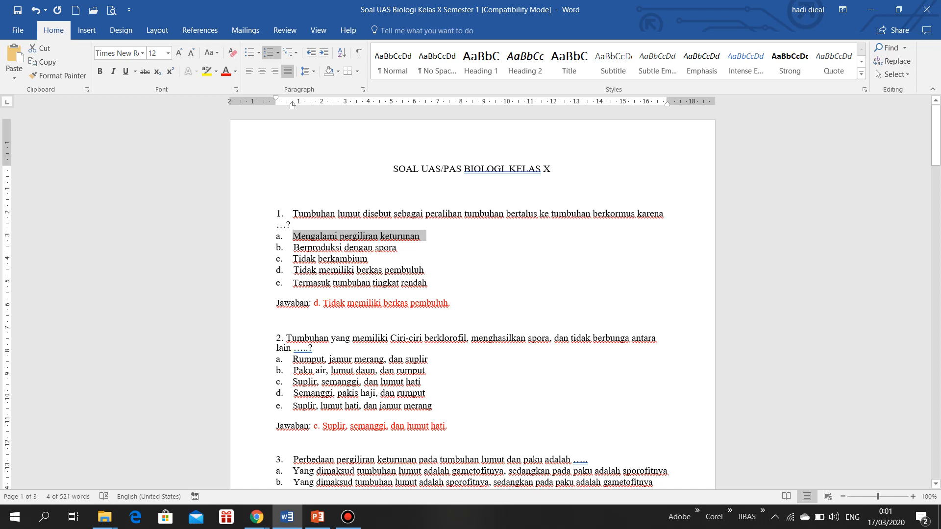
right_click(393, 236)
key("Escape")
left_click_drag(426, 235, 292, 236)
left_click(256, 517)
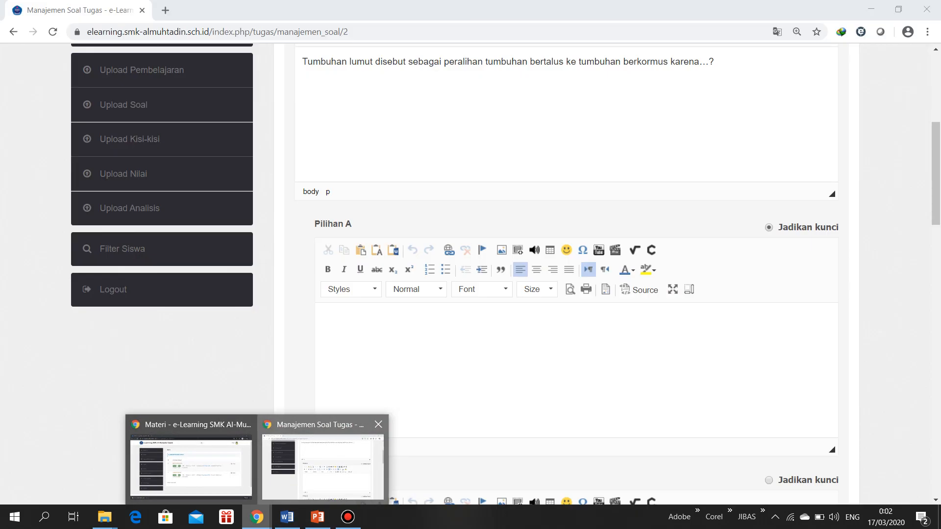
left_click(322, 465)
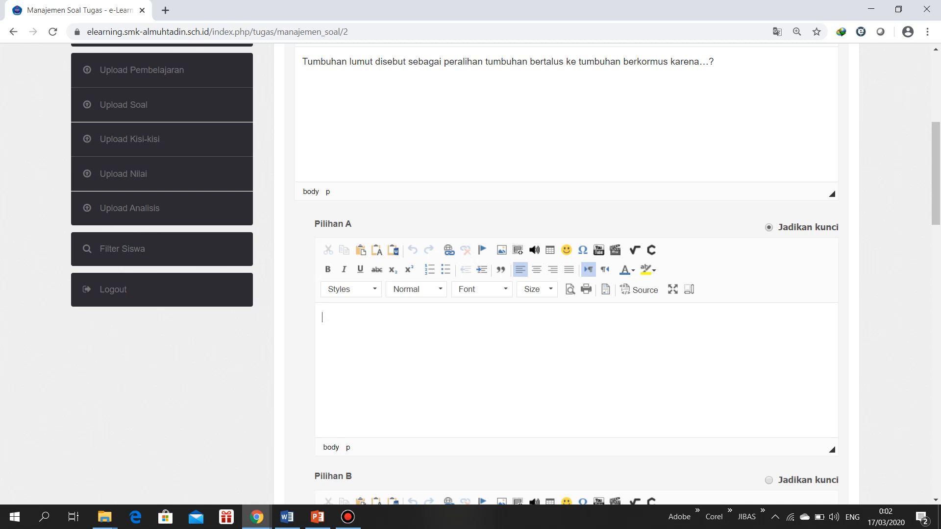
key("ctrl+v")
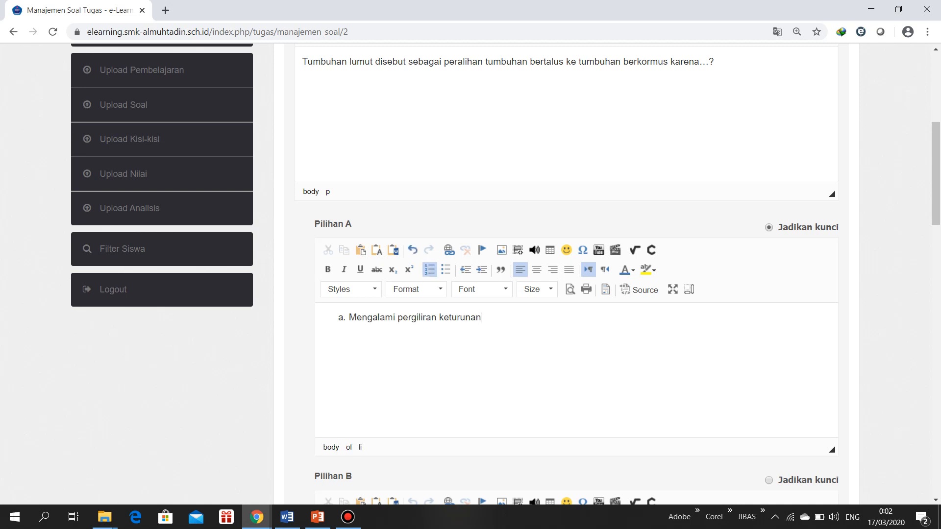
key("BackSpace")
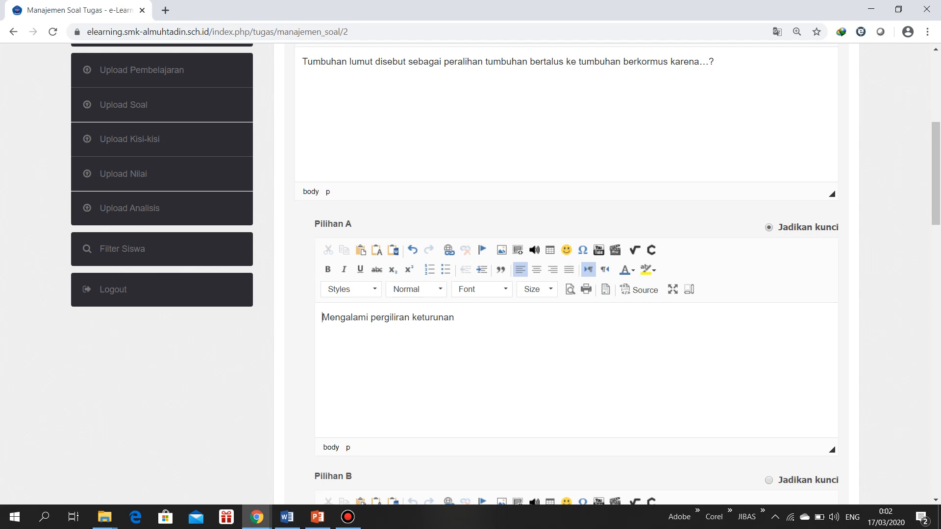
Copy answer b of question 1, "Berproduksi dengan spora", from the Word document into Pilihan B
key("alt+Tab")
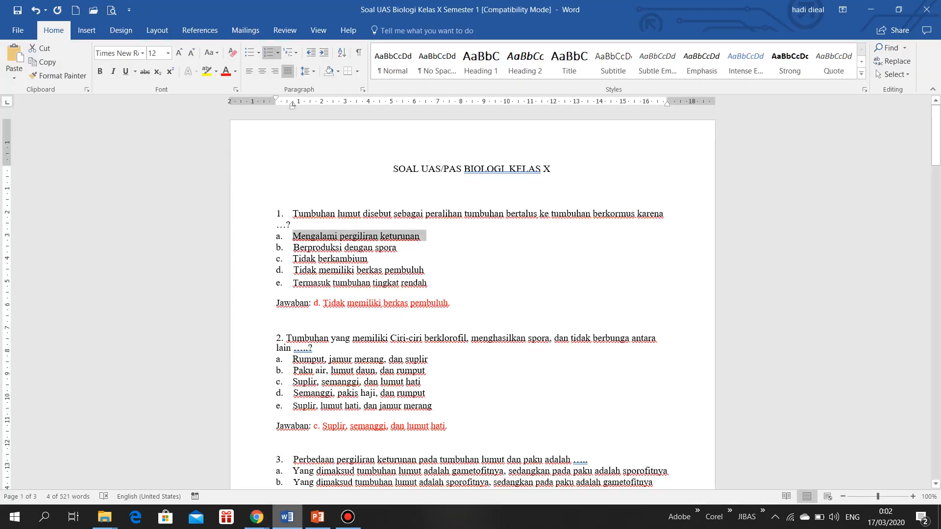
left_click_drag(401, 247, 294, 250)
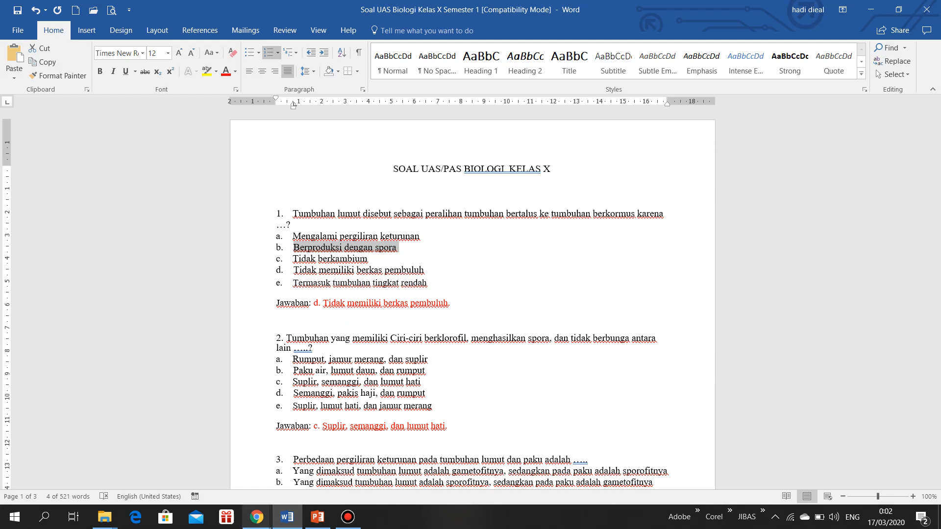
mouse_move(257, 517)
left_click(319, 458)
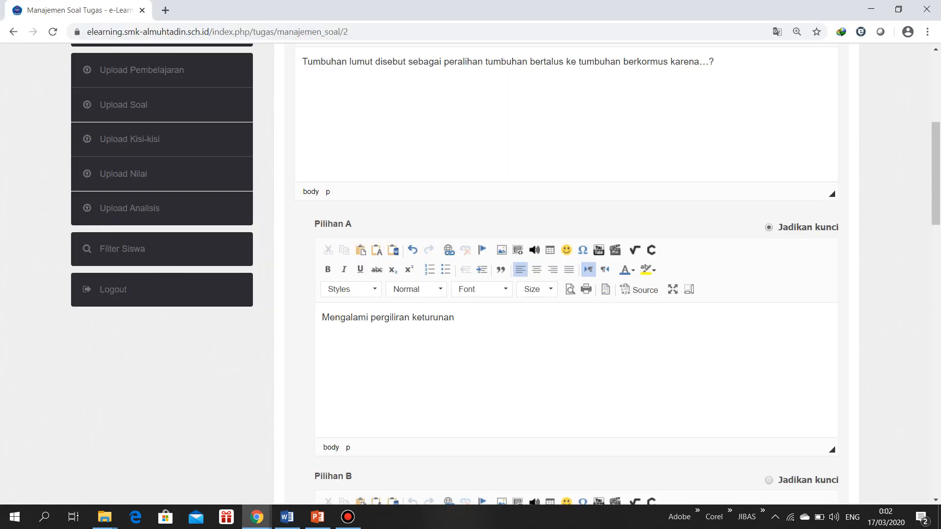
scroll(566, 275, "down", 5)
left_click(322, 263)
key("ctrl+v")
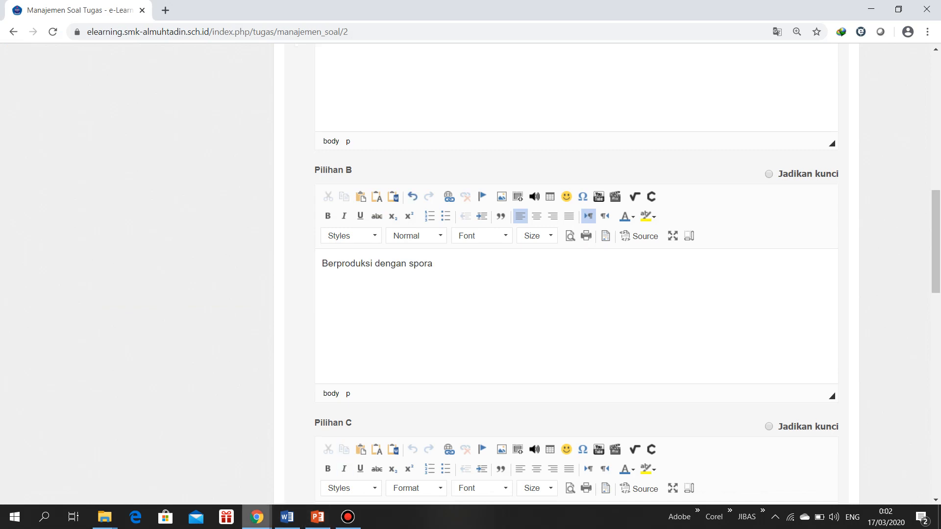
Copy answer c of question 1, "Tidak berkambium", from Word into Pilihan C and remove its list lettering
left_click(287, 516)
left_click_drag(376, 259, 294, 261)
key("ctrl+c")
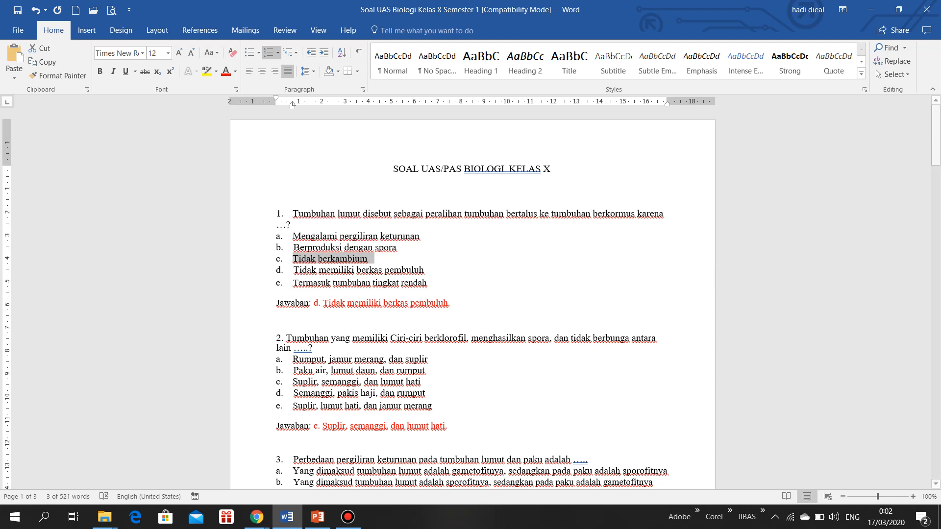
mouse_move(257, 517)
left_click(326, 458)
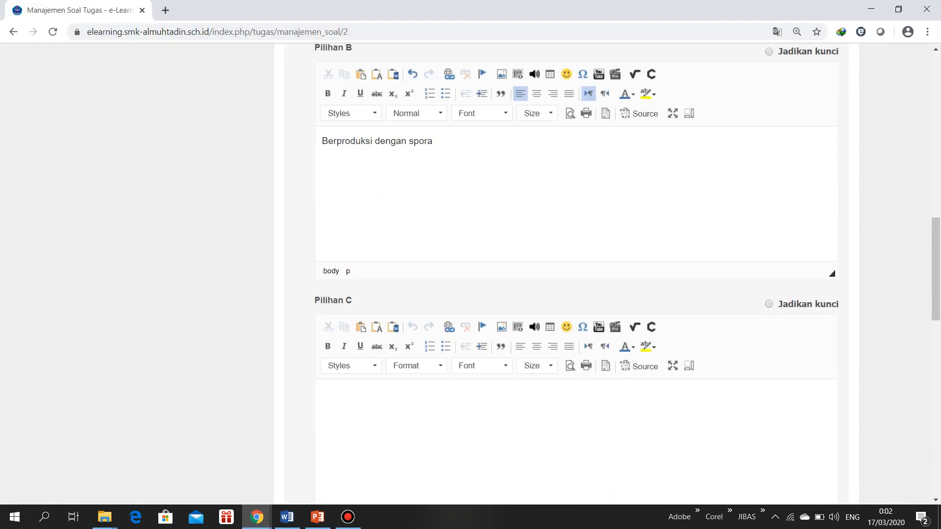
scroll(577, 273, "down", 2)
left_click(322, 271)
key("ctrl+v")
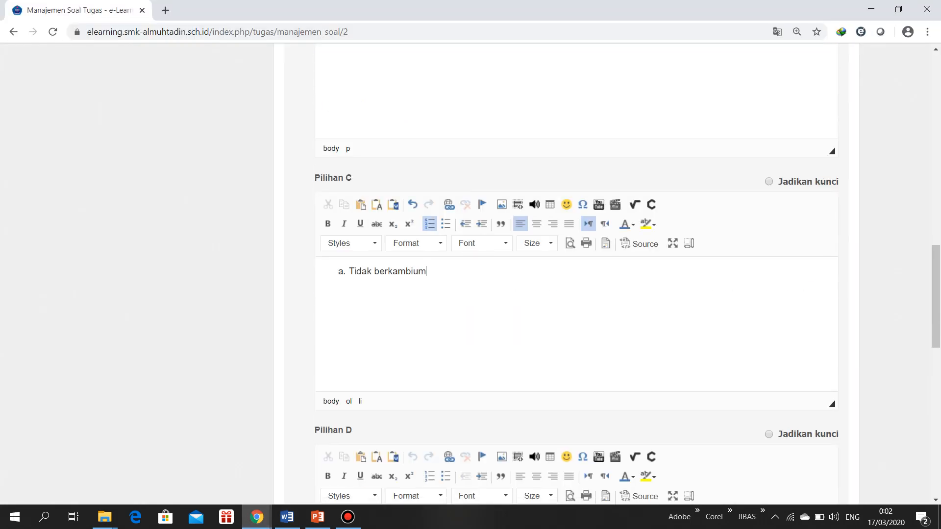
key("Home")
key("BackSpace")
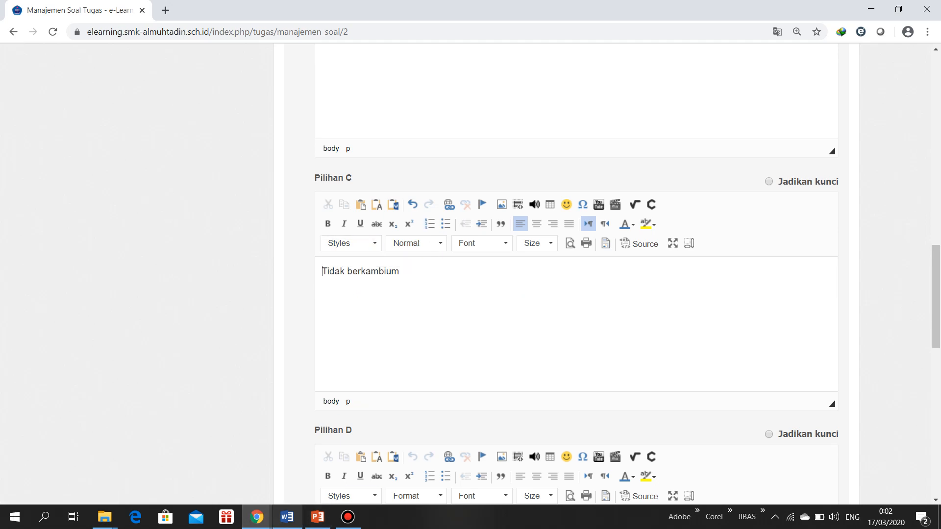
Copy answer d of question 1, "Tidak memiliki berkas pembuluh", from Word into Pilihan D without its list lettering
left_click(287, 517)
left_click_drag(427, 270, 294, 270)
key("ctrl+c")
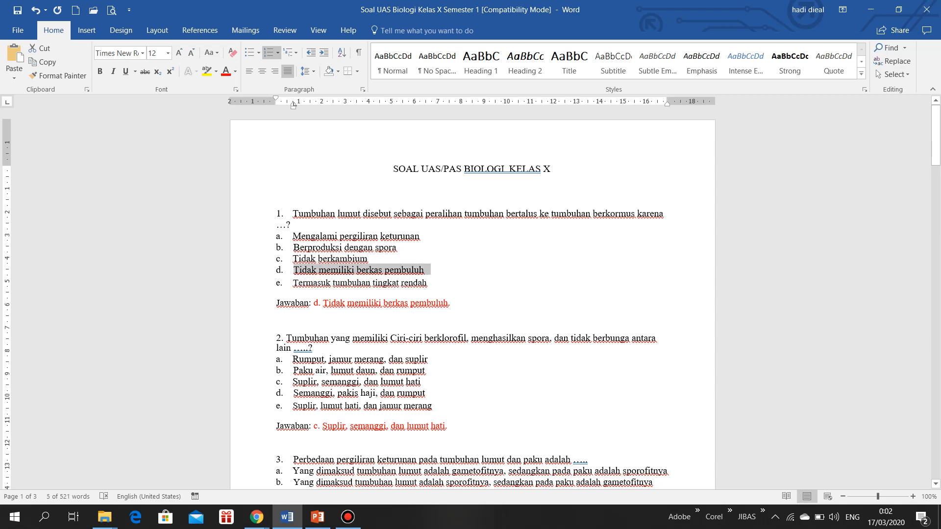
left_click(257, 517)
left_click(300, 488)
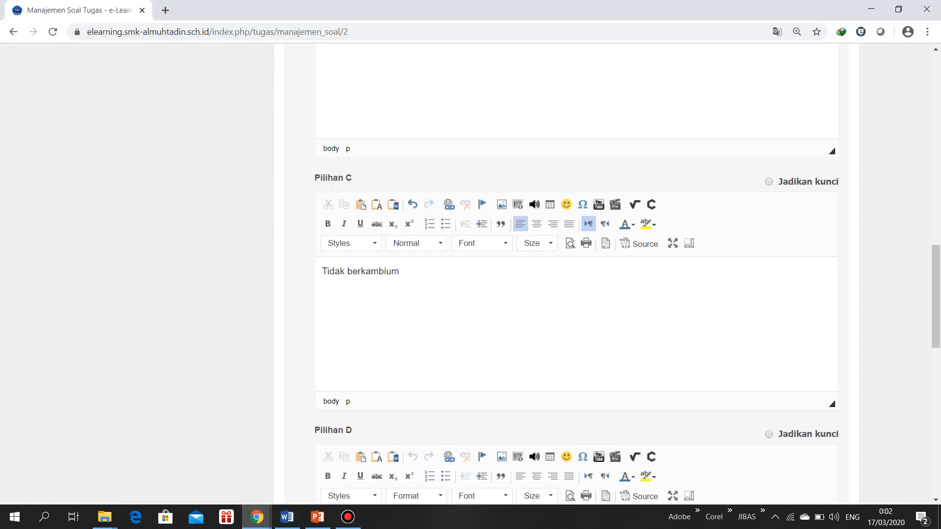
scroll(576, 275, "down", 2)
left_click(322, 402)
key("ctrl+v")
left_click(348, 402)
key("BackSpace")
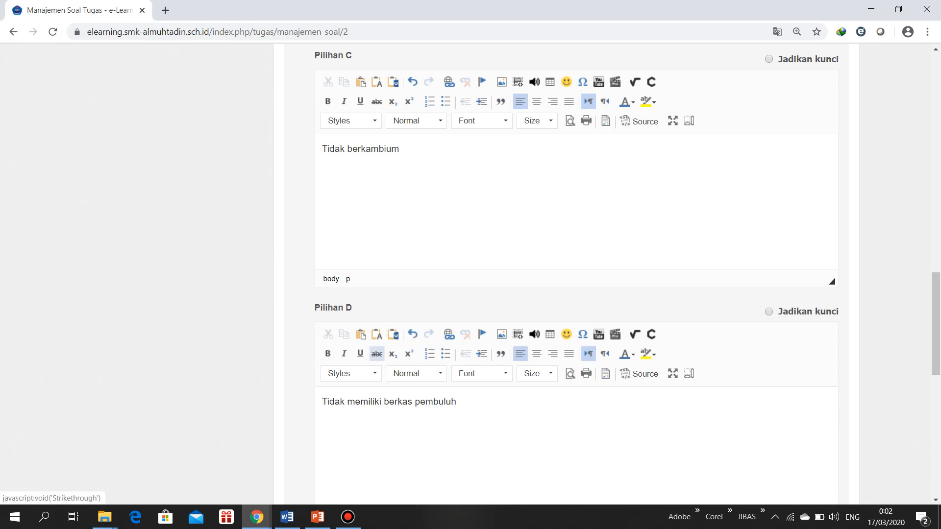
Copy answer e of question 1, "Termasuk tumbuhan tingkat rendah", from Word into Pilihan E and clear its list lettering
scroll(377, 353, "down", 5)
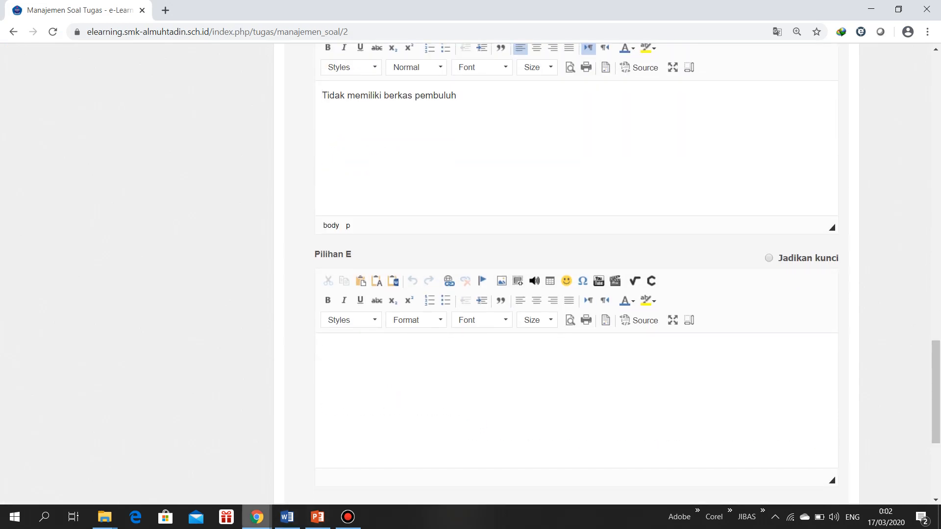
mouse_move(256, 517)
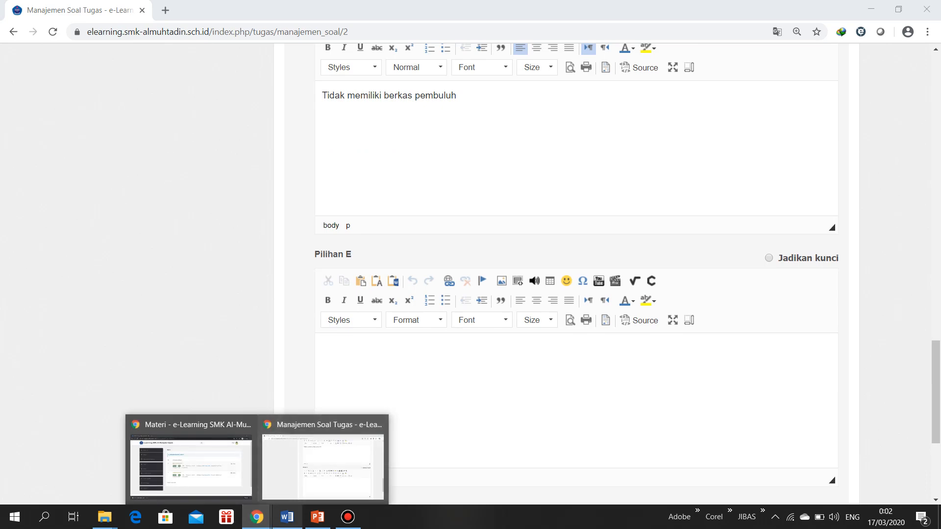
left_click(287, 517)
left_click_drag(429, 283, 294, 283)
key("ctrl+c")
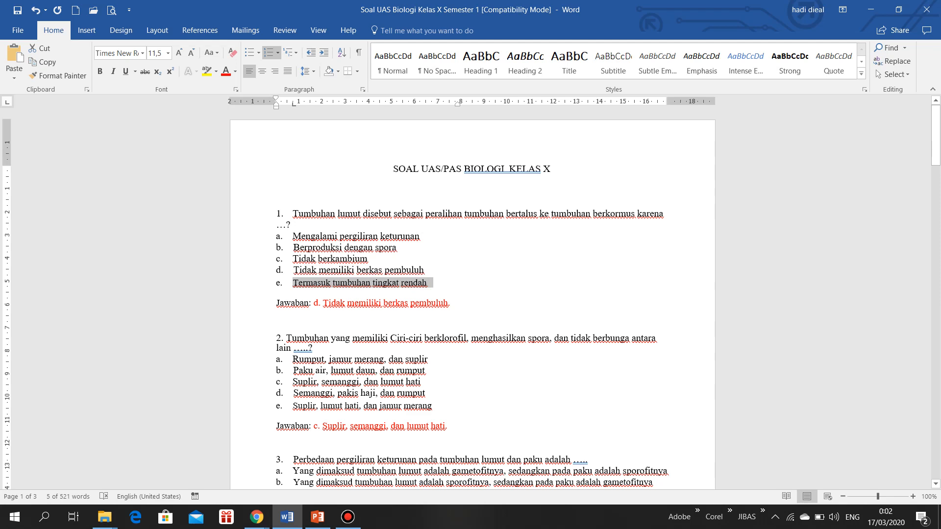
left_click(256, 517)
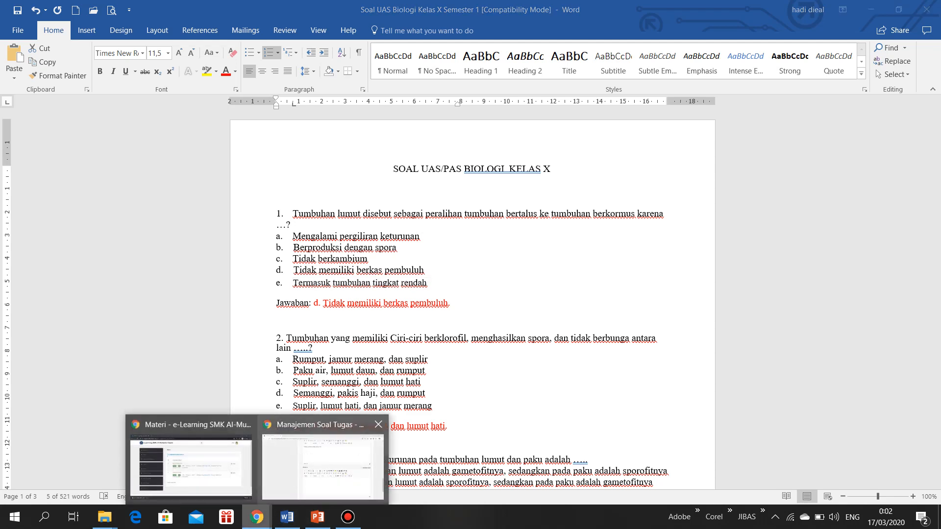
left_click(322, 466)
left_click(322, 347)
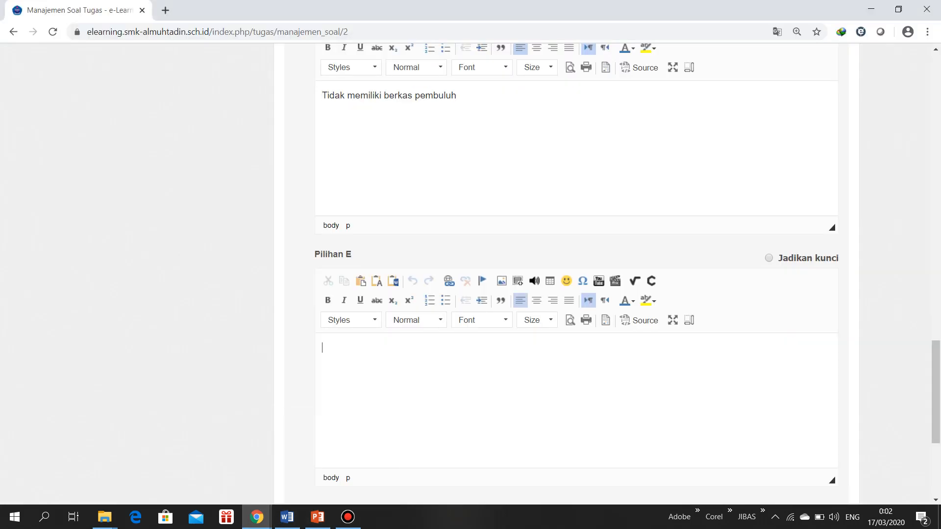
key("ctrl+v")
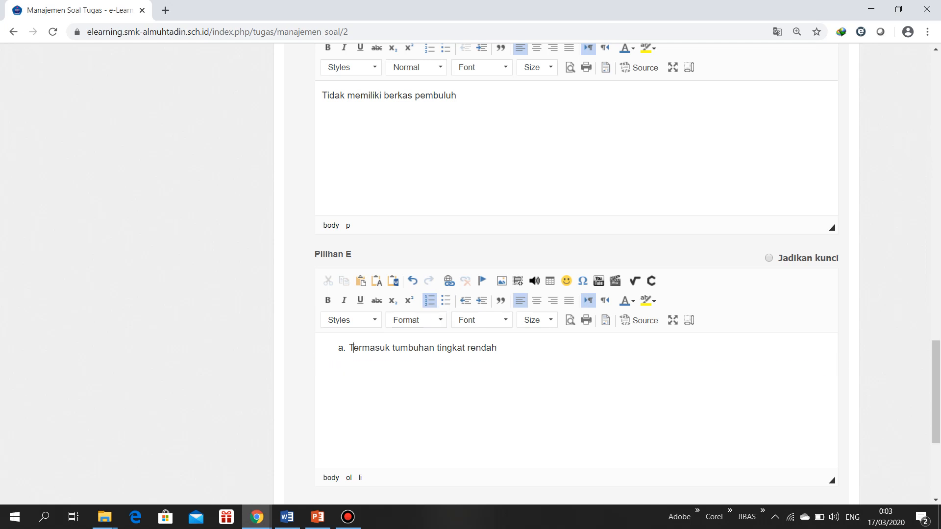
key("Left")
key("BackSpace")
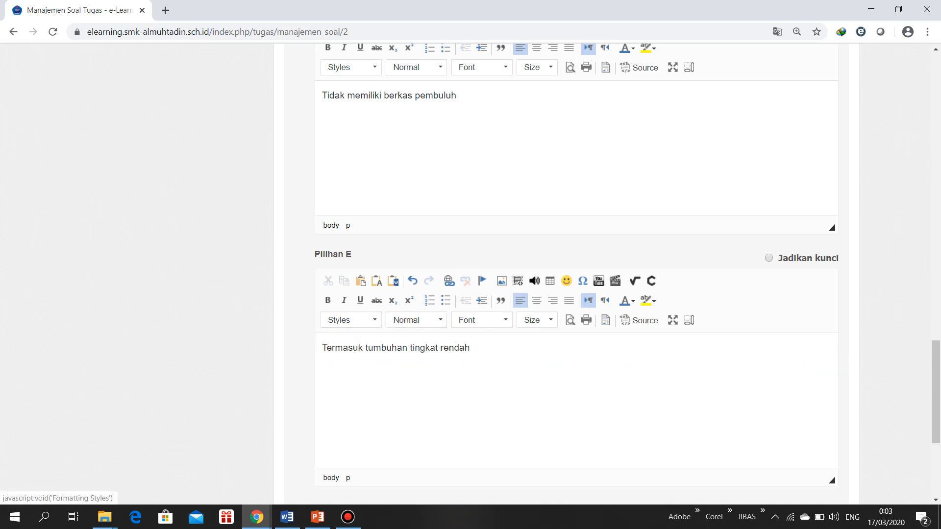
Check question 1's answer in Word, then set Pilihan D as the answer key in Chrome and save the question
left_click(287, 517)
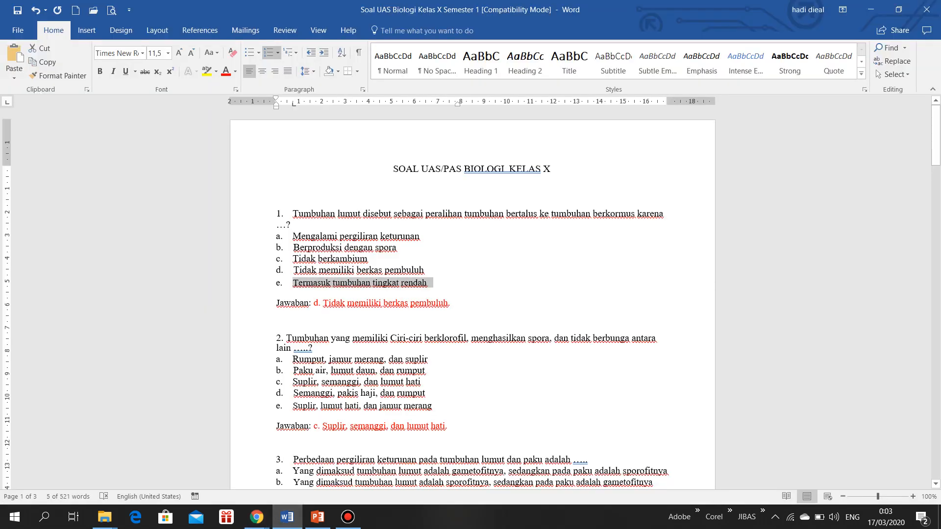
left_click(319, 471)
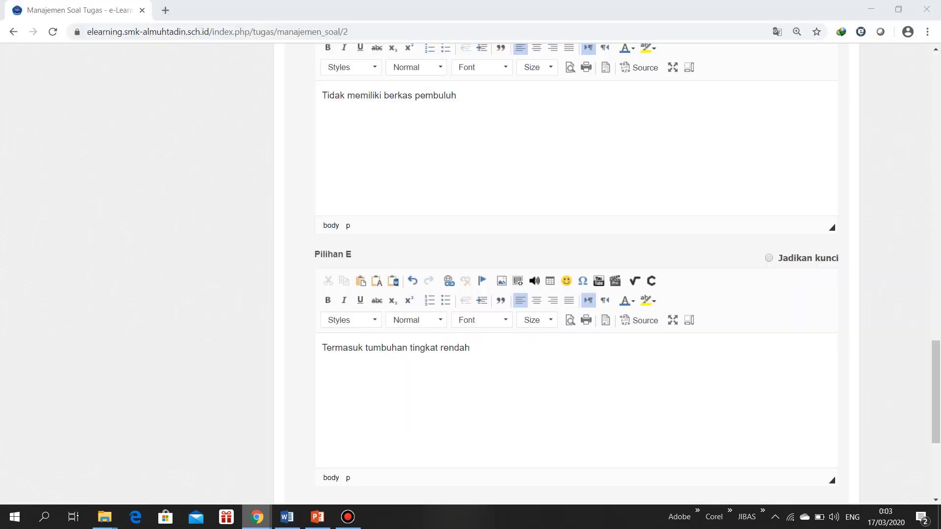
scroll(576, 274, "up", 3)
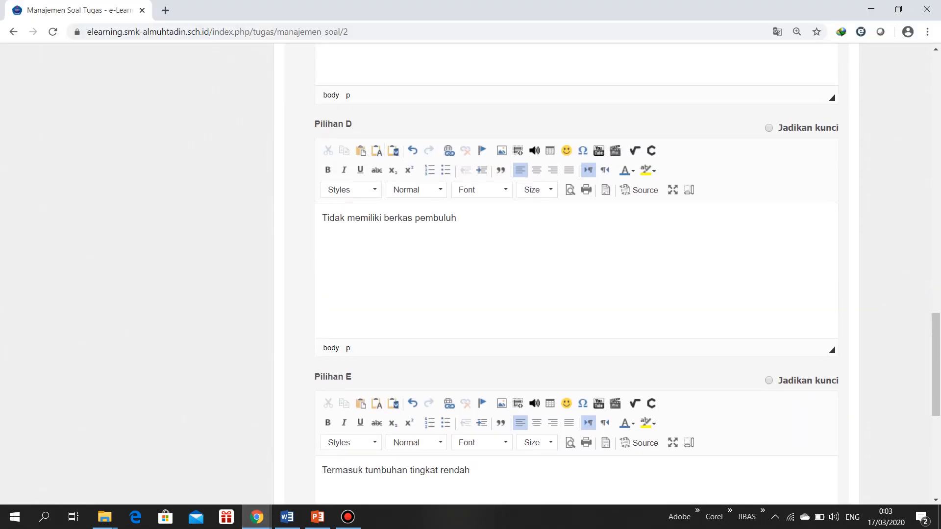
left_click_drag(315, 125, 352, 125)
left_click(362, 125)
scroll(576, 274, "up", 14)
scroll(576, 275, "up", 6)
scroll(577, 275, "down", 16)
scroll(576, 275, "down", 10)
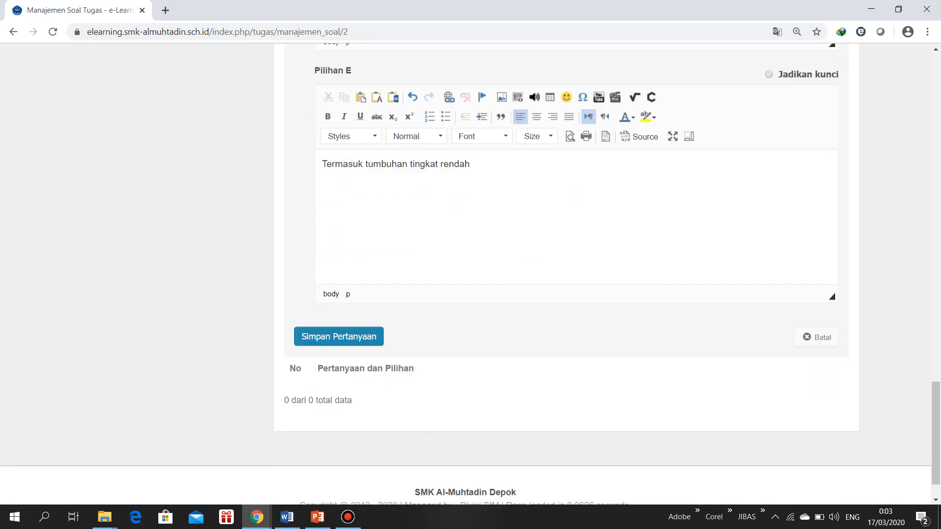
left_click(338, 336)
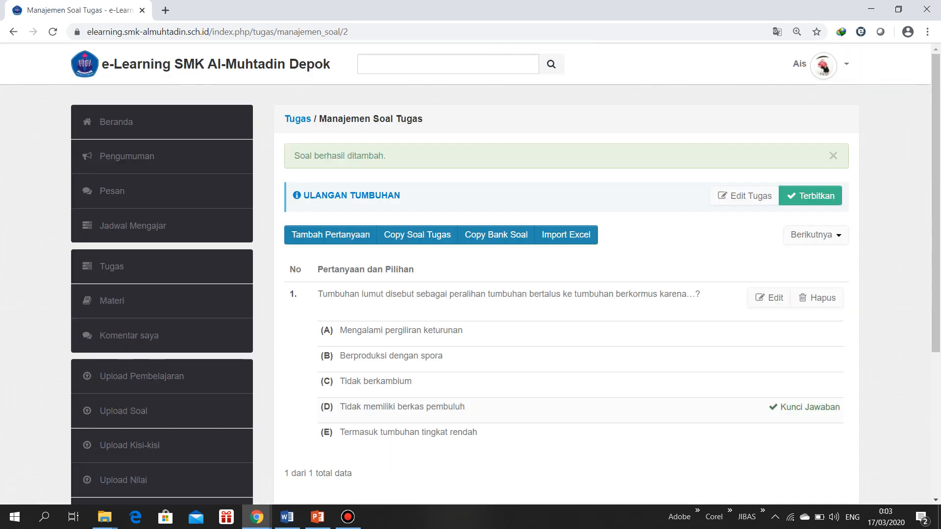
Add another question to Ulangan Tumbuhan and copy the text of question 2, without its number, from Word into Pertanyaan
scroll(470, 274, "down", 1)
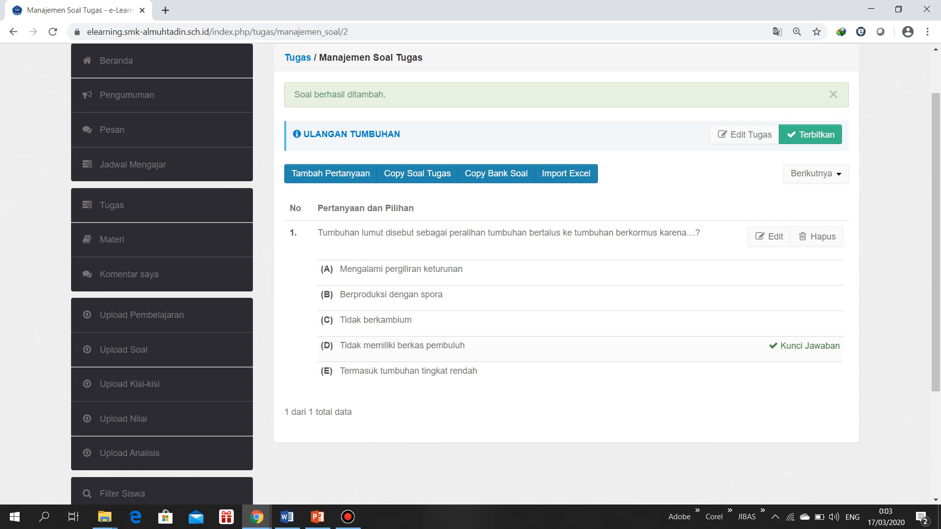
left_click_drag(809, 346, 760, 346)
left_click(331, 174)
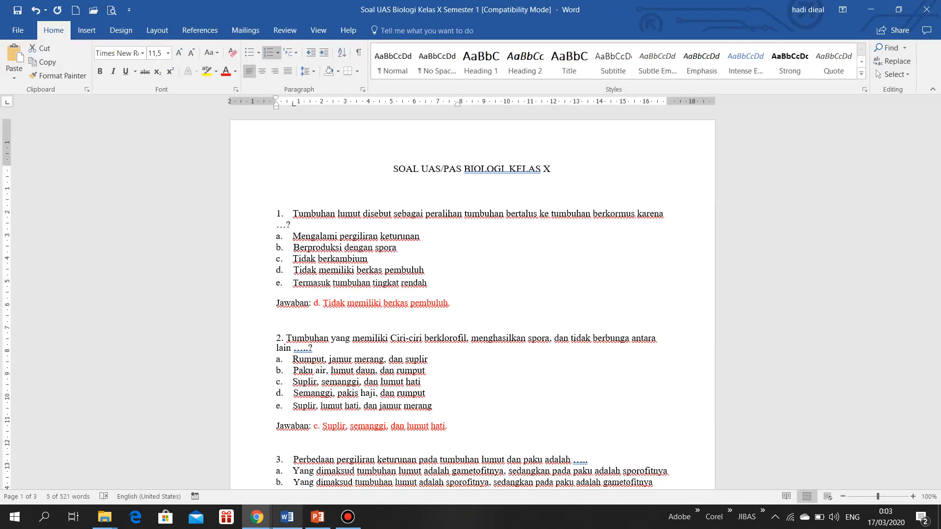
left_click(288, 517)
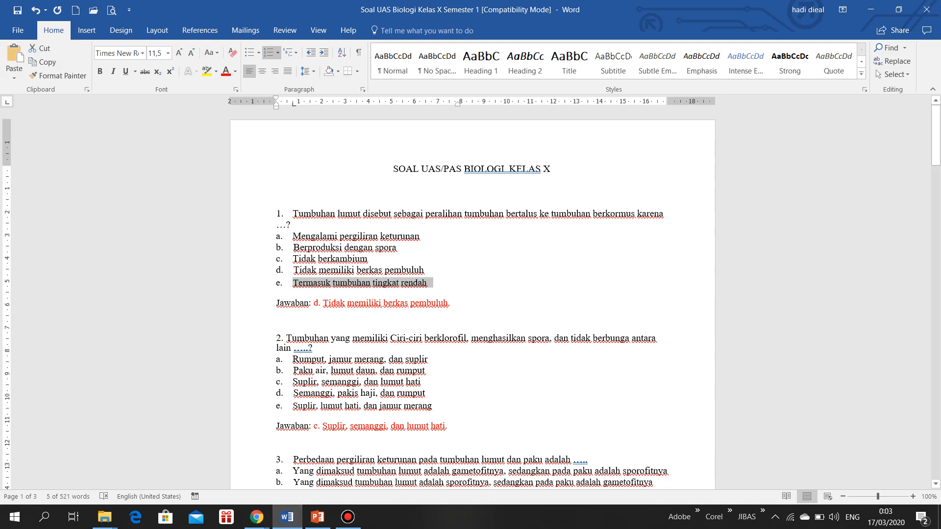
left_click_drag(286, 338, 316, 348)
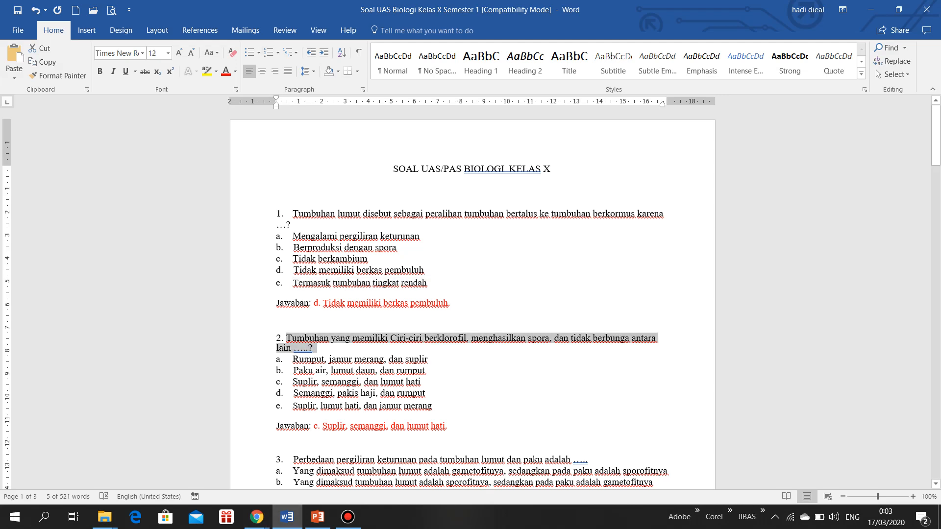
left_click(257, 517)
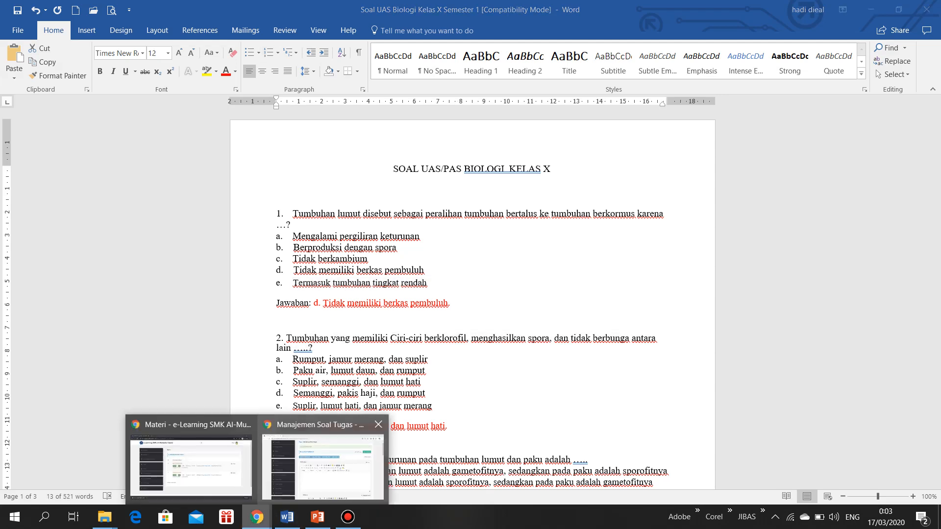
left_click(338, 461)
left_click(302, 306)
type("Tumbuhan yang memiliki Ciri-ciri berklorofil, menghasilkan spora, dan tidak berbunga antara lain .....?")
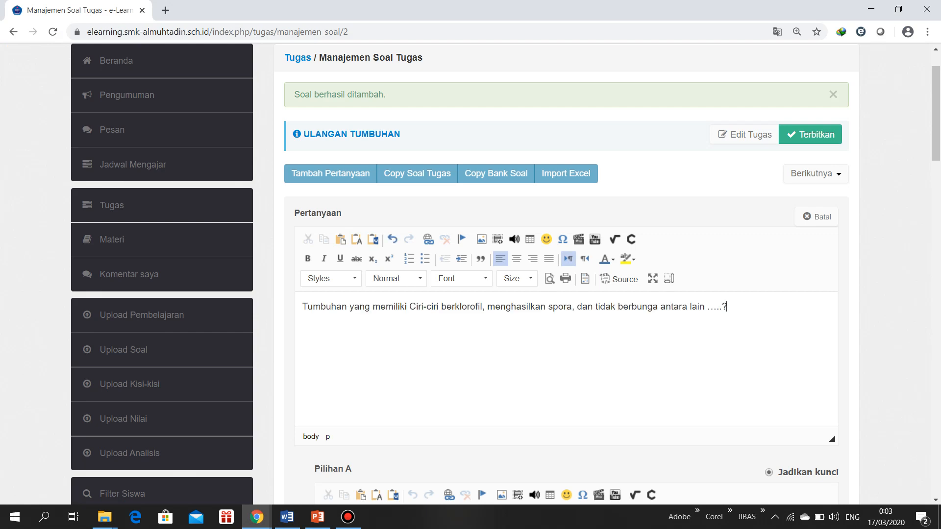
Copy answer a of question 2, "Rumput, jamur merang, dan suplir", from Word into Pilihan A and remove its list lettering
scroll(564, 274, "down", 6)
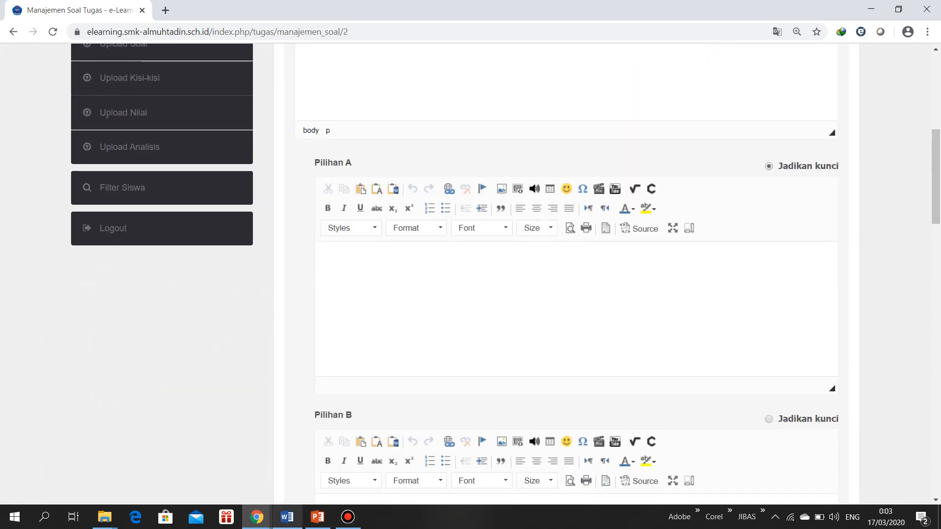
key("alt+Tab")
triple_click(360, 359)
key("ctrl+c")
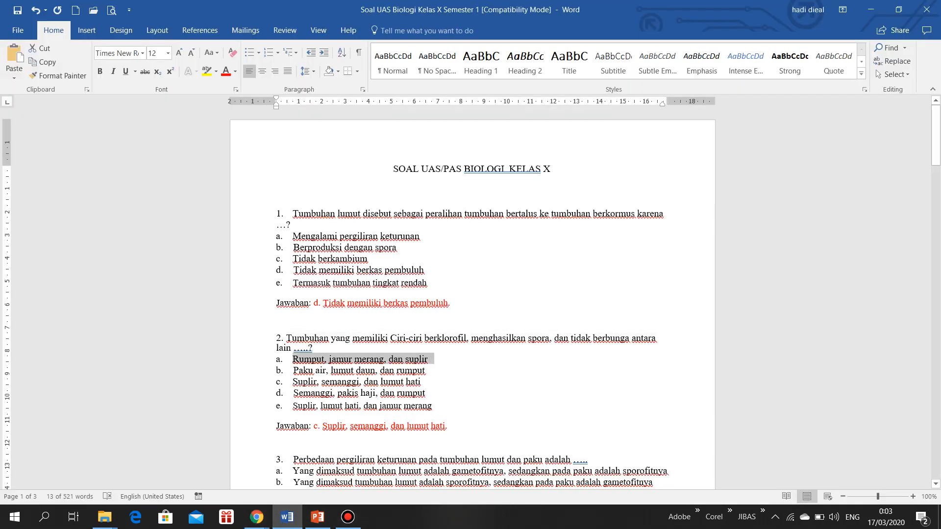
left_click(256, 517)
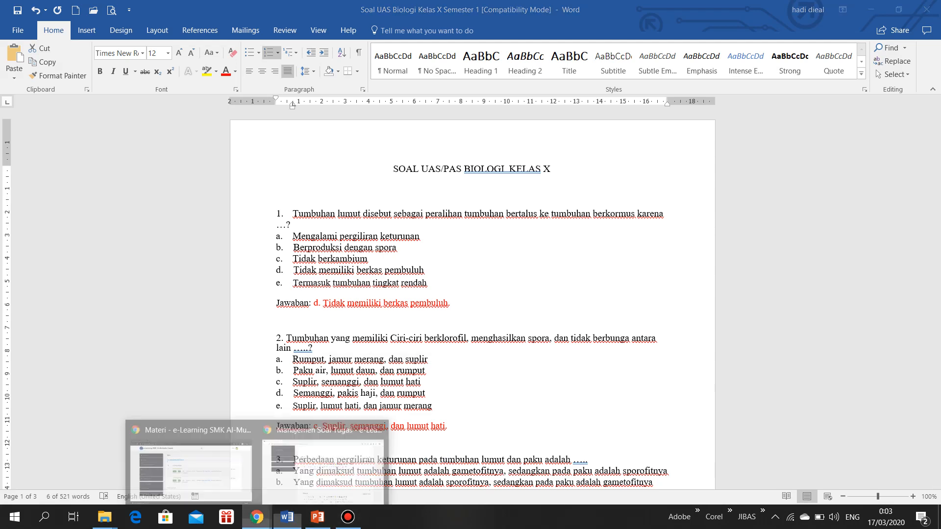
left_click(322, 463)
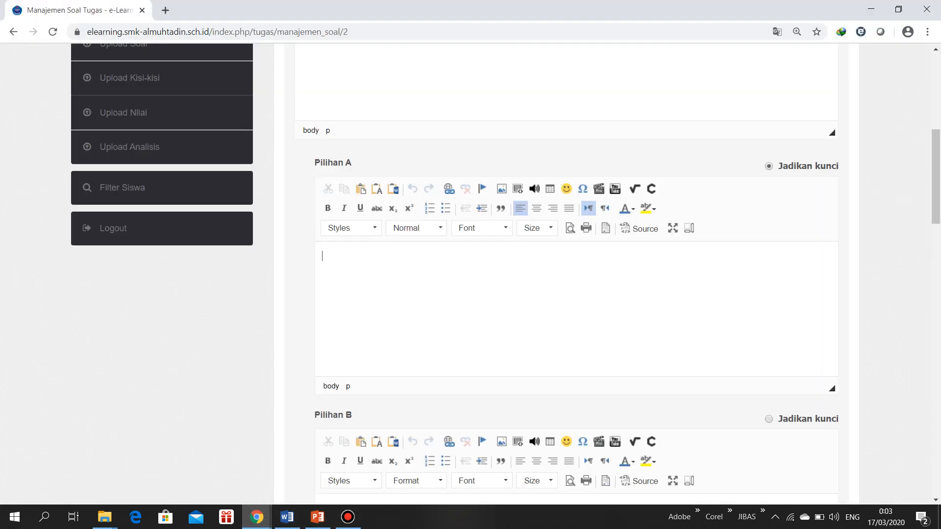
scroll(505, 273, "up", 2)
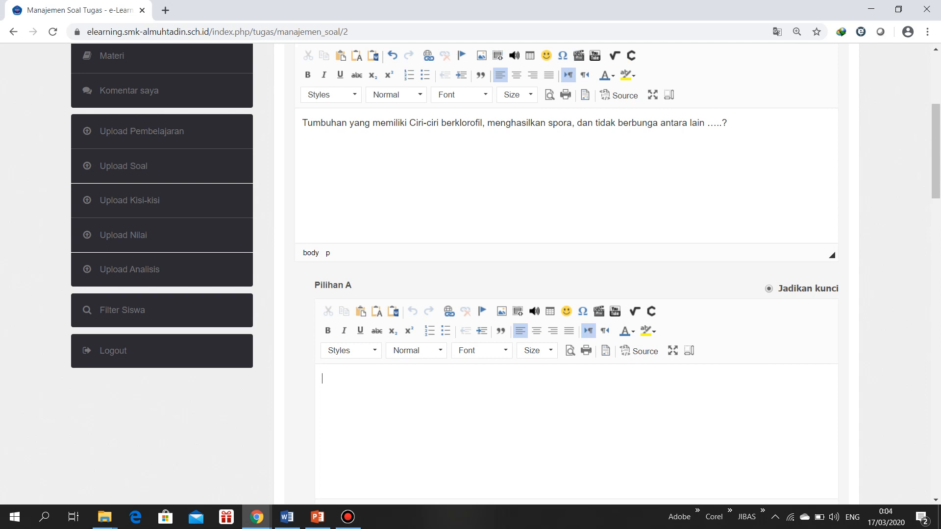
key("ctrl+v")
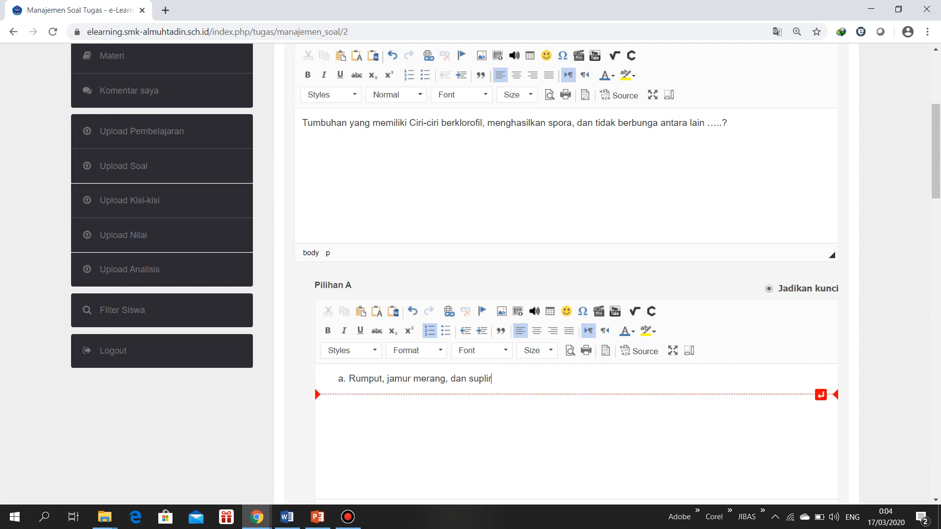
key("BackSpace")
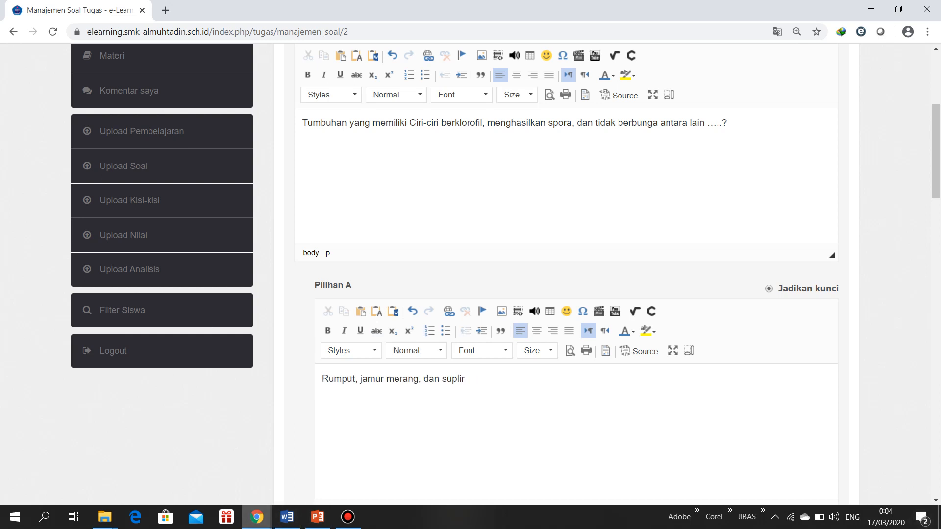
Copy answer b of question 2, "Paku air, lumut daun, dan rumput", from Word into Pilihan B in Chrome and remove its list lettering
mouse_move(256, 517)
left_click(189, 466)
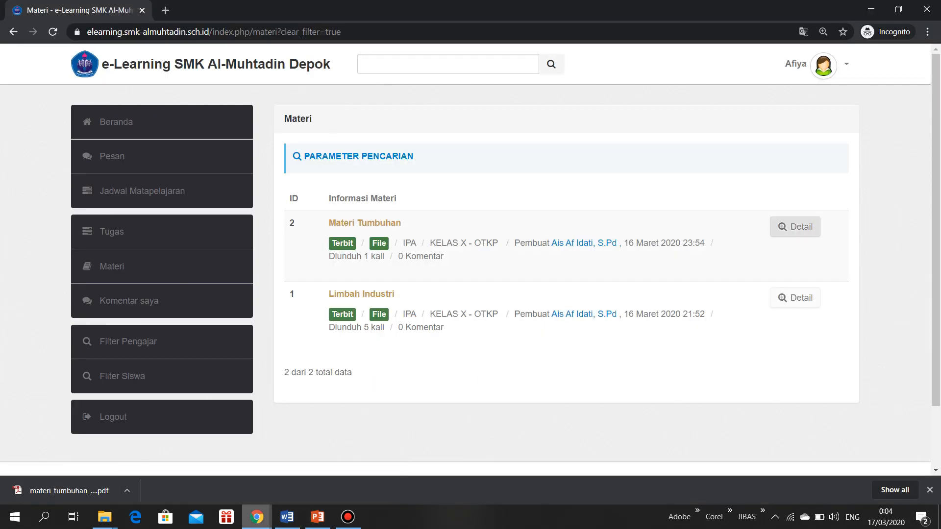
left_click(287, 517)
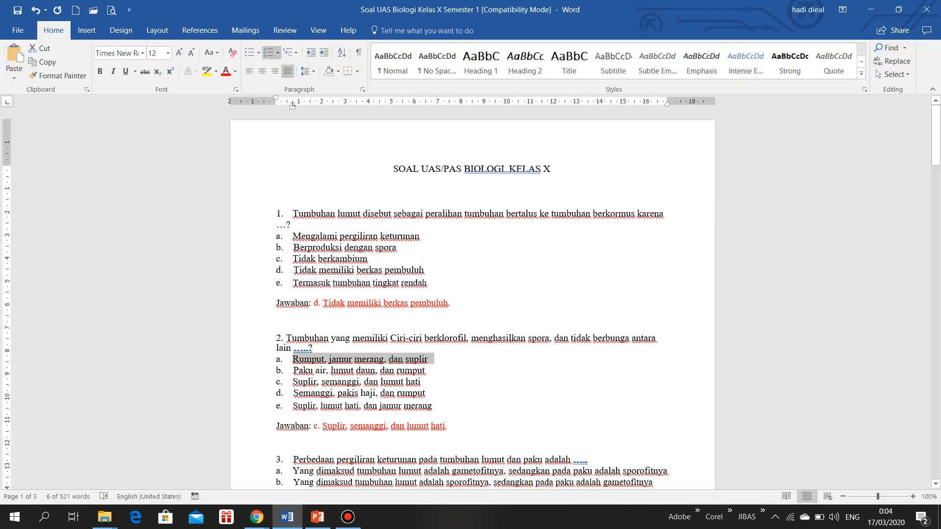
triple_click(362, 370)
key("ctrl+c")
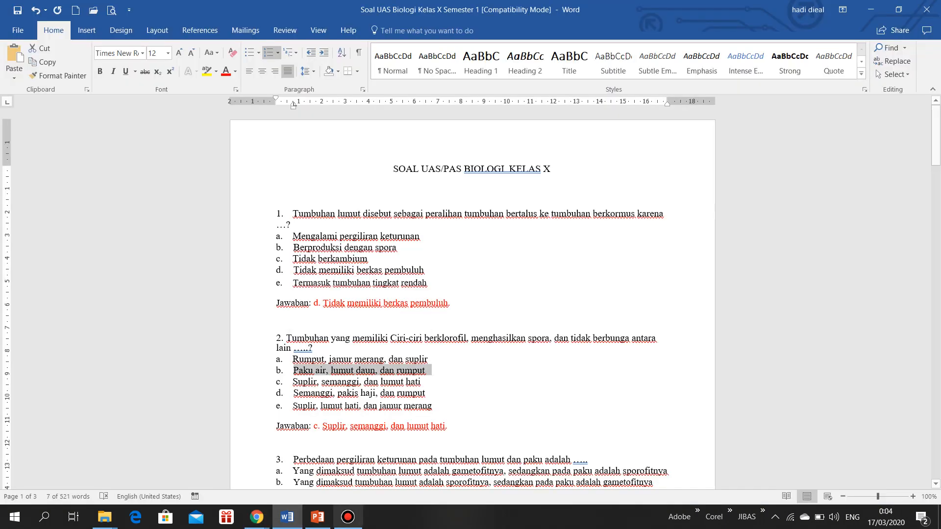
mouse_move(257, 517)
left_click(323, 465)
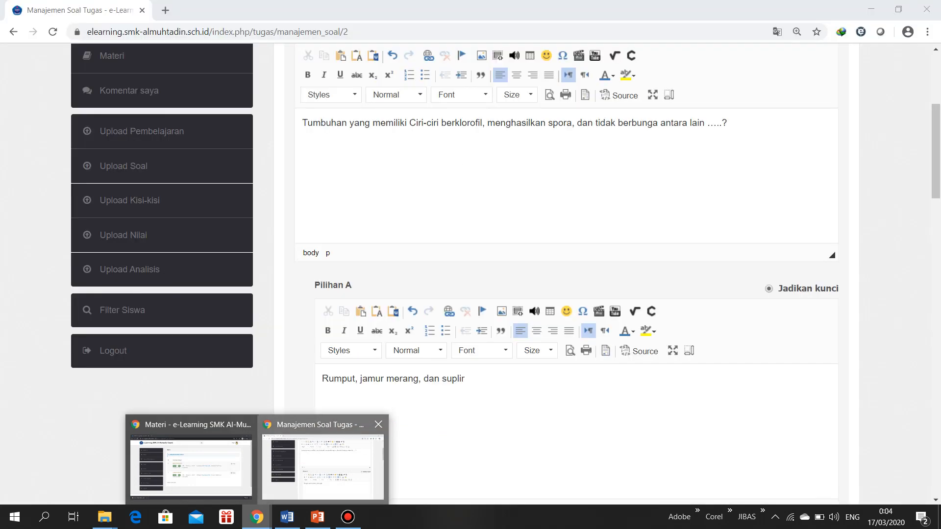
scroll(569, 275, "down", 3)
scroll(569, 274, "down", 2)
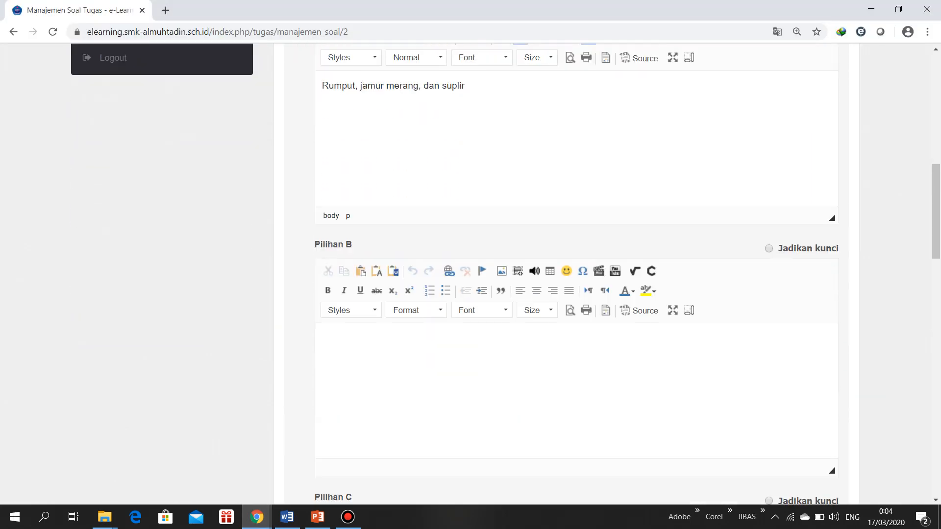
left_click(322, 324)
key("ctrl+v")
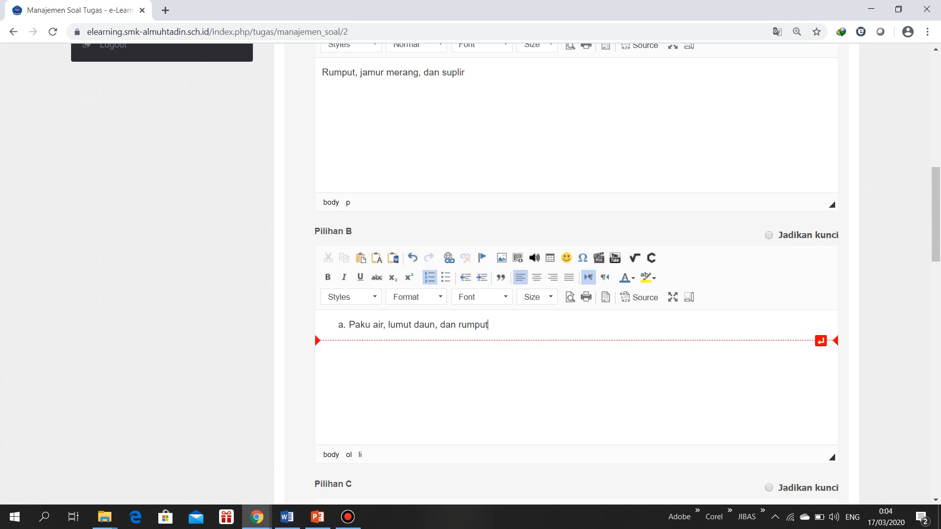
key("shift+Tab")
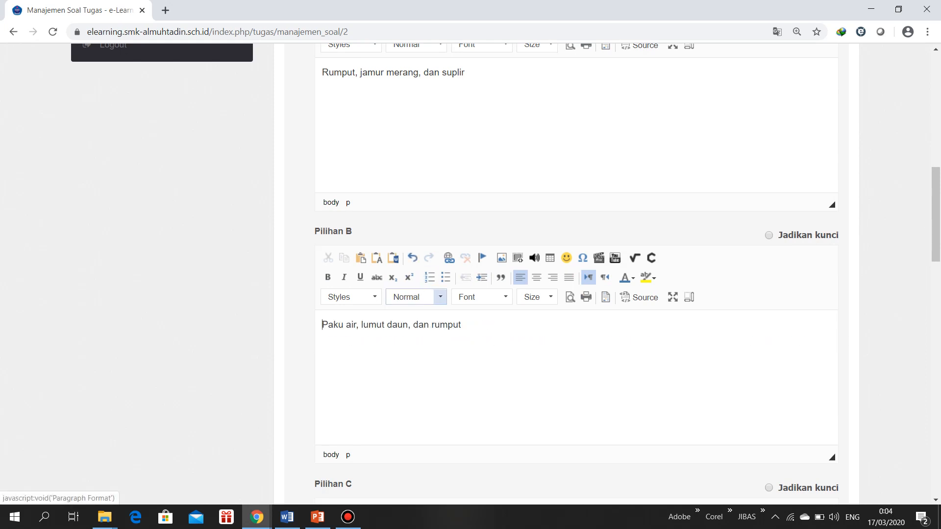
Copy answer c of question 2, "Suplir, semanggi, dan lumut hati", from Word into Pilihan C and remove its list lettering
scroll(576, 275, "down", 5)
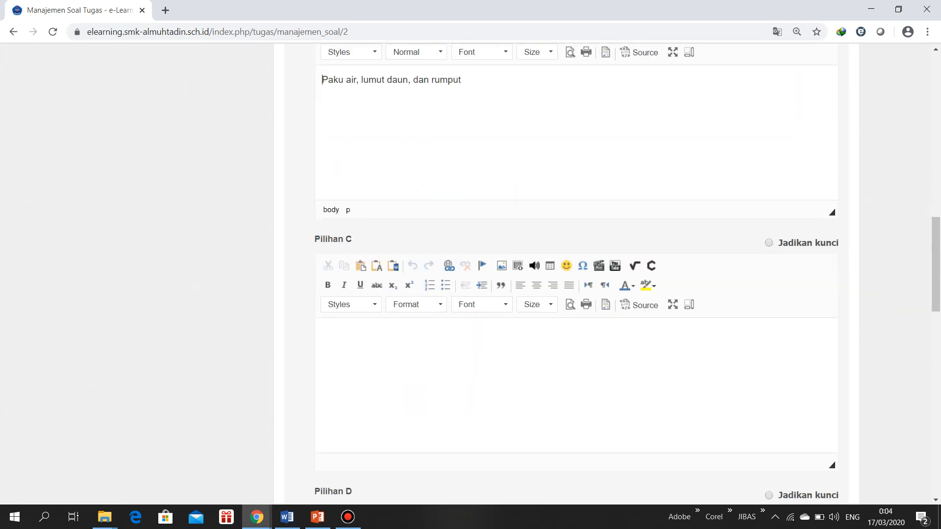
key("alt+Tab")
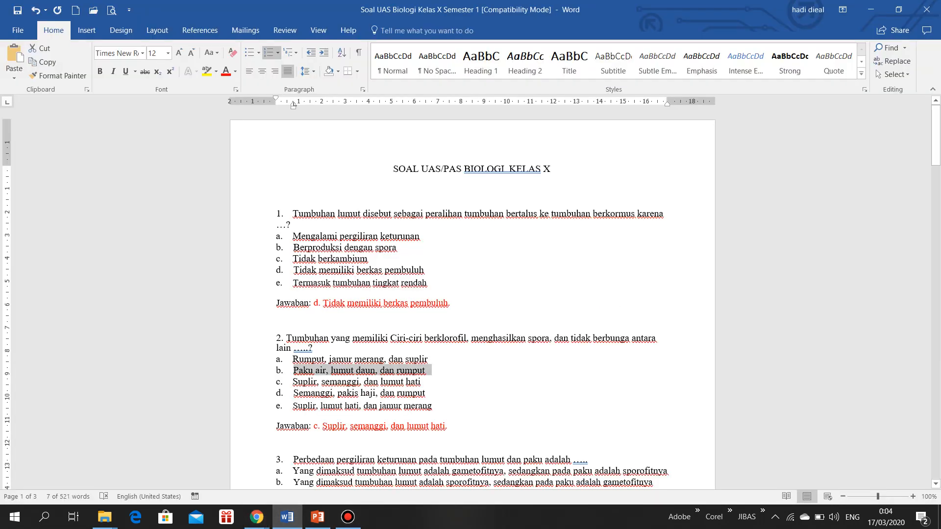
left_click_drag(293, 381, 426, 382)
key("ctrl+c")
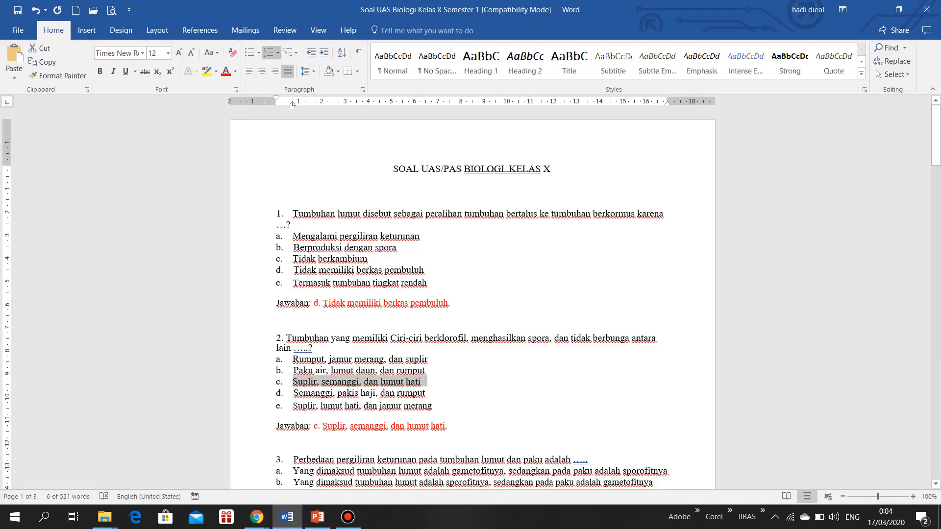
mouse_move(257, 517)
left_click(300, 397)
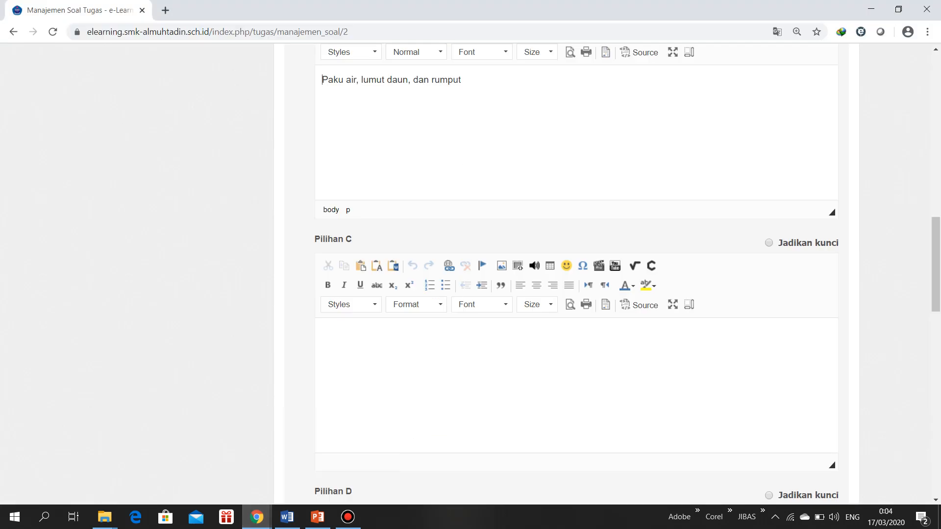
key("ctrl+v")
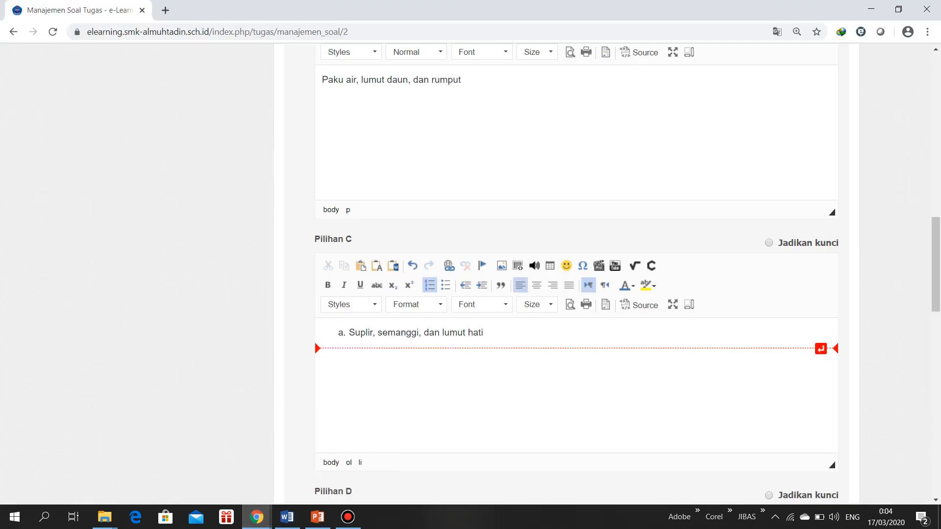
left_click(430, 284)
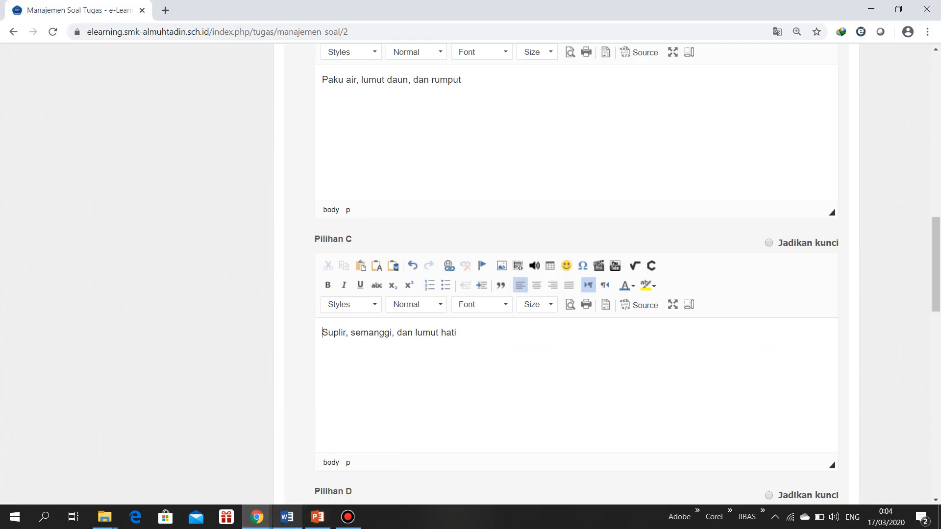
Copy answer d of question 2, "Semanggi, pakis haji, dan rumput", from Word into Pilihan D and clear its list lettering
scroll(576, 274, "down", 3)
left_click(287, 517)
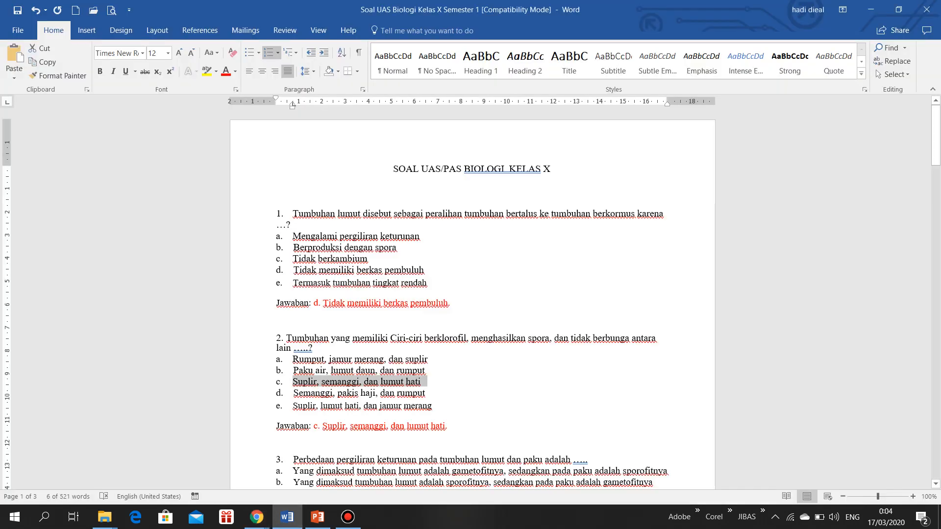
triple_click(359, 393)
key("ctrl+c")
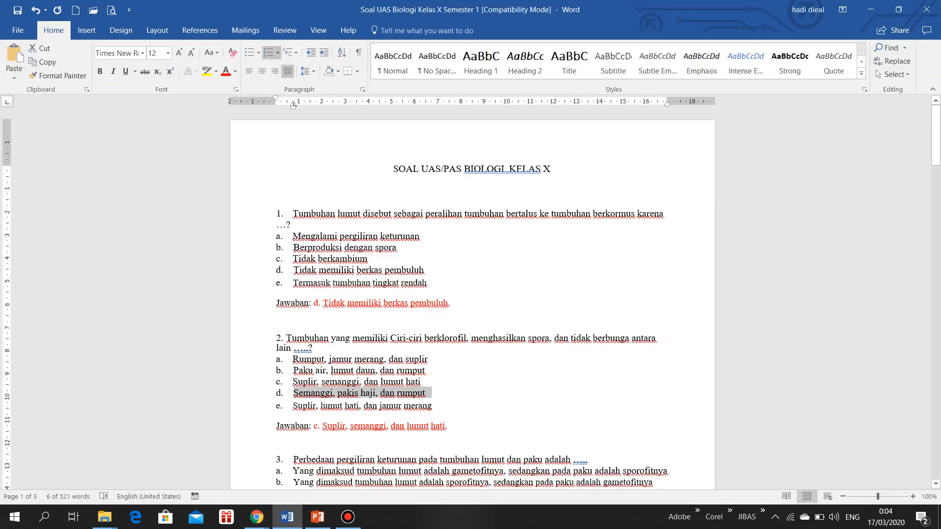
mouse_move(257, 517)
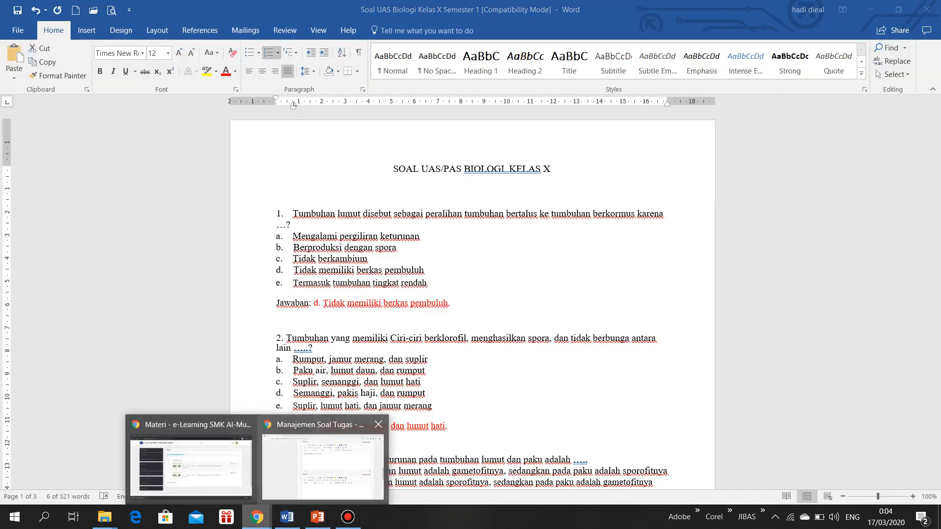
left_click(324, 437)
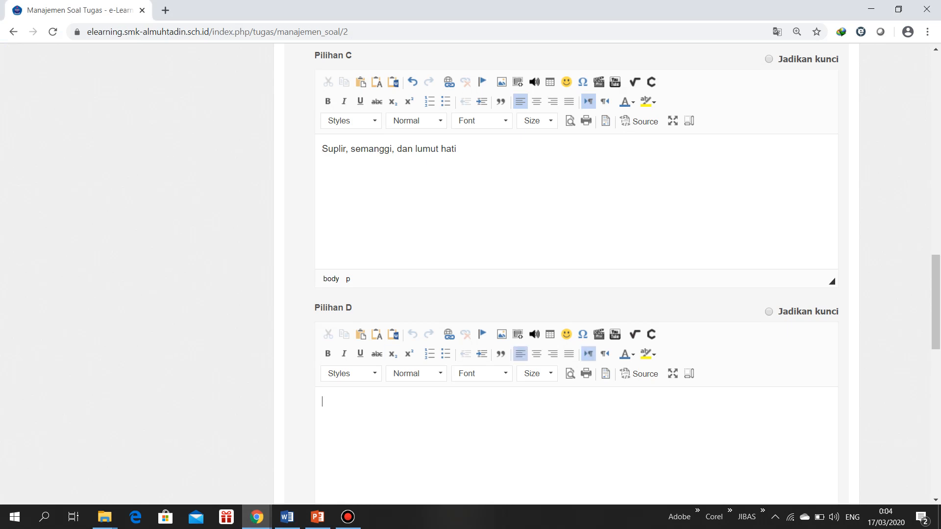
key("ctrl+v")
key("BackSpace")
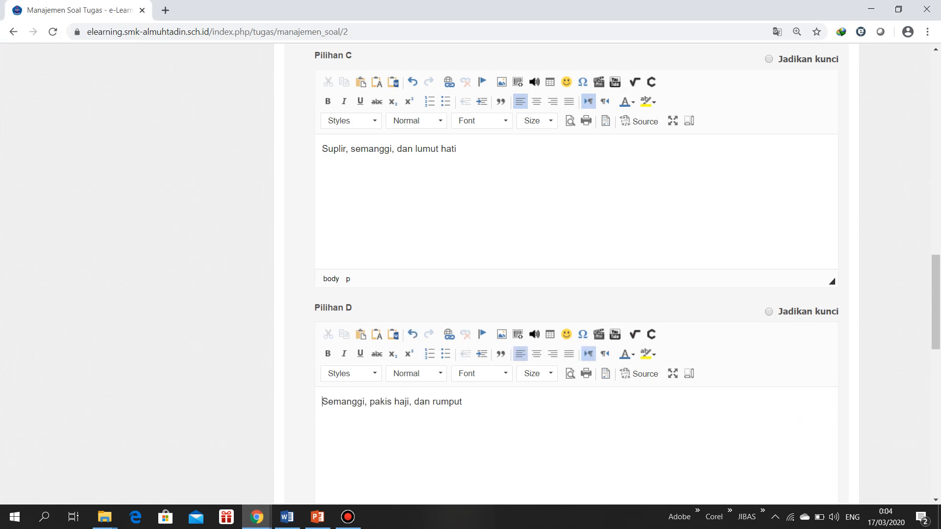
Copy answer e of question 2, "Suplir, lumut hati, dan jamur merang", from Word into Pilihan E and clear its list lettering
key("alt+Tab")
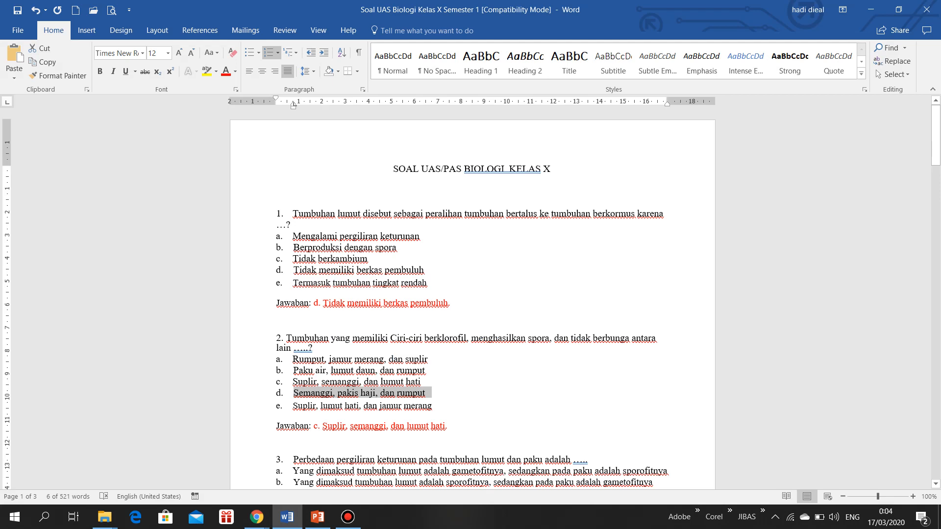
key("Down")
key("Down")
key("ctrl+shift+Left")
key("ctrl+shift+Left")
key("ctrl+shift+Left")
key("ctrl+shift+Left")
key("ctrl+shift+Left")
key("ctrl+shift+Left")
key("ctrl+shift+Left")
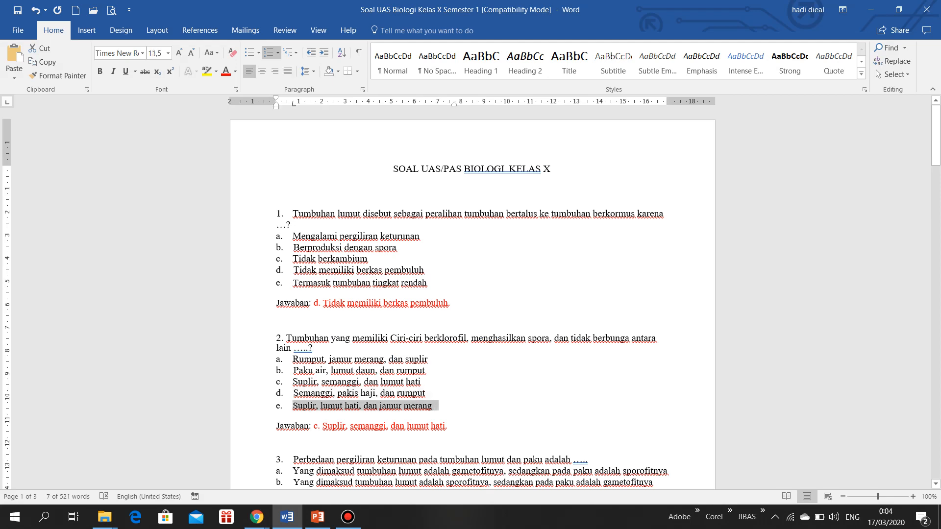
mouse_move(257, 517)
left_click(348, 465)
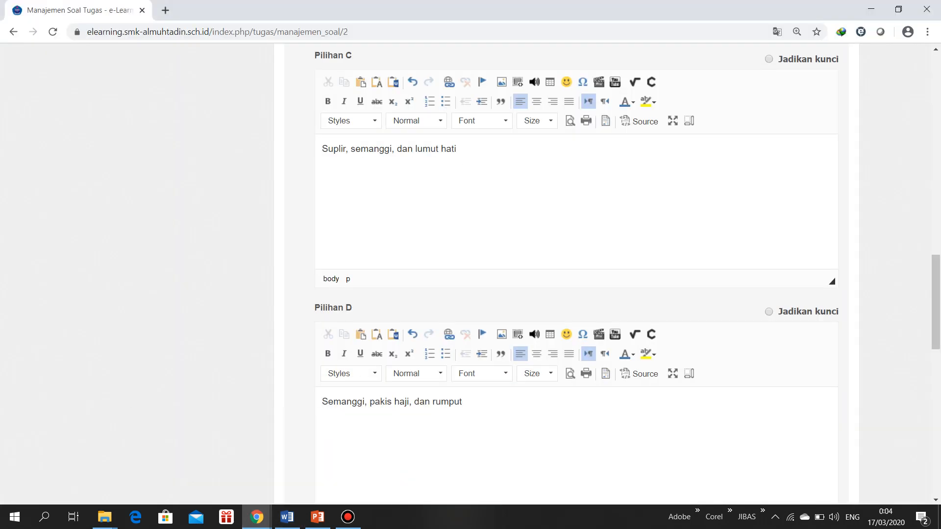
scroll(577, 274, "down", 5)
left_click(324, 407)
type("Suplir, lumut hati, dan jamur merang")
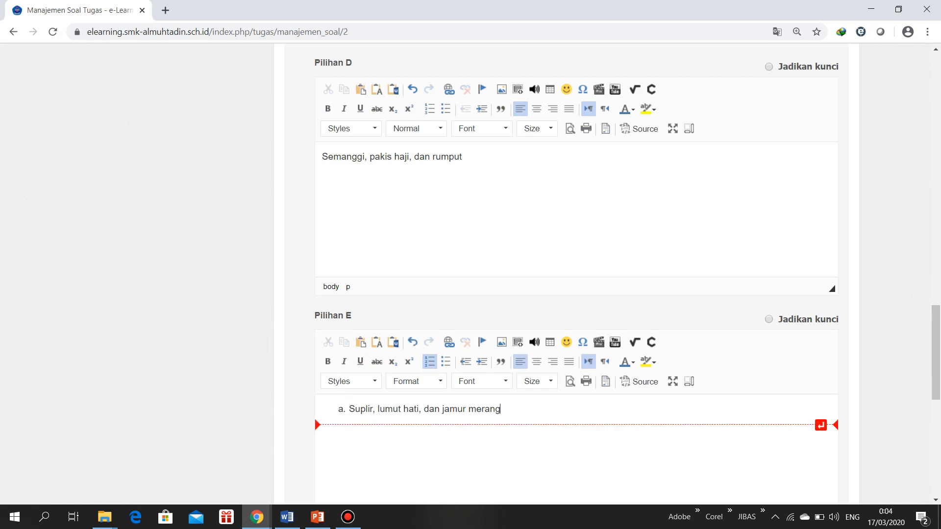
left_click(349, 409)
key("BackSpace")
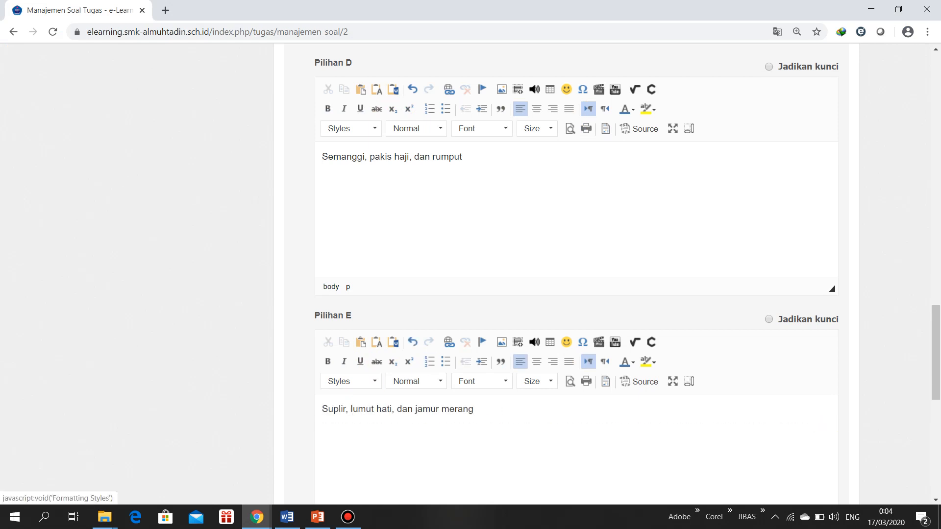
Check question 2's answer in Word, then set Pilihan C as the answer key in Chrome and save the question
left_click(256, 517)
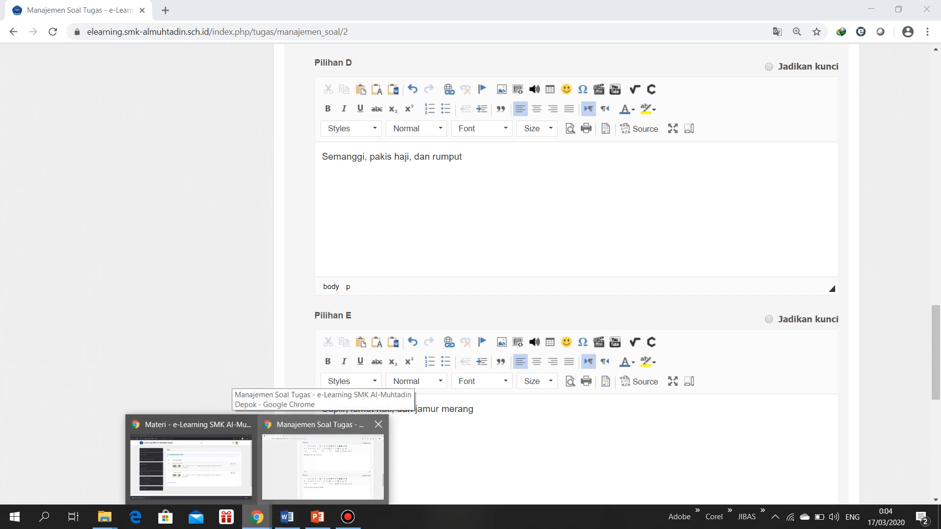
left_click(319, 460)
mouse_move(287, 517)
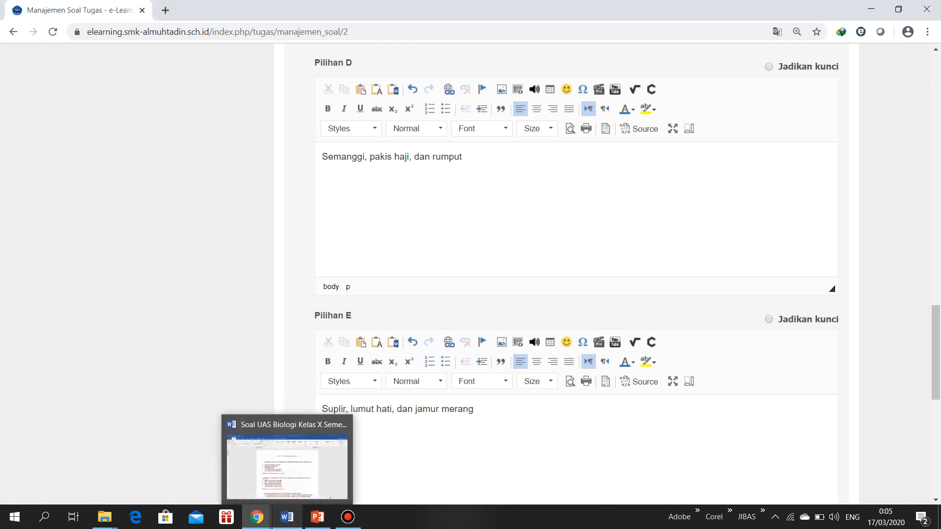
mouse_move(318, 517)
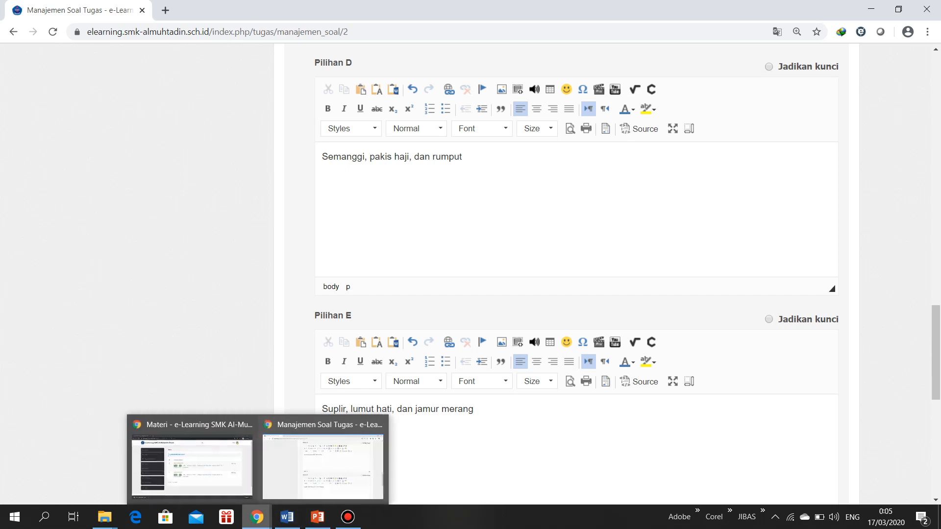
left_click(288, 517)
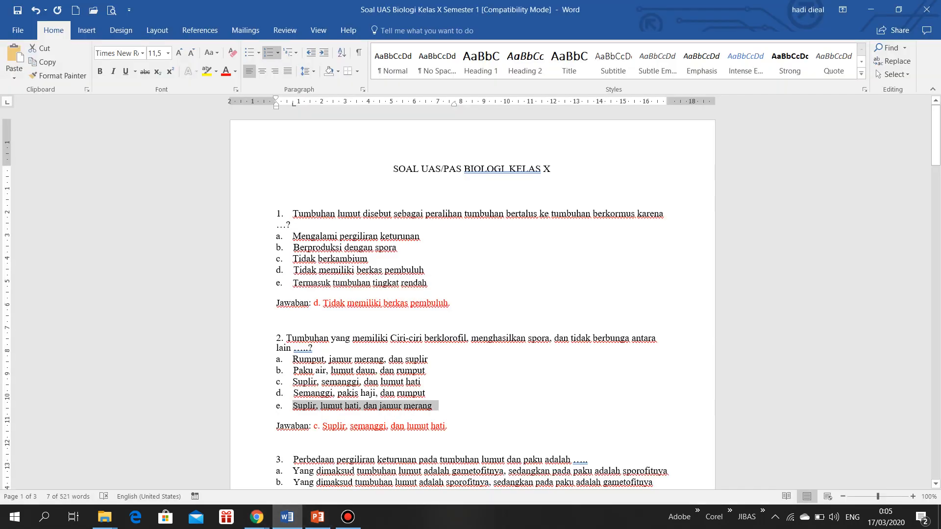
scroll(472, 299, "down", 4)
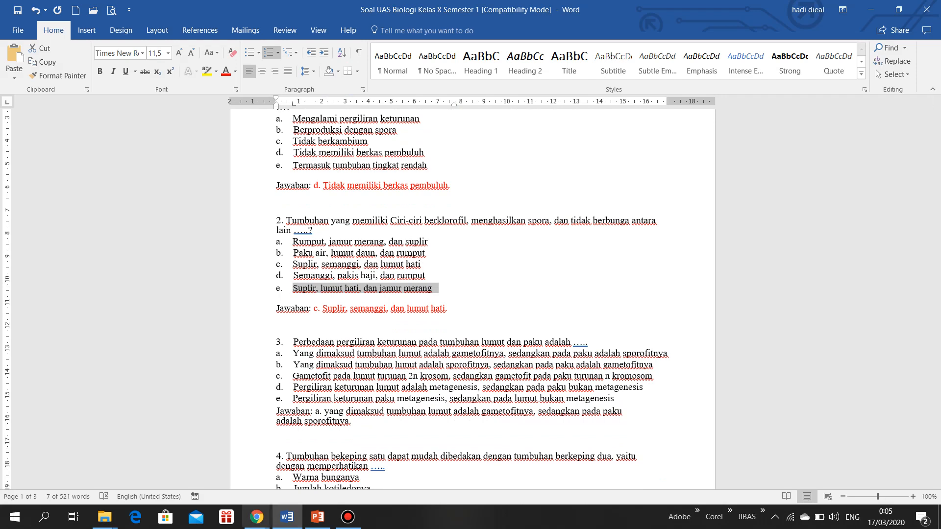
mouse_move(256, 517)
left_click(322, 466)
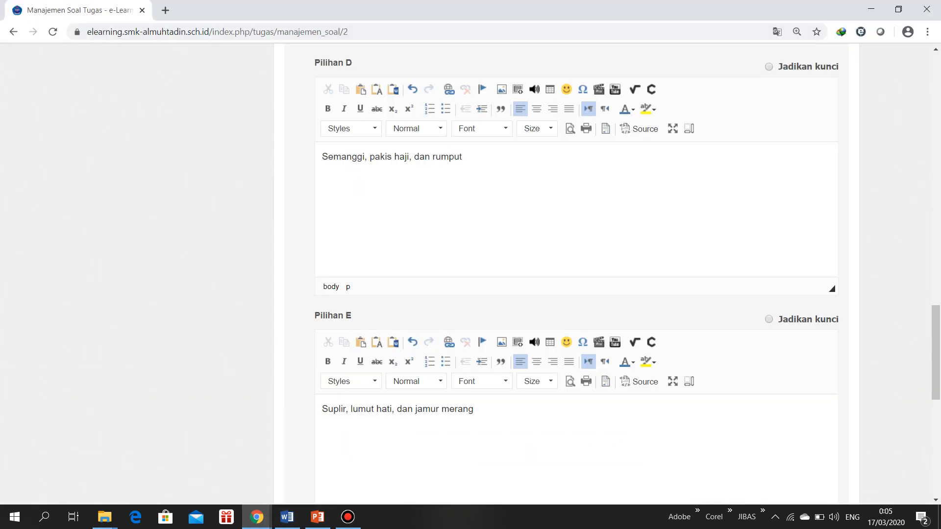
scroll(576, 274, "up", 7)
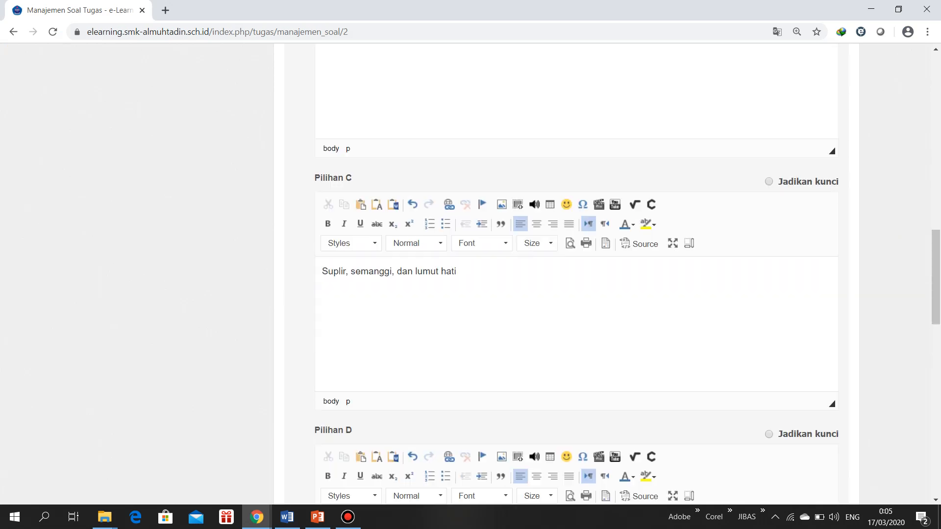
scroll(576, 274, "up", 15)
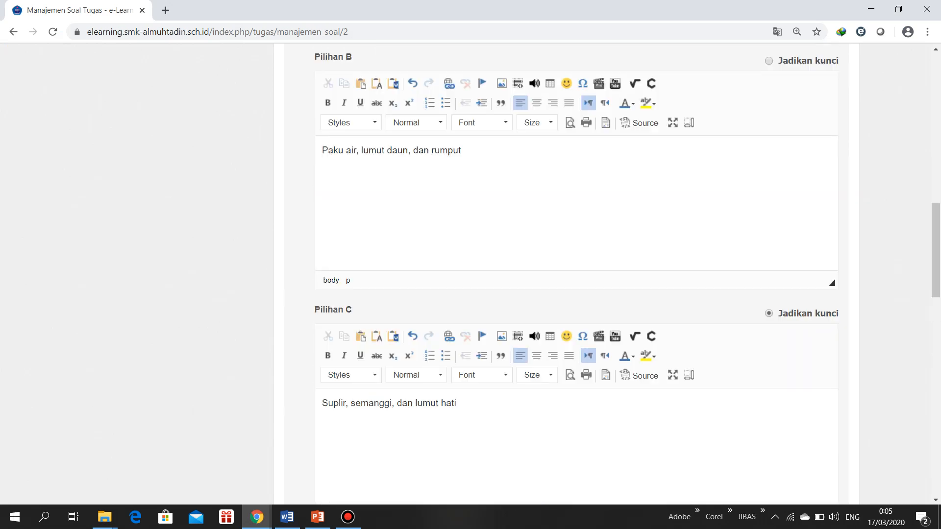
scroll(576, 275, "down", 6)
scroll(576, 274, "down", 16)
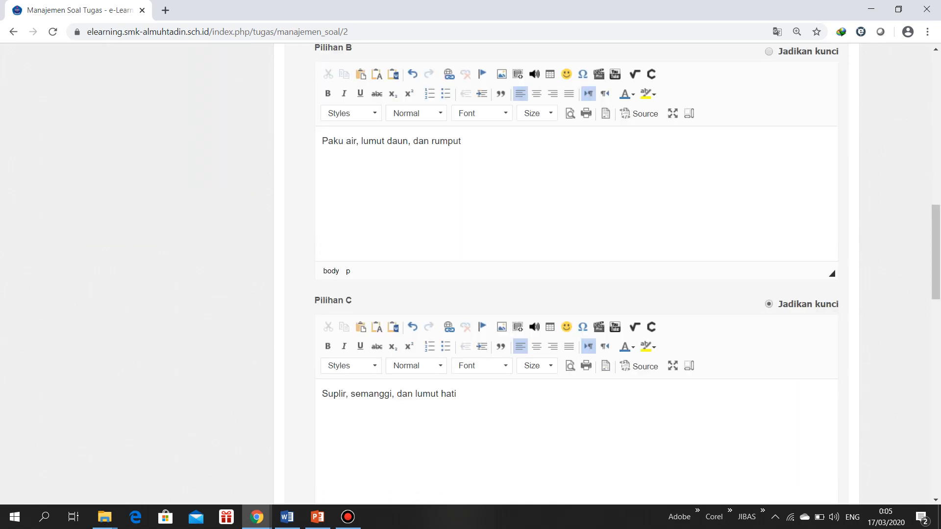
scroll(576, 274, "up", 4)
scroll(576, 274, "down", 5)
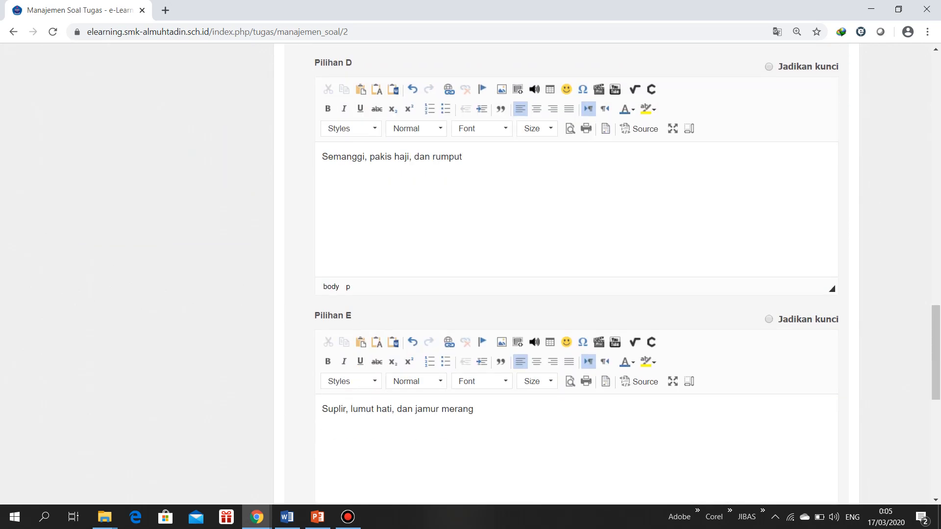
scroll(576, 274, "down", 6)
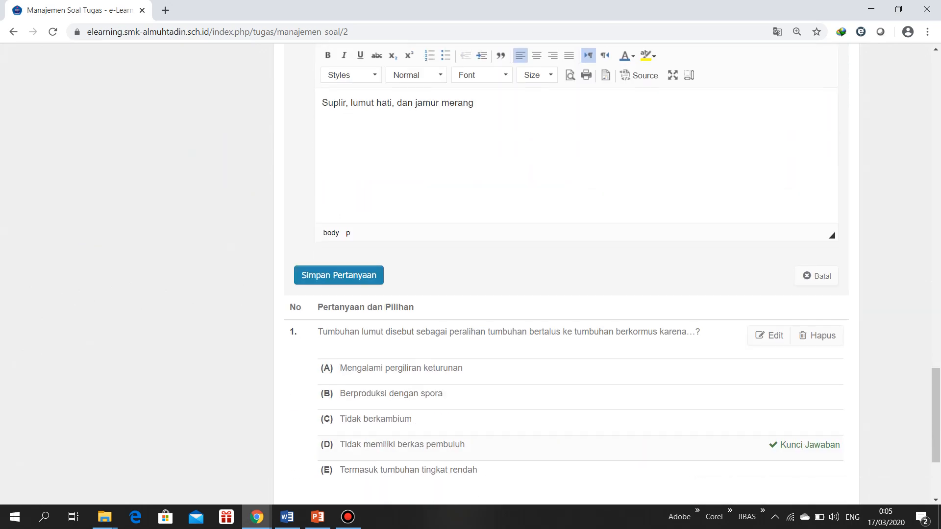
left_click(339, 275)
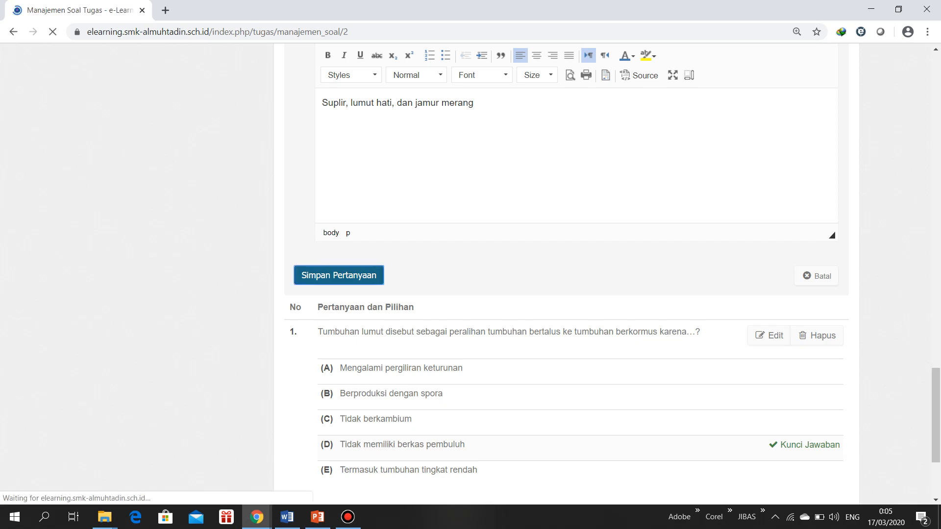
Check the answer key of the saved question 2 and publish the Ulangan Tumbuhan assignment
scroll(470, 274, "down", 4)
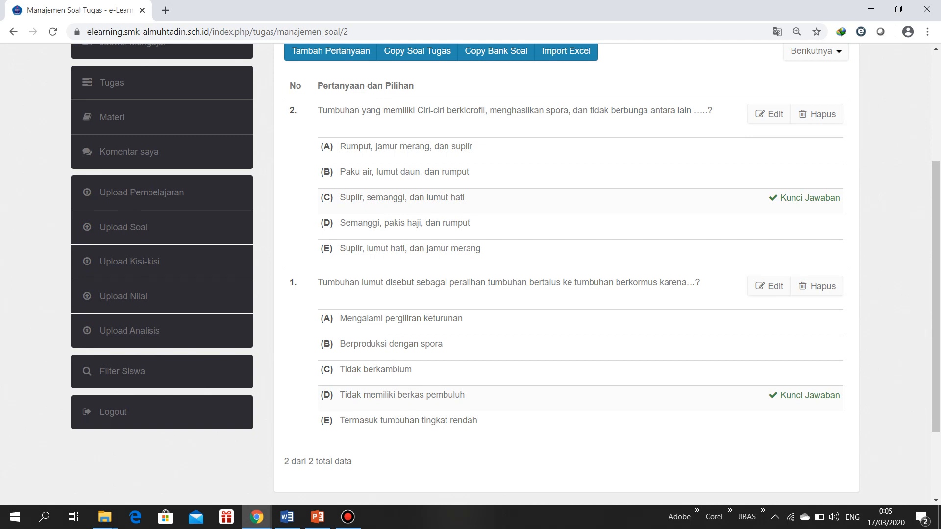
left_click_drag(366, 198, 467, 198)
left_click(466, 198)
scroll(505, 273, "up", 1)
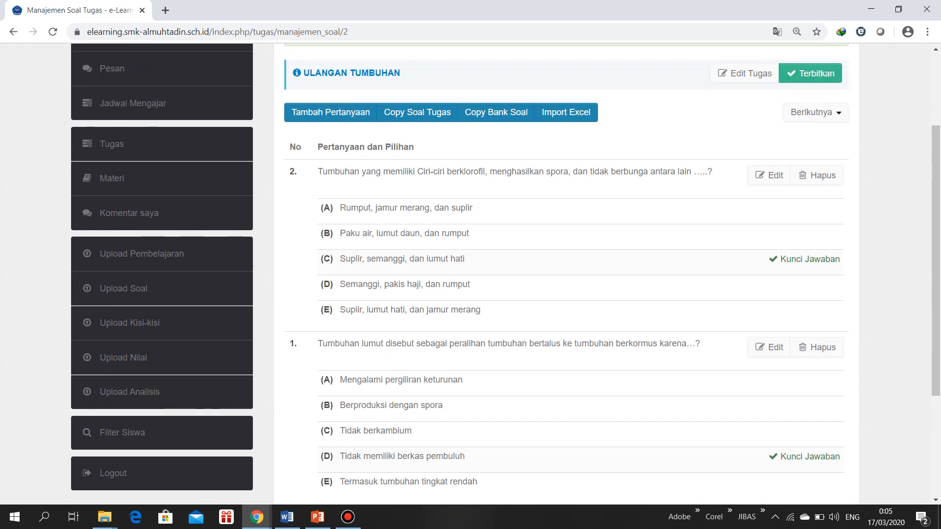
scroll(506, 273, "up", 2)
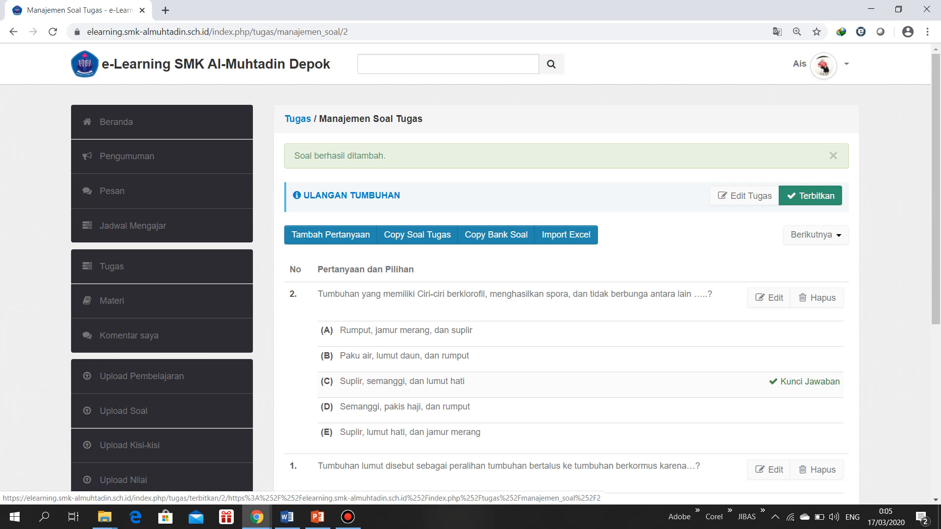
left_click(810, 196)
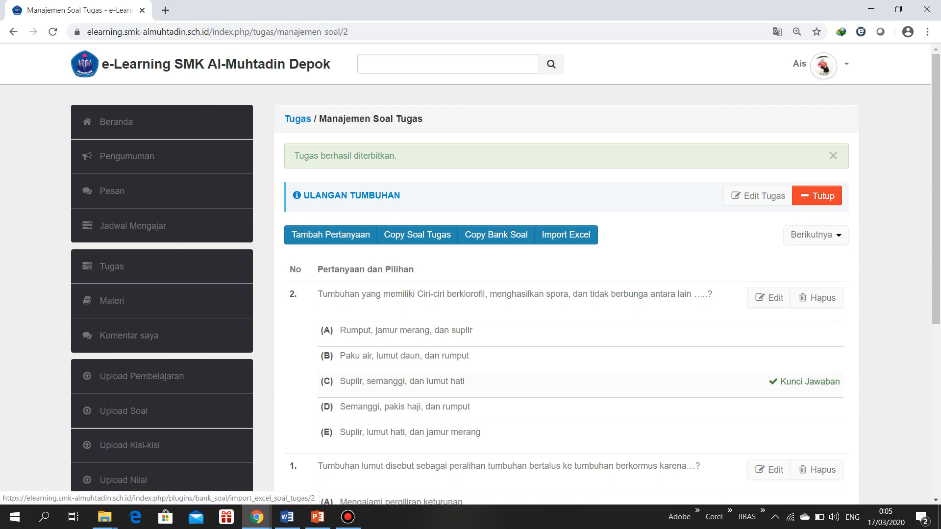
Switch to the student's incognito window and open the Tugas list to check the published assignment
mouse_move(257, 517)
left_click(192, 461)
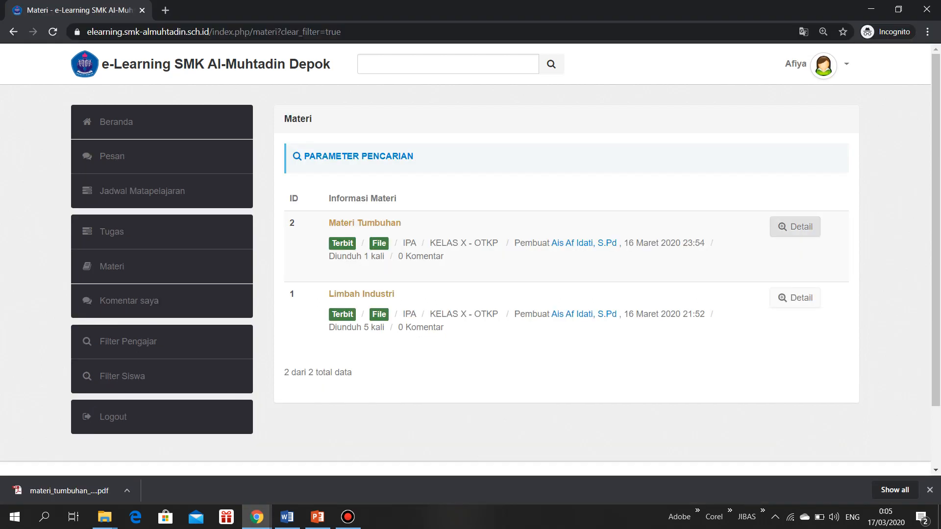
left_click(112, 231)
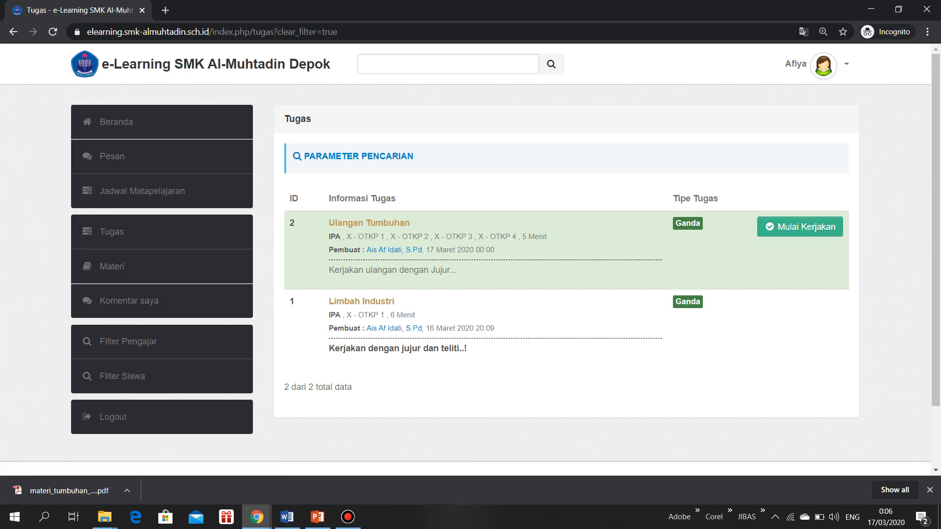
Close the Ulangan Tumbuhan assignment in the teacher's window and reload the student's Tugas list to compare
mouse_move(256, 517)
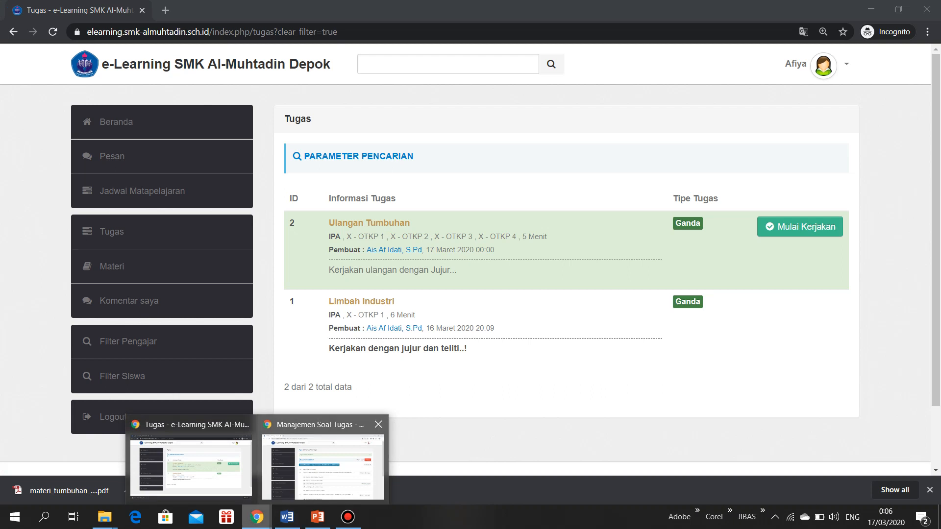
left_click(313, 451)
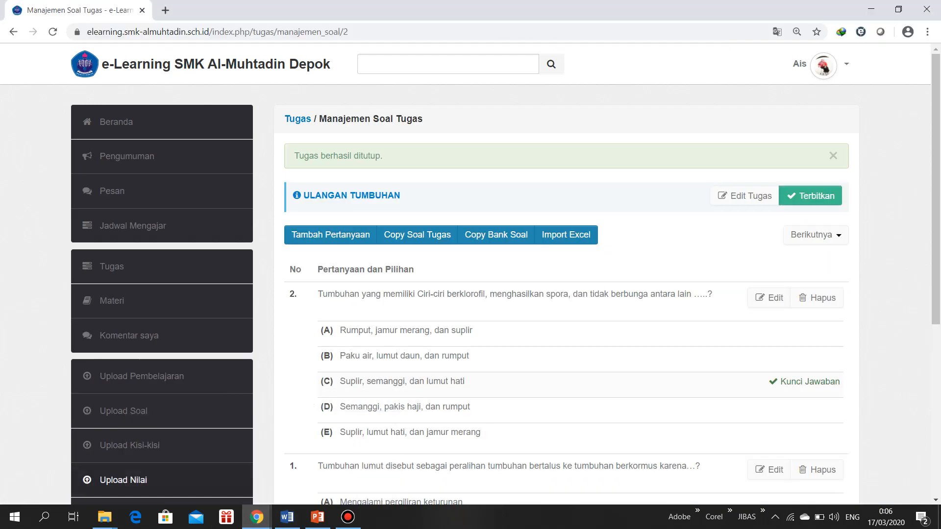
mouse_move(257, 517)
left_click(189, 466)
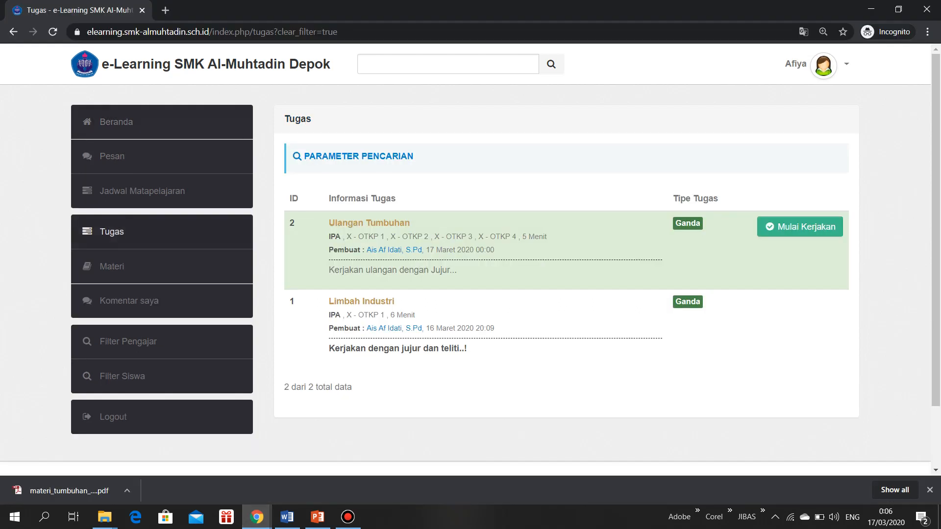
left_click(112, 232)
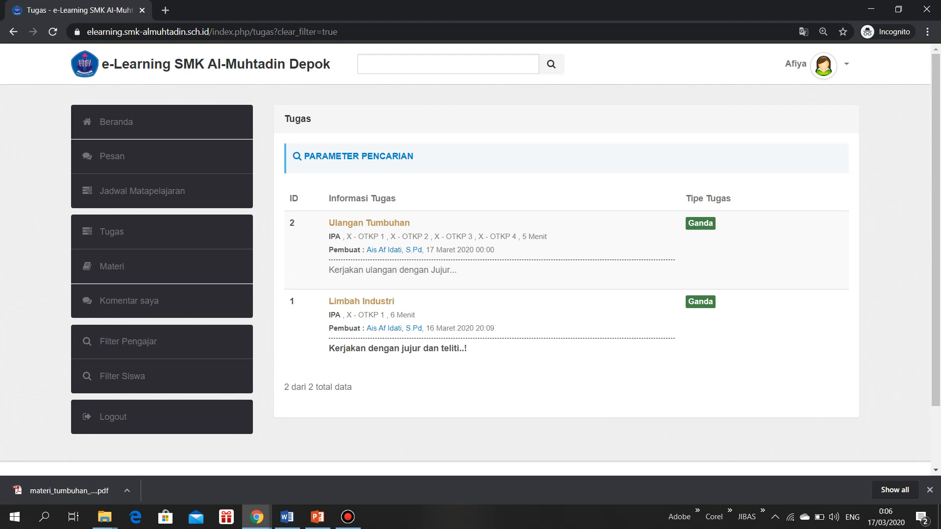
Publish the Ulangan Tumbuhan assignment again from the teacher's window and open the teacher's Tugas list
mouse_move(256, 517)
left_click(323, 461)
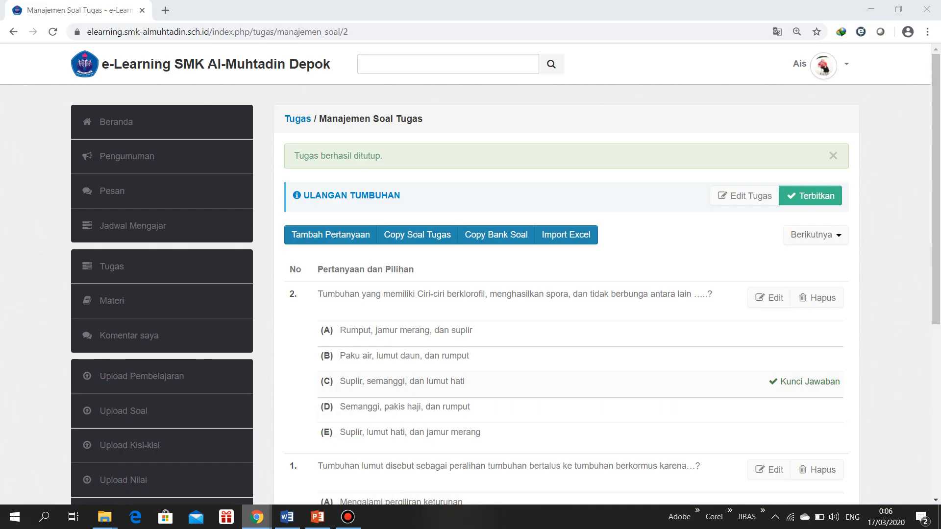
left_click(810, 196)
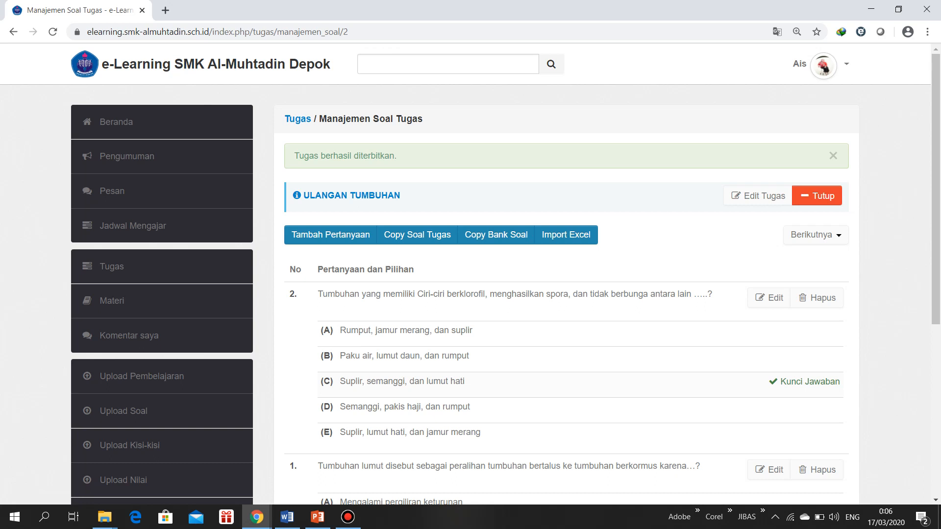
left_click(256, 517)
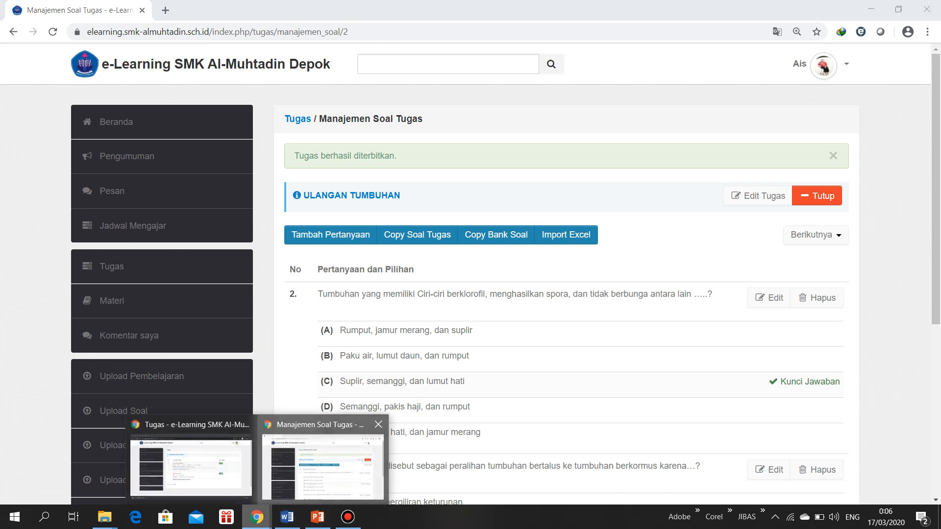
left_click(112, 266)
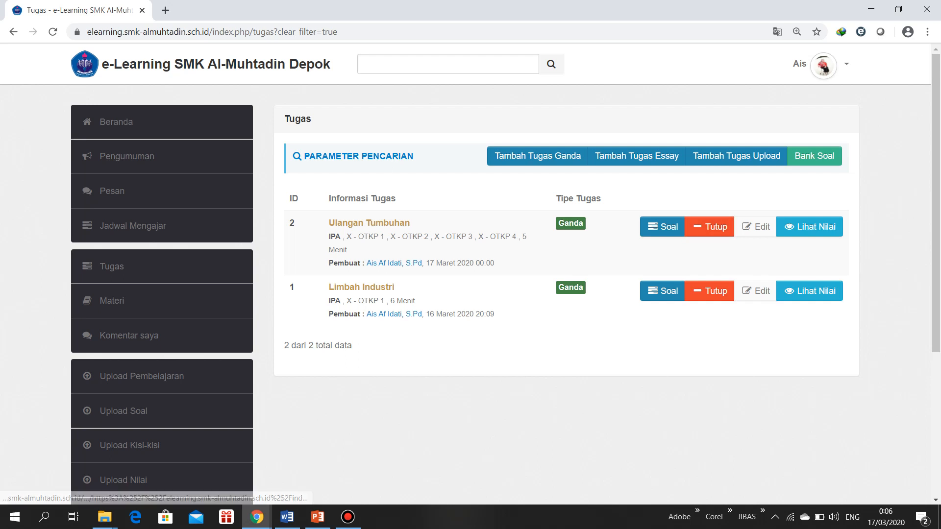
Return to the student's incognito window, reload the Tugas list and dismiss the downloads bar
left_click(256, 517)
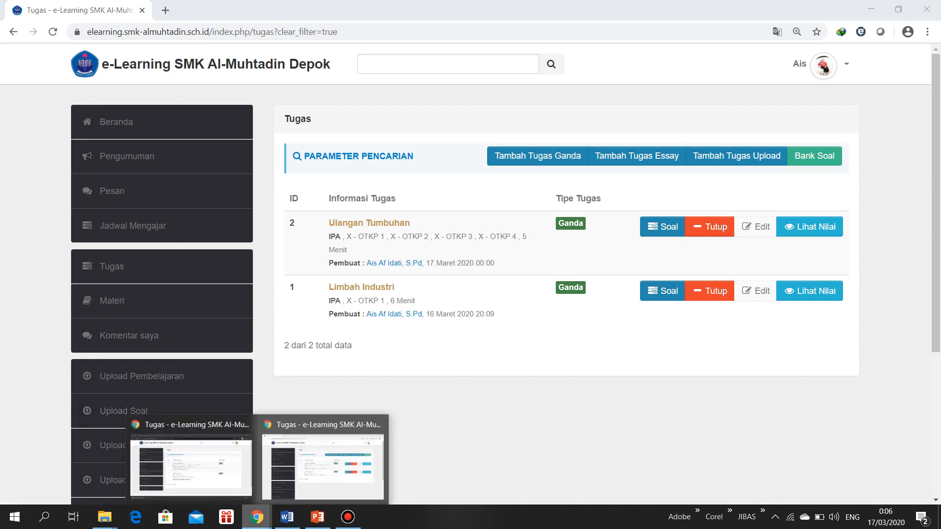
left_click(322, 466)
left_click(112, 231)
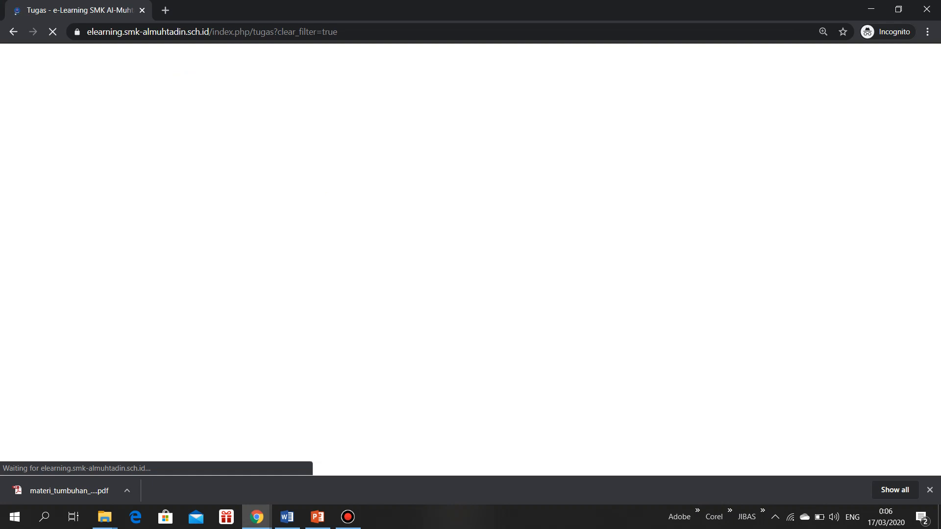
left_click(930, 490)
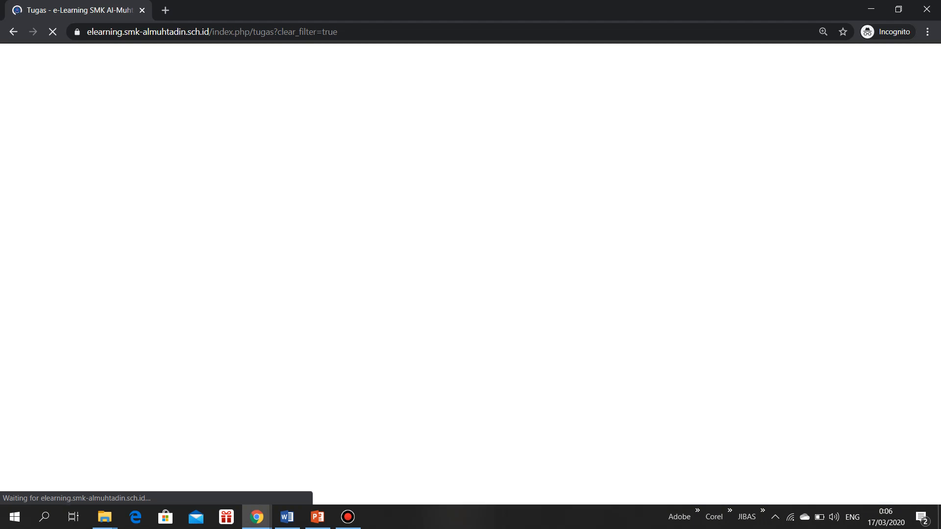
Start the Ulangan Tumbuhan assignment as the student and confirm starting it
key("ctrl+l")
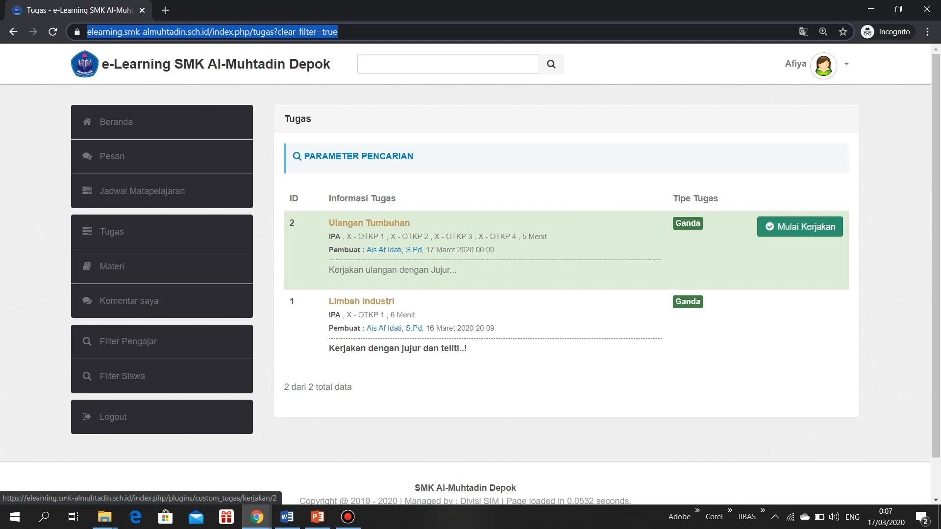
left_click(799, 227)
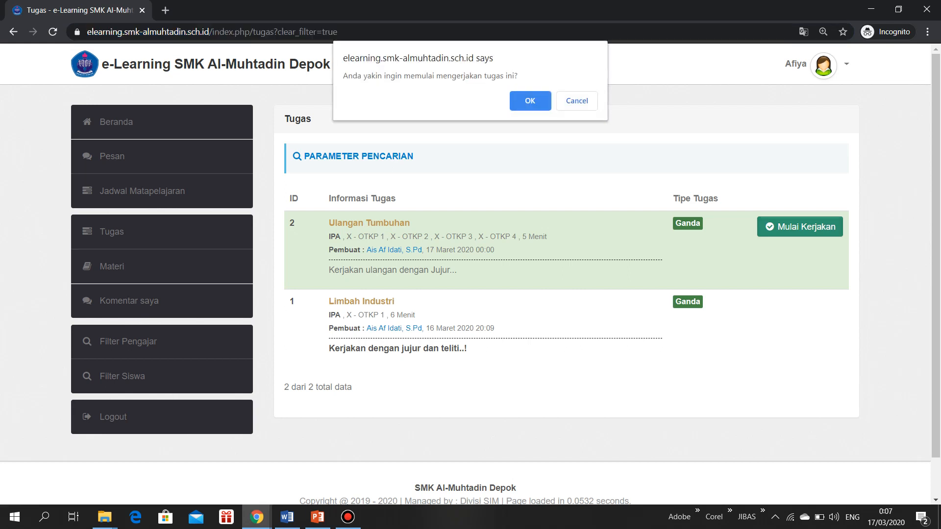
left_click(531, 101)
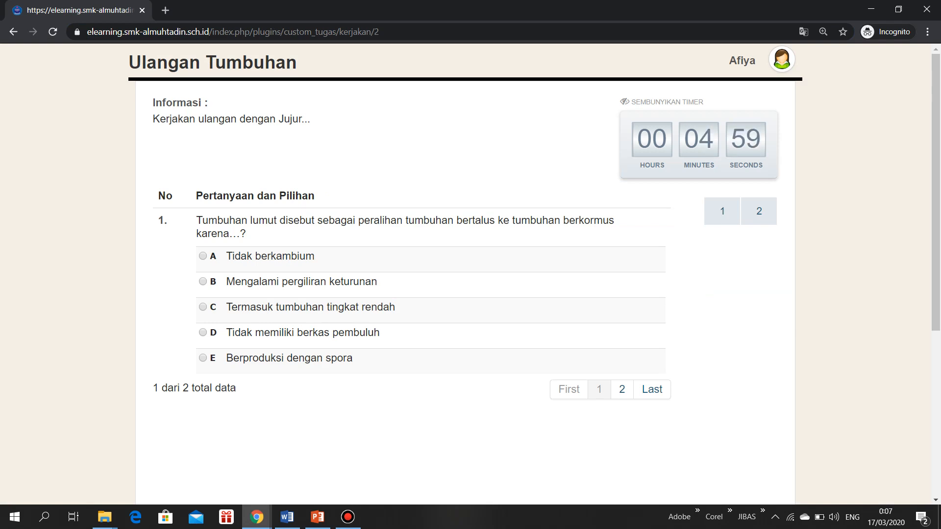
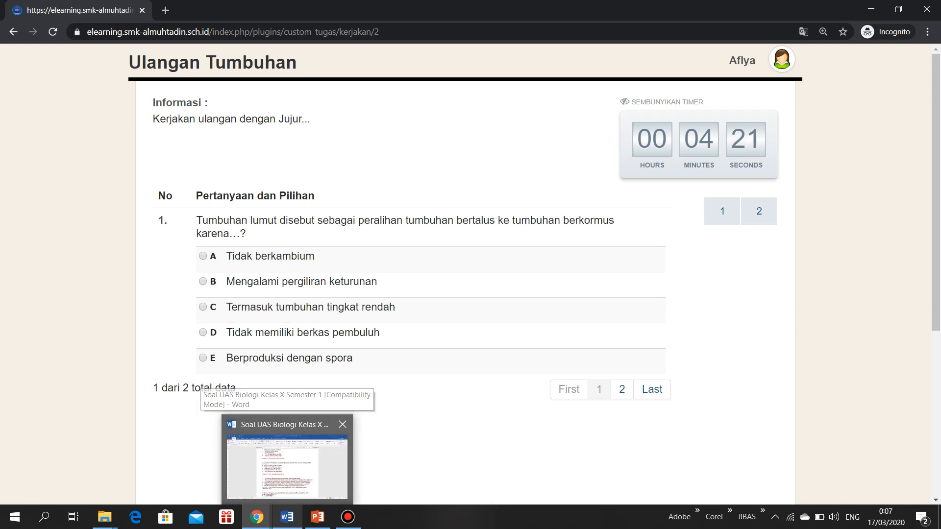
Compare the answer choices of question 1 in the student's test with the source questions in the Word document
left_click(287, 456)
scroll(473, 299, "up", 2)
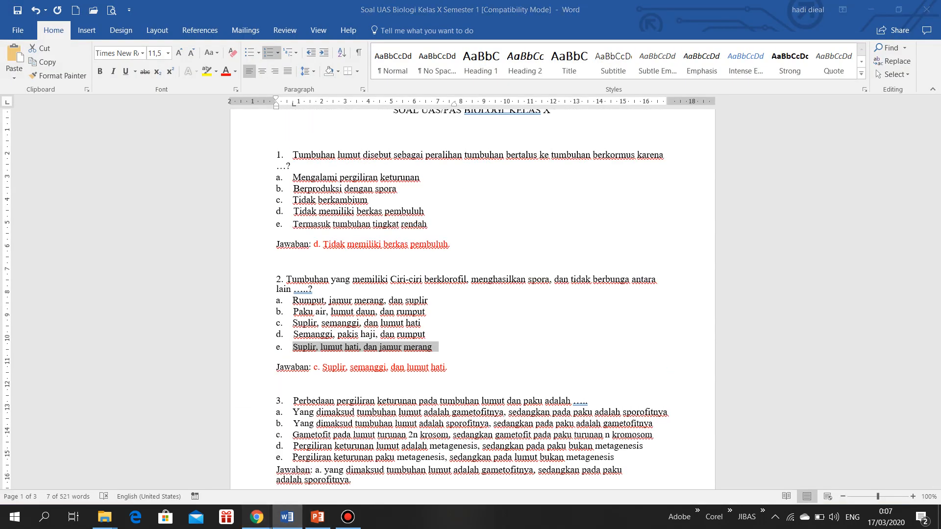
left_click(257, 517)
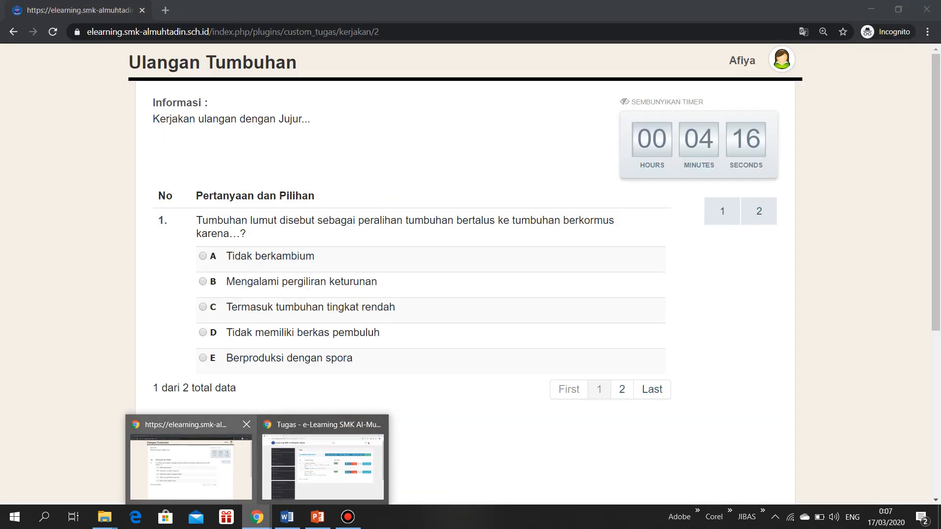
left_click(191, 465)
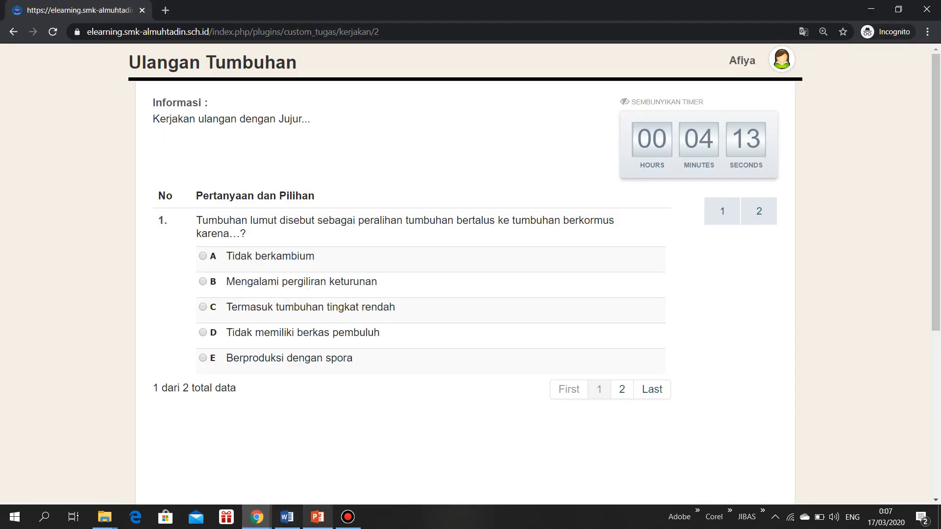
left_click(257, 517)
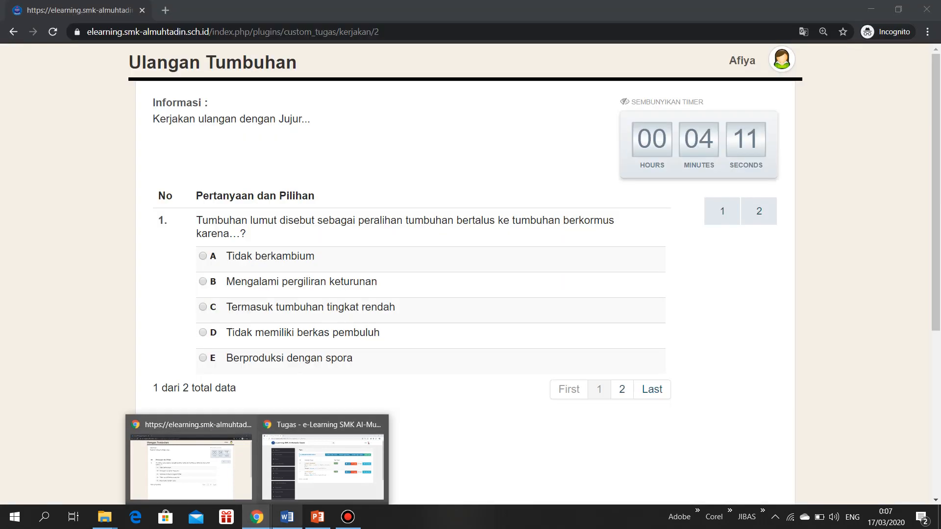
left_click(287, 517)
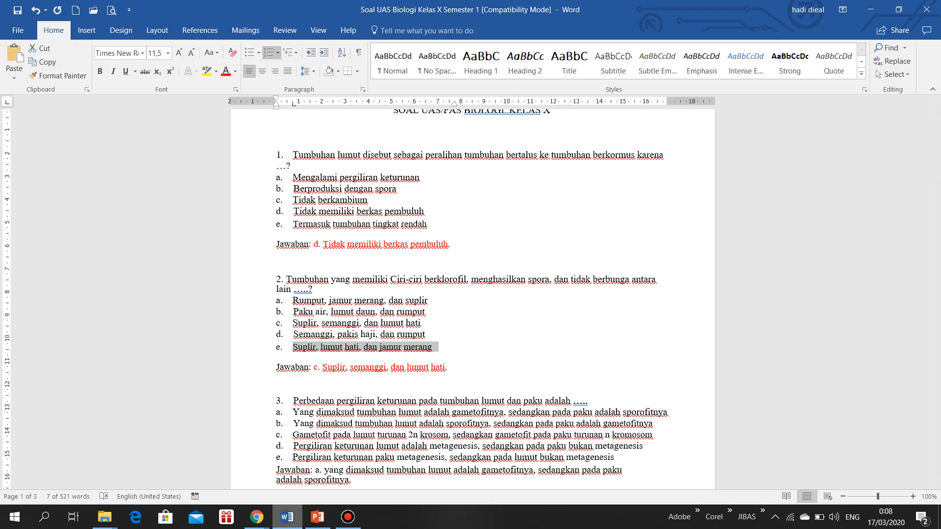
left_click(257, 517)
left_click(181, 456)
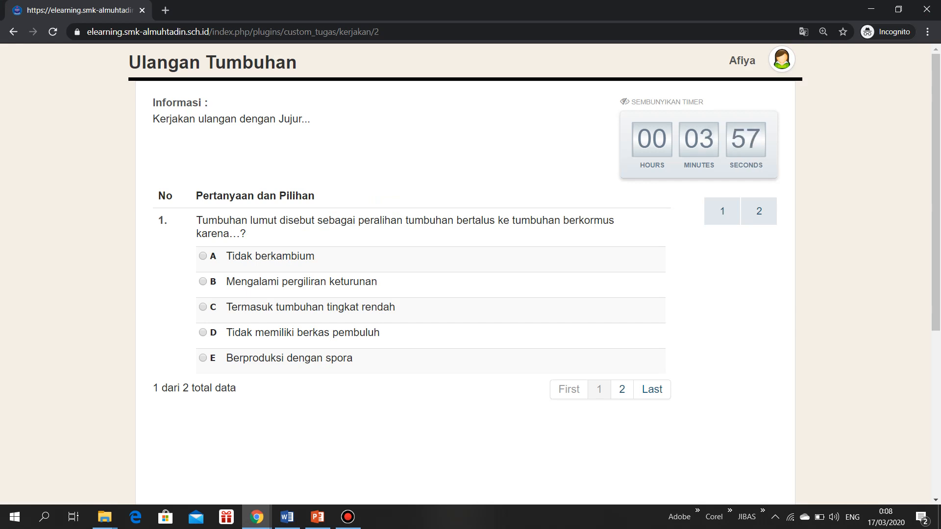
Answer question 1 with D, Tidak memiliki berkas pembuluh, and try marking it Masih ragu-ragu, leaving the mark cleared
left_click(202, 333)
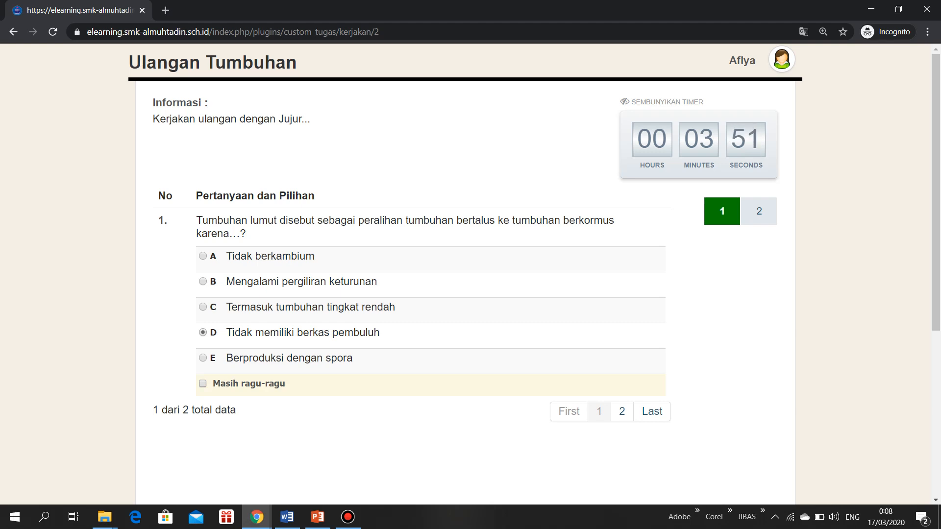
left_click(202, 384)
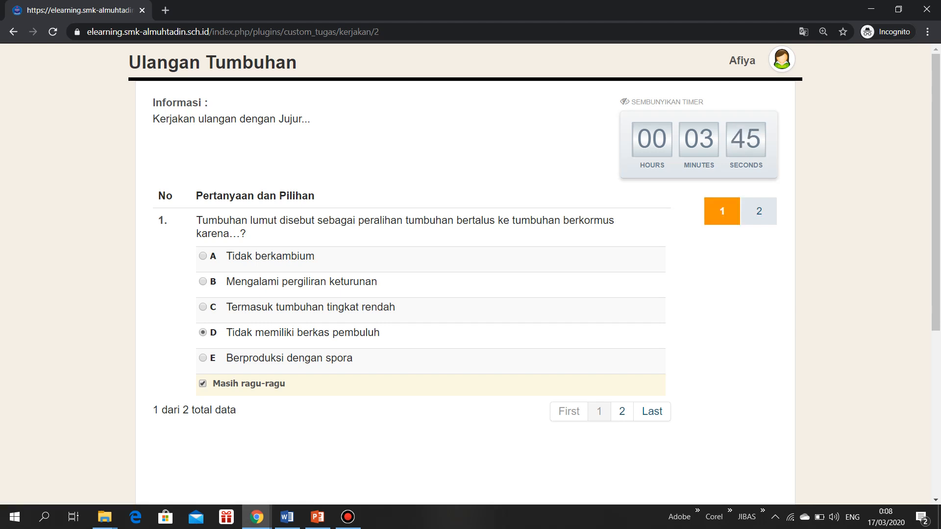
left_click(202, 383)
left_click(202, 384)
left_click(203, 383)
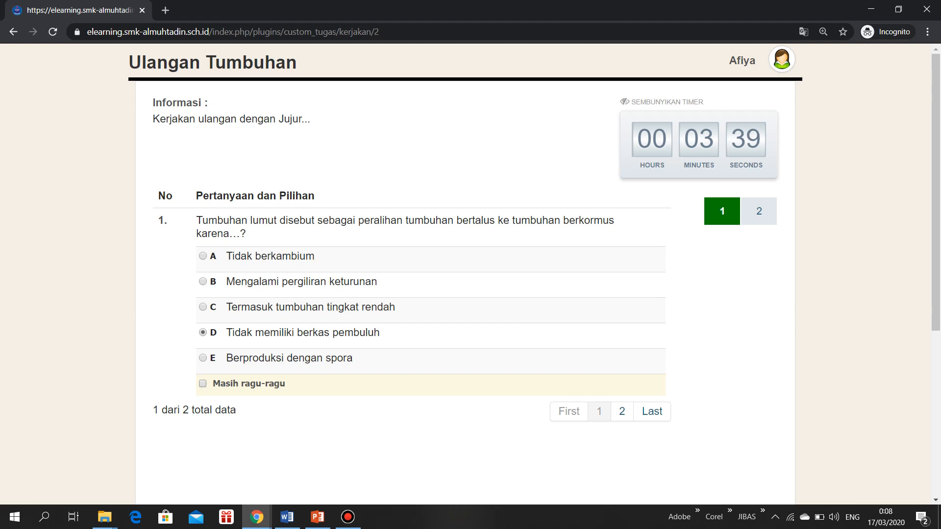
Check question 2 of the test against the Word document's answer key and answer it with C, Suplir, semanggi, dan lumut hati
left_click(622, 411)
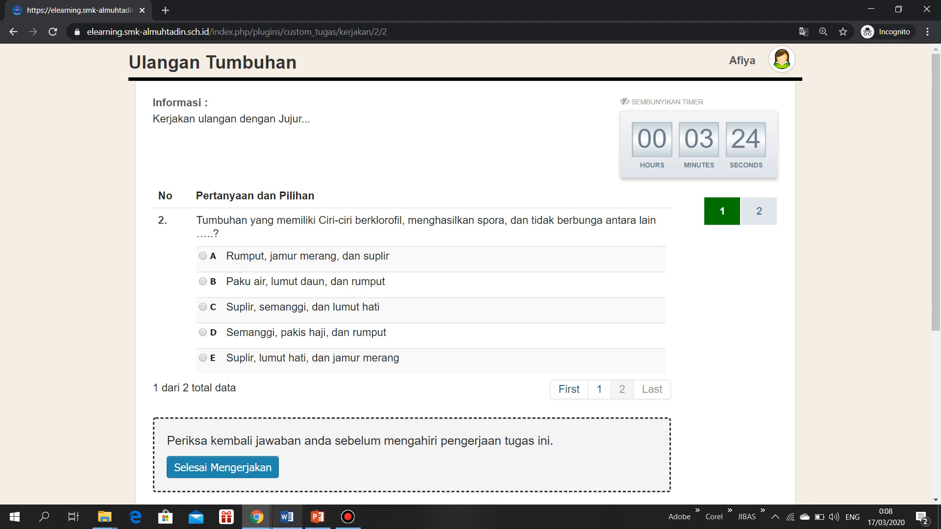
left_click(287, 517)
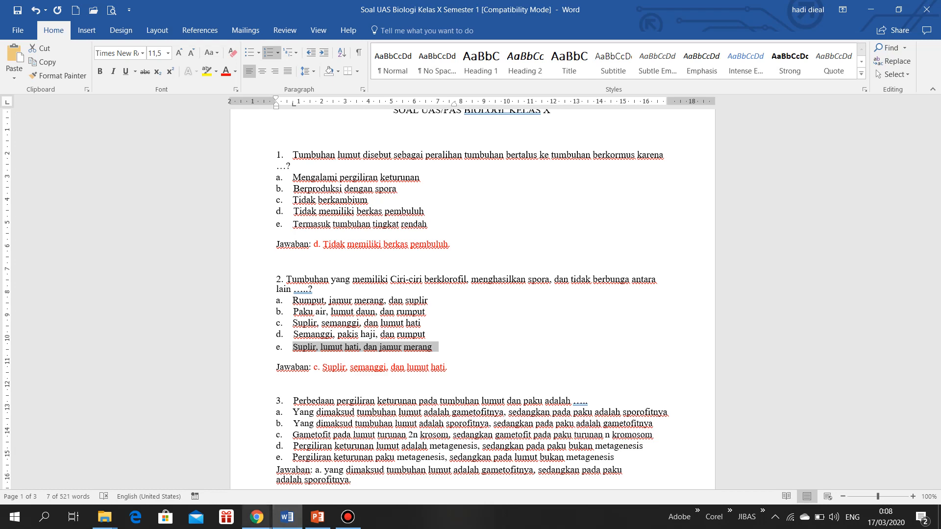
mouse_move(256, 516)
left_click(196, 466)
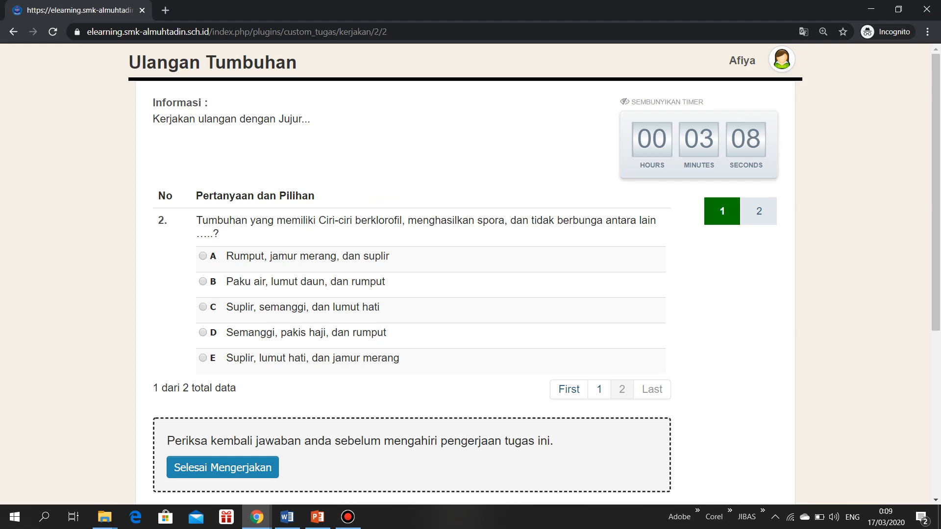
left_click(203, 307)
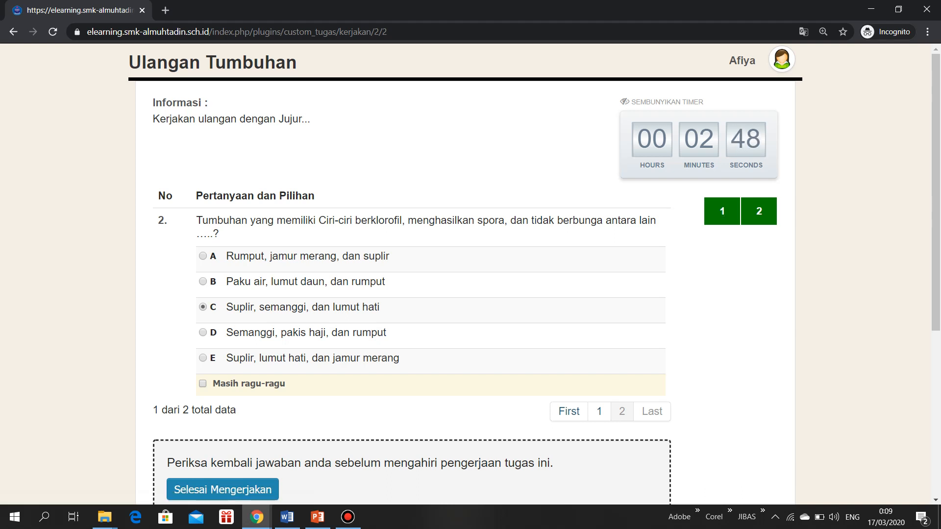
Request to finish the test and postpone it with Nanti dulu at the confirmation
scroll(471, 274, "down", 2)
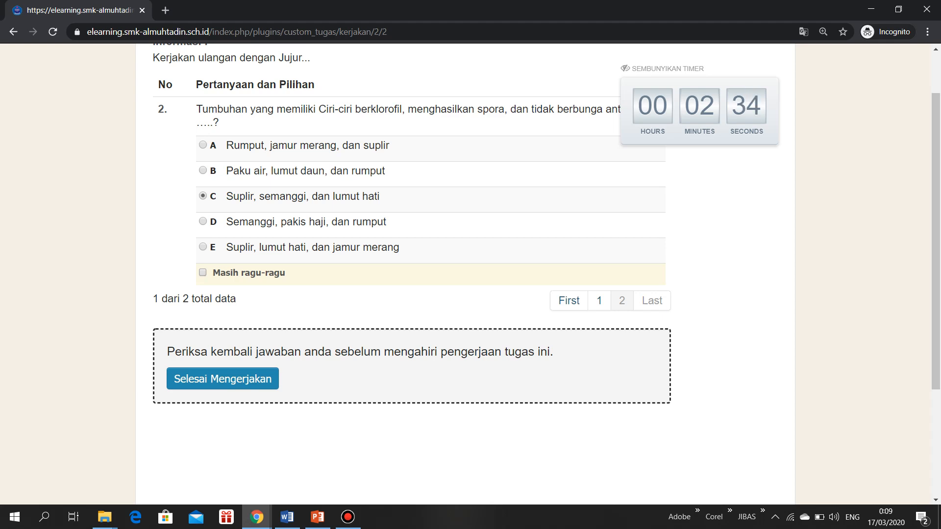
left_click(223, 378)
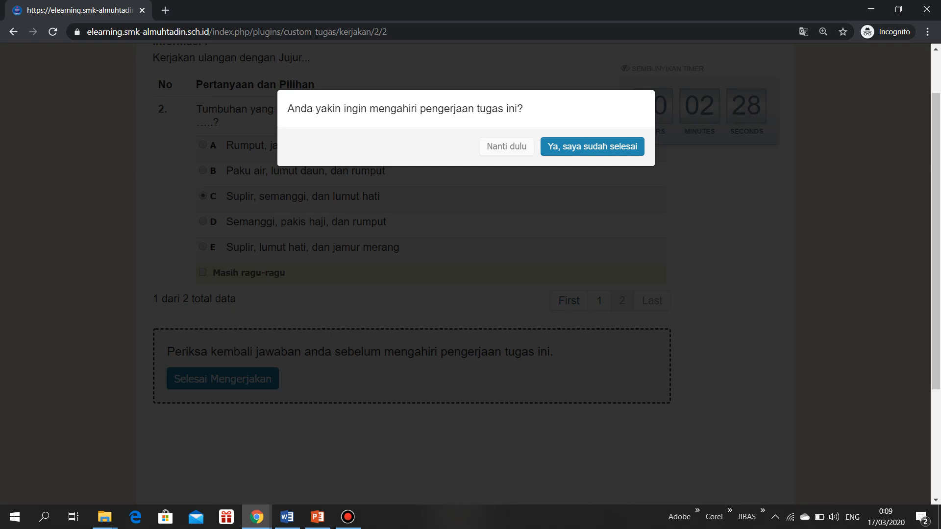
left_click(506, 146)
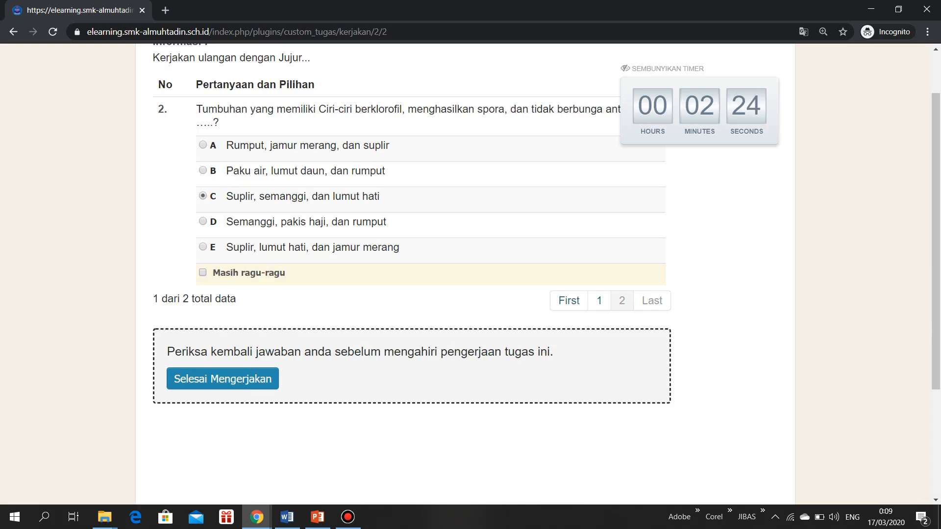
Return to question 1 and change its answer to E, Berproduksi dengan spora
left_click(599, 301)
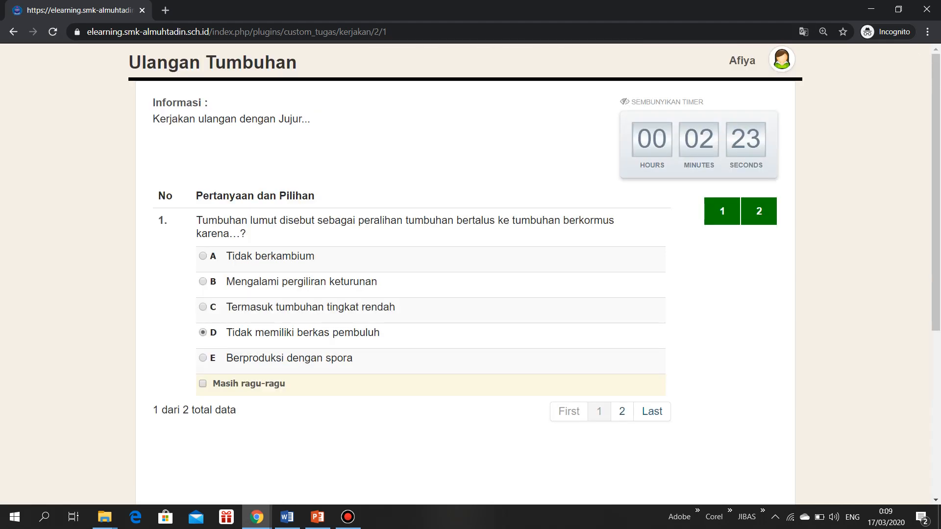
left_click(203, 307)
left_click(203, 333)
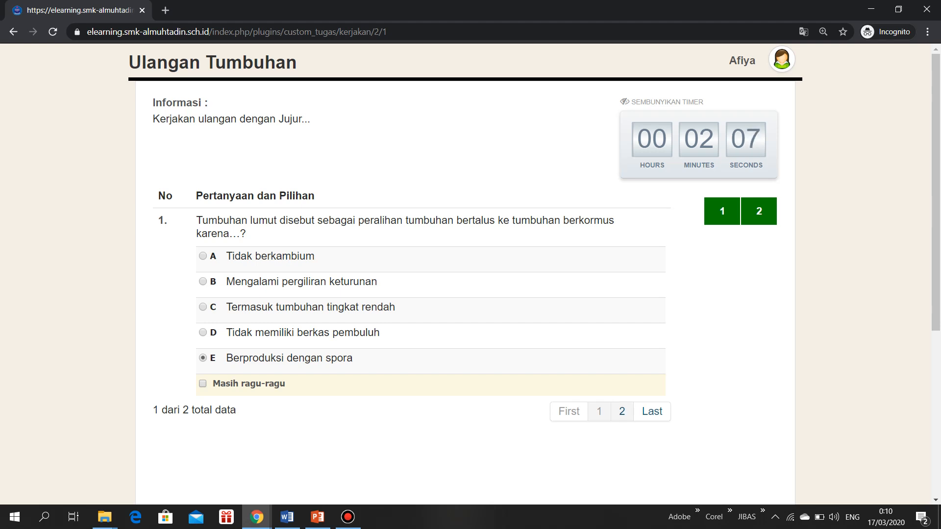
Go back to question 2, finish the Ulangan Tumbuhan test and confirm with Ya, saya sudah selesai
left_click(622, 411)
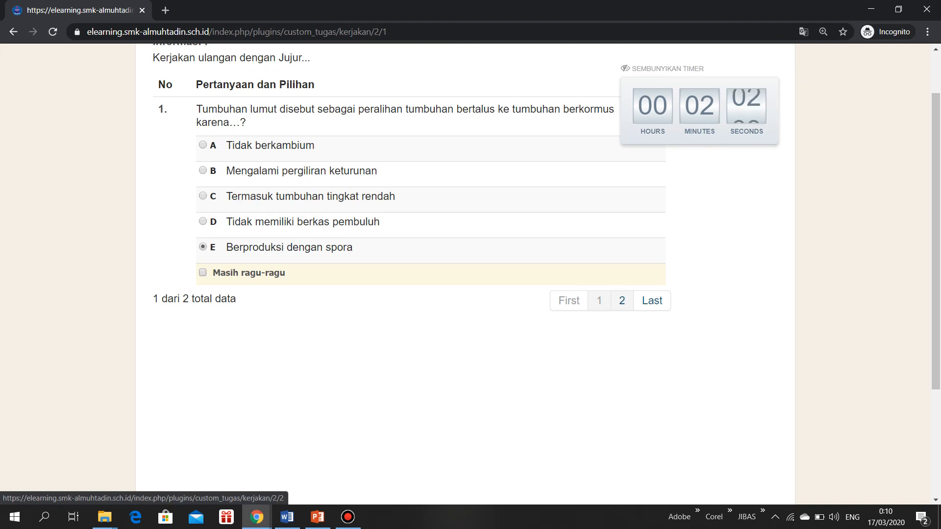
left_click(622, 304)
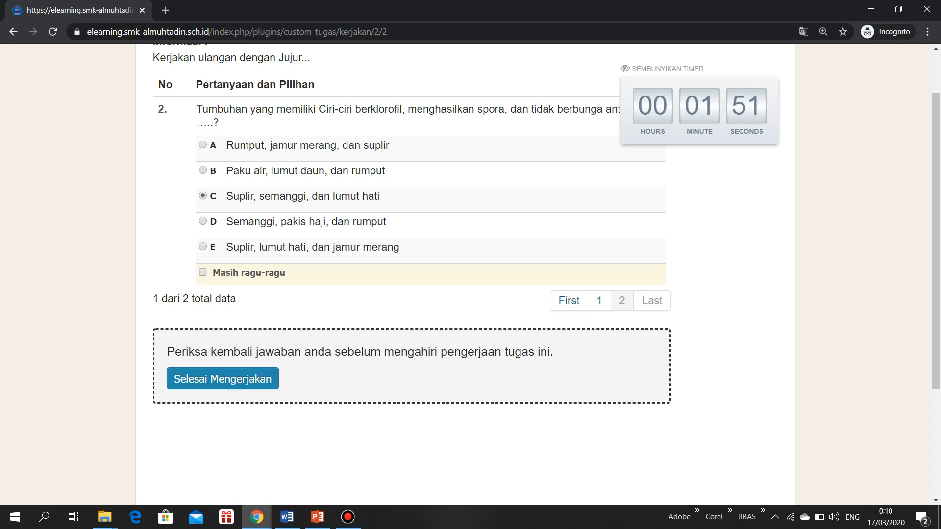
left_click(223, 379)
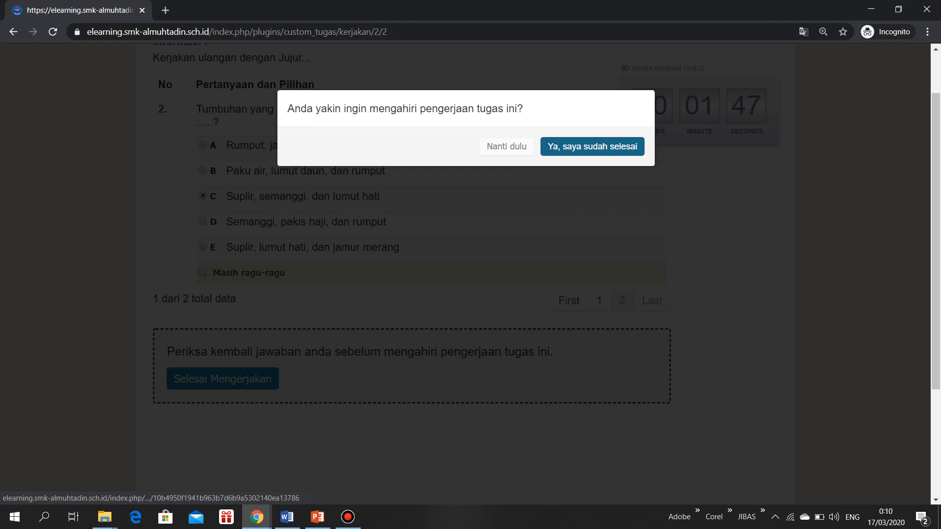
left_click(592, 146)
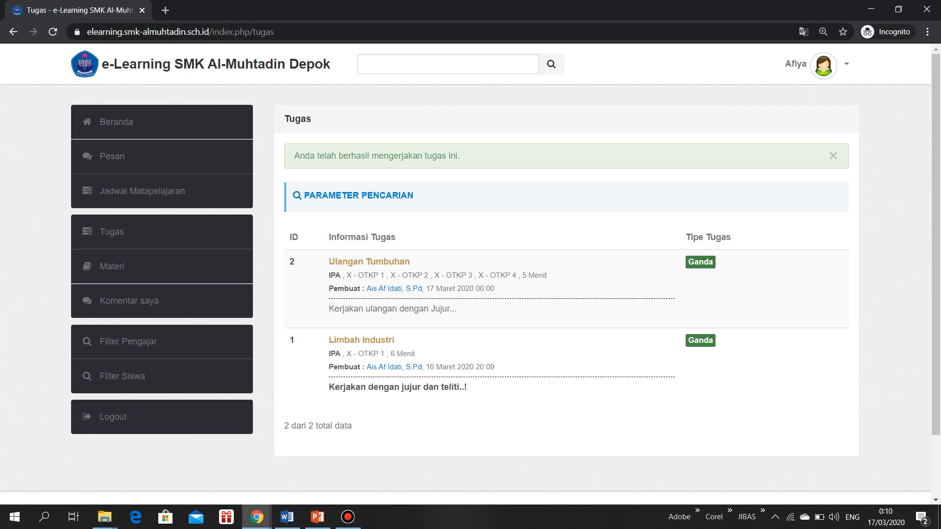
Switch to the teacher's window, reload the Tugas list and view the scores for Ulangan Tumbuhan
mouse_move(256, 517)
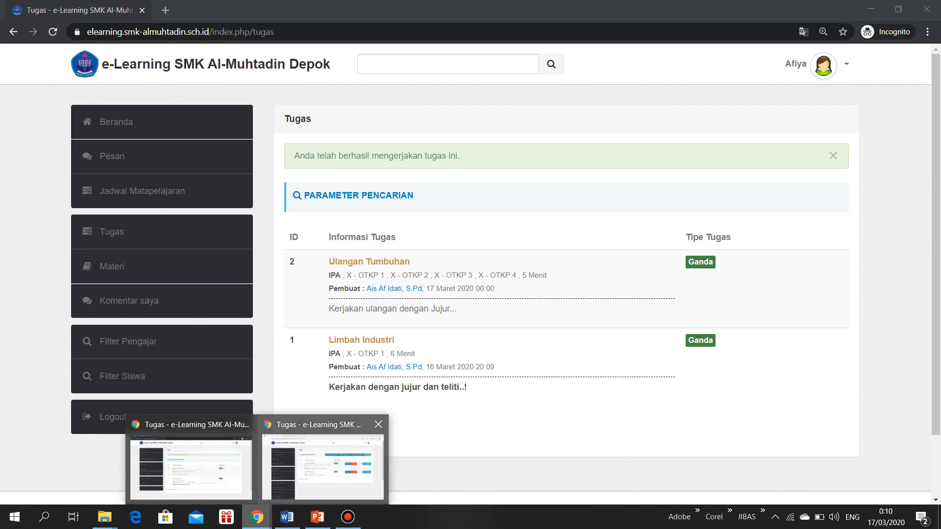
left_click(323, 468)
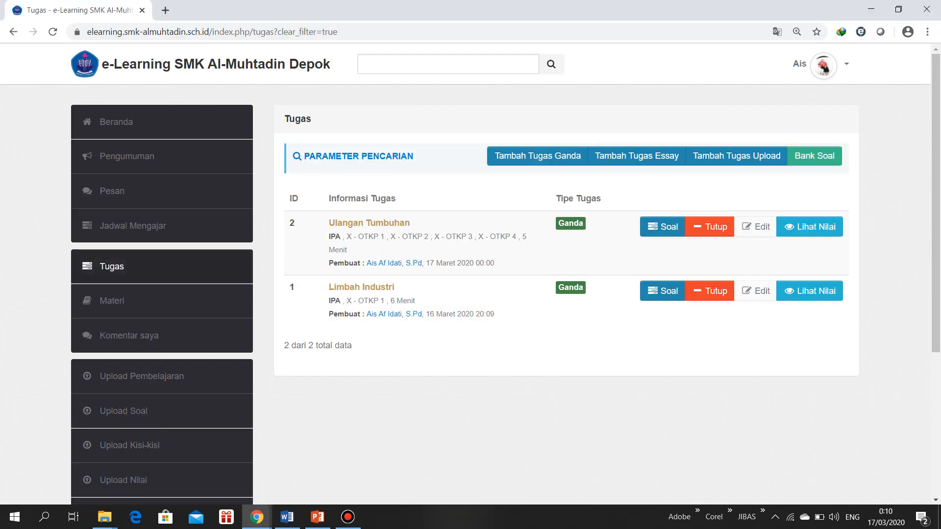
left_click(112, 266)
left_click(810, 227)
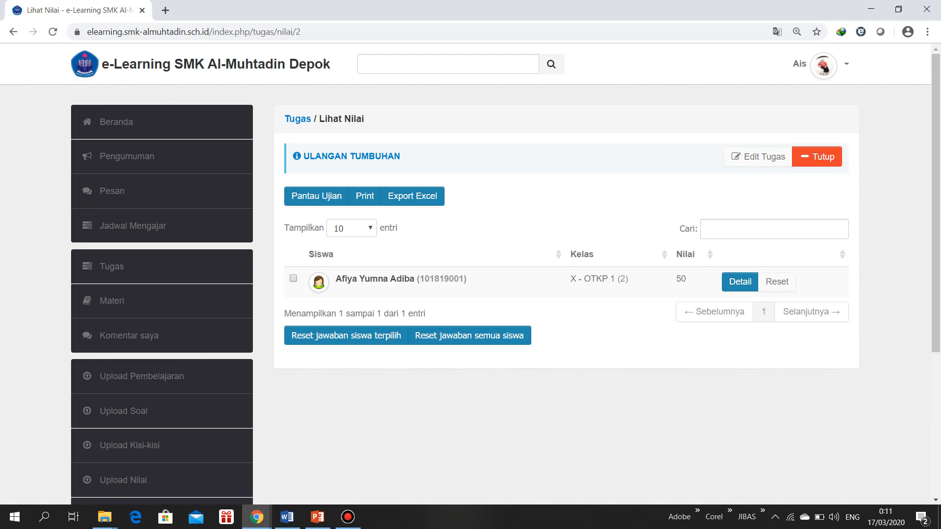
Check the student's score and examine the answer details, comparing the student's answers with the key for both questions
double_click(681, 279)
left_click(681, 280)
left_click(740, 282)
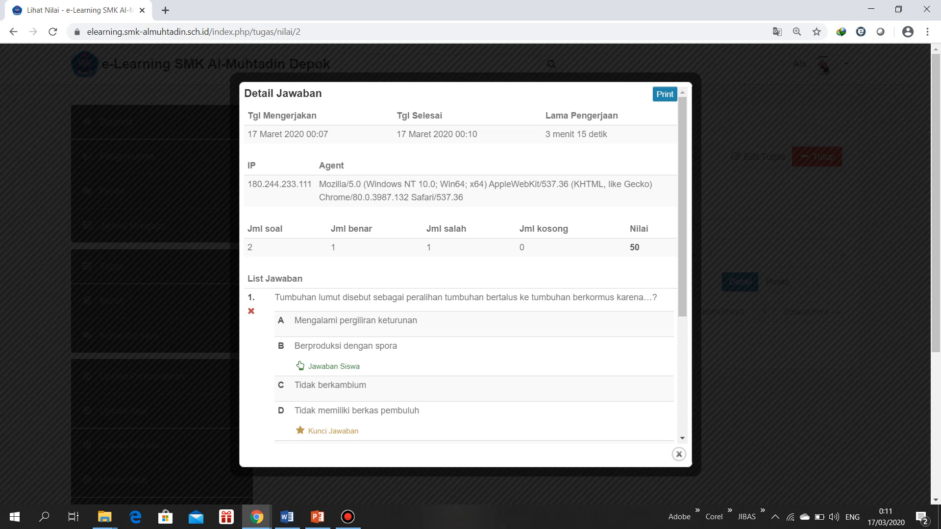
scroll(461, 265, "down", 3)
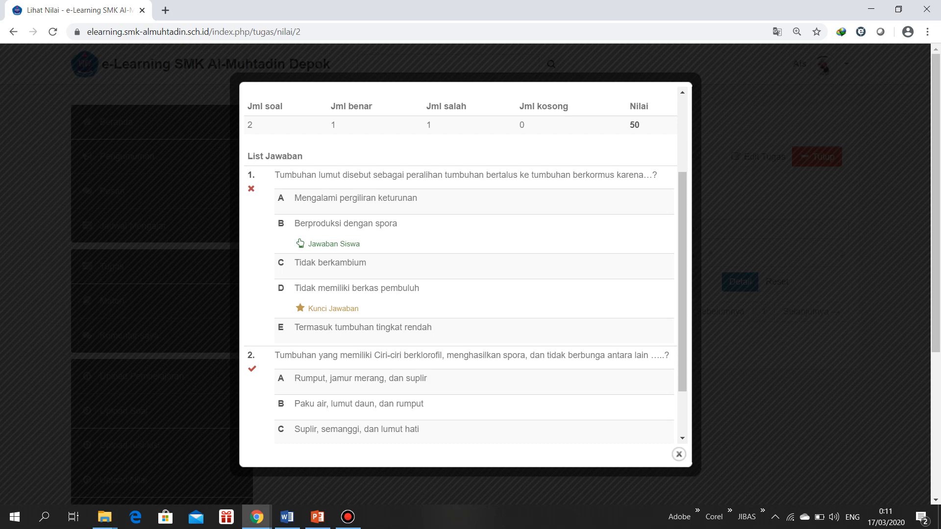
scroll(463, 274, "down", 2)
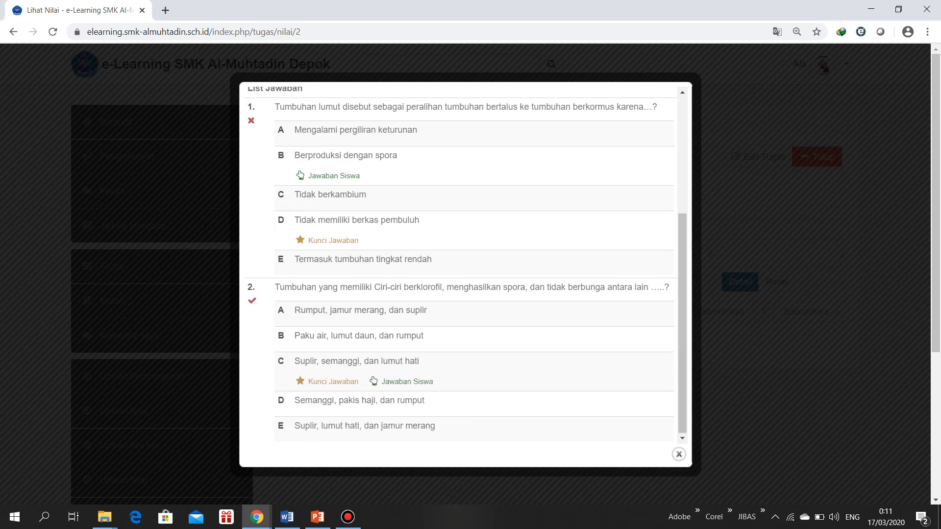
scroll(464, 274, "up", 4)
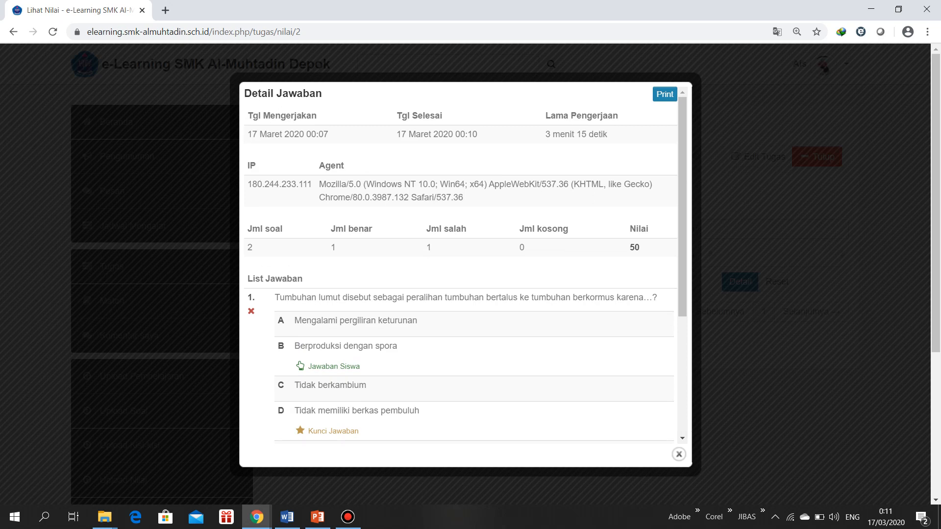
double_click(522, 247)
Review the printable version of the student's answer details, and close it together with the detail window
left_click(665, 94)
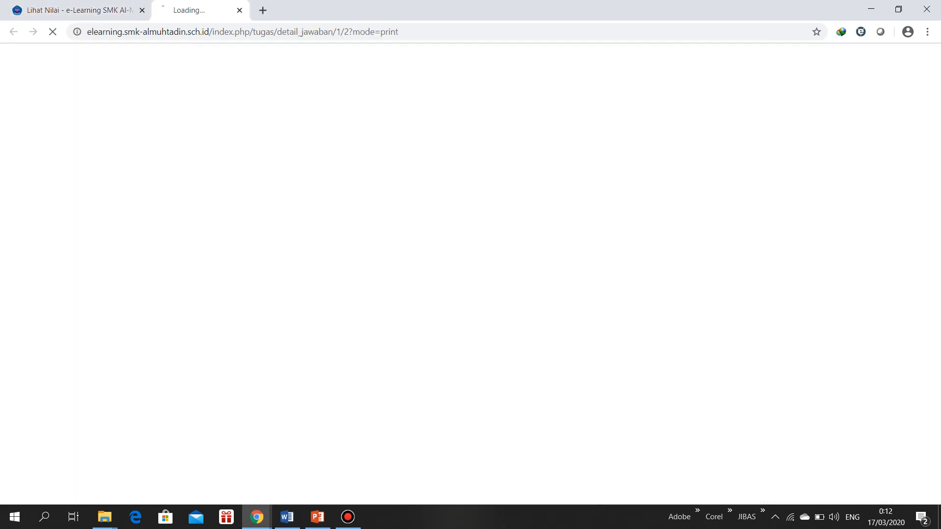
scroll(505, 273, "down", 5)
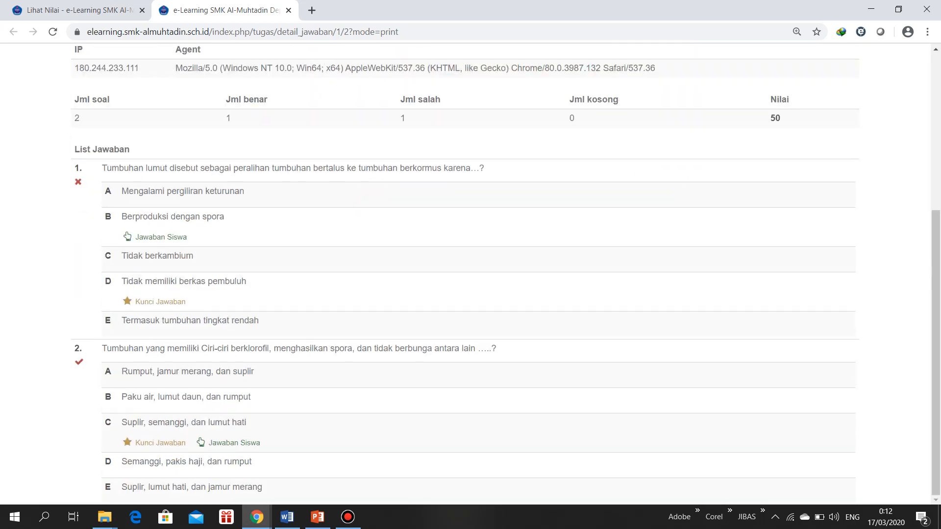
scroll(506, 273, "up", 5)
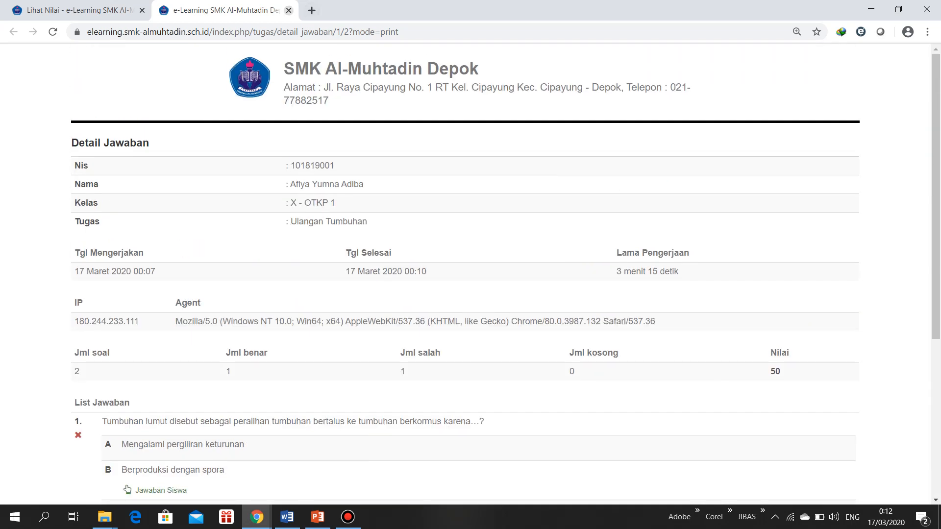
left_click(289, 10)
left_click(678, 455)
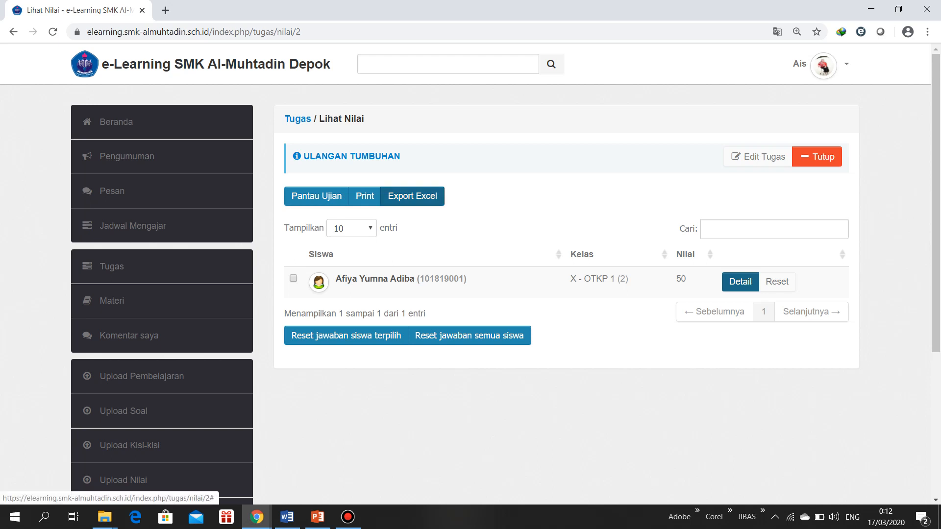
Generate the printable Ulangan Tumbuhan score list for class X - OTKP 1, leaving Tampilkan jawaban off
left_click(365, 196)
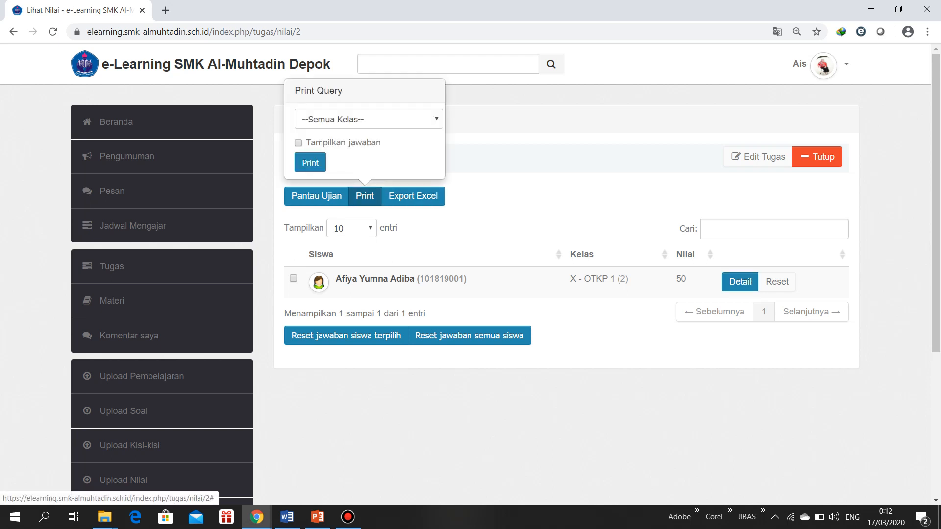
left_click(368, 119)
left_click(324, 142)
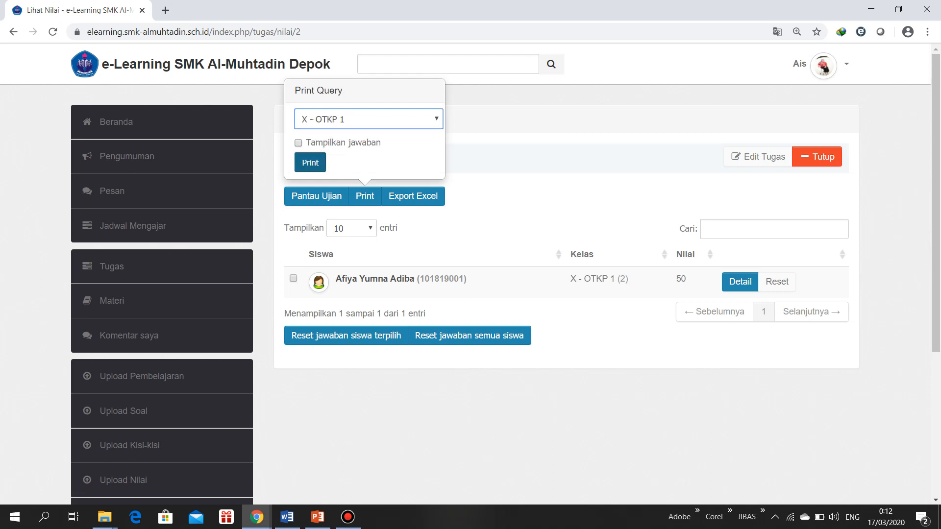
left_click(310, 162)
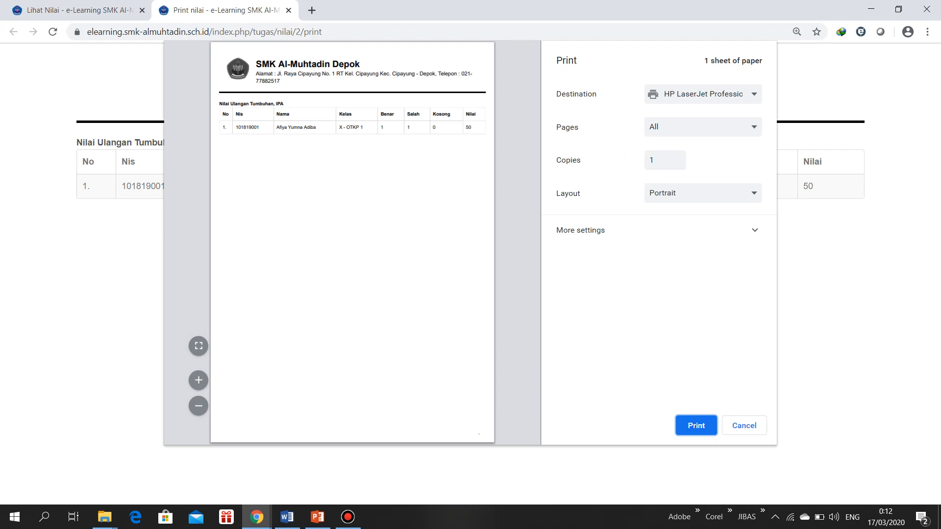
Close the print preview and printable page without printing, and export the scores of class X - OTKP 1 to Excel without Tampilkan jawaban
left_click(747, 420)
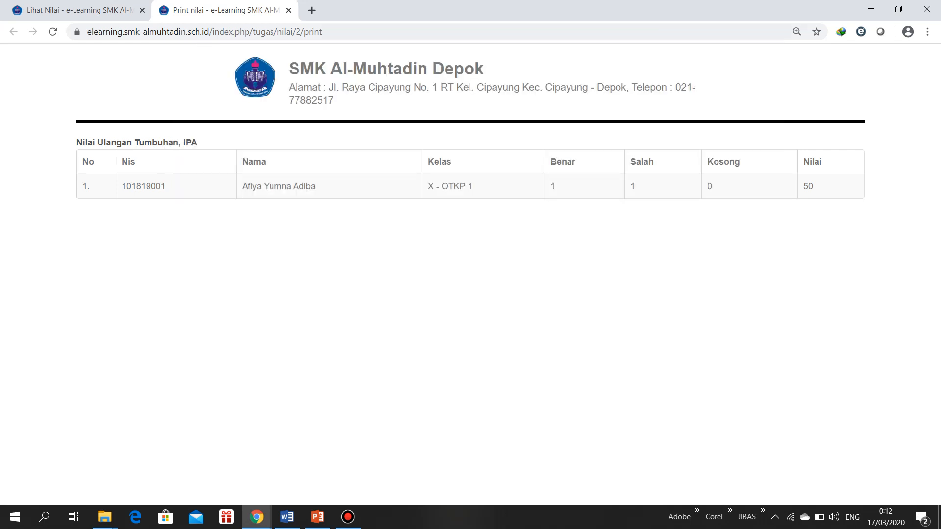
left_click(288, 10)
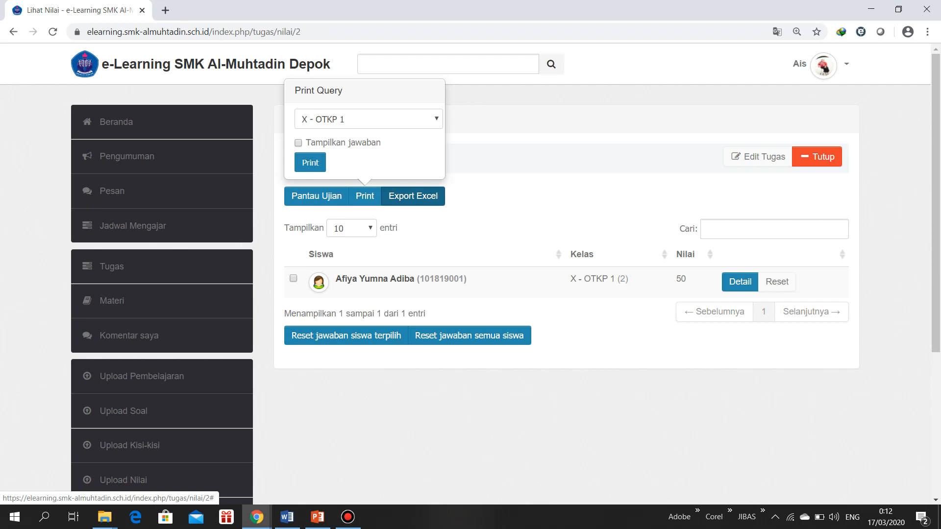
left_click(413, 196)
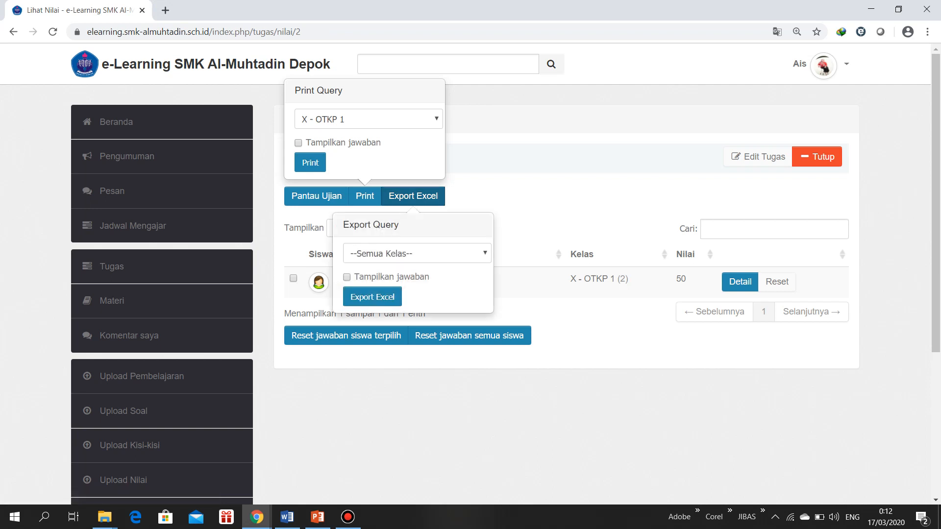
left_click(417, 253)
left_click(371, 279)
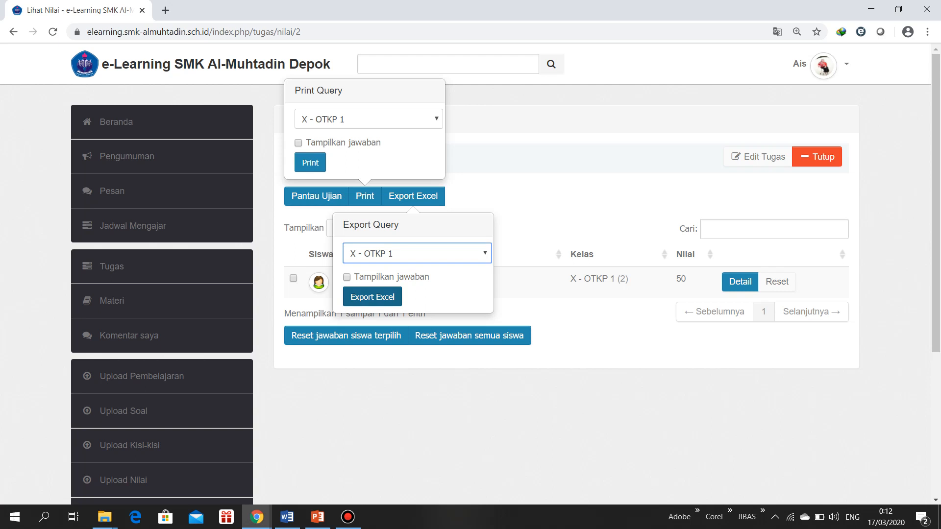
left_click(373, 296)
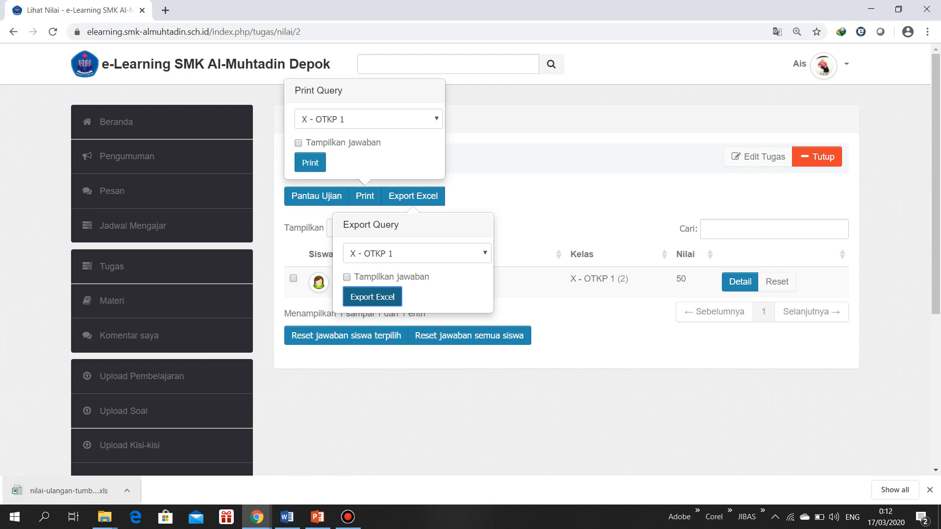
Open the downloaded nilai-ulangan-tumbuhan file in Excel and enable editing in a maximized window
left_click(69, 490)
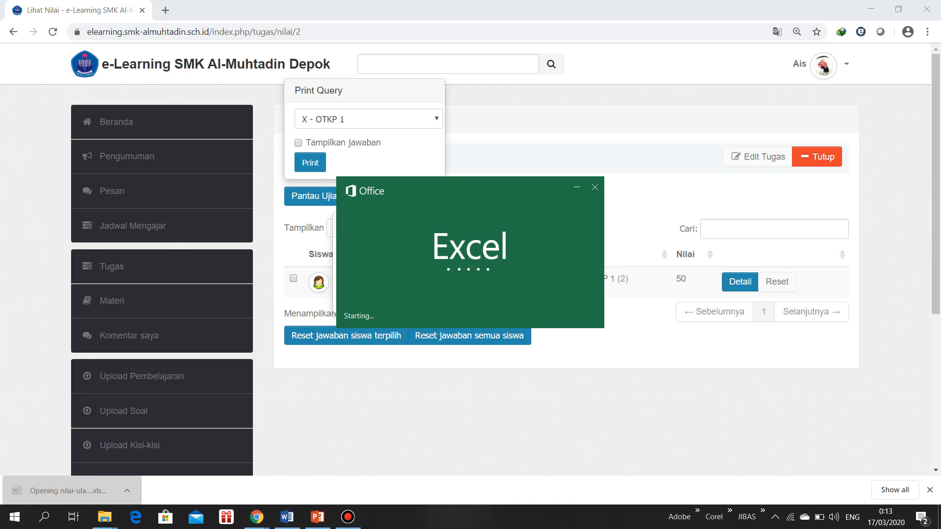
key("Return")
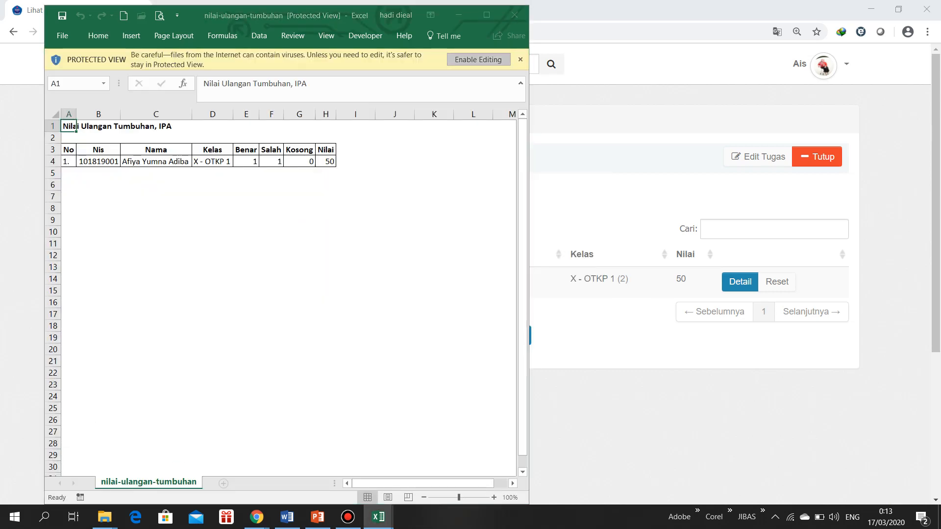
left_click(478, 60)
left_click(492, 42)
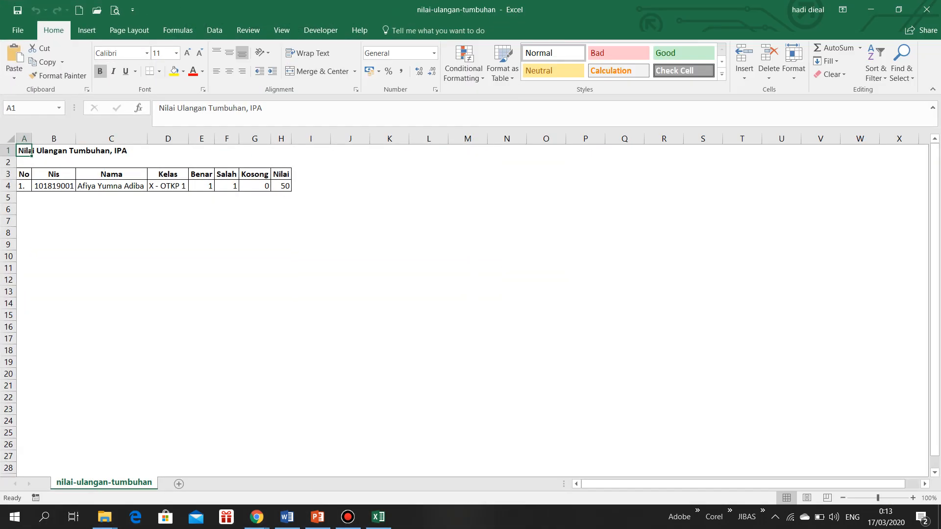
Review the exported score table's class, Benar, Salah, Kosong and Nilai columns, and close the workbook
left_click(167, 209)
left_click(202, 186)
left_click(255, 197)
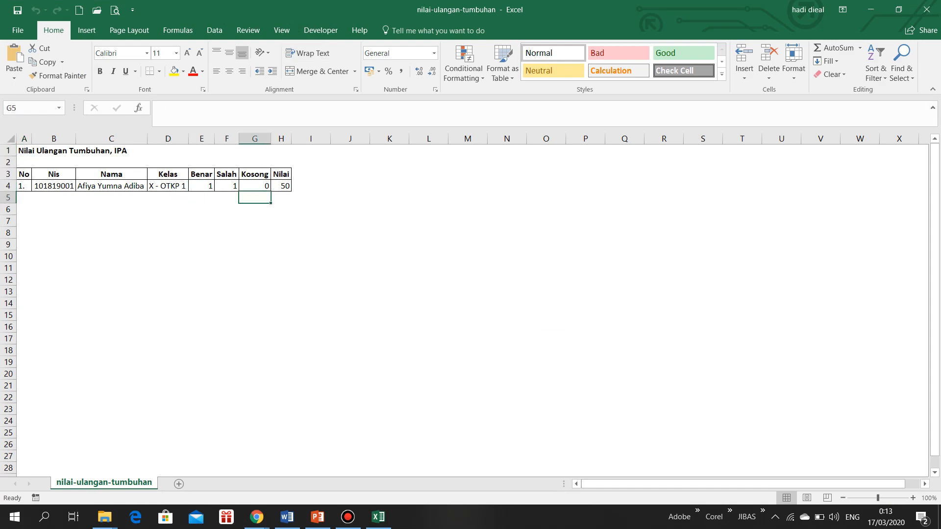
left_click(280, 185)
left_click(112, 221)
left_click(281, 209)
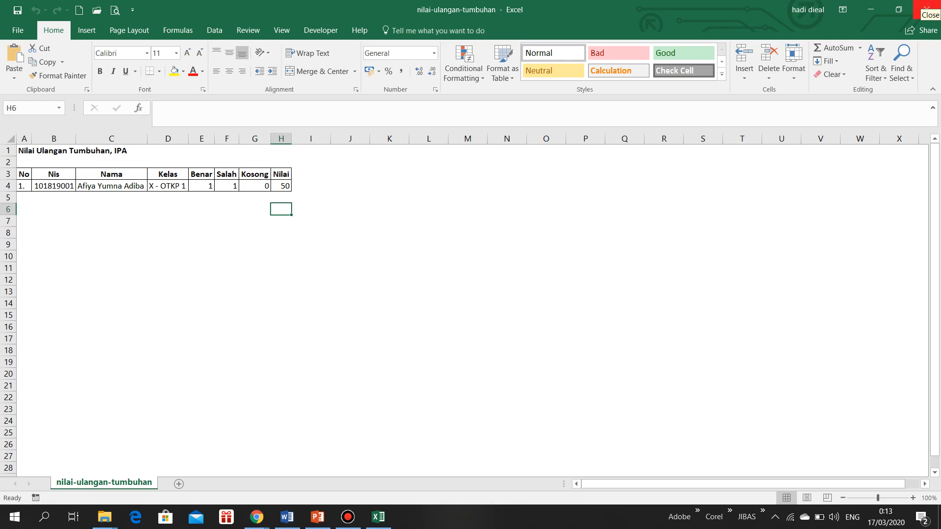
left_click(927, 9)
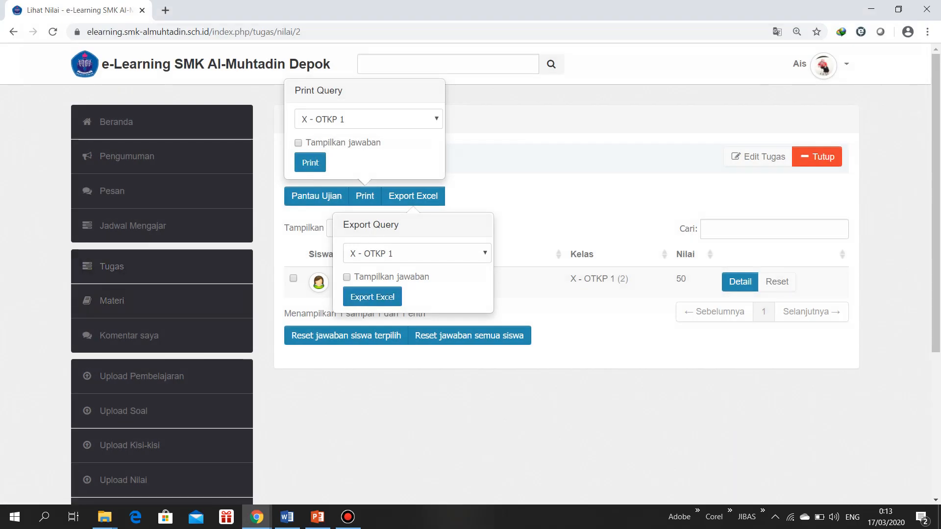
Close the Ulangan Tumbuhan test from the Tugas list, and view its question management with a blank new-question form
left_click(112, 266)
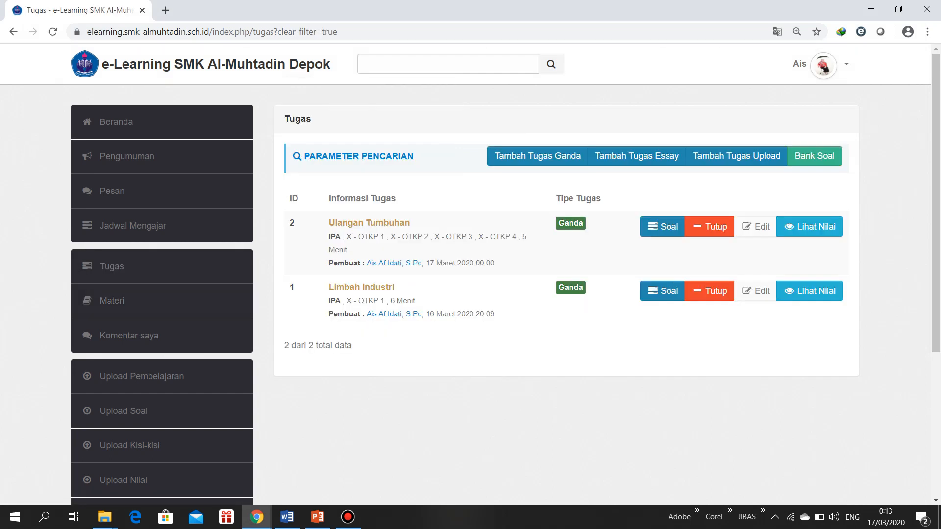
left_click(710, 227)
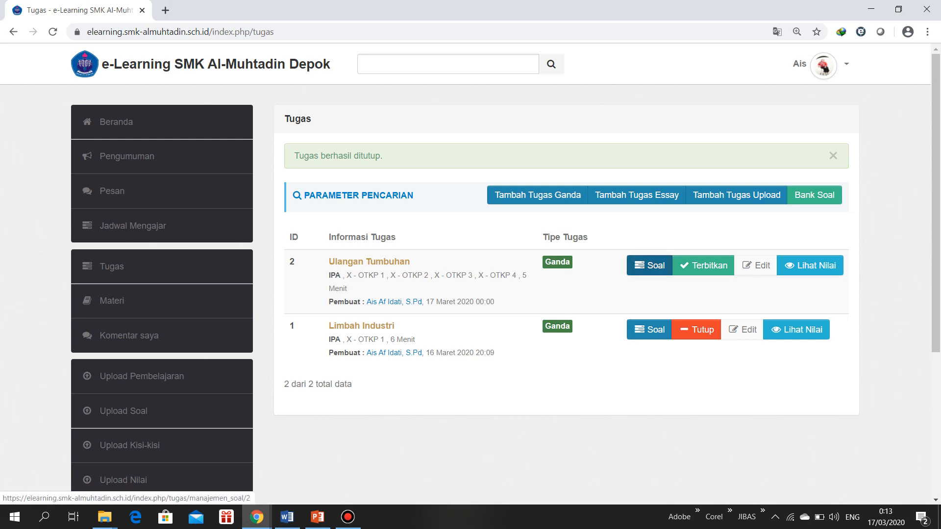
left_click(649, 265)
left_click(330, 195)
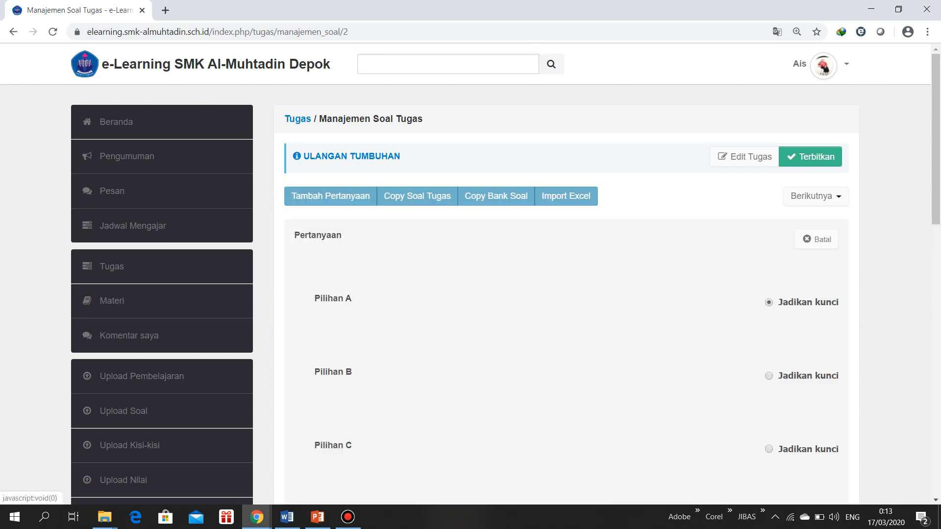
left_click(113, 266)
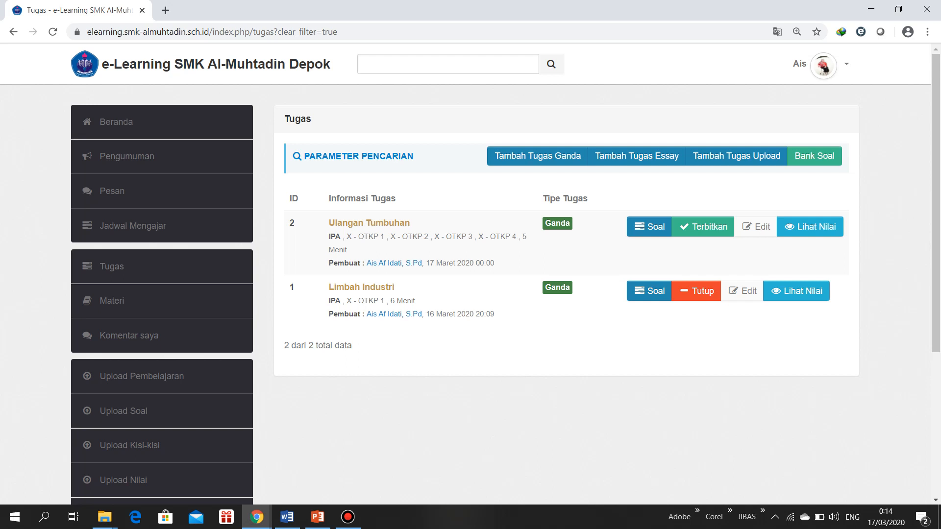
Review the question limit, duration and other settings of Ulangan Tumbuhan without changing them, and publish the test again from the Tugas list
left_click(756, 227)
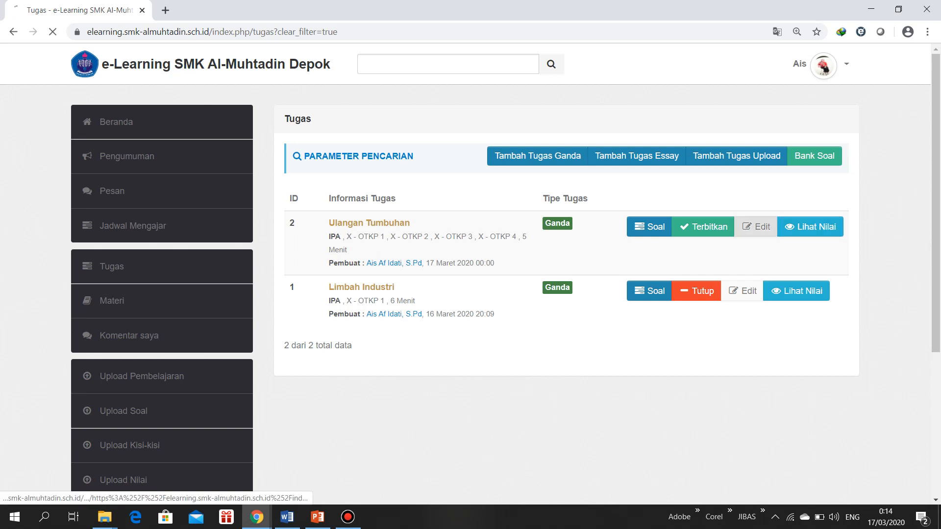
scroll(505, 274, "down", 6)
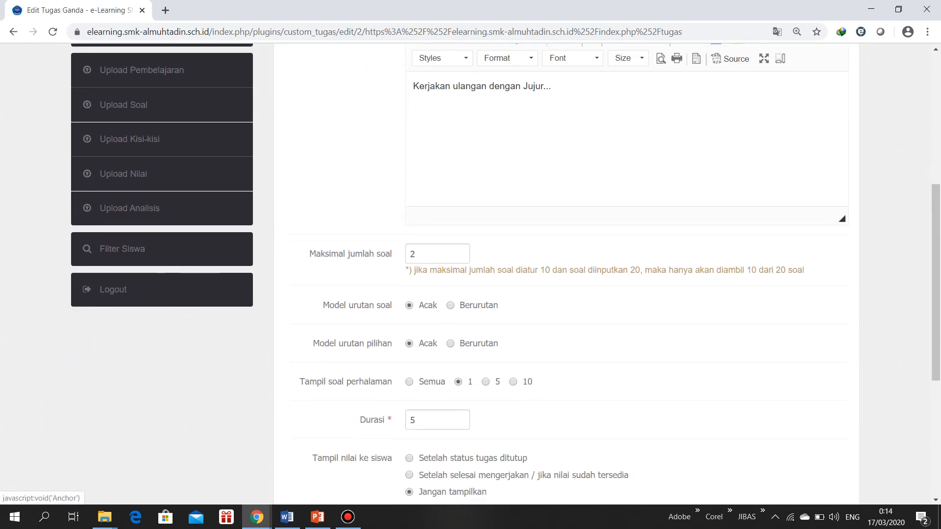
double_click(412, 253)
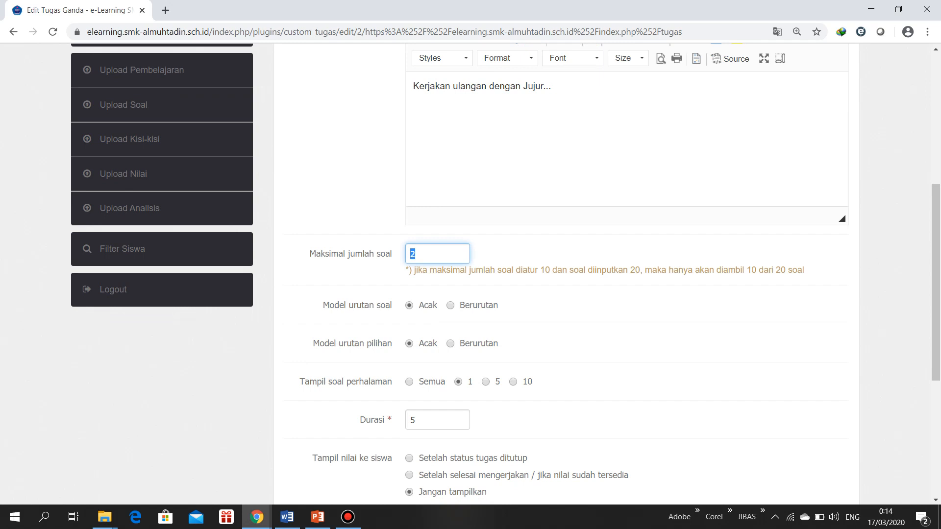
scroll(563, 275, "down", 2)
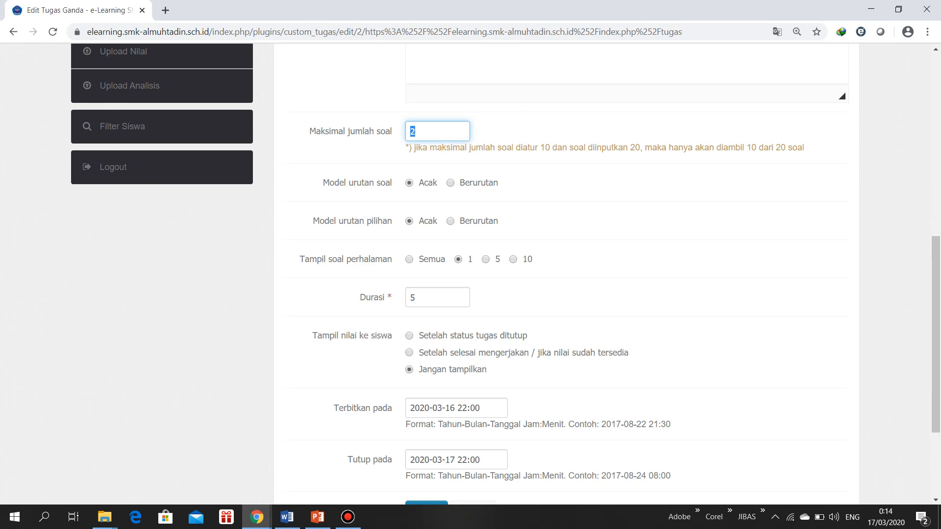
left_click(414, 297)
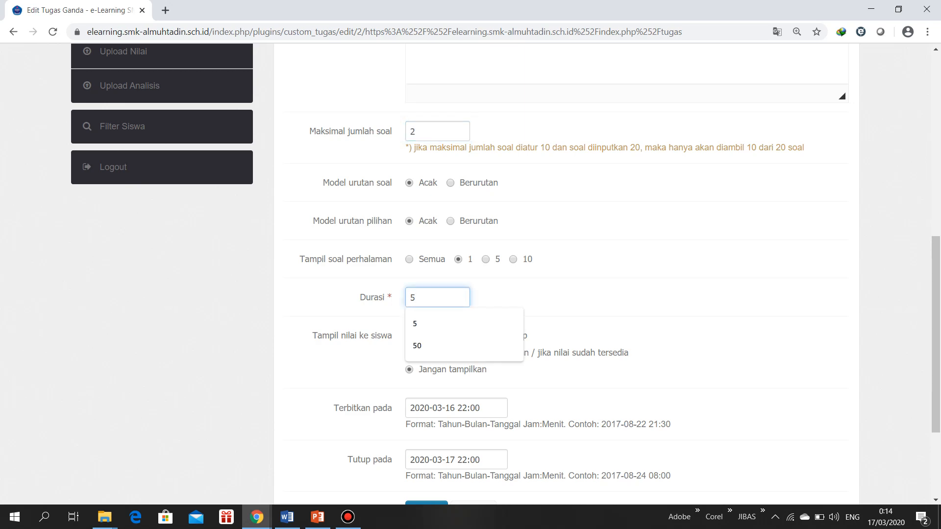
scroll(505, 274, "up", 9)
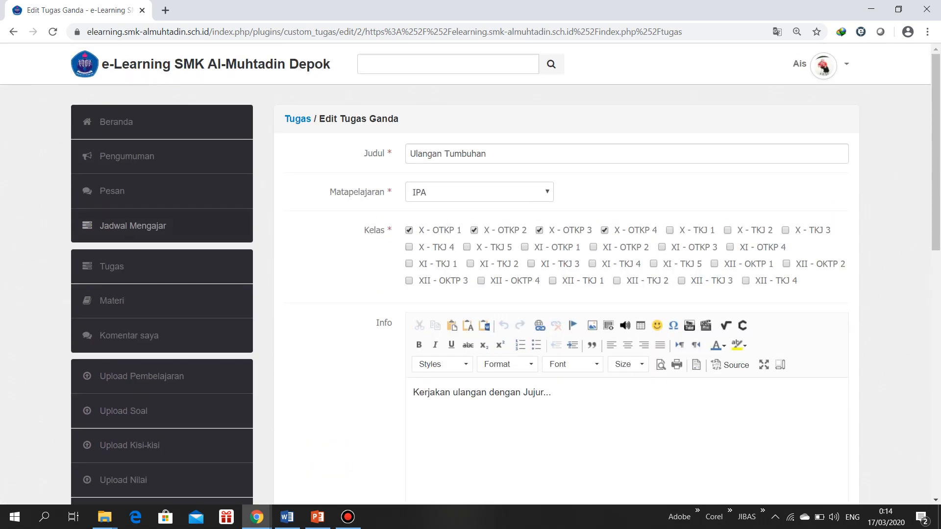
left_click(111, 266)
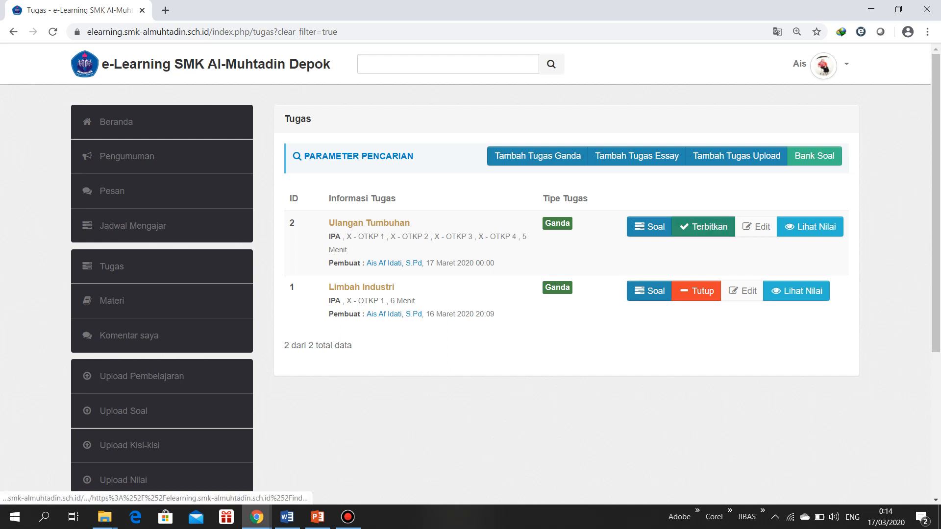
left_click(704, 227)
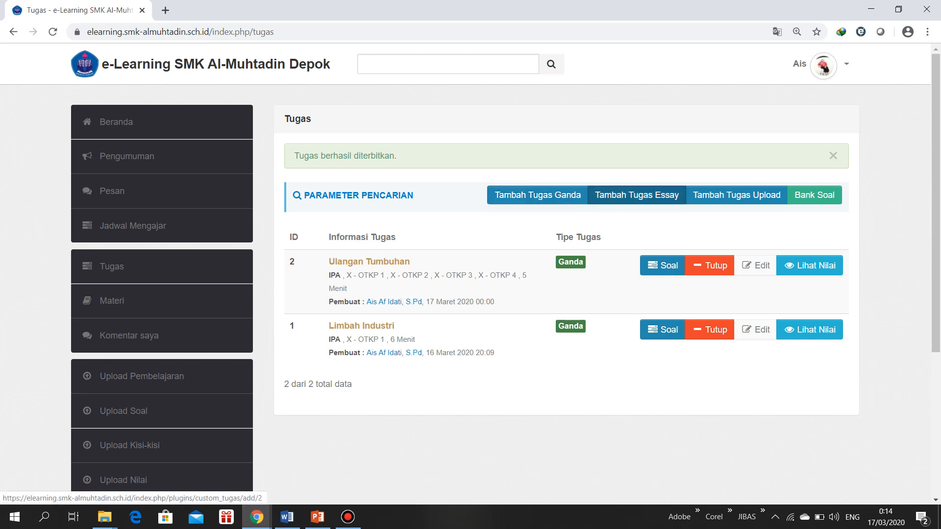
Examine the fields of the new essay task form, from title and subject to publish and close dates, and return without saving
left_click(637, 196)
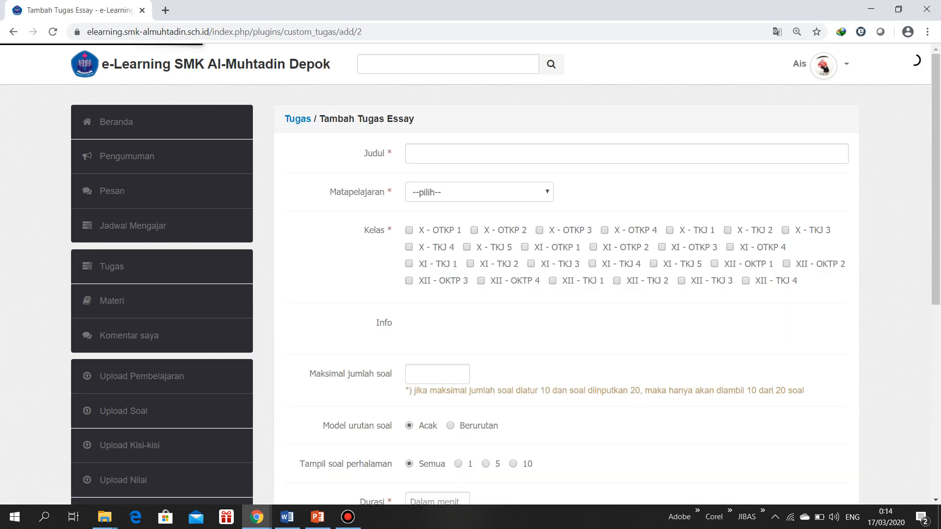
scroll(563, 294, "down", 10)
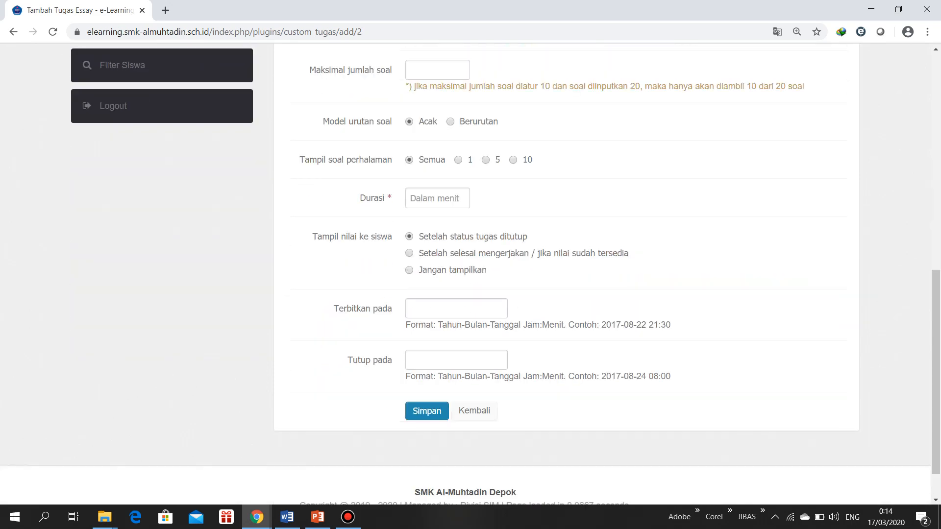
scroll(564, 274, "up", 10)
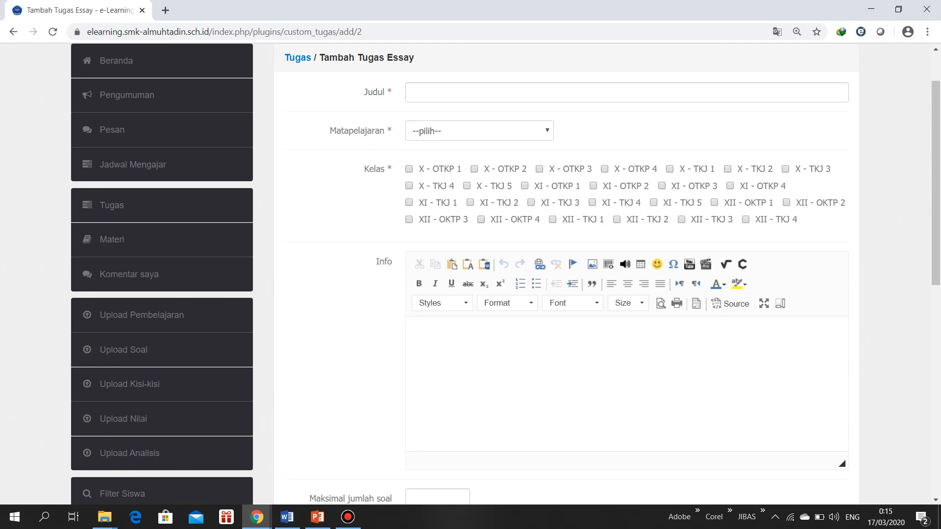
scroll(564, 294, "down", 4)
scroll(563, 294, "up", 4)
left_click(479, 131)
left_click(479, 131)
scroll(608, 274, "down", 3)
left_click(607, 211)
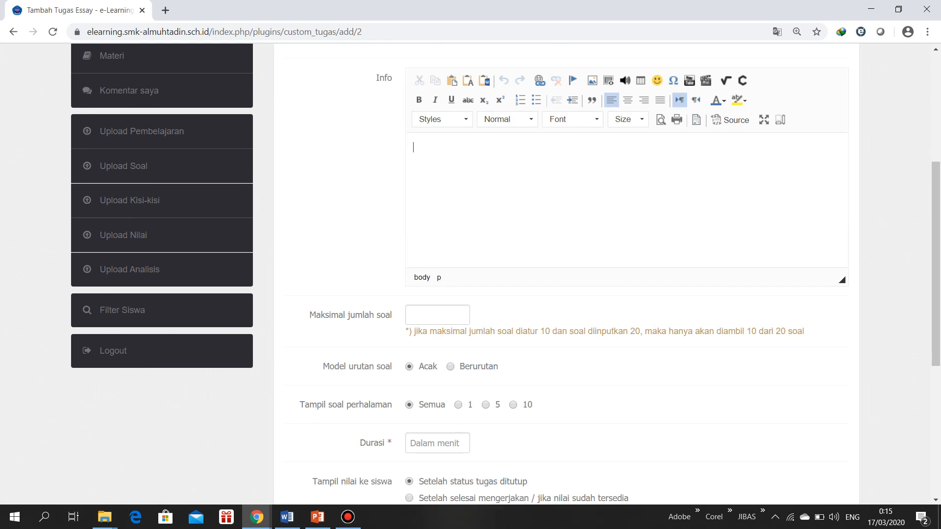
scroll(564, 275, "down", 5)
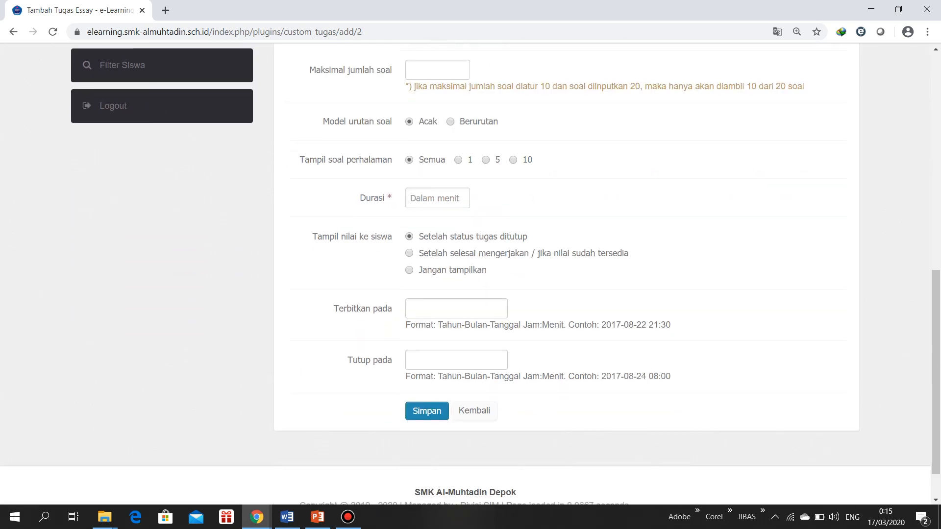
left_click(474, 411)
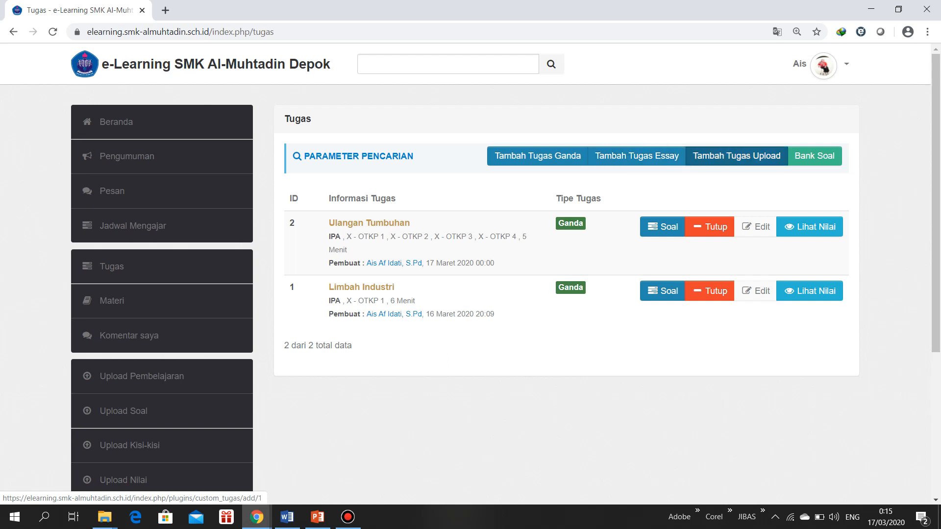
Start a new upload task titled Tugas Tumbuhan with subject IPA, assigned to class X - OTKP 1
left_click(736, 156)
scroll(471, 274, "down", 1)
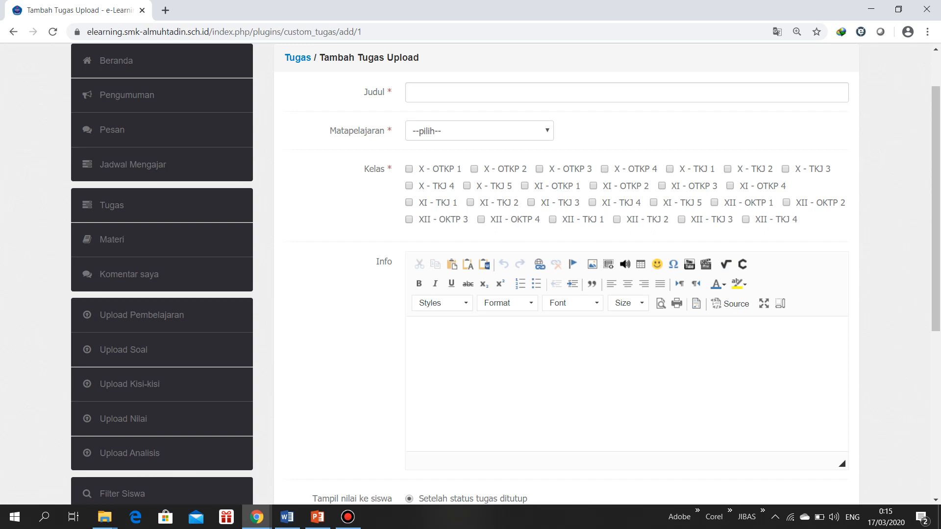
left_click(471, 92)
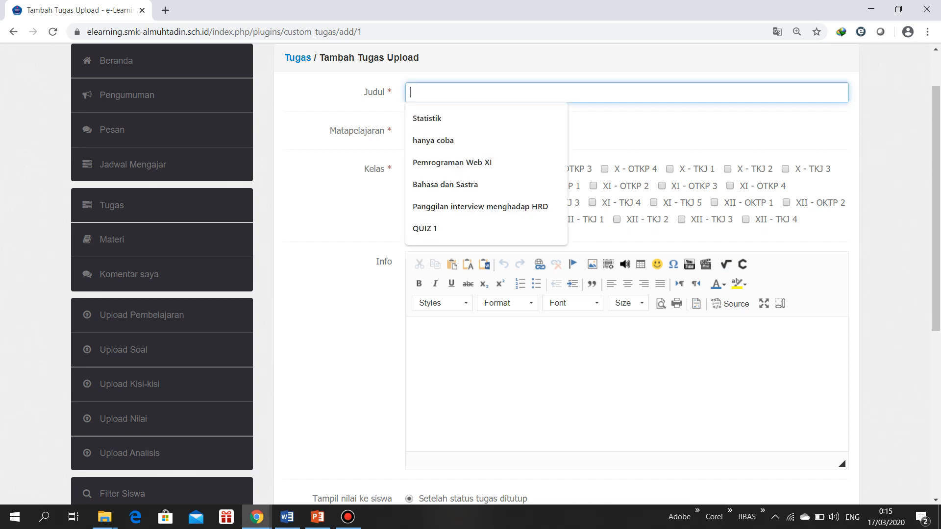
type("Tu")
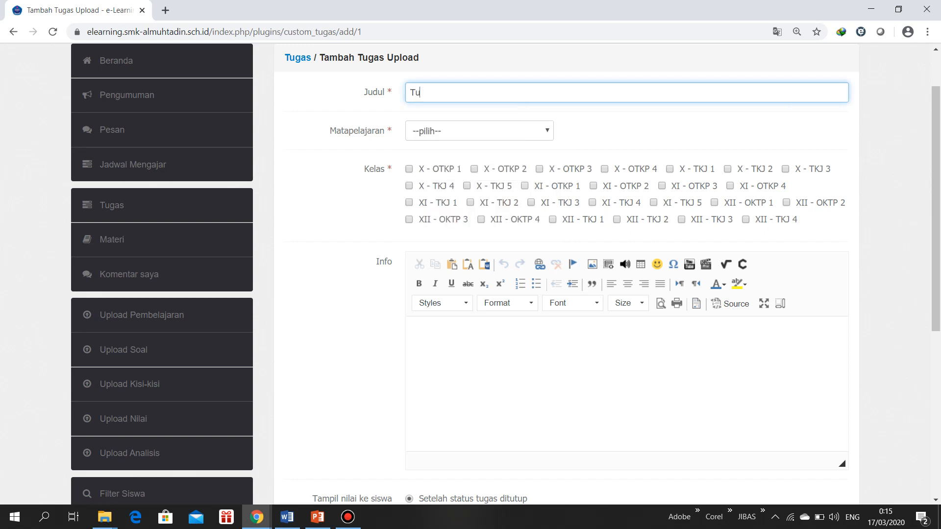
type("gas Tumbuhan")
left_click(479, 131)
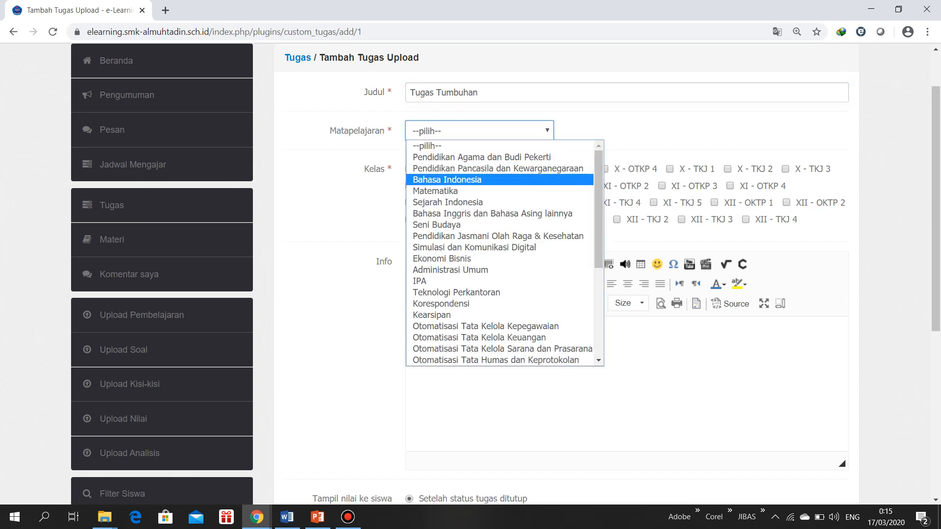
left_click(461, 280)
left_click(409, 169)
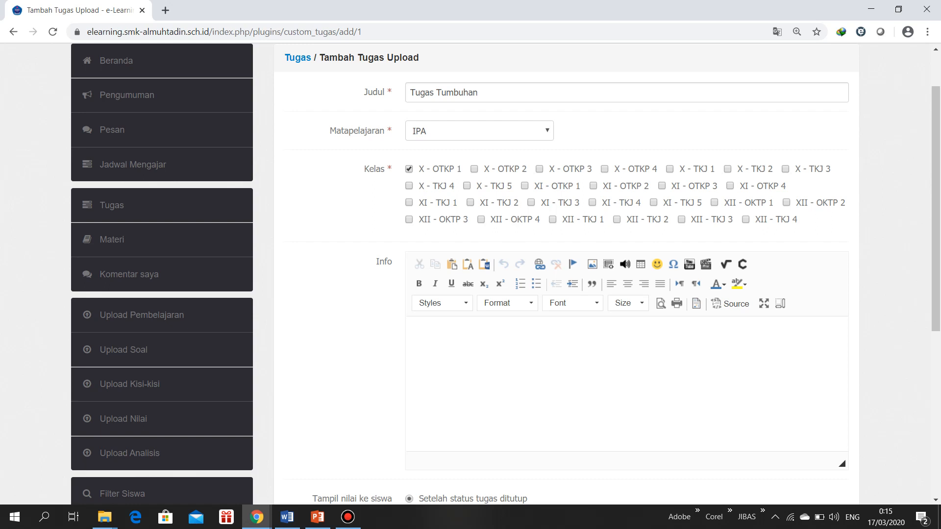
scroll(471, 274, "down", 4)
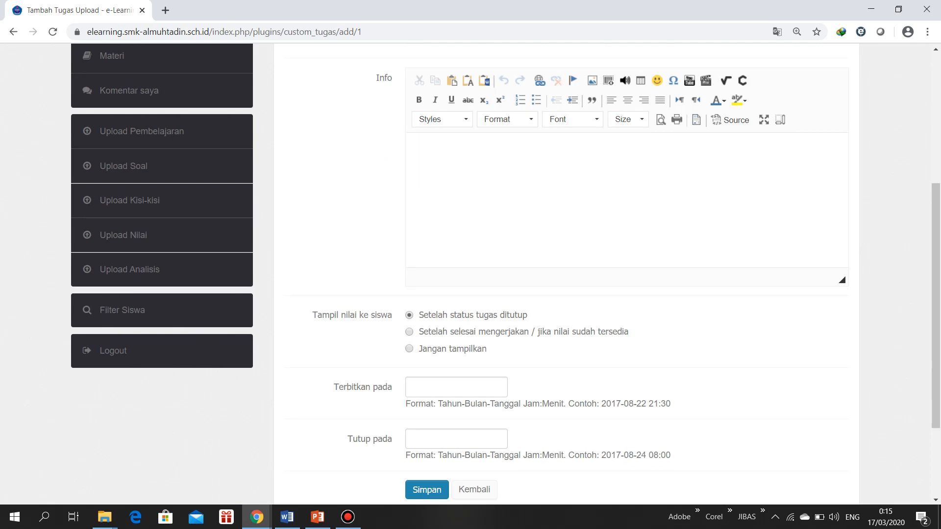
left_click(414, 148)
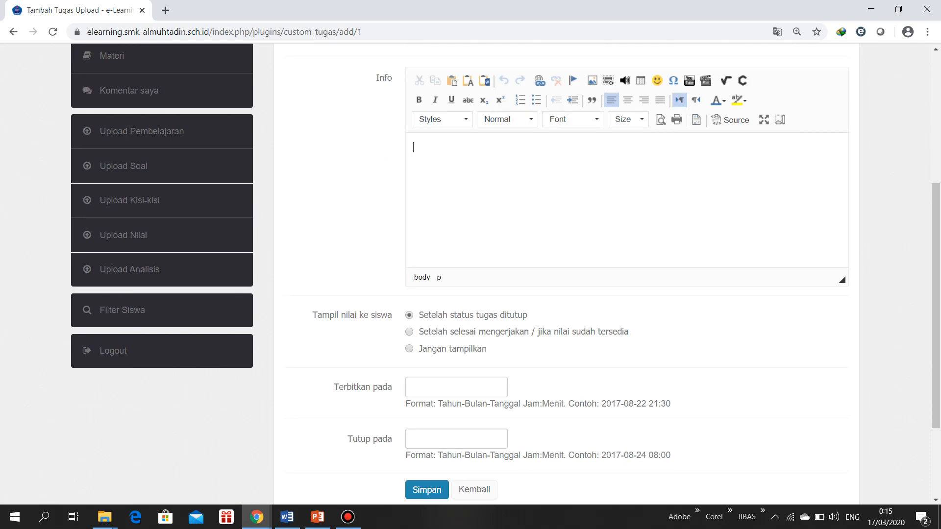
type("-")
left_click(456, 387)
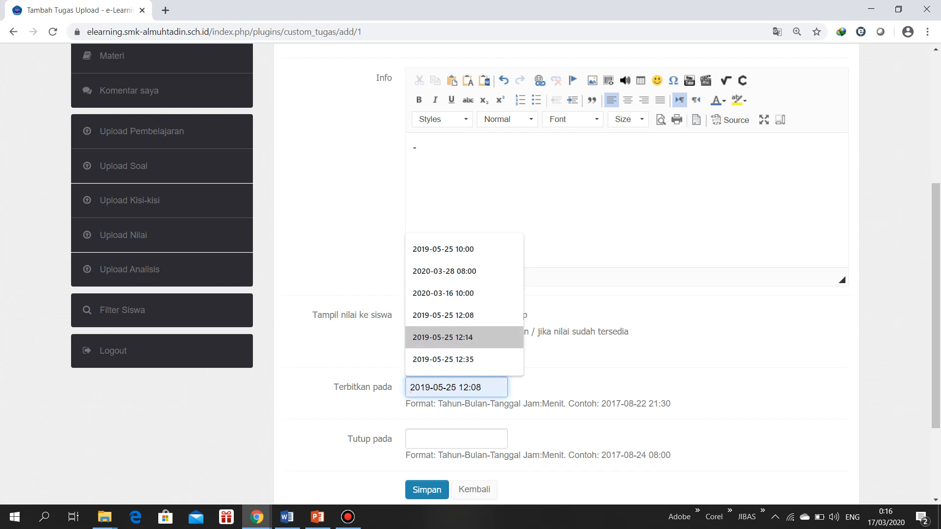
key("Up")
key("Up")
key("Up")
key("Up")
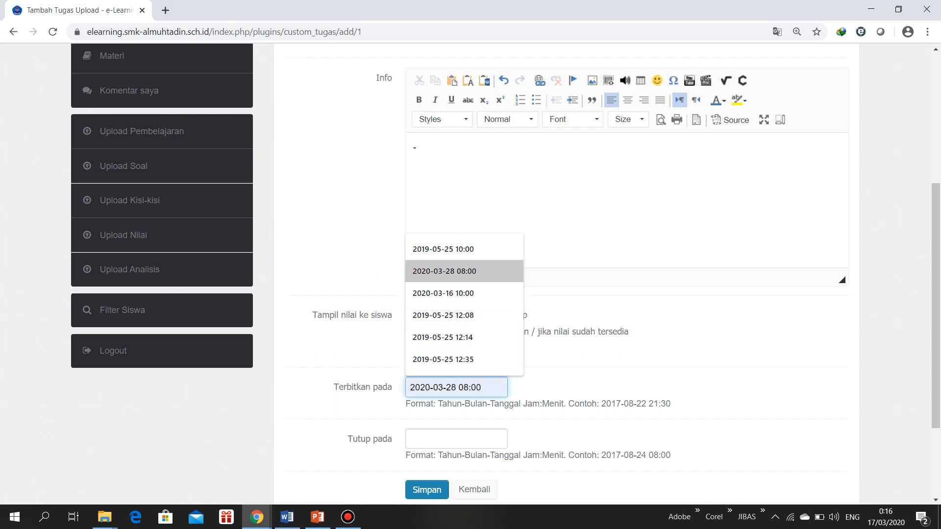
key("Return")
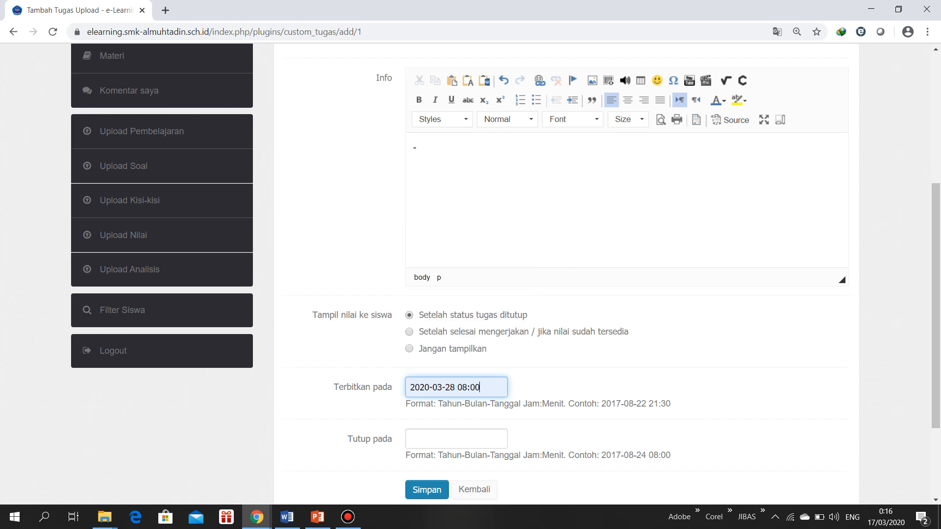
key("BackSpace")
key("BackSpace")
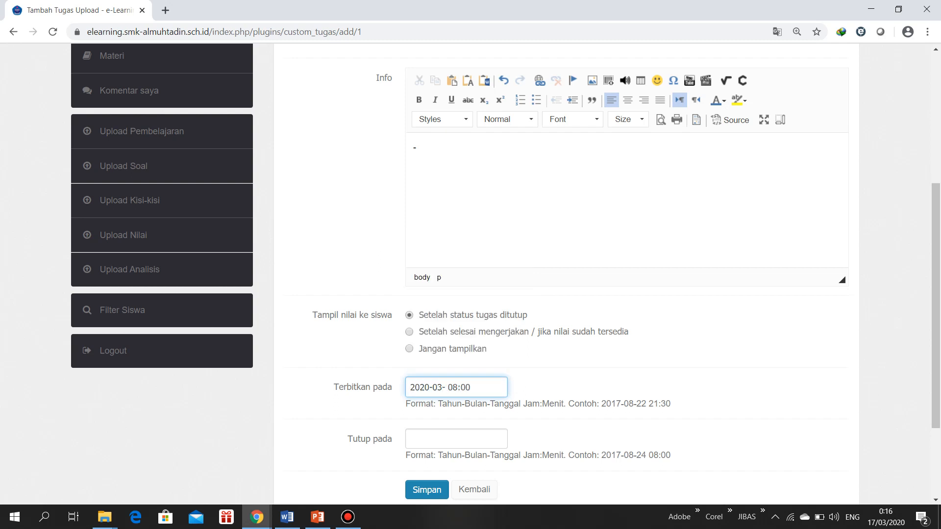
type("17")
key("BackSpace")
type("0")
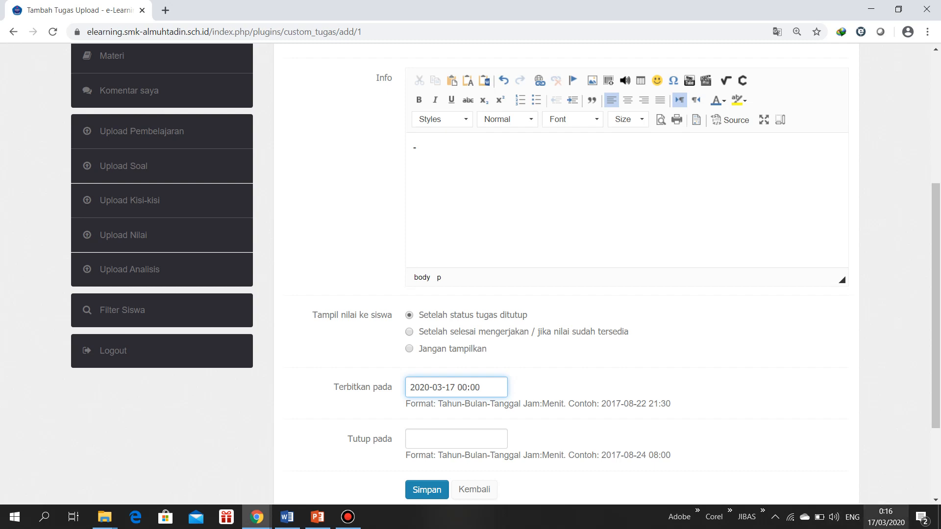
left_click(886, 517)
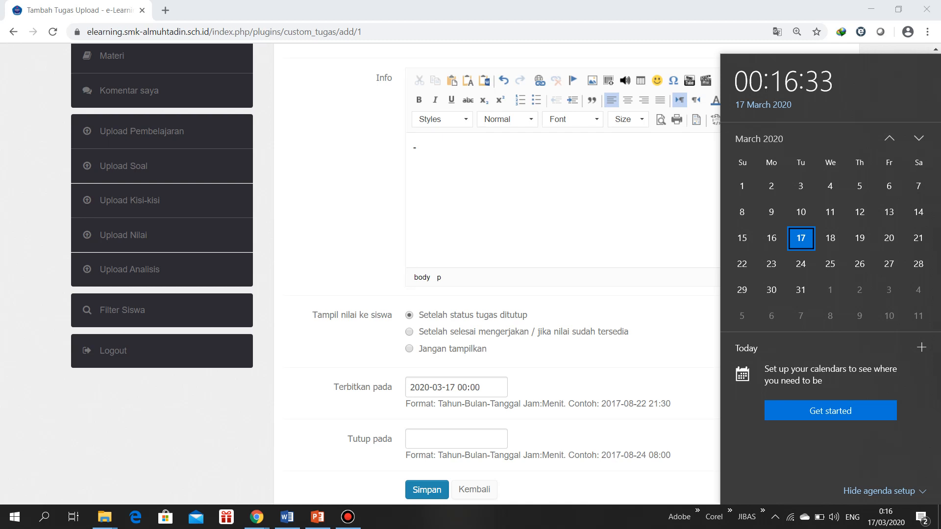
left_click(456, 439)
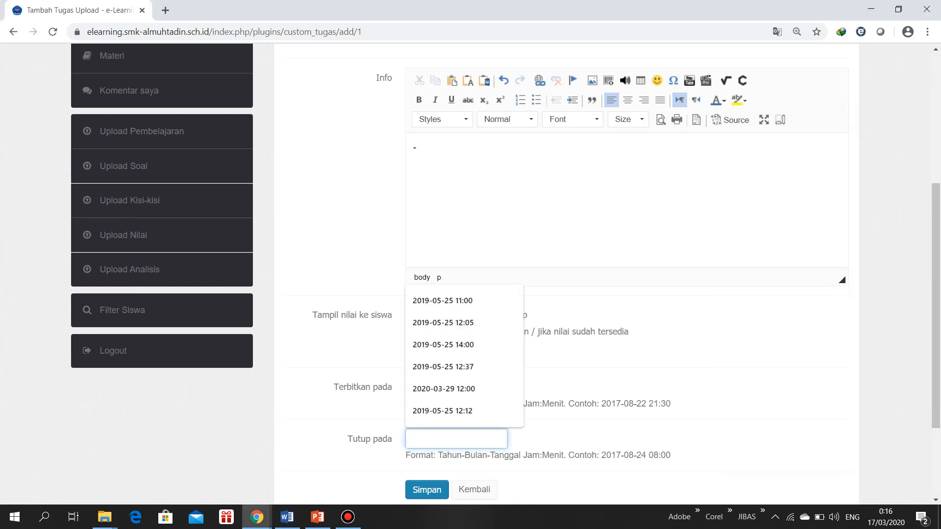
key("Up")
key("Up")
key("Return")
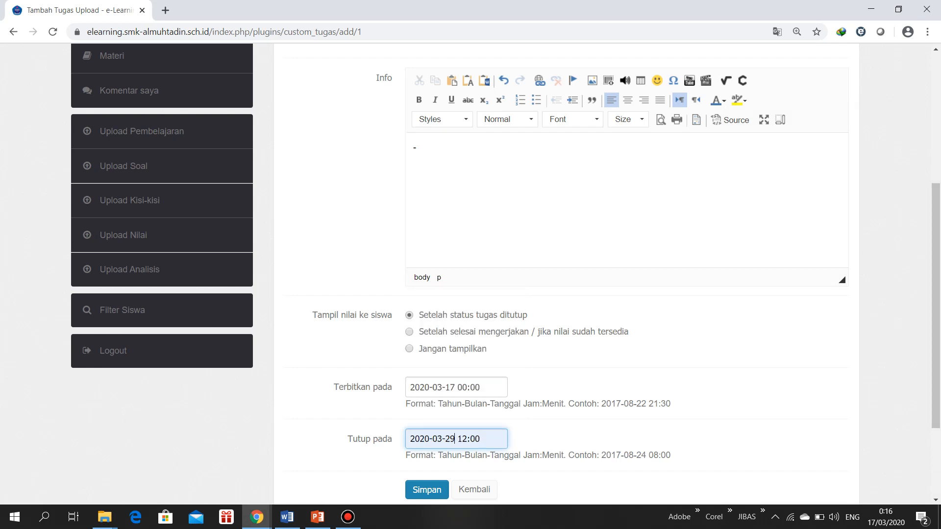
key("BackSpace")
key("BackSpace")
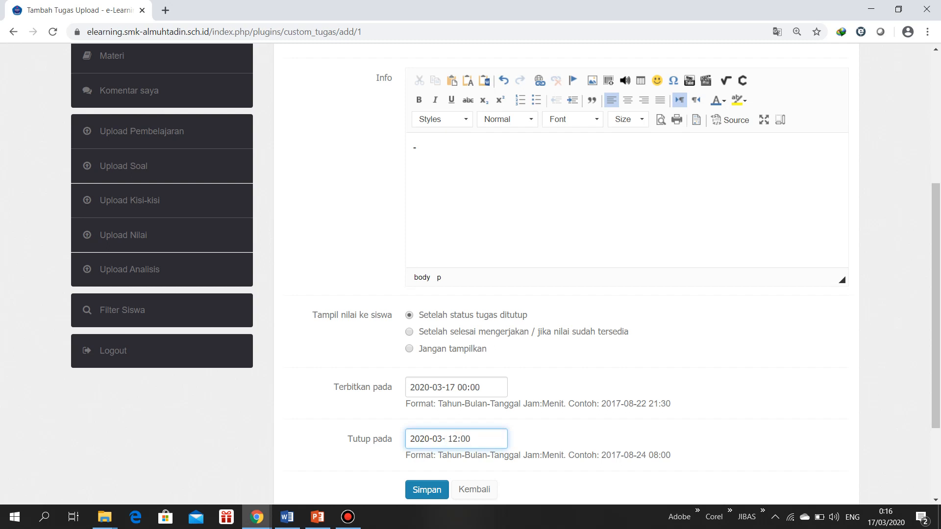
type("17")
key("BackSpace")
key("BackSpace")
type("22")
scroll(505, 273, "down", 2)
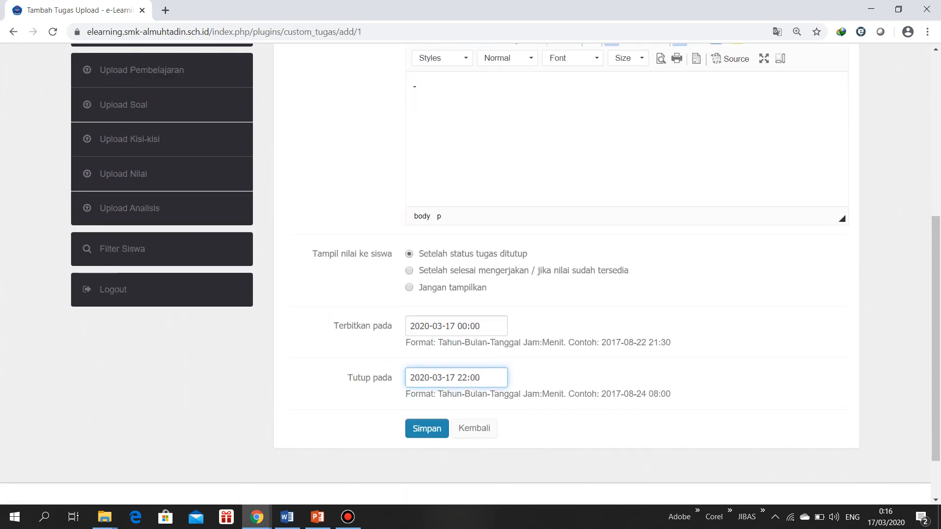
key("Return")
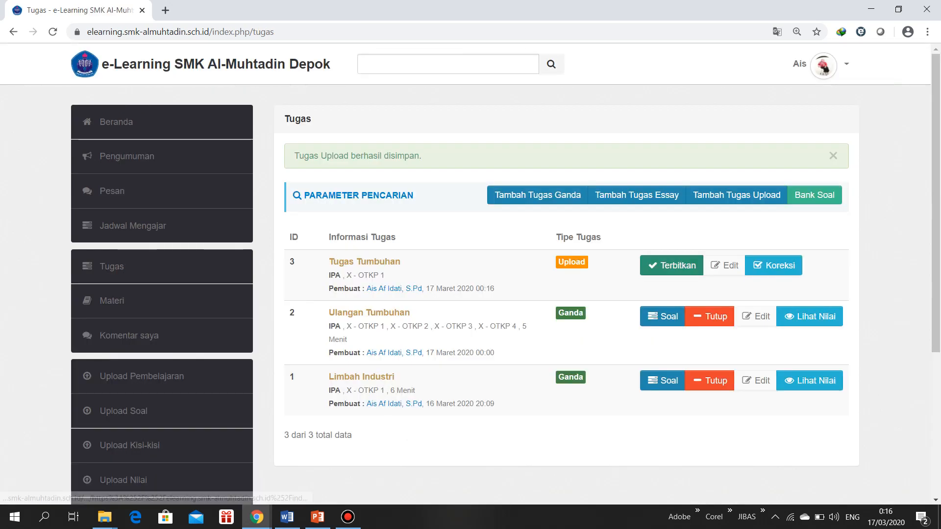
Publish Tugas Tumbuhan, switch to the student's incognito browser window, and start working on the task there
left_click(671, 265)
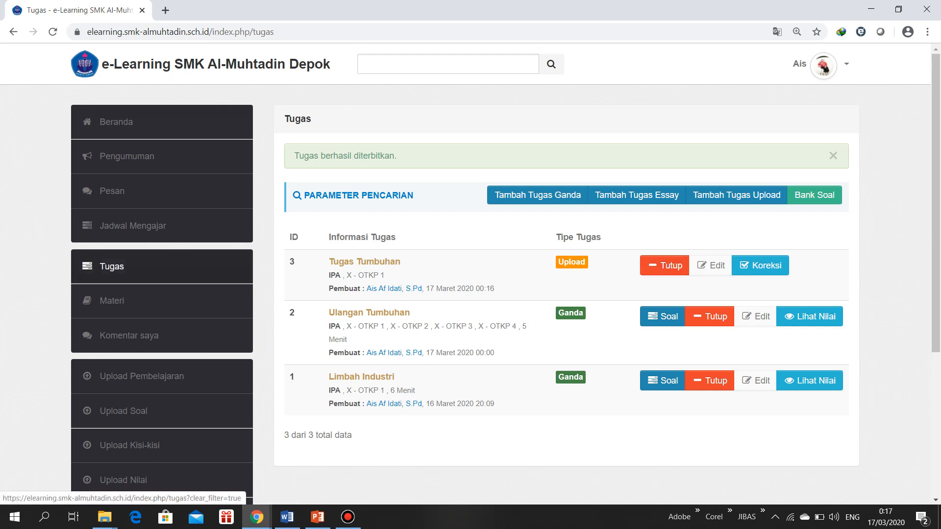
left_click(256, 517)
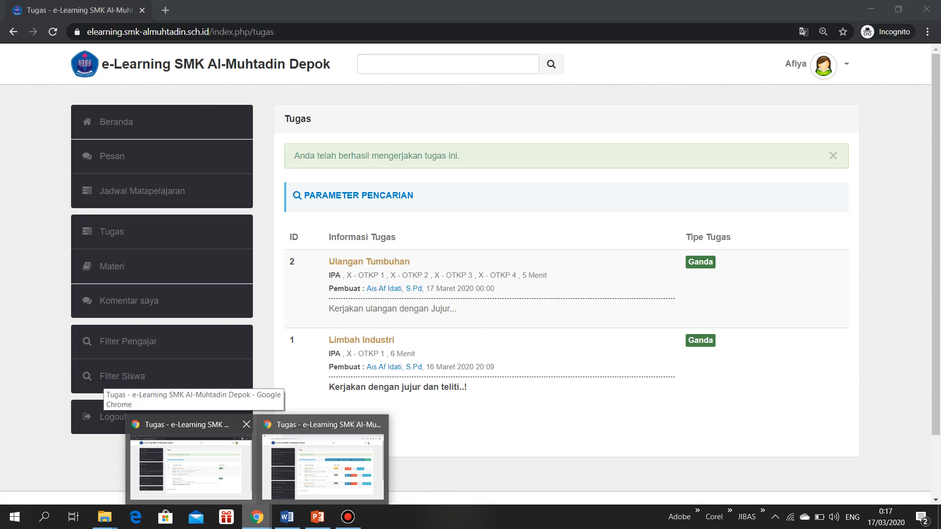
left_click(191, 465)
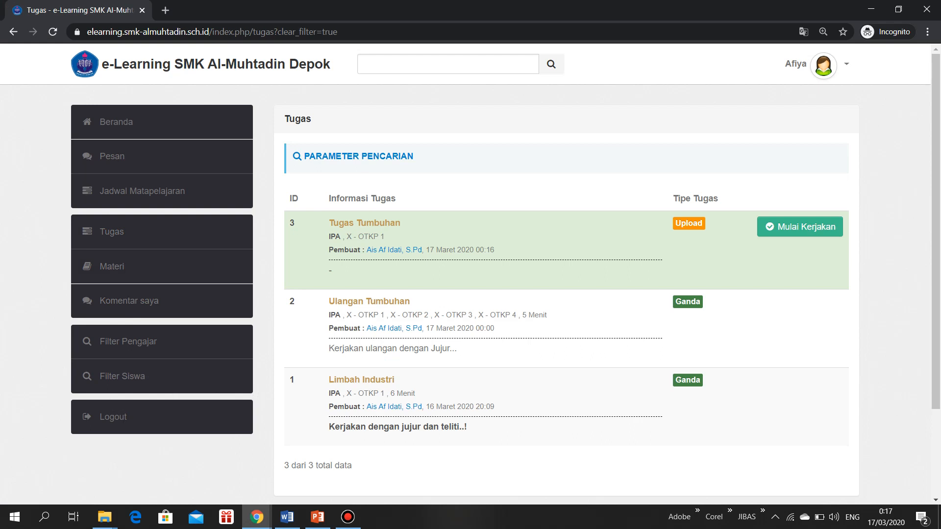
left_click(800, 226)
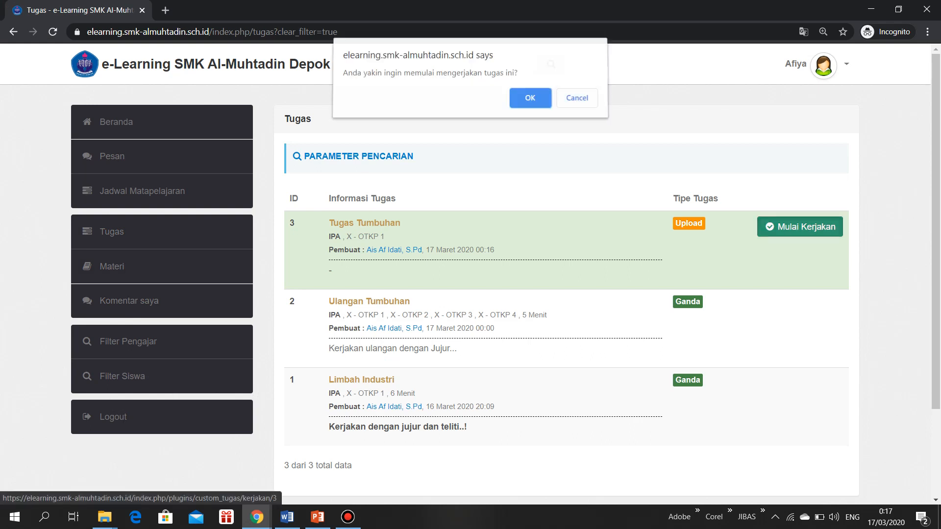
key("Return")
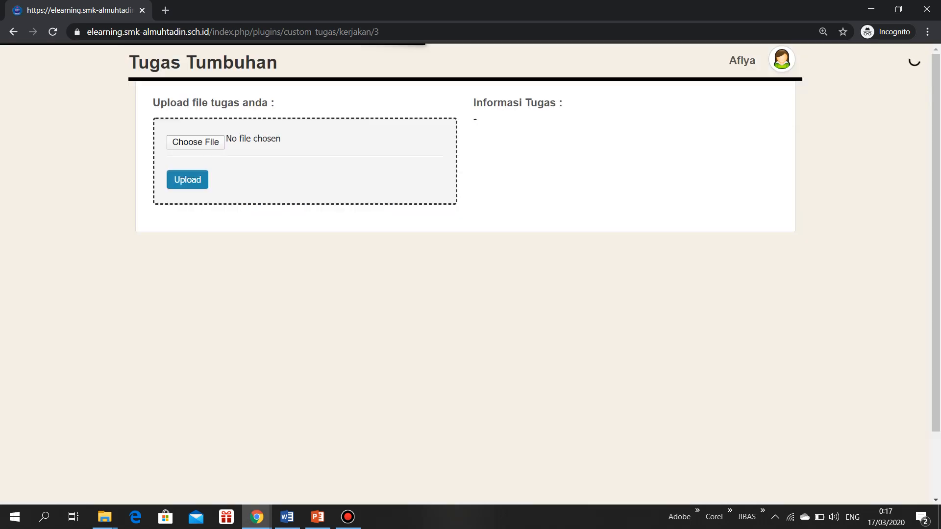
Choose the RENCANA document from the Documents folder and upload it as the student's answer to Tugas Tumbuhan
left_click(205, 144)
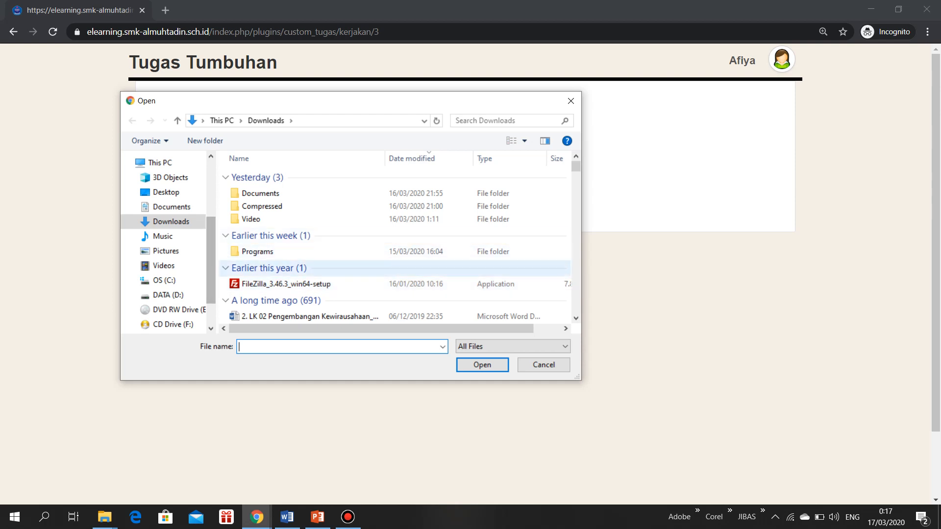
scroll(303, 267, "down", 3)
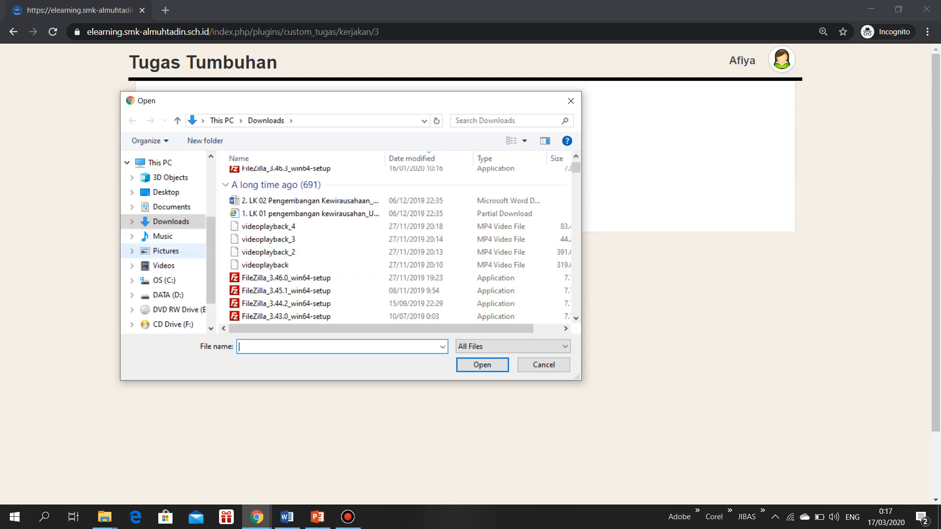
left_click(172, 207)
scroll(292, 267, "down", 4)
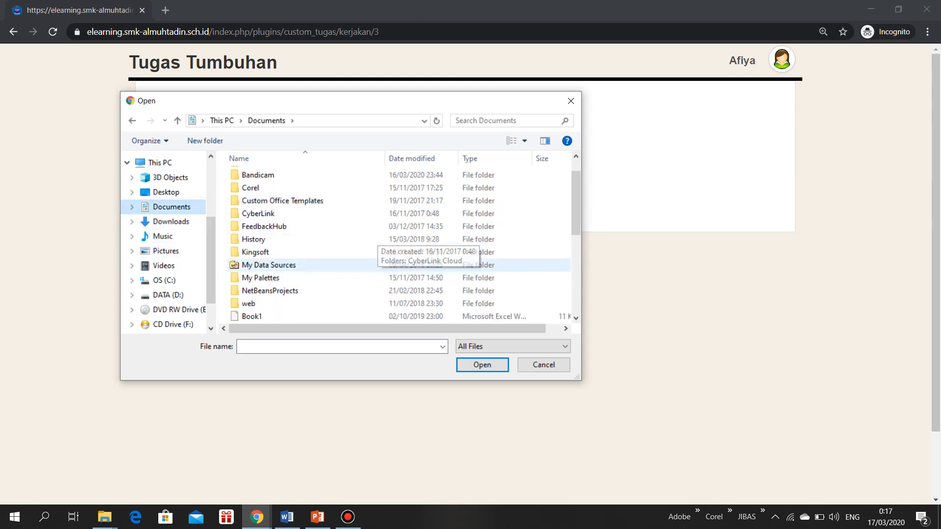
scroll(291, 267, "down", 1)
left_click(275, 213)
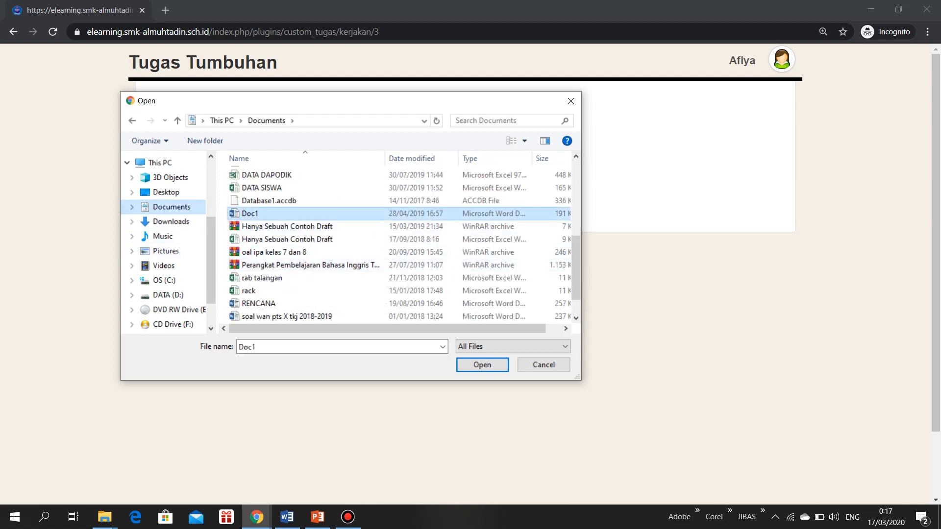
left_click(260, 303)
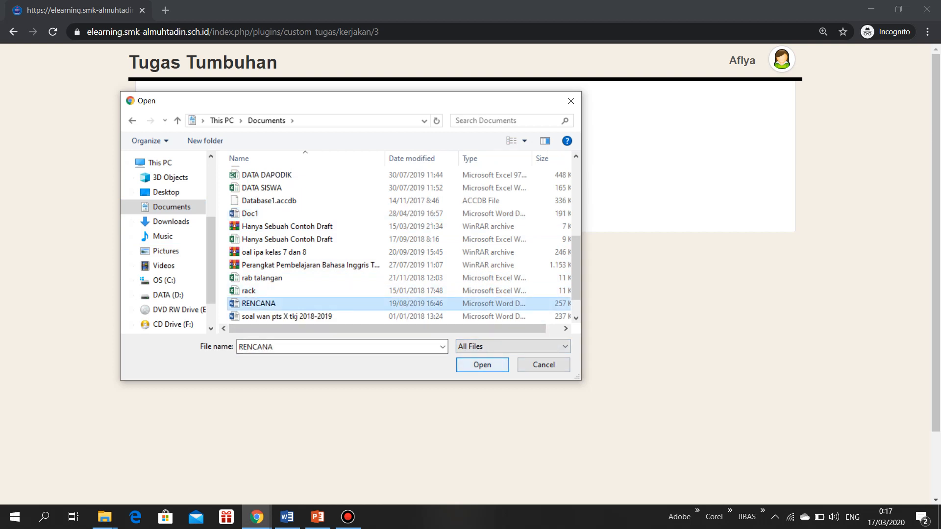
key("Return")
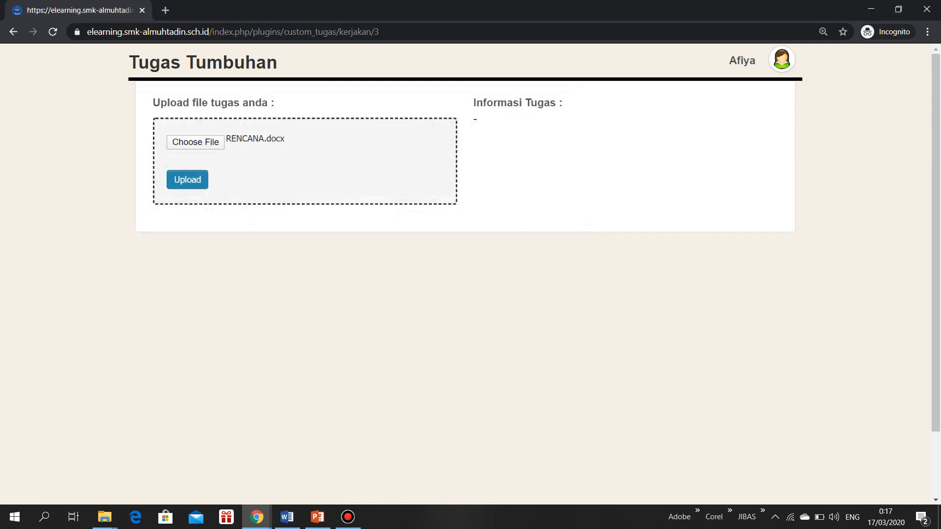
left_click(187, 179)
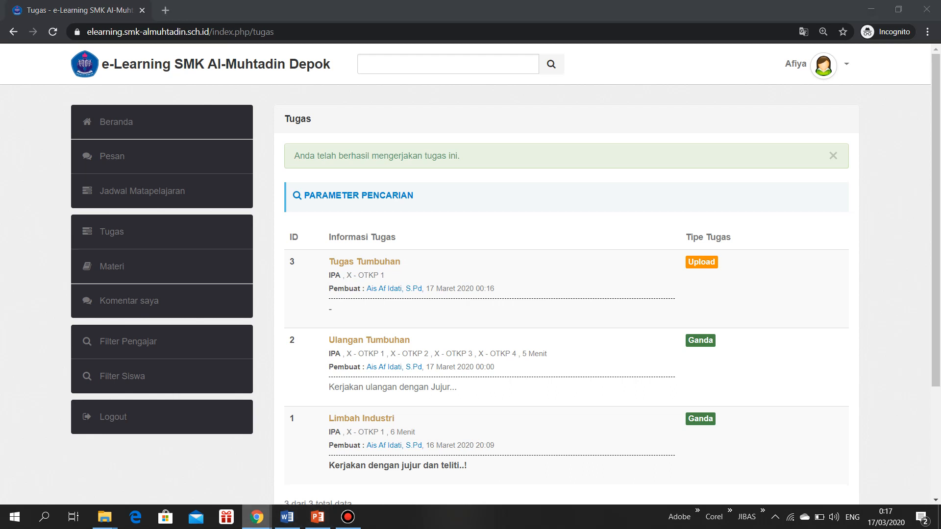
Switch back to the teacher's browser window and open the correction form for the student's Tugas Tumbuhan submission
mouse_move(256, 517)
left_click(323, 465)
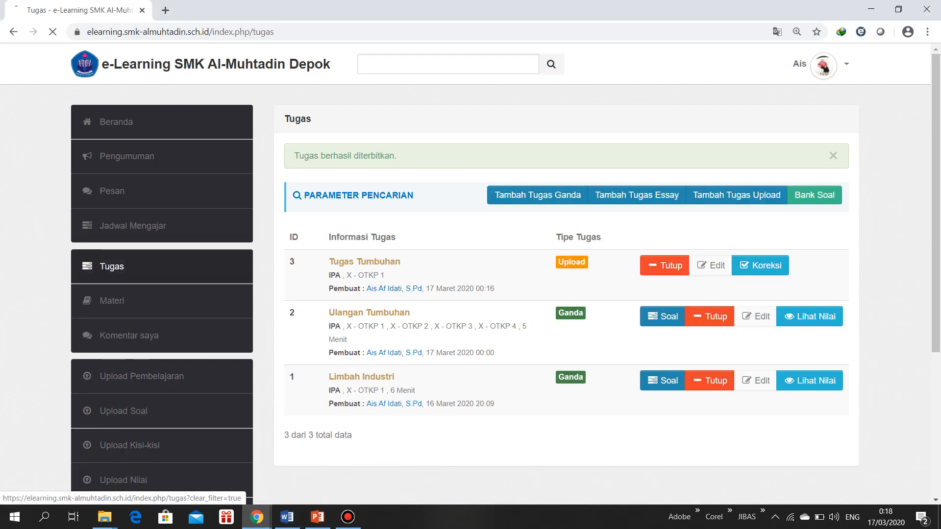
left_click(112, 267)
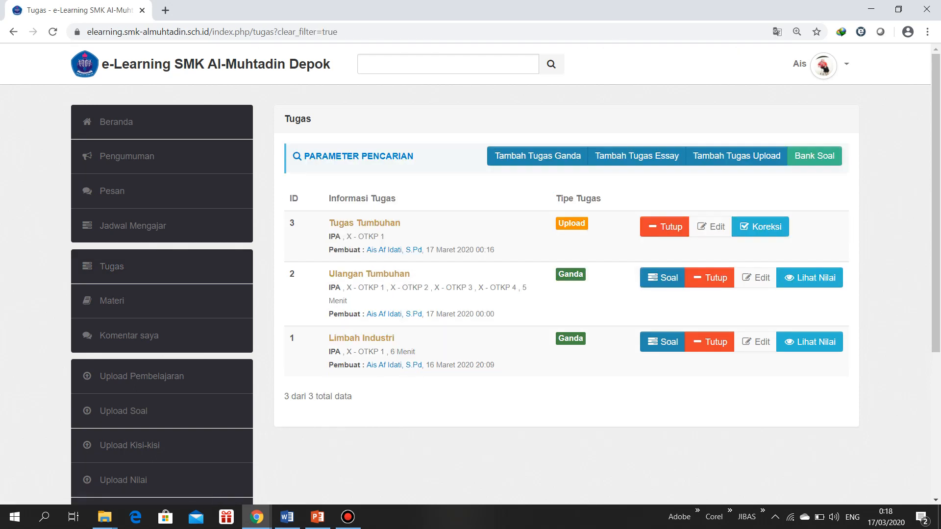
left_click(760, 226)
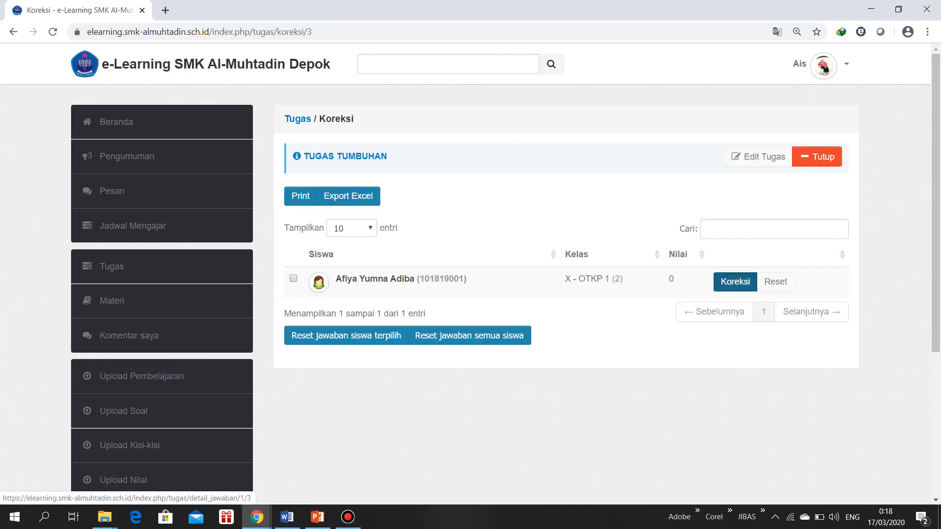
left_click(735, 282)
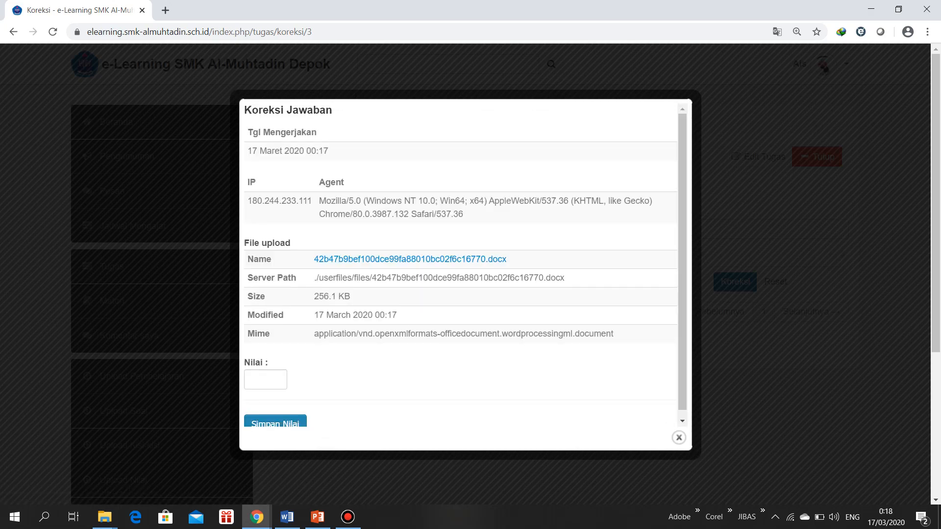
scroll(461, 265, "down", 3)
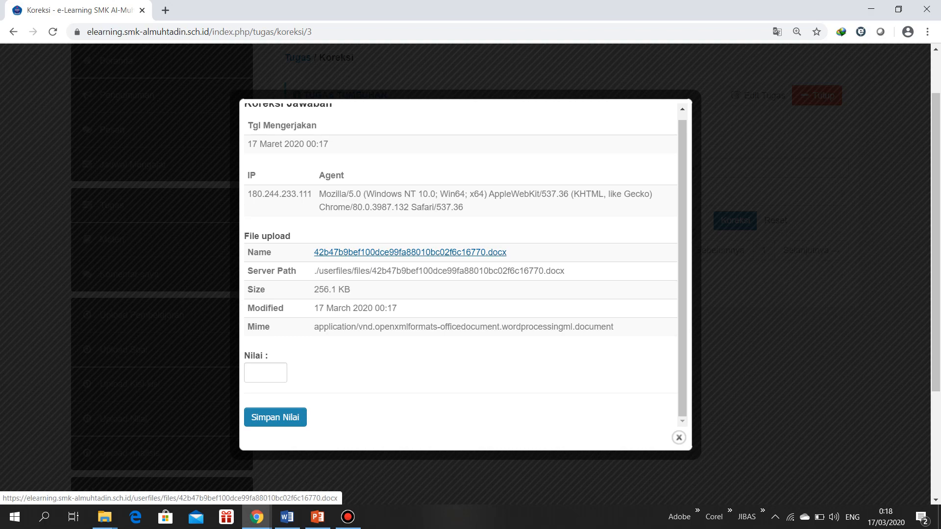
Open the student's submitted file in Word, look through its first pages, and close the document
left_click(410, 251)
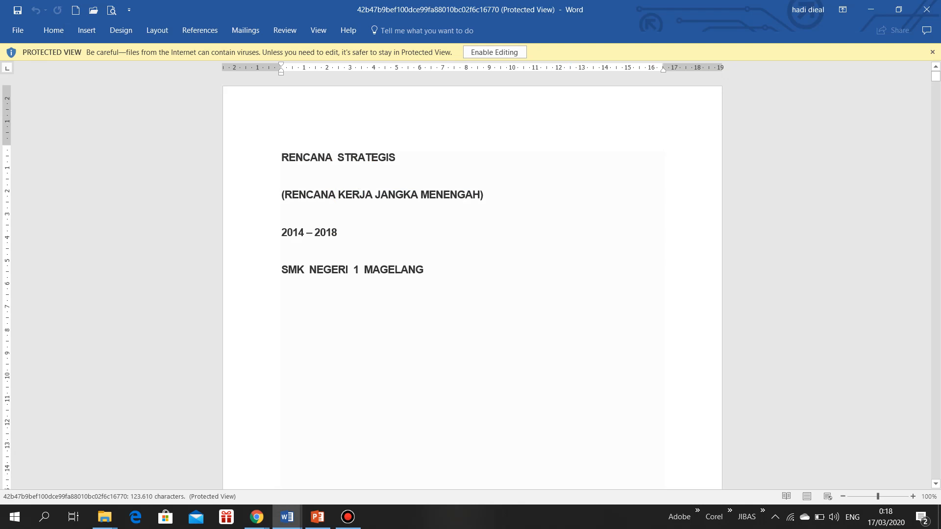
scroll(472, 281, "down", 10)
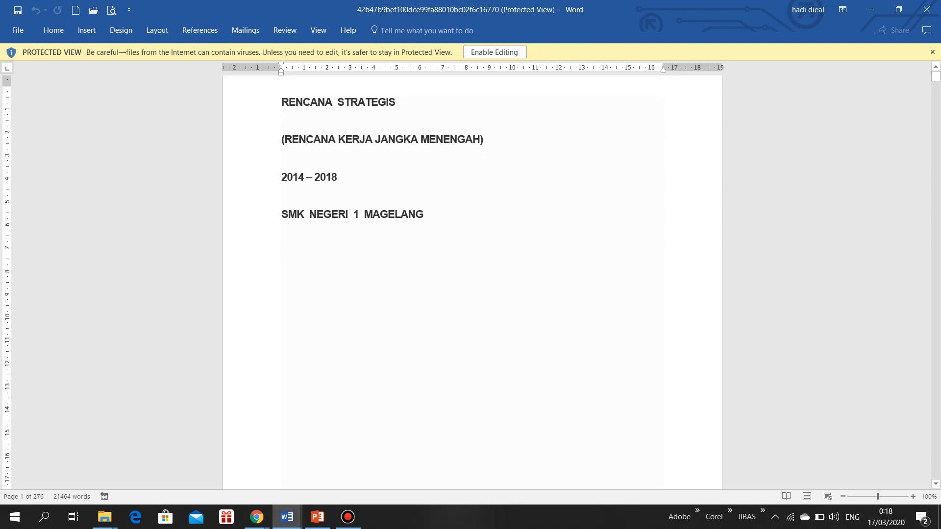
scroll(472, 281, "down", 12)
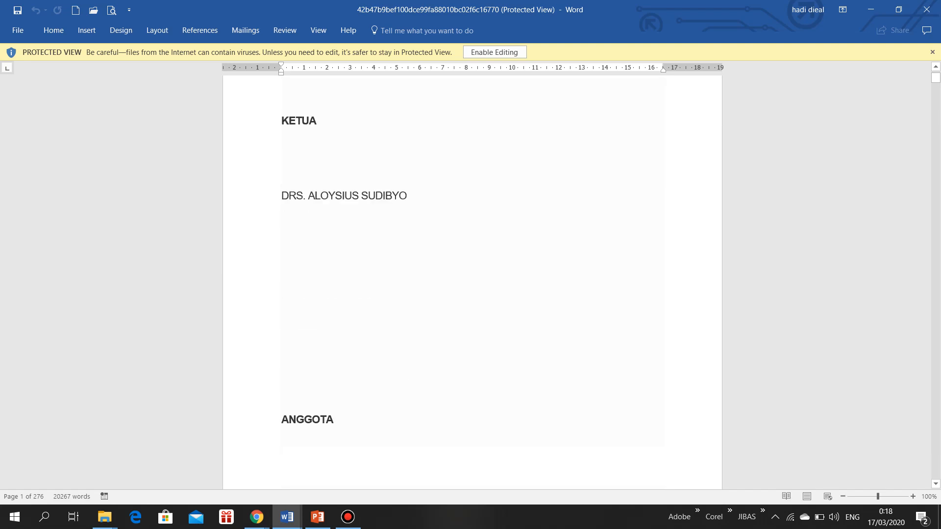
scroll(472, 281, "down", 12)
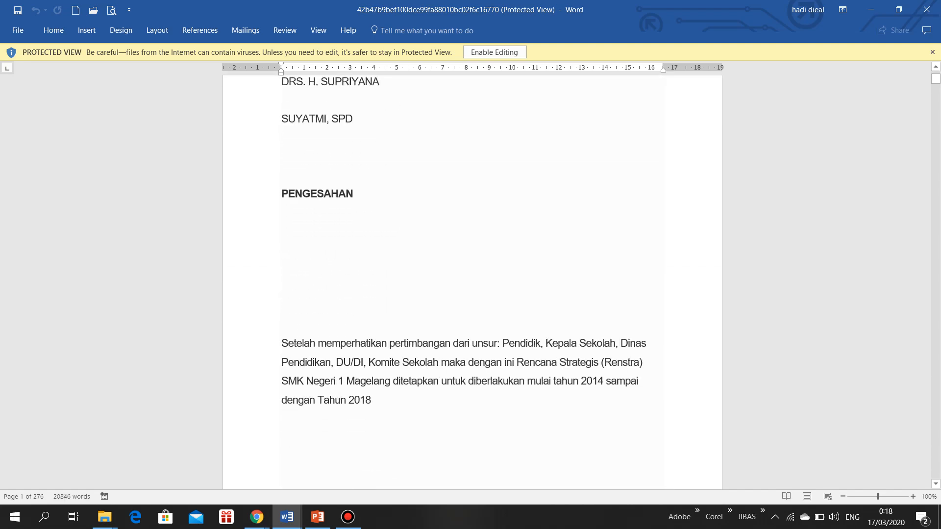
left_click(927, 10)
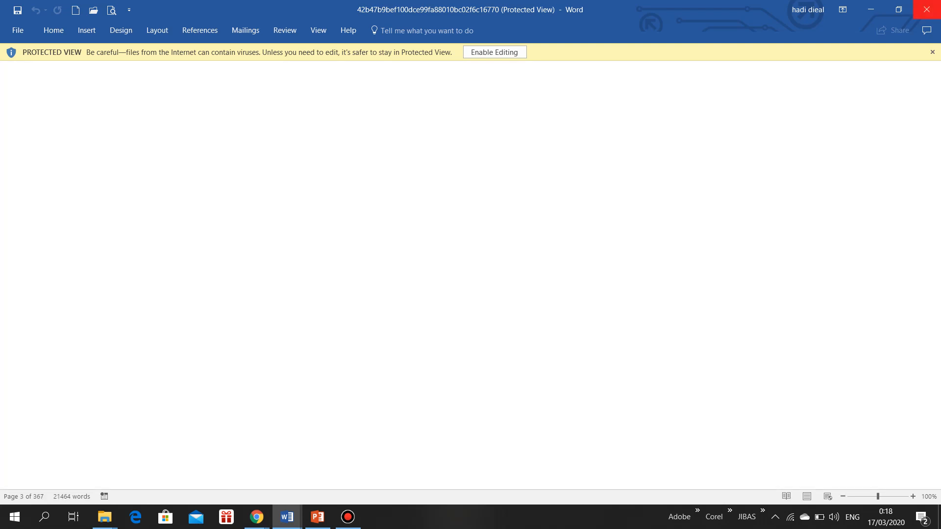
left_click(256, 517)
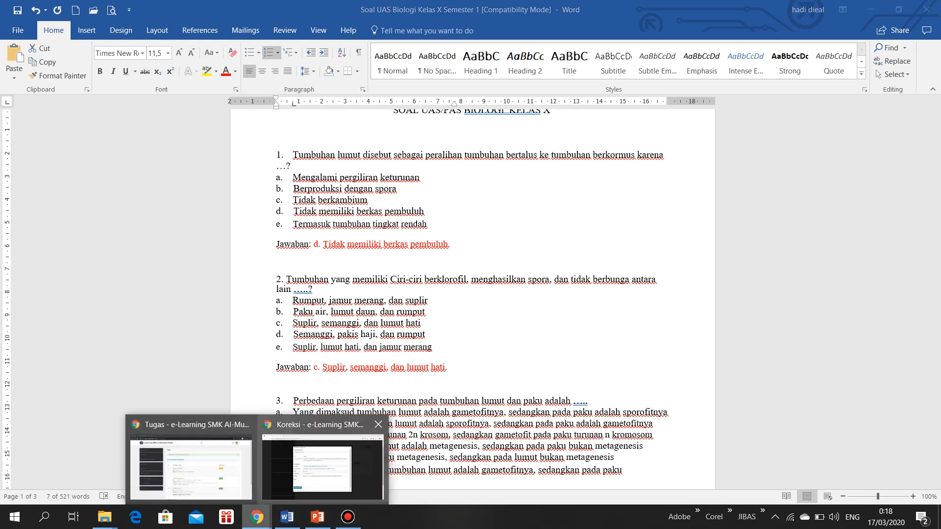
Return to the teacher's browser window, save a score of 85 for the student's Tugas Tumbuhan submission, and close the correction form
left_click(322, 465)
left_click(265, 367)
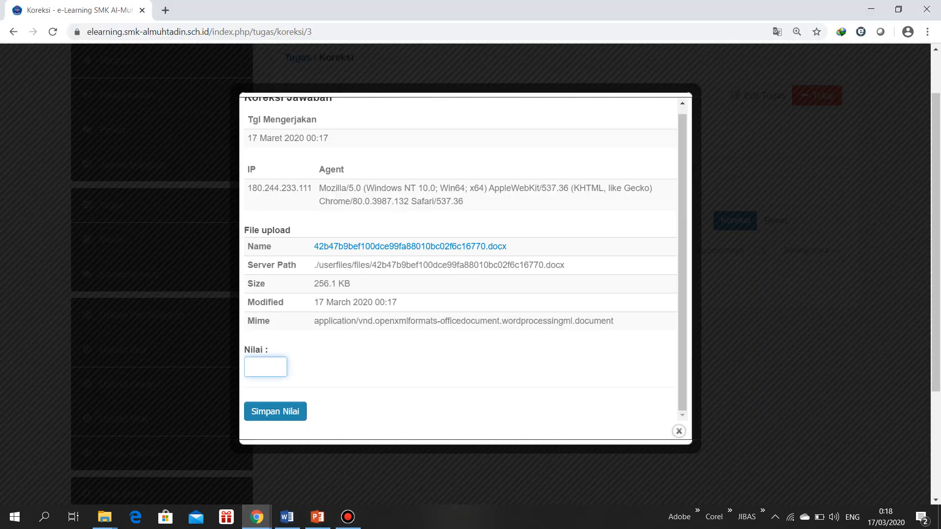
type("85")
left_click(275, 411)
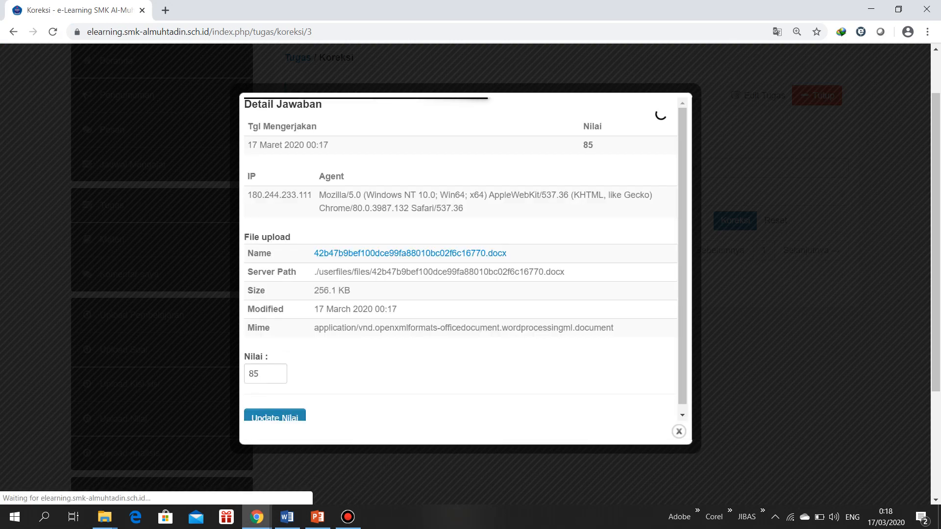
scroll(461, 260, "down", 1)
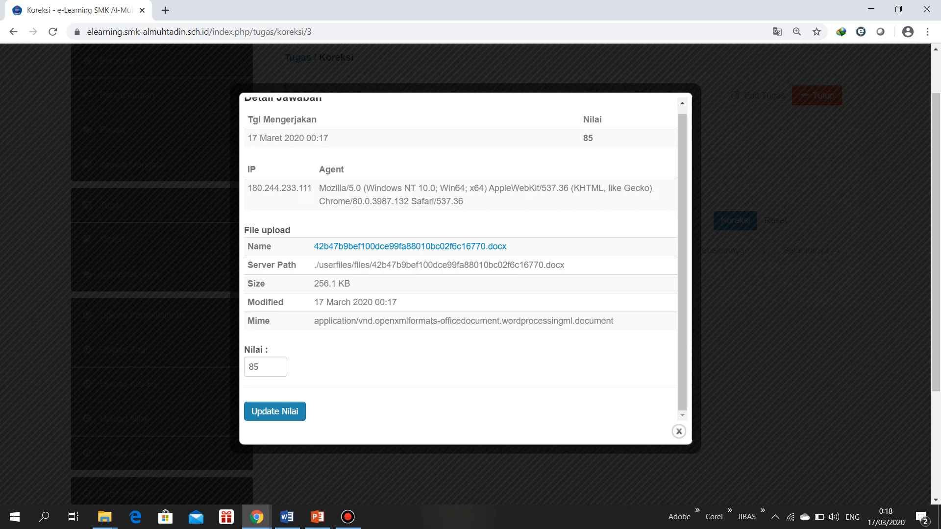
left_click(678, 431)
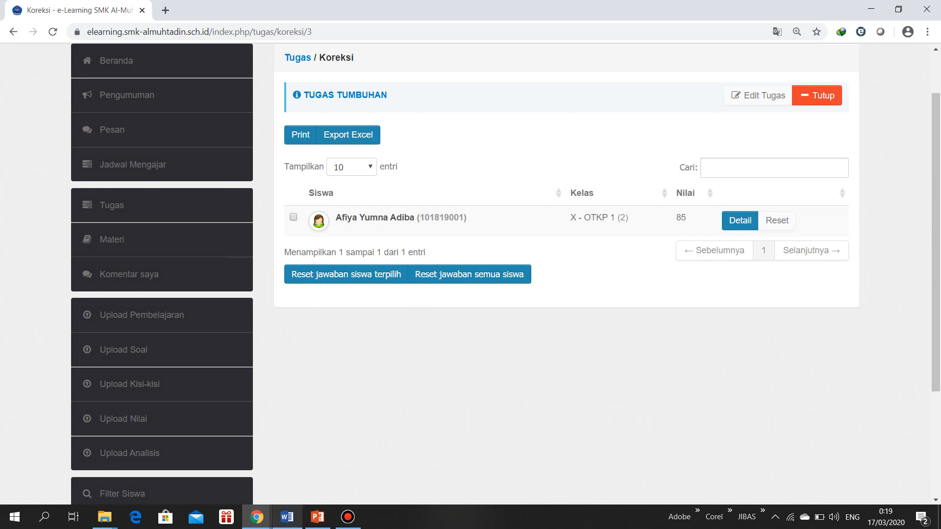
Switch to the student's incognito browser window and reload the Tugas list to check the student's view of the tasks
mouse_move(256, 517)
left_click(191, 461)
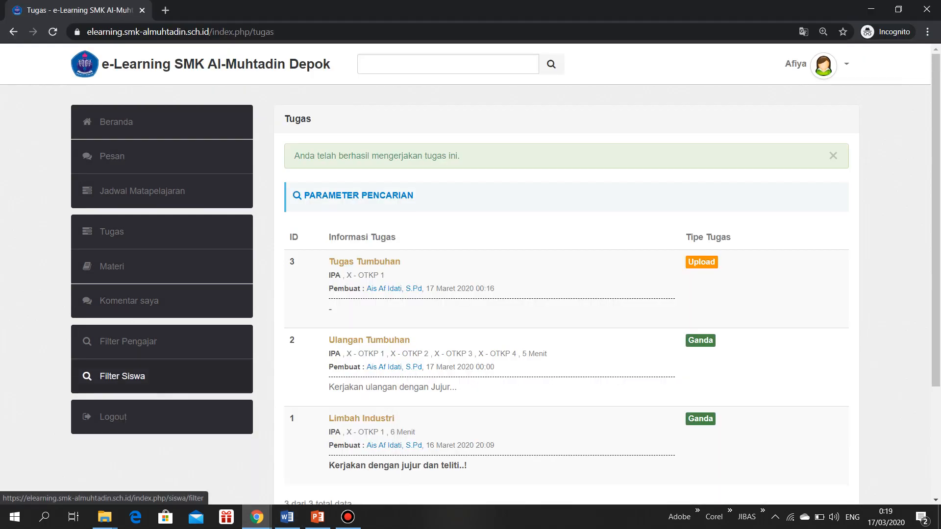
left_click(112, 231)
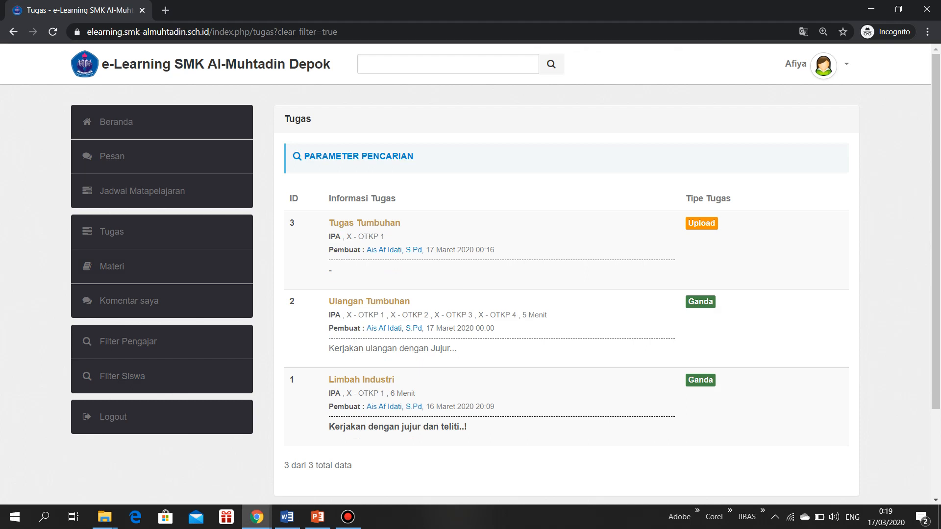
left_click(112, 231)
Return to the teacher's browser window, open the printable Tugas Tumbuhan scores for class X - OTKP 1, and close the printout and its options
mouse_move(257, 517)
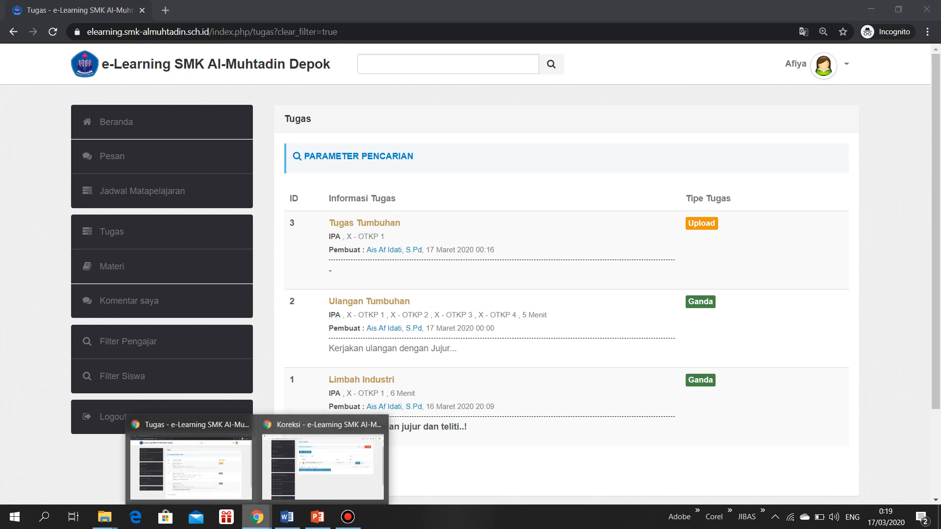
left_click(323, 458)
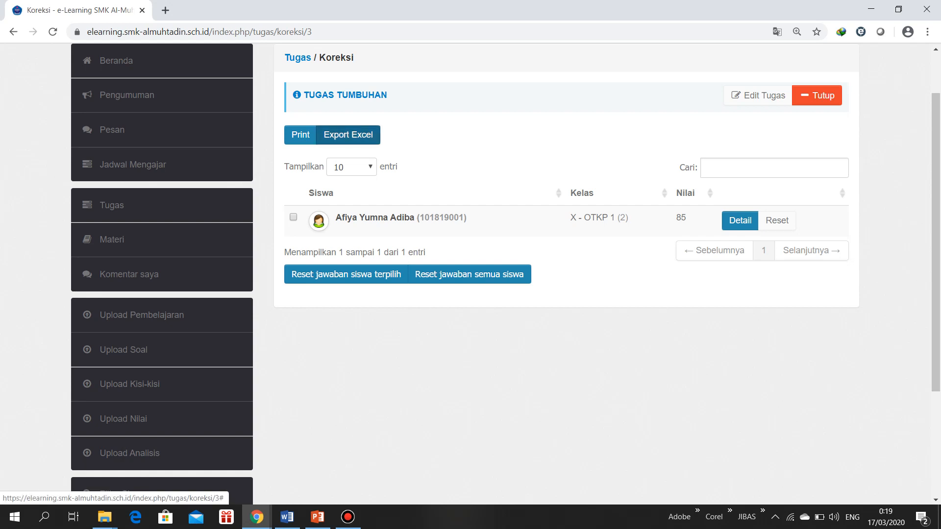
left_click(300, 134)
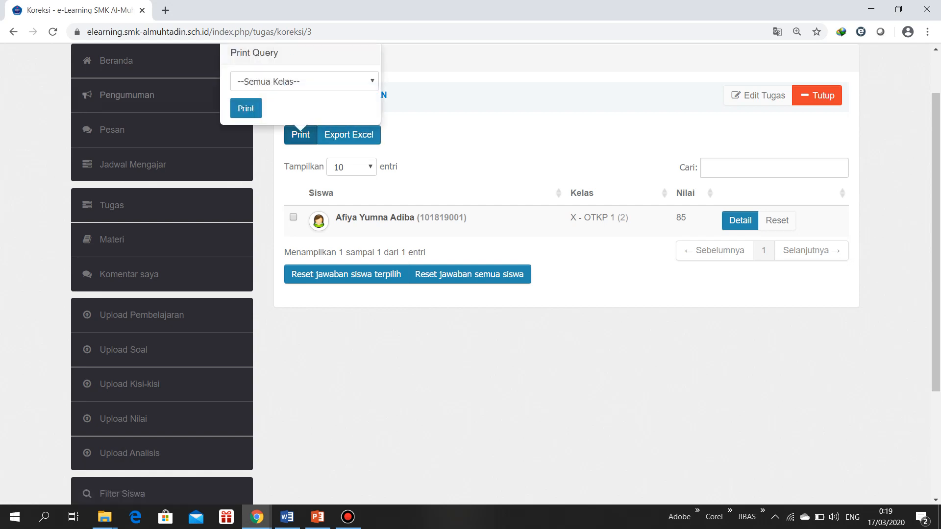
left_click(304, 81)
left_click(258, 107)
left_click(246, 108)
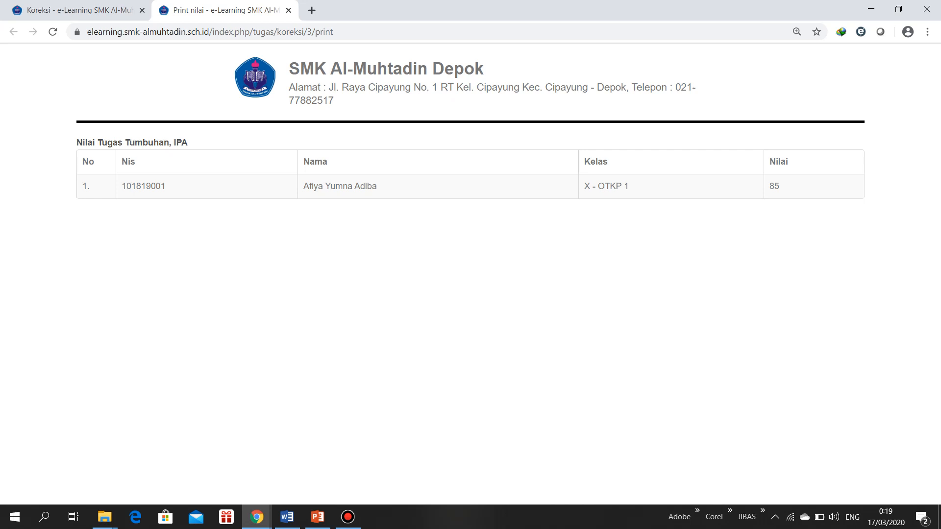
left_click(289, 10)
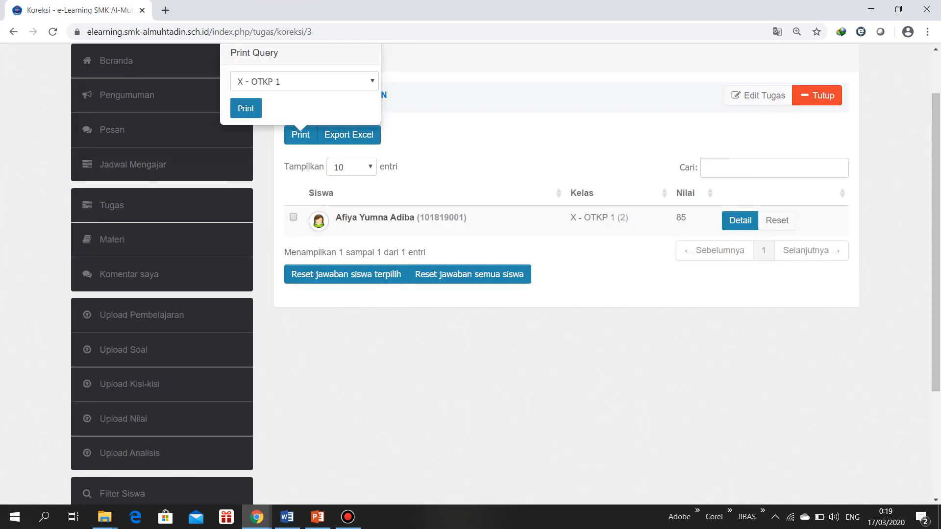
scroll(471, 269, "up", 1)
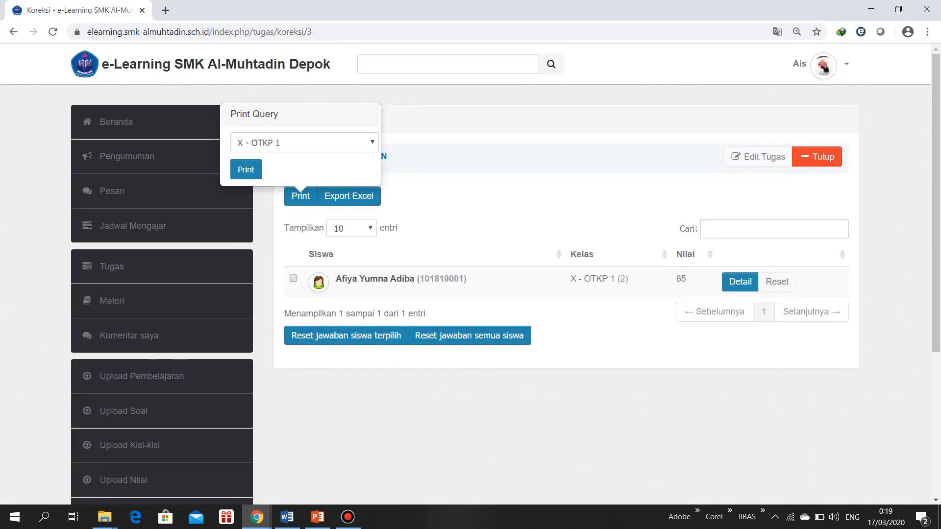
left_click(301, 195)
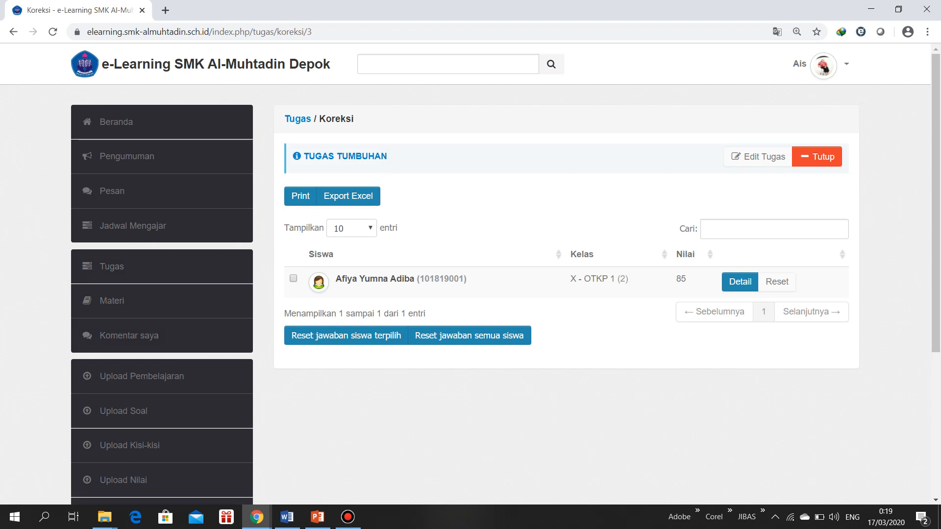
Go through the Tugas list to the Jadwal Mengajar page and start a new teaching schedule entry for Kamis
left_click(112, 266)
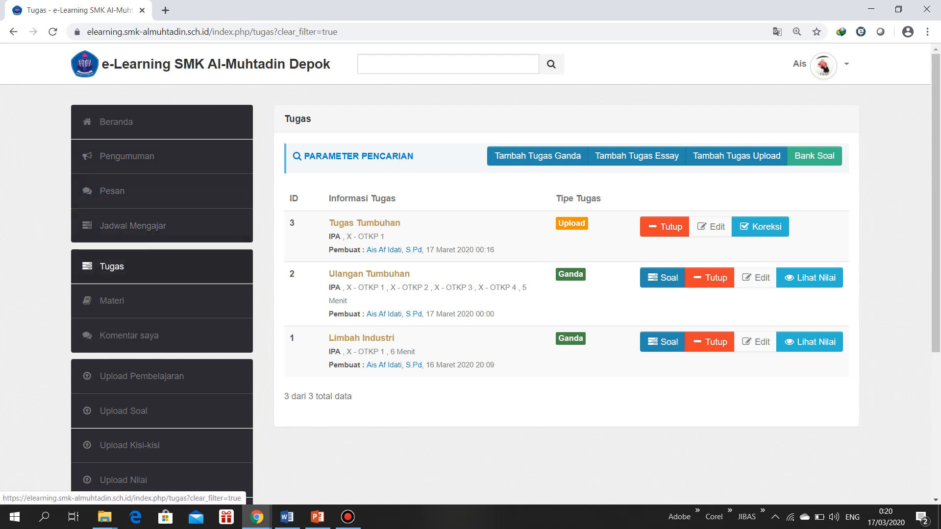
left_click(133, 226)
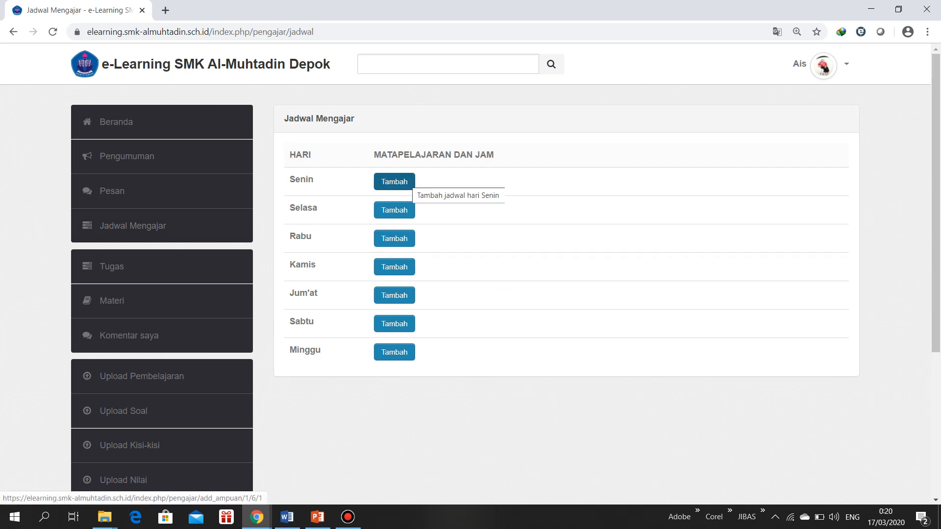
left_click(394, 181)
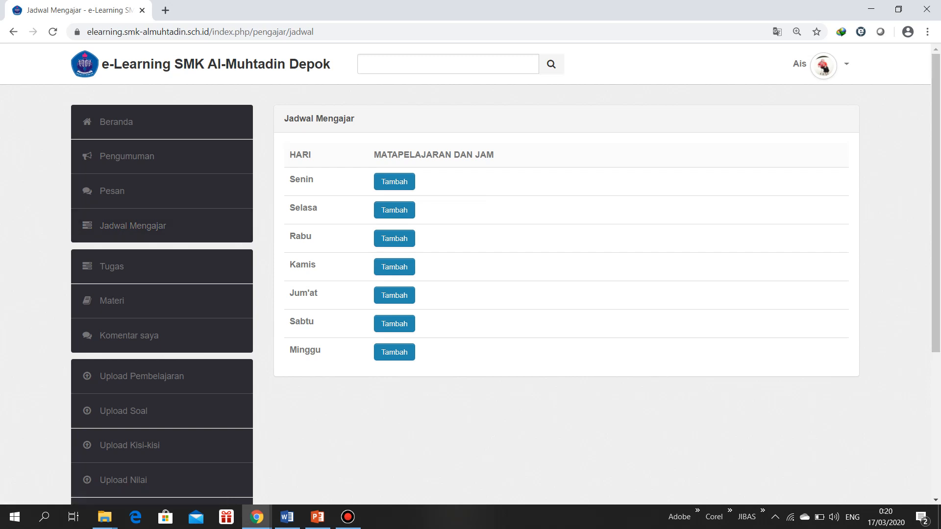
left_click(395, 267)
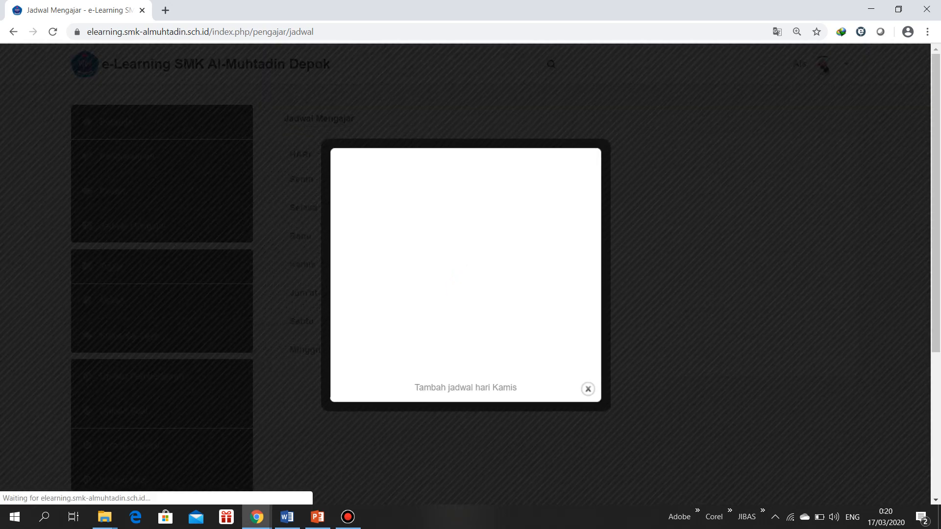
Set the Kamis schedule entry's class to X - OTKP 1 and its subject to IPA
left_click(446, 188)
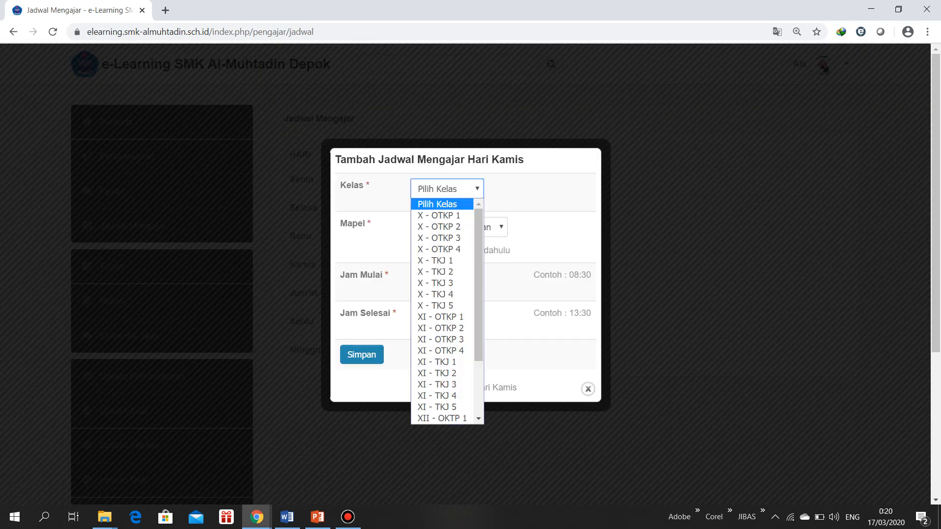
key("Down")
key("Return")
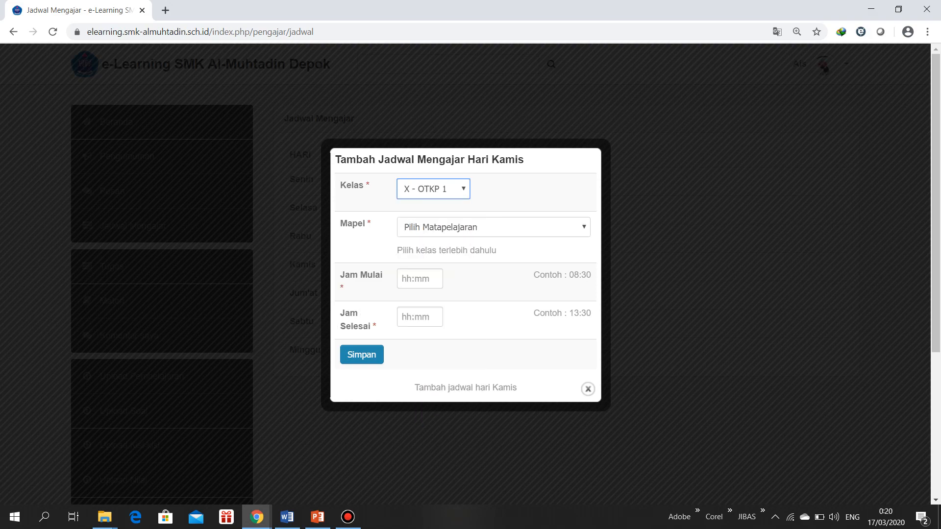
key("Tab")
key("alt+Down")
key("Down")
key("Down")
key("Down")
key("Down")
key("Down")
key("Down")
key("Down")
key("Down")
key("Down")
key("Down")
key("Down")
key("Down")
key("Return")
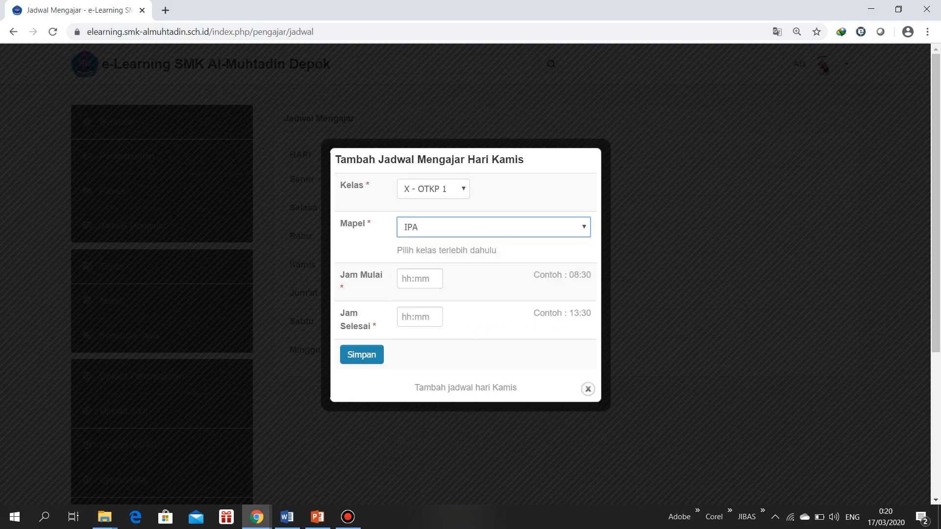
Set the Kamis schedule entry's start time to 07:00 and its end time to 08:20
key("Tab")
key("Down")
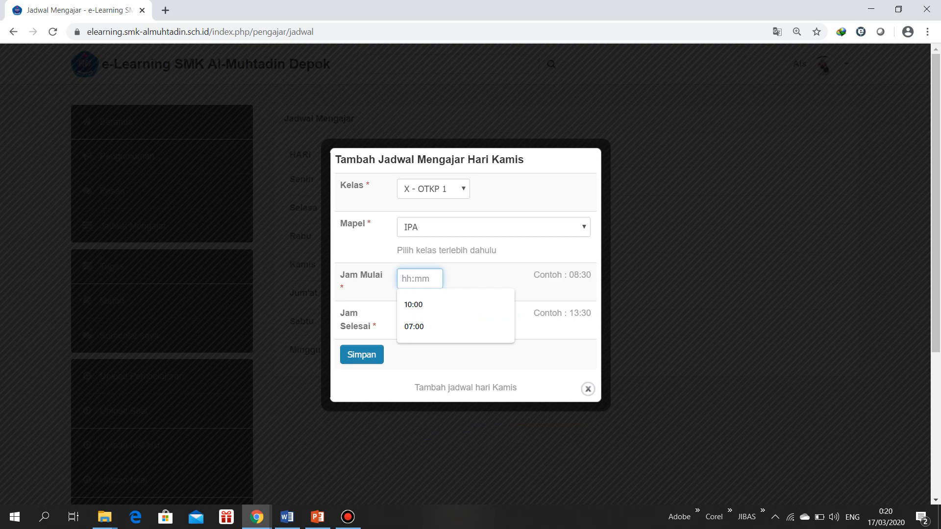
type("07")
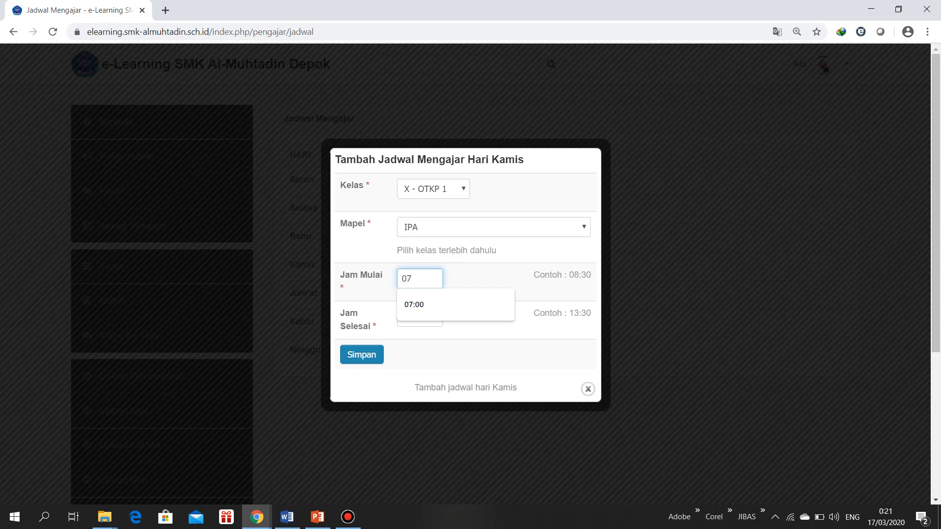
key("Down")
key("Return")
key("Tab")
key("Down")
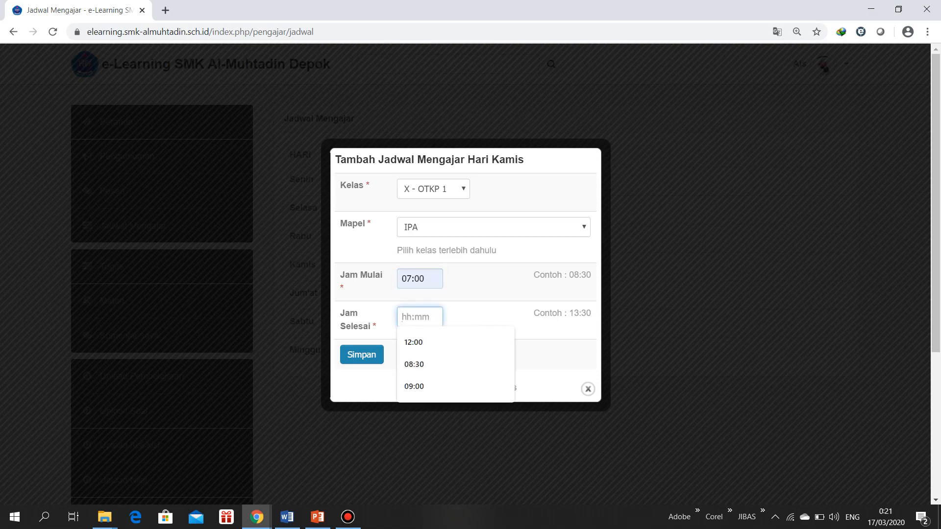
key("Down")
key("Down")
key("Return")
key("BackSpace")
key("BackSpace")
type("20")
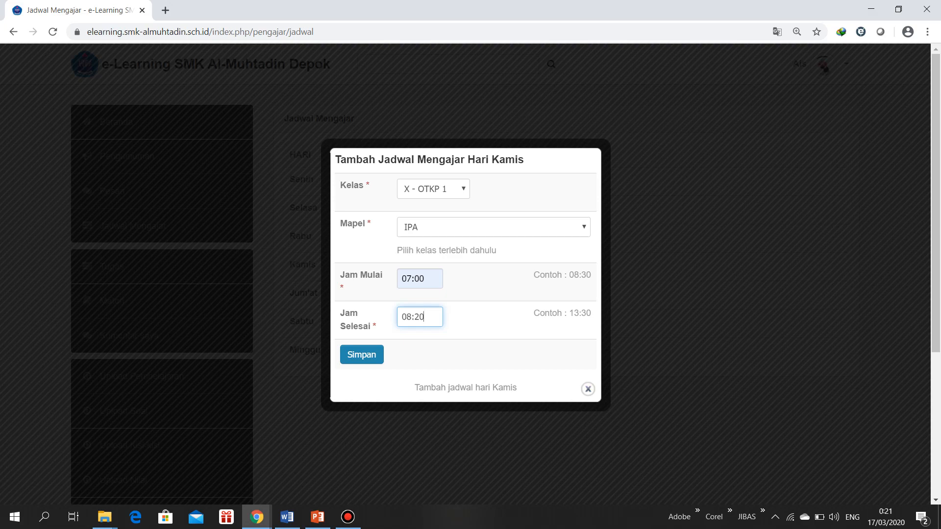
Open Jadwal Matapelajaran in the student's incognito browser window and compare it with the teacher's unsaved Kamis entry
left_click(256, 517)
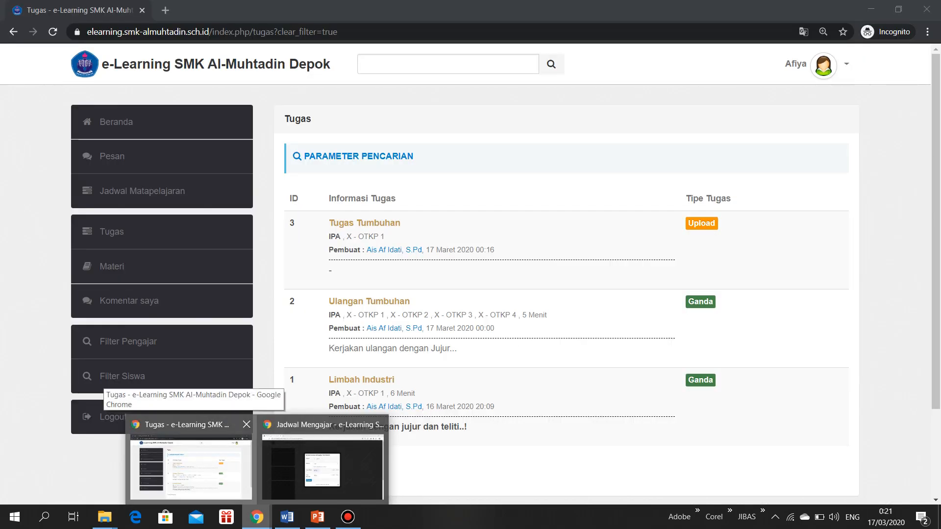
left_click(191, 466)
left_click(142, 191)
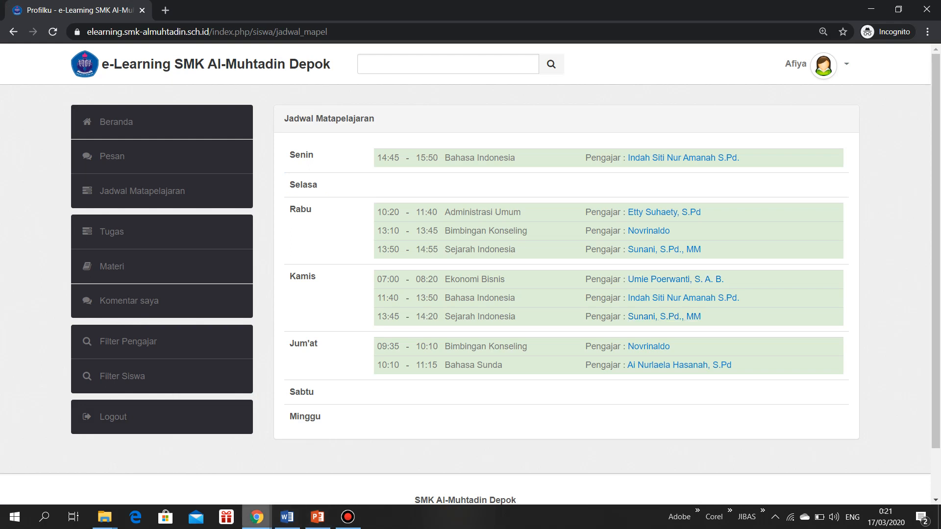
mouse_move(256, 517)
left_click(322, 482)
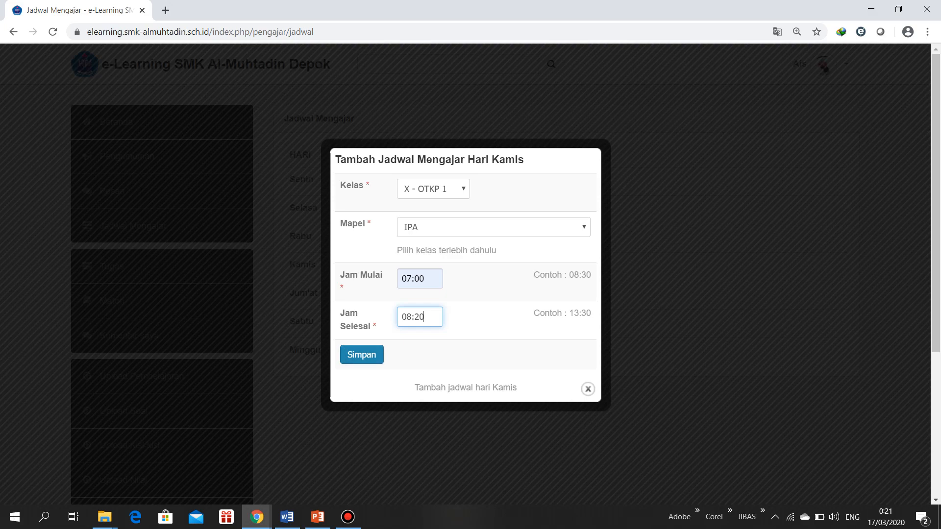
mouse_move(256, 517)
left_click(188, 460)
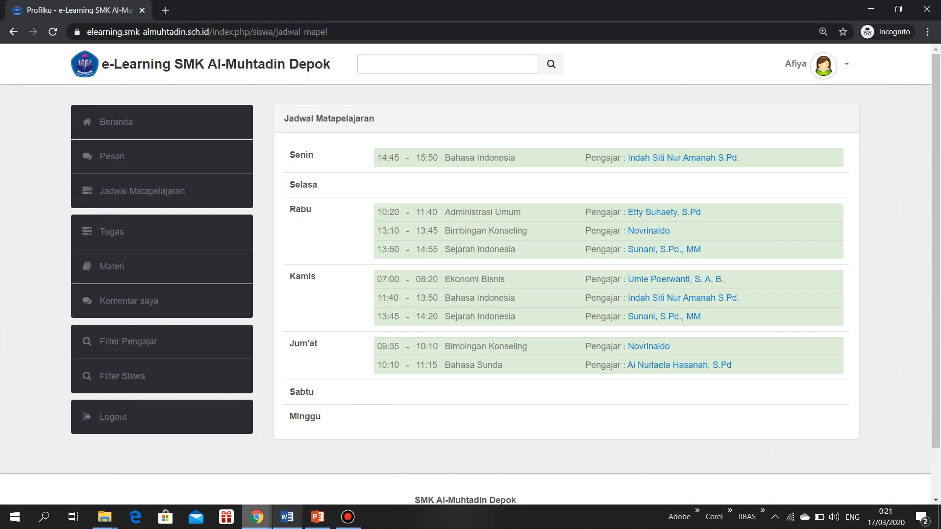
Return to the teacher's browser window, save the Kamis IPA schedule entry, and close its form
mouse_move(257, 517)
left_click(322, 466)
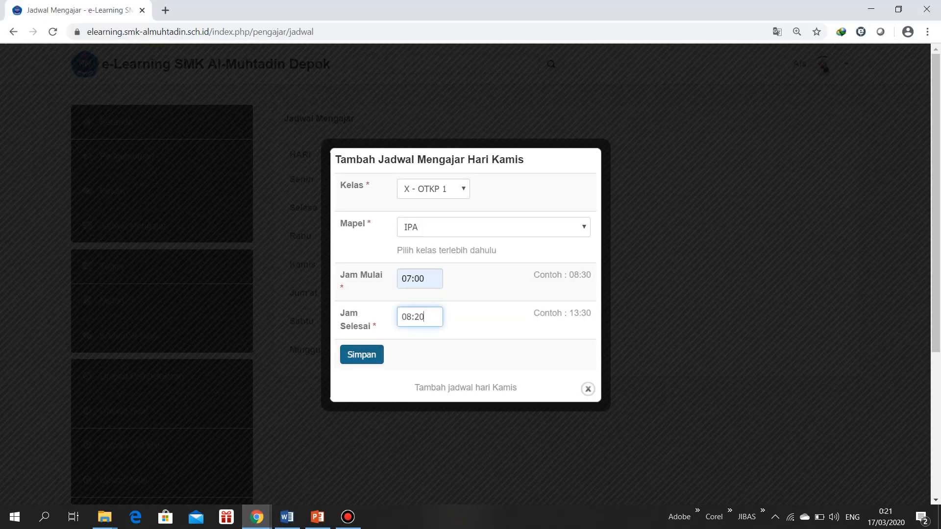
left_click(362, 354)
left_click(587, 389)
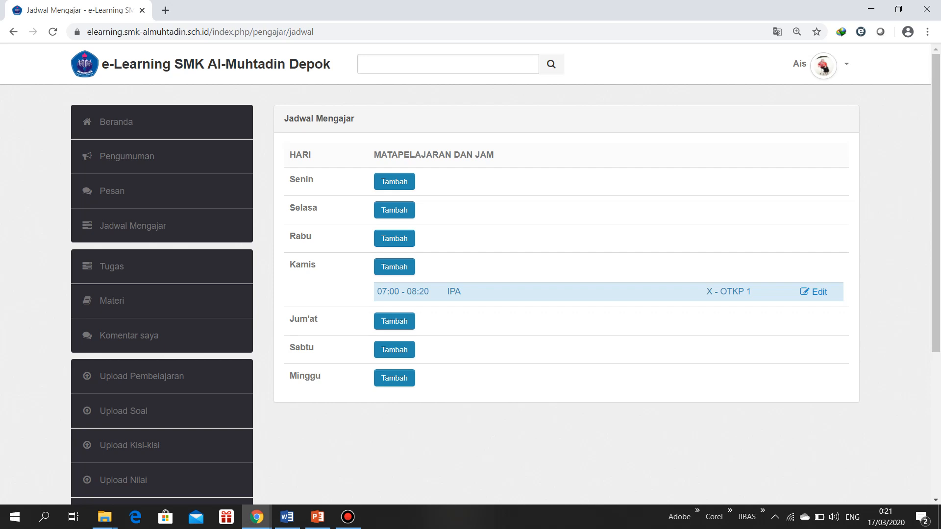
Switch to the student's incognito browser window and reload Jadwal Matapelajaran to check for the new Kamis IPA lesson
left_click(256, 517)
left_click(191, 463)
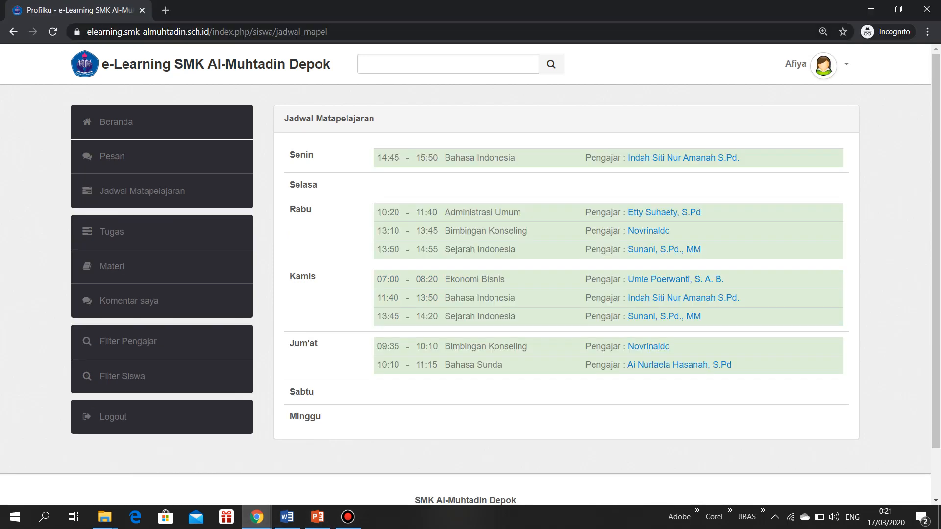
left_click(143, 191)
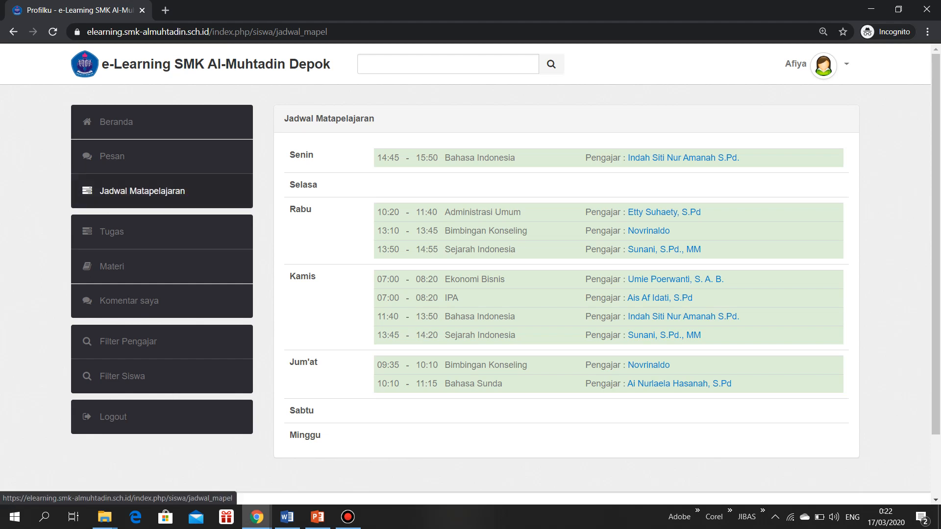
left_click(142, 190)
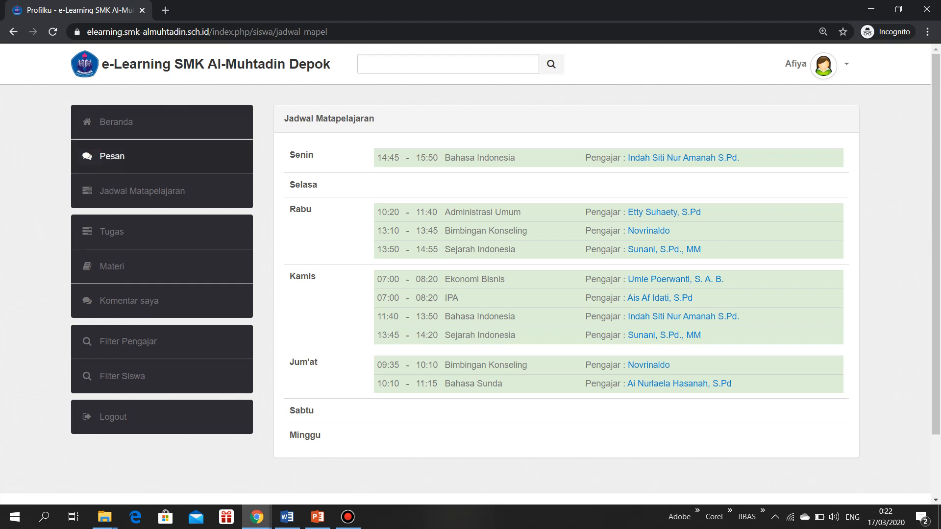
Switch back to the teacher's browser window and reload the Jadwal Mengajar page
mouse_move(256, 517)
left_click(323, 460)
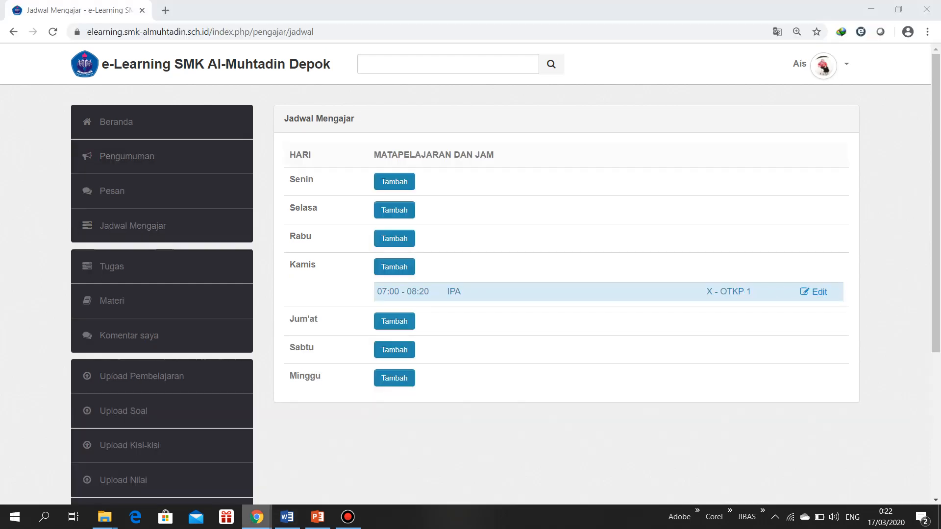
left_click(133, 225)
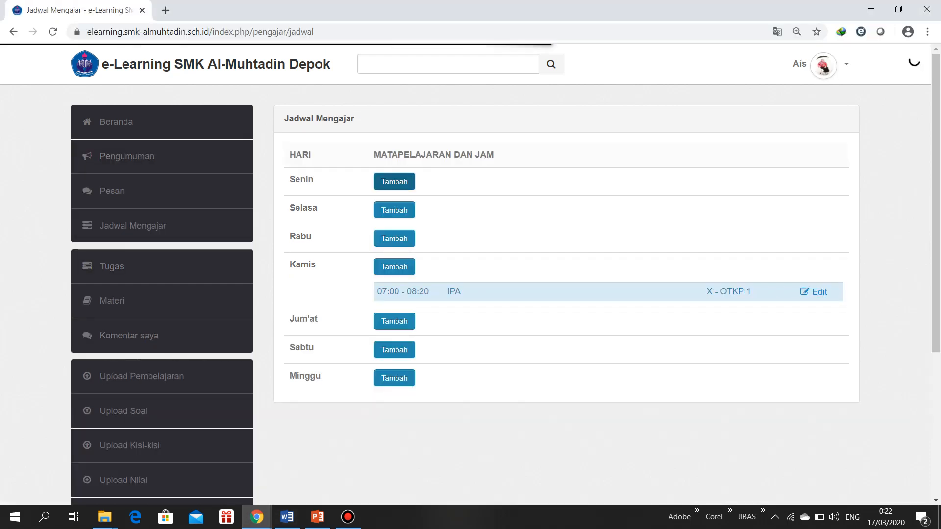
left_click(395, 182)
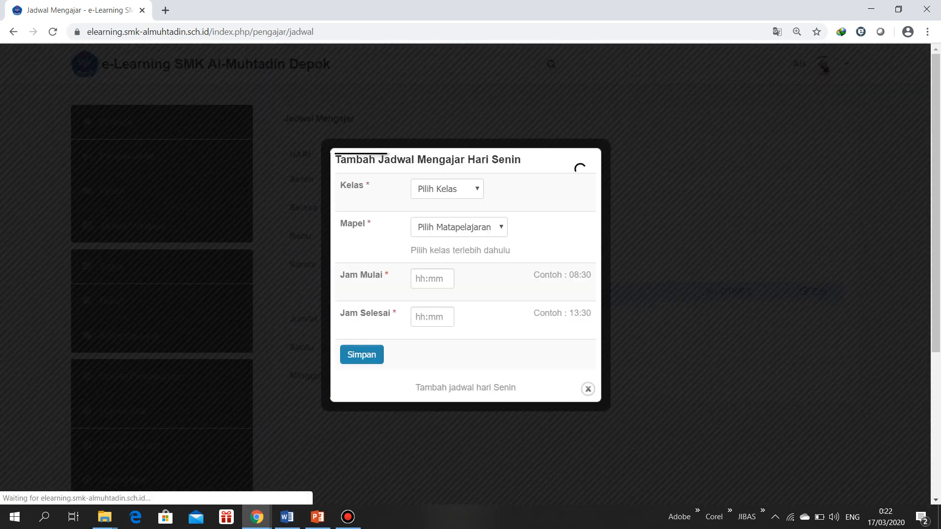
left_click(447, 188)
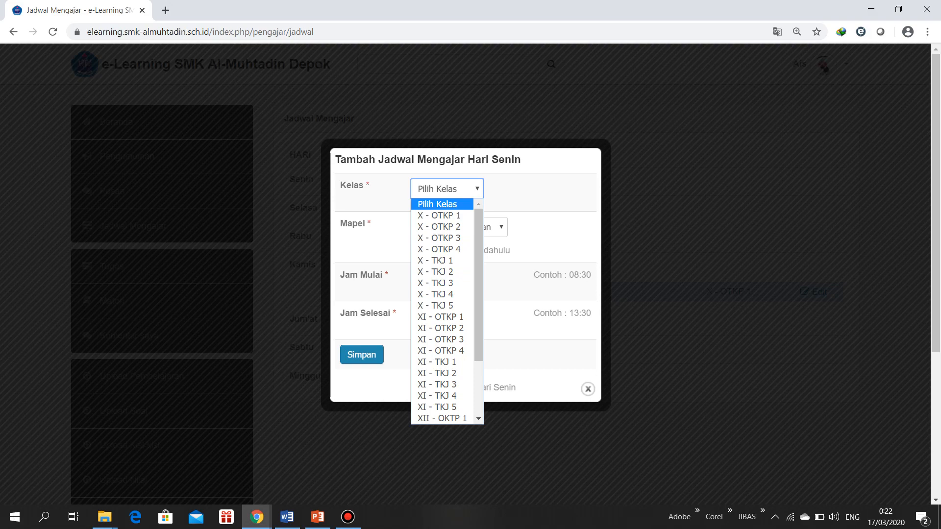
left_click(441, 204)
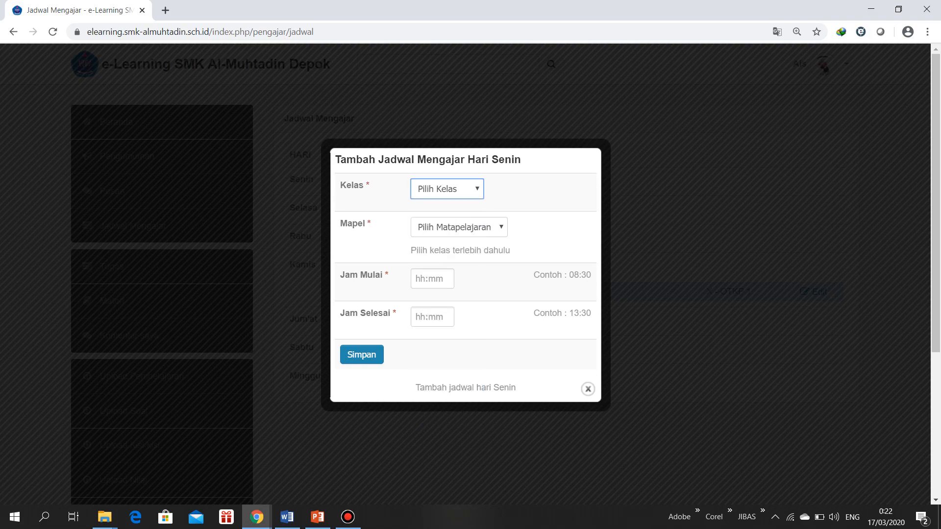
left_click(458, 228)
left_click(447, 189)
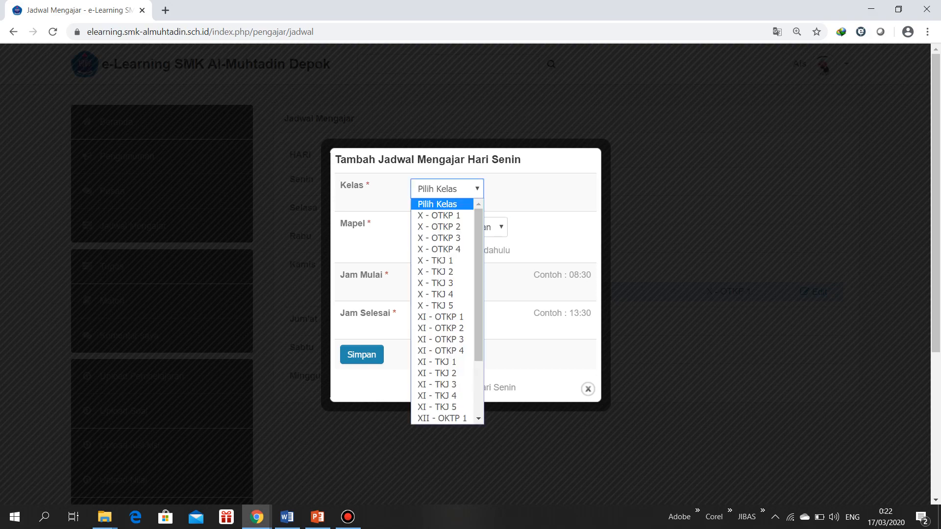
left_click(438, 215)
left_click(441, 227)
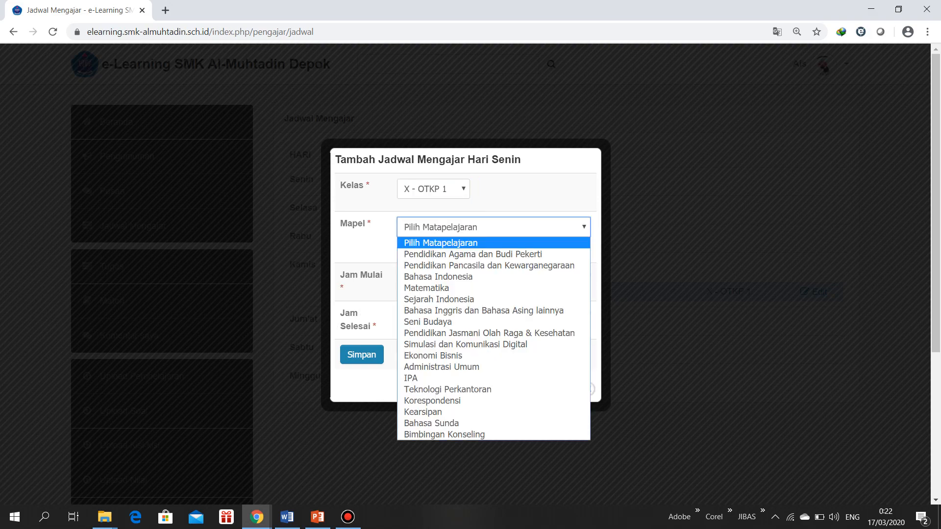
left_click(441, 227)
left_click(441, 189)
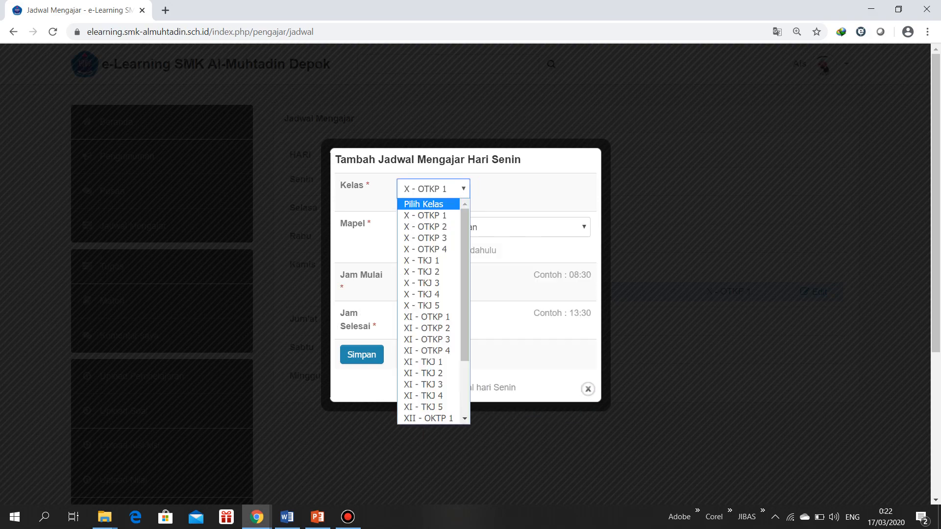
left_click(436, 205)
left_click(459, 227)
left_click(455, 227)
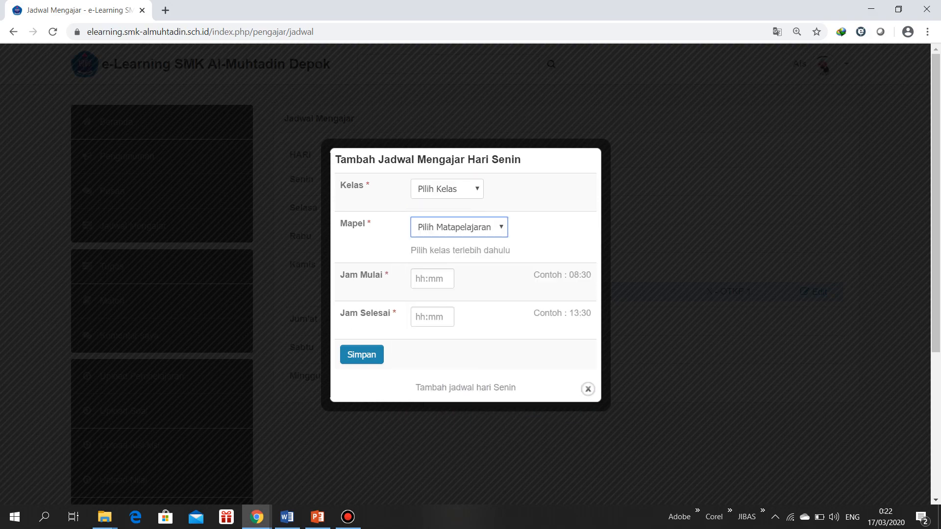
left_click(444, 189)
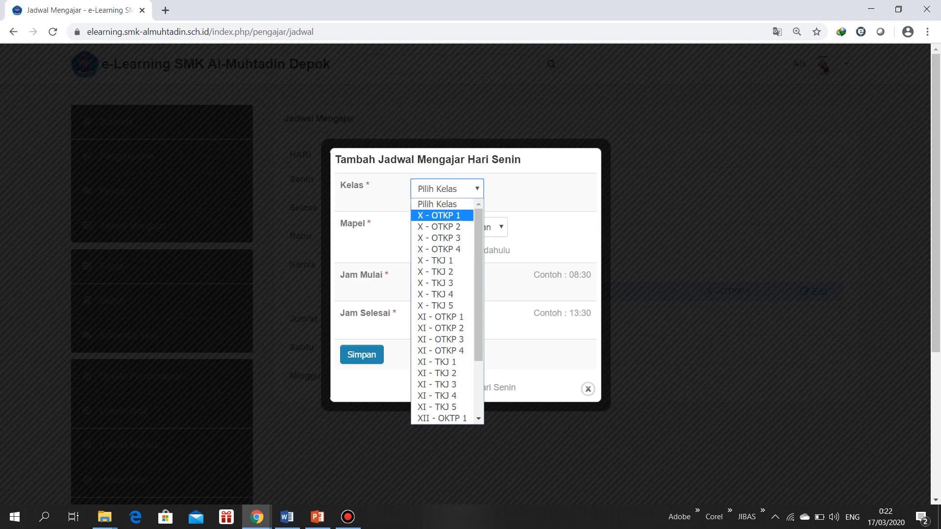
key("Return")
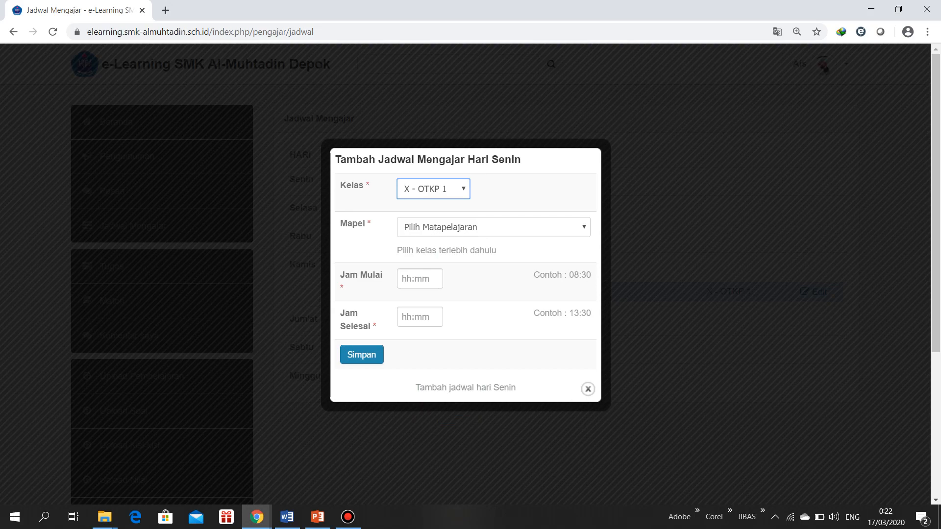
left_click(588, 389)
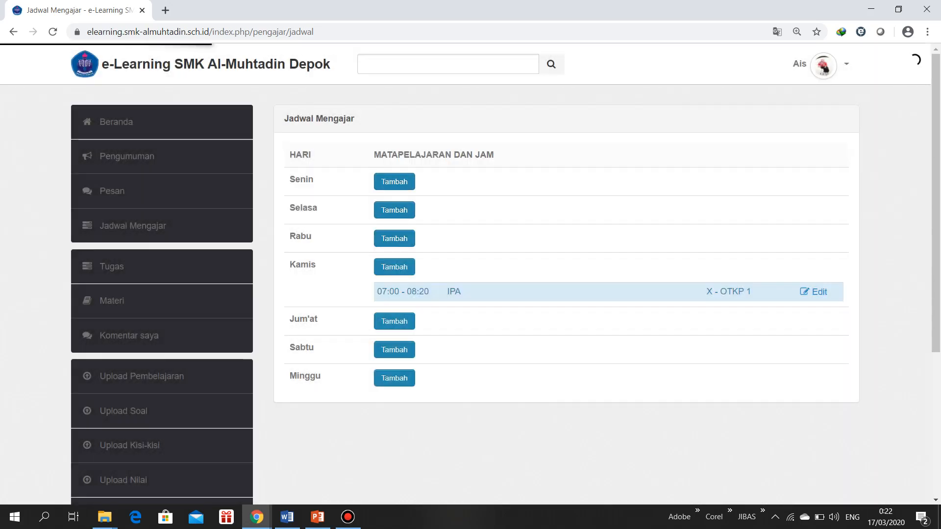
Start a new Senin teaching schedule entry for class X - OTKP 3 with the subject IPA
left_click(394, 182)
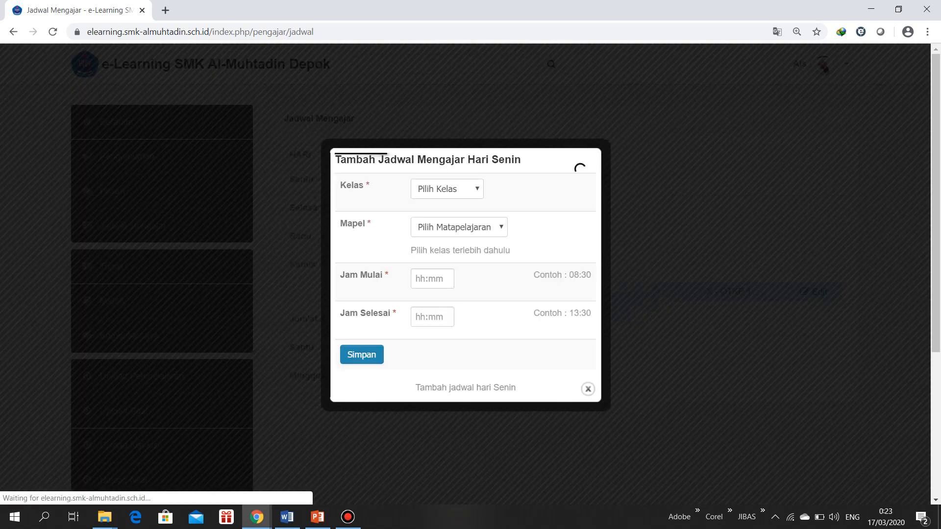
left_click(447, 190)
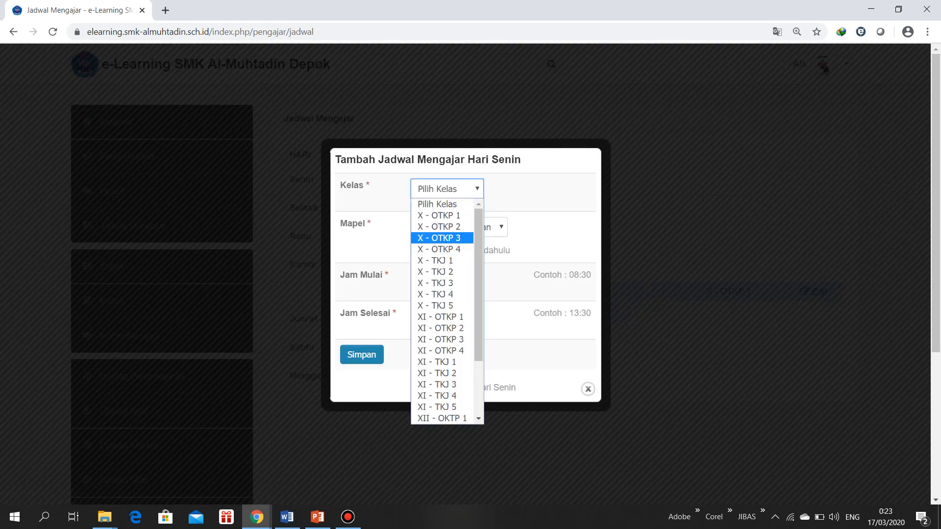
left_click(438, 238)
left_click(441, 227)
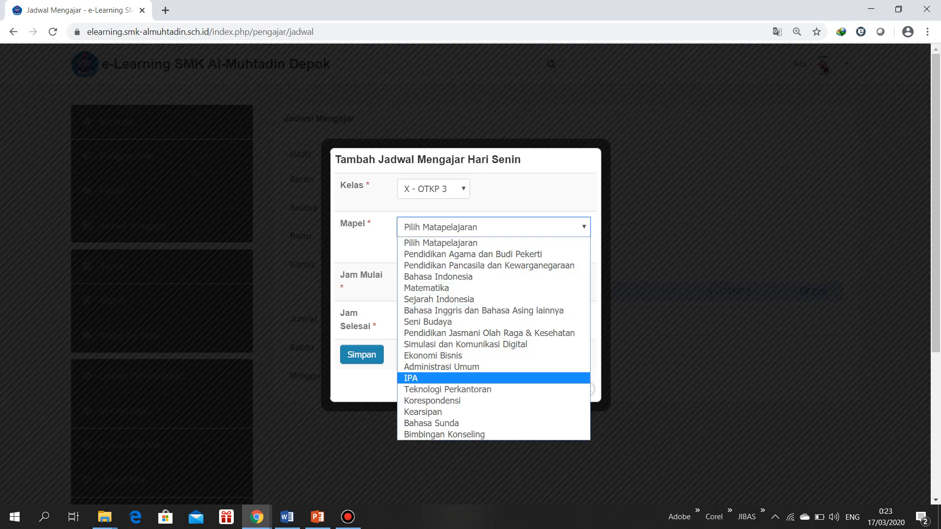
left_click(441, 378)
Set the Senin lesson's start time to 08:30 and end time to 09:15, and close the form without saving
left_click(420, 279)
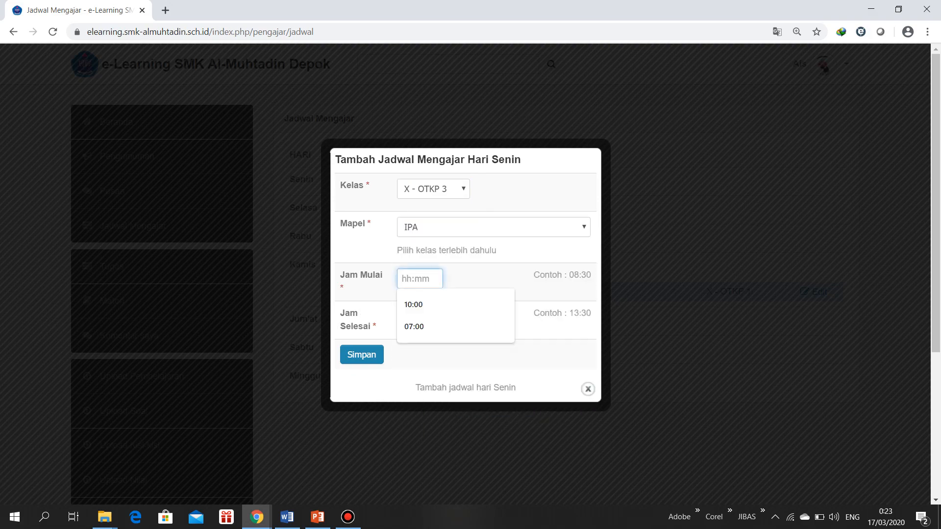
key("Down")
key("Down")
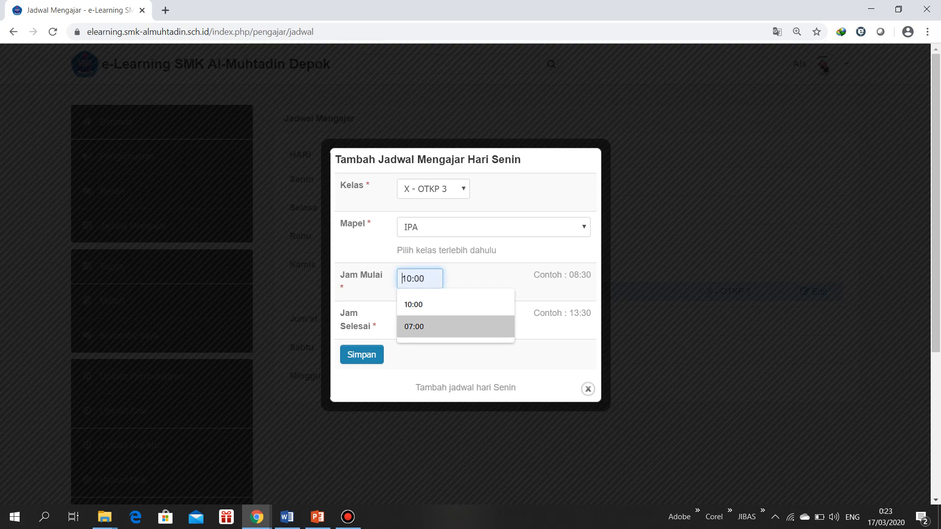
key("Down")
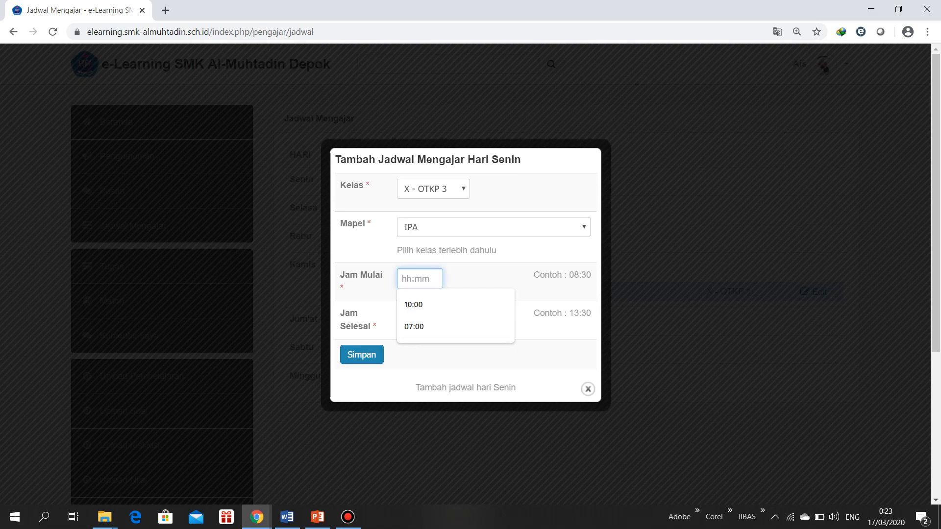
type("08")
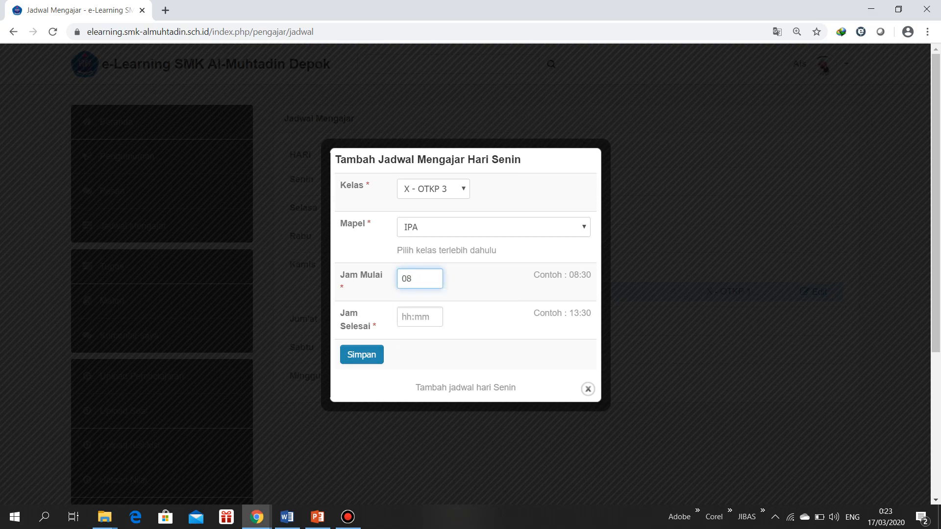
type(":30")
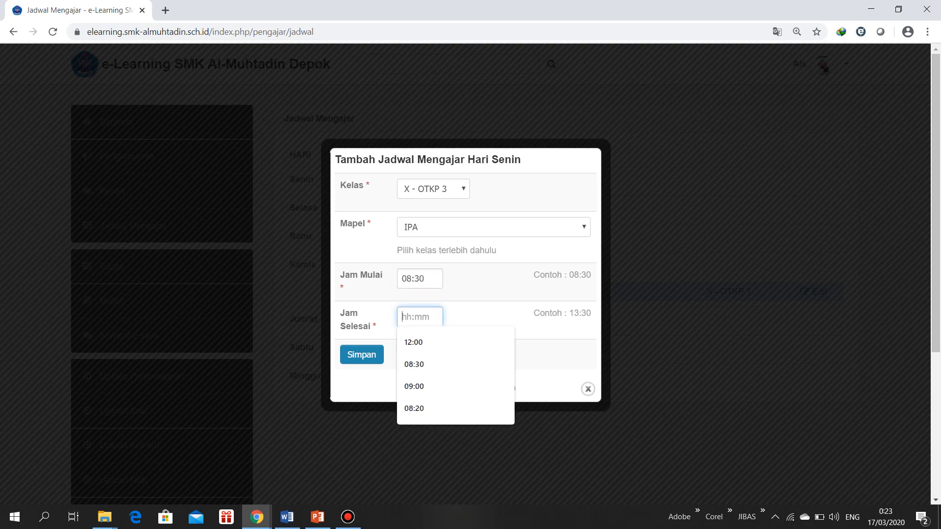
type("09")
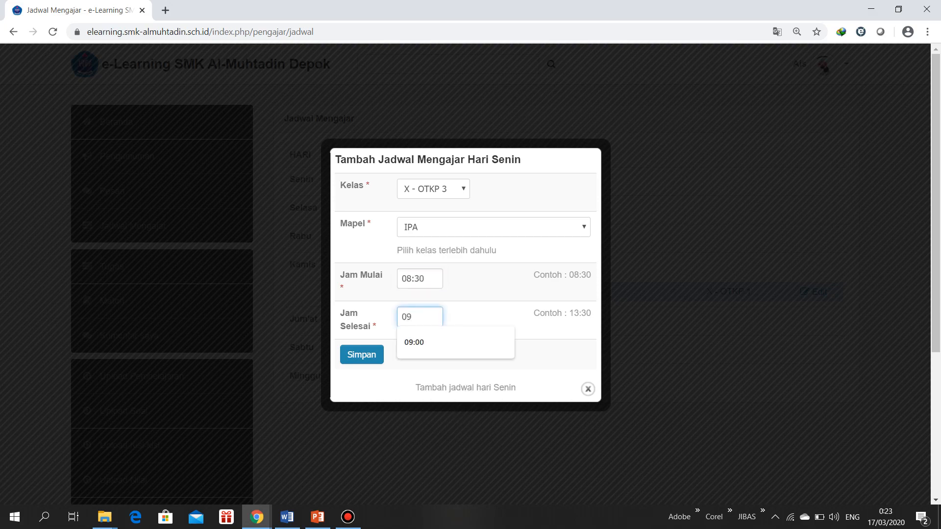
type(":15")
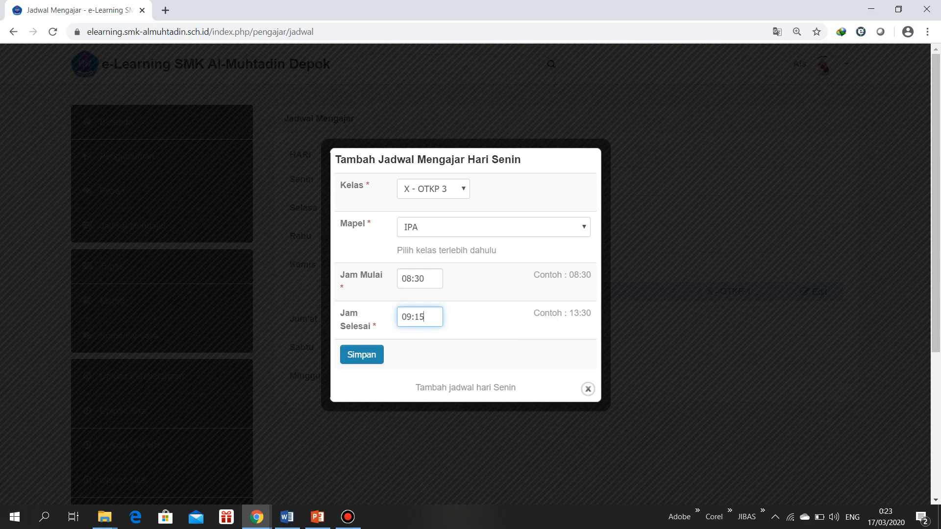
left_click(587, 389)
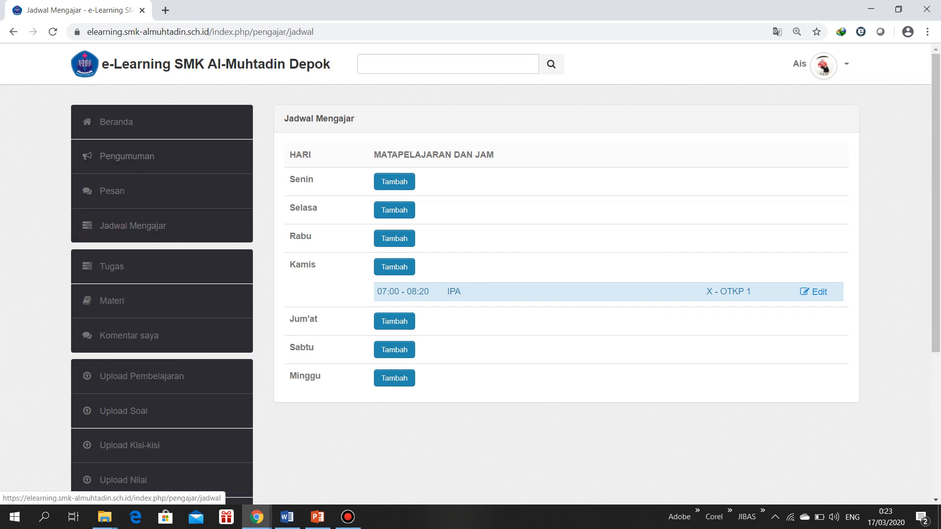
Look over the teacher's Jadwal Mengajar and Tugas pages and return to the Beranda page
scroll(127, 335, "down", 4)
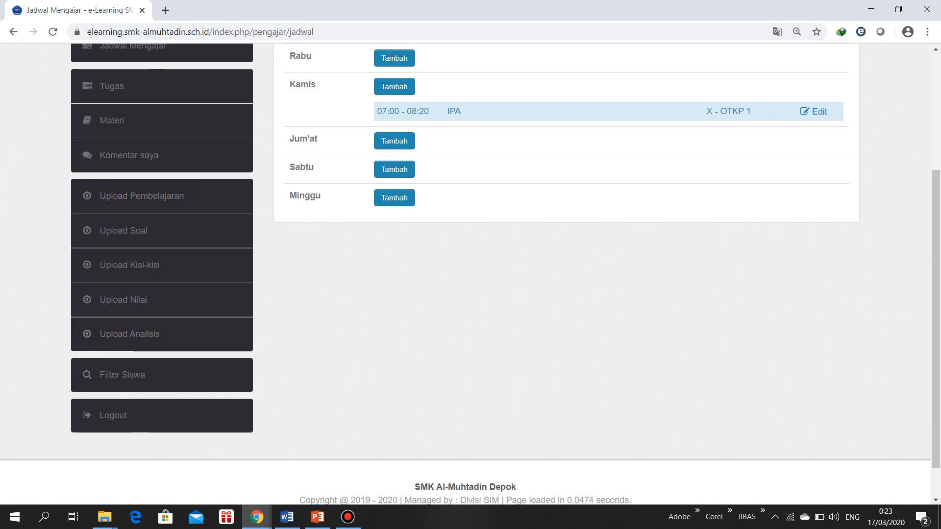
scroll(147, 335, "up", 4)
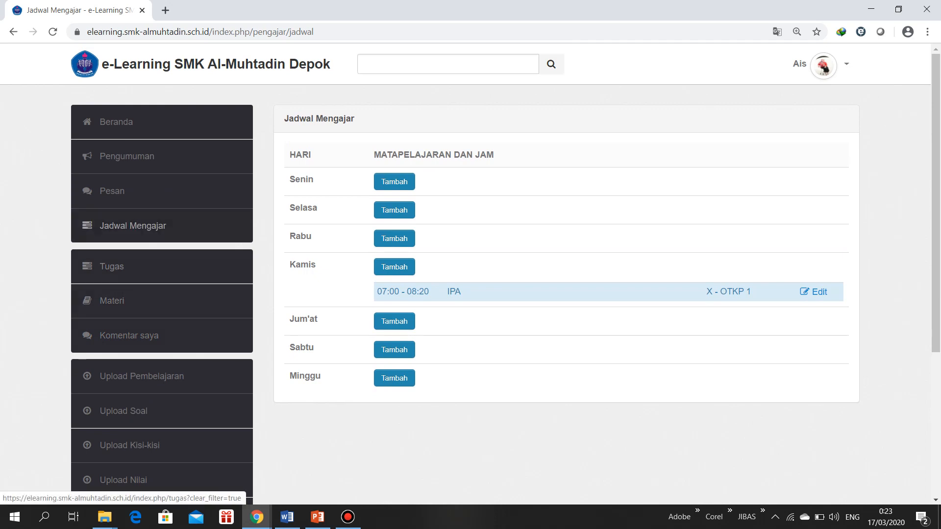
left_click(112, 266)
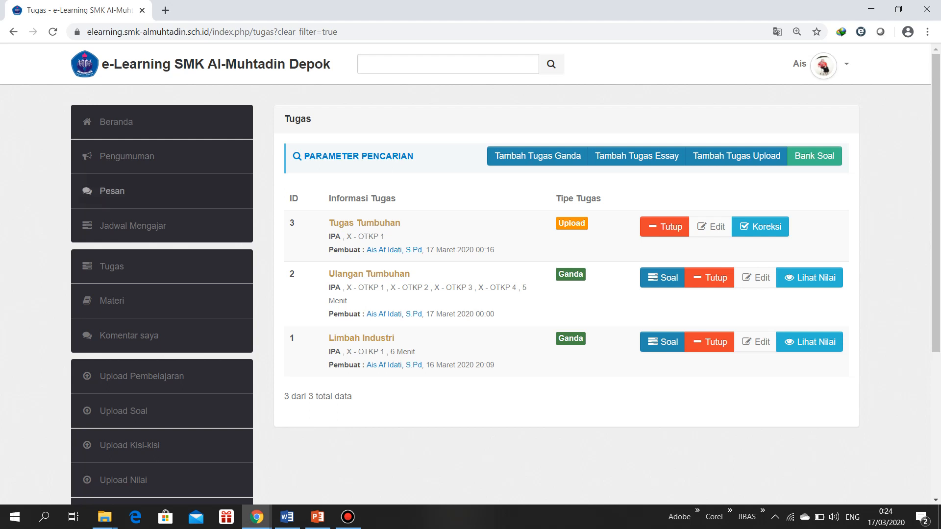
left_click(116, 122)
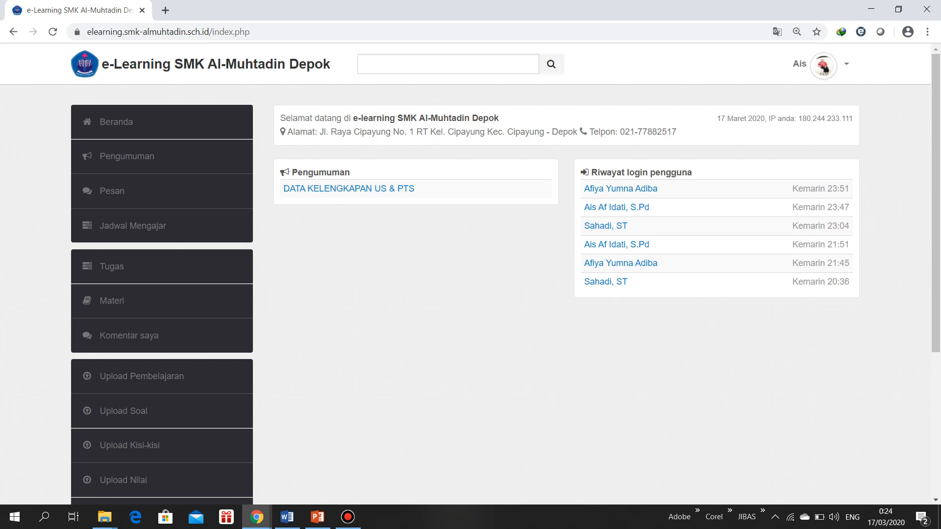
left_click(112, 266)
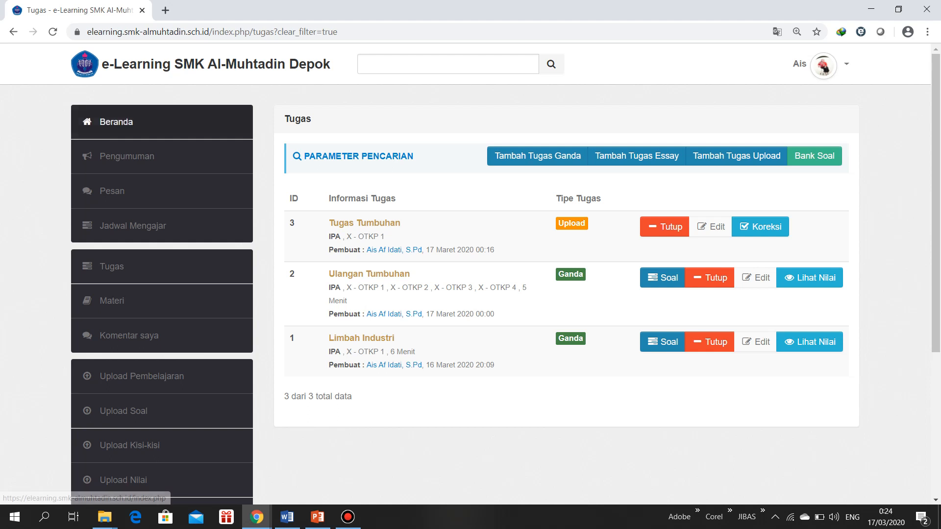
left_click(116, 121)
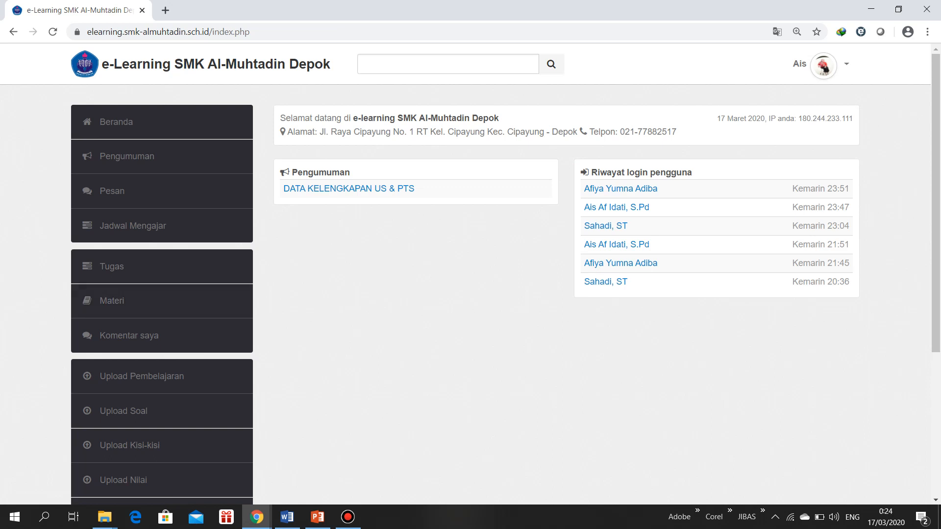
scroll(470, 294, "down", 3)
scroll(471, 294, "up", 3)
scroll(470, 294, "down", 1)
scroll(471, 294, "up", 1)
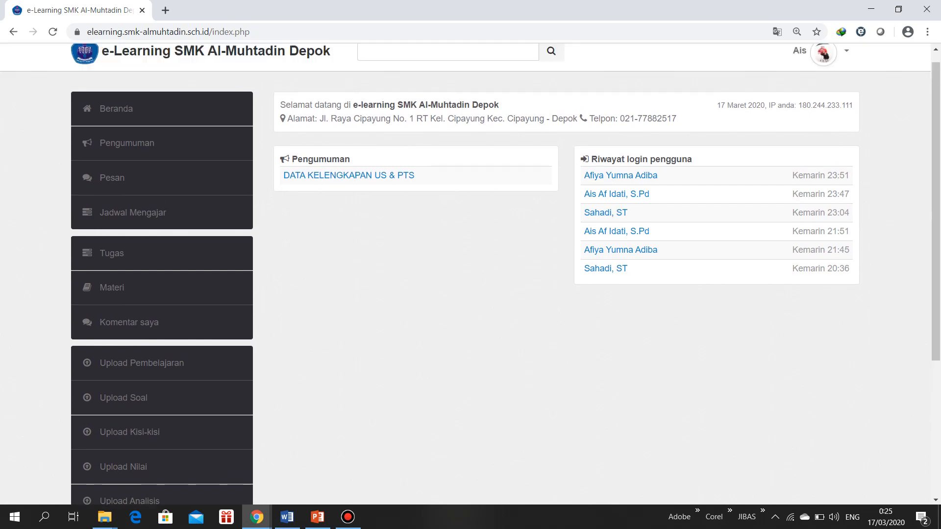
left_click(886, 517)
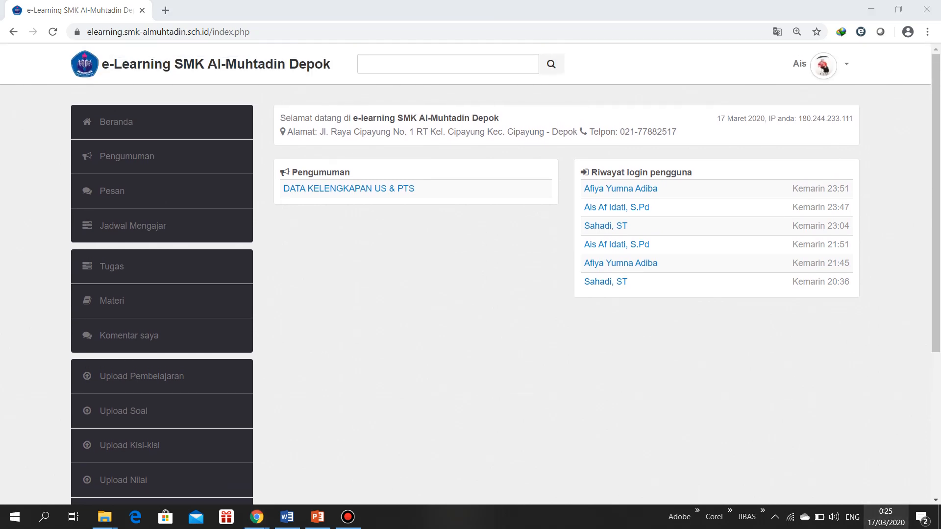
key("Escape")
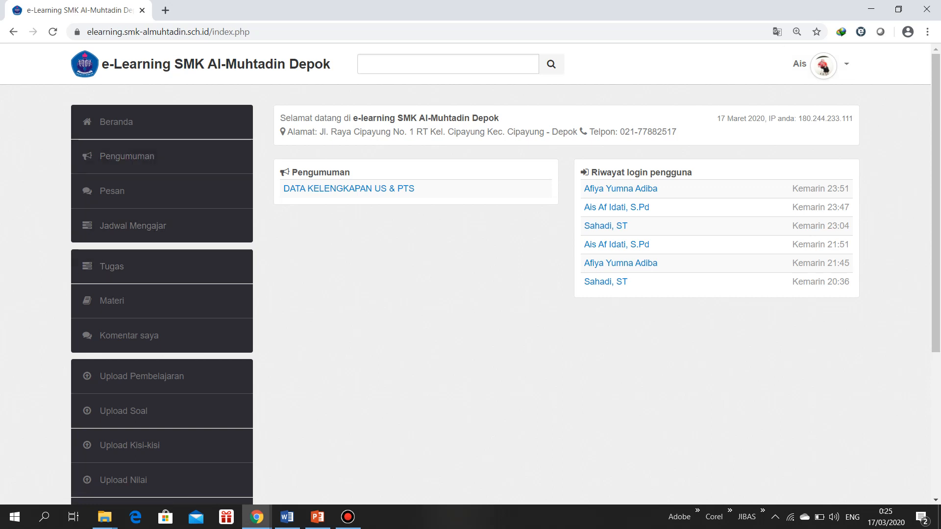
Log out of the teacher's e-learning account
left_click(824, 64)
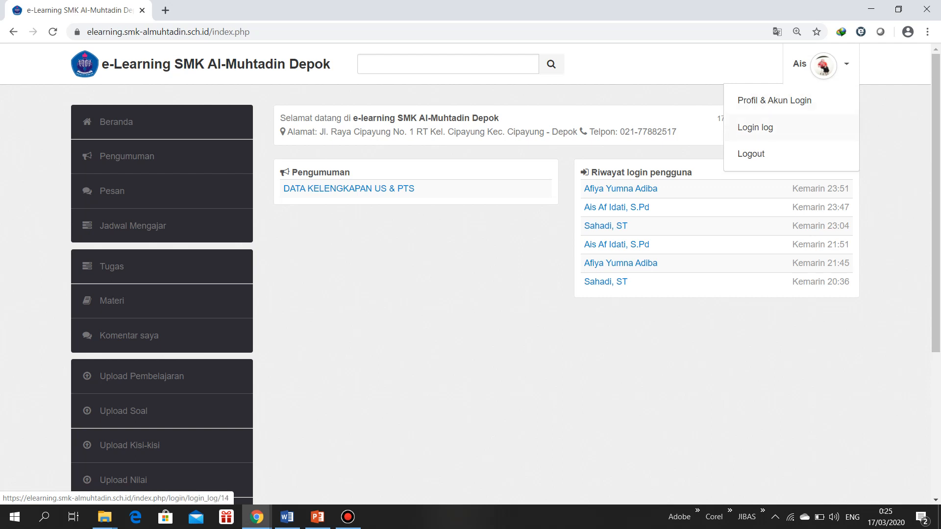
left_click(751, 153)
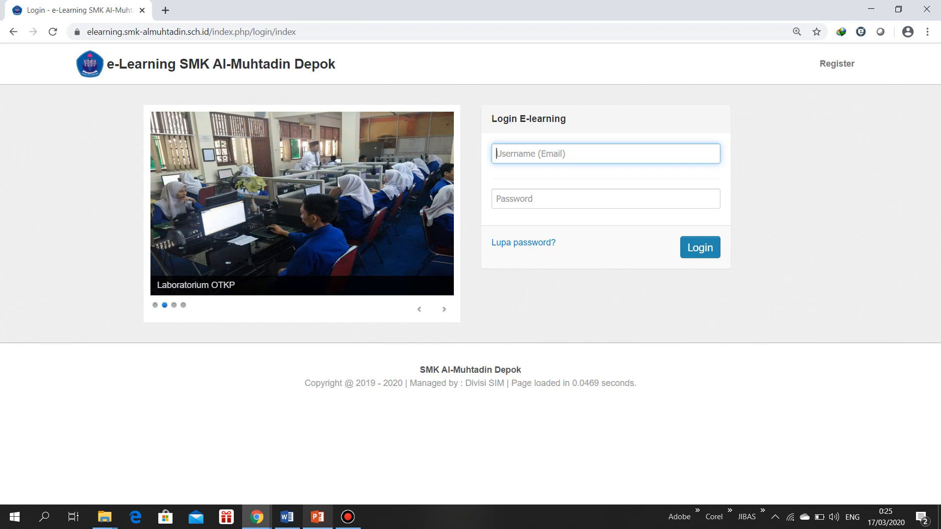
mouse_move(318, 517)
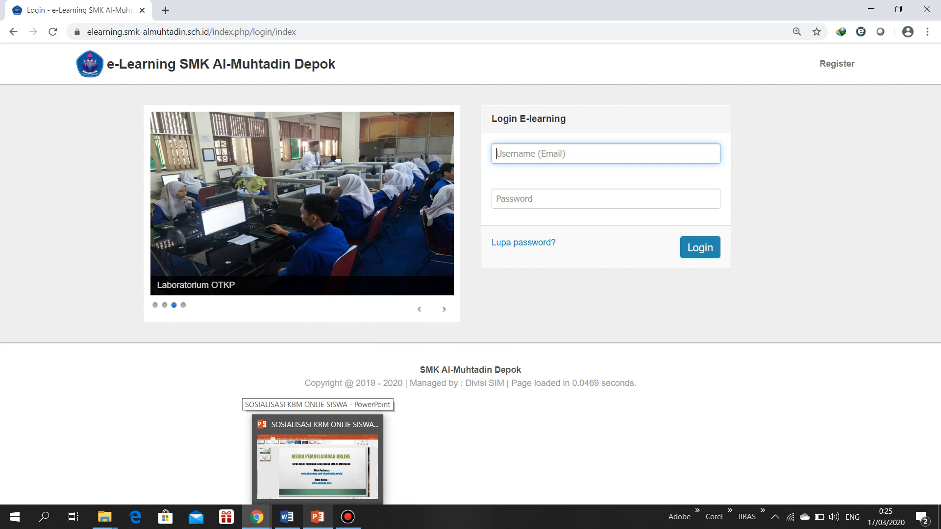
left_click(348, 517)
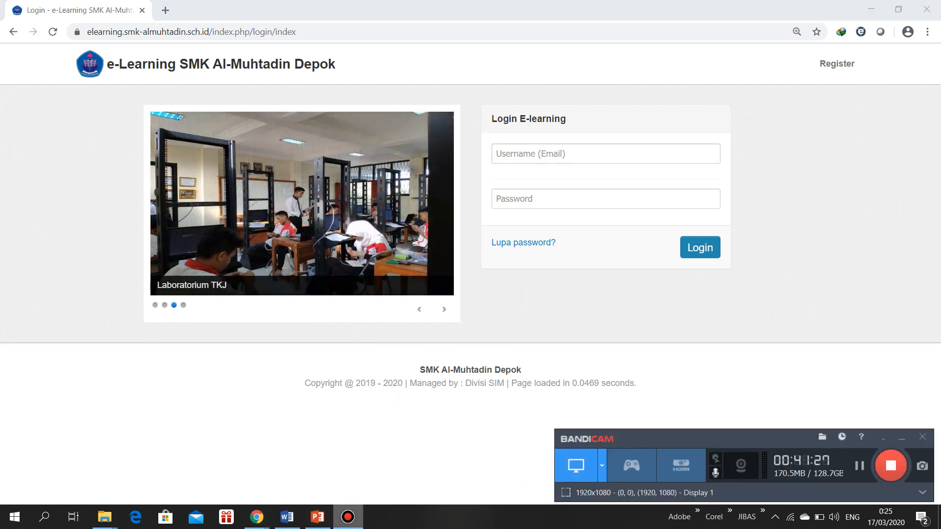